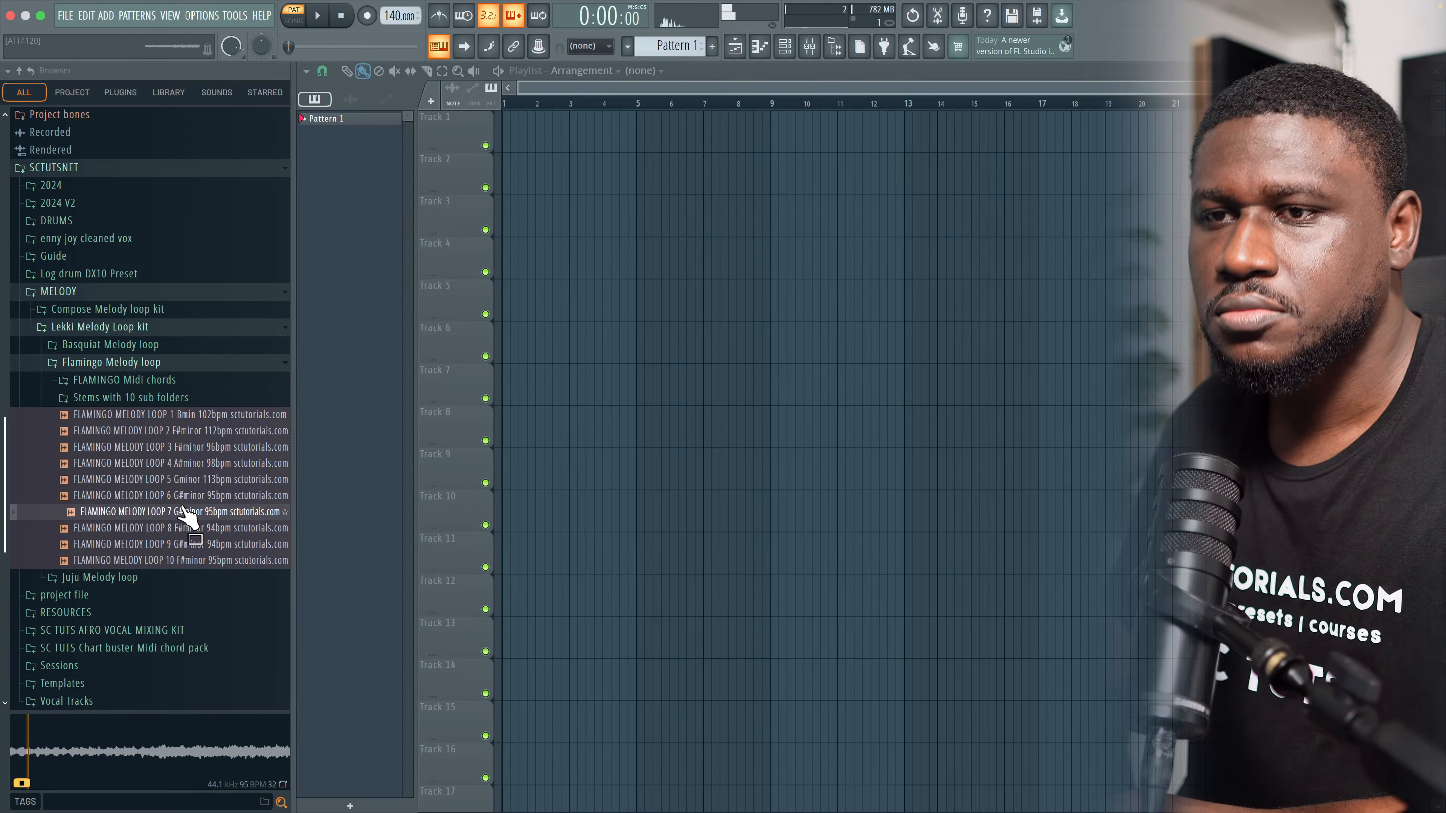
Step: Place FLAMINGO MELODY LOOP 7 at bar 1 of Track 1 and set the tempo to 95 BPM, restretching all channels
{"action": "left_click_drag", "start_coordinate": [183, 507], "coordinate": [454, 126]}
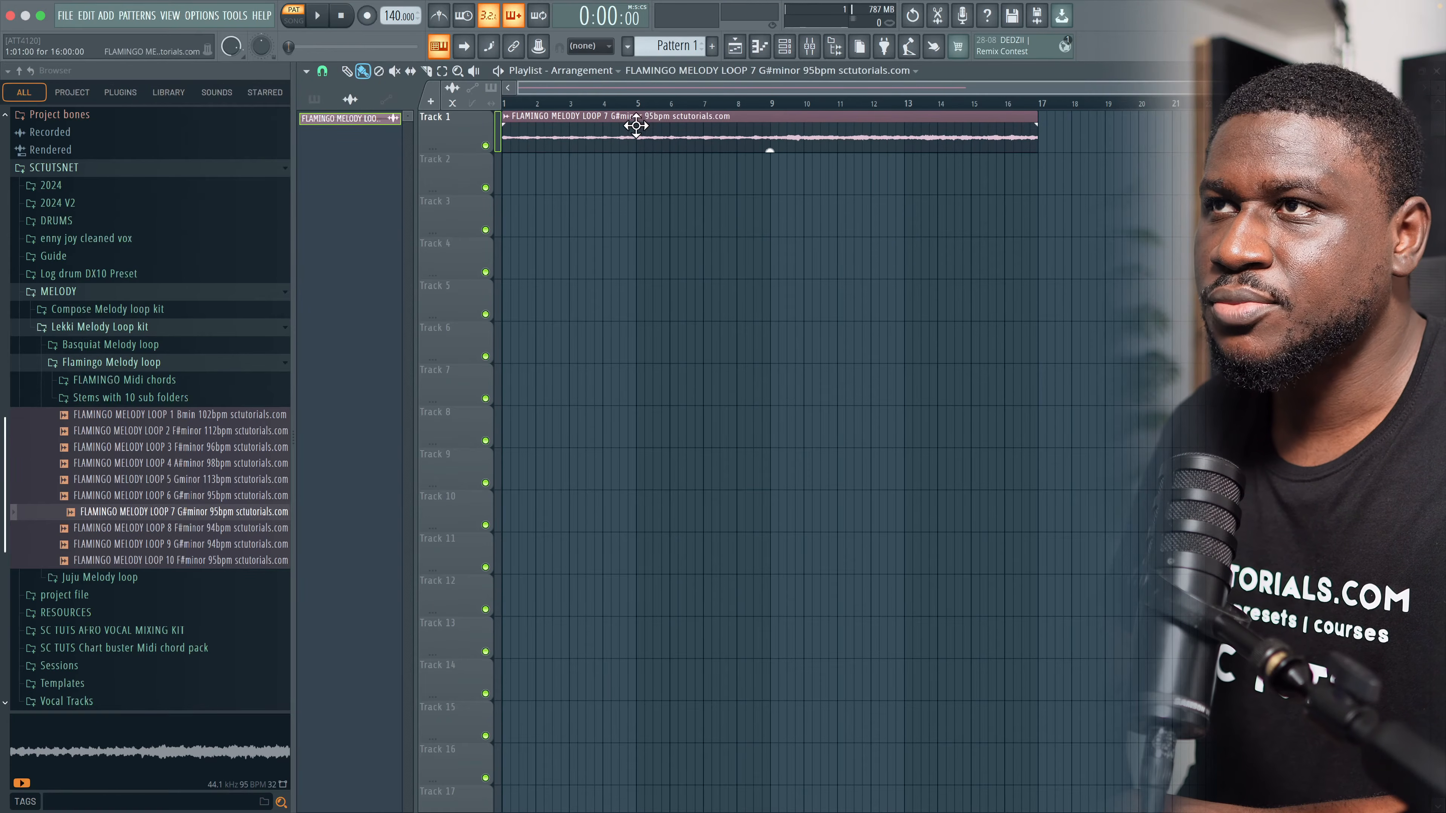
{"action": "right_click", "coordinate": [400, 16]}
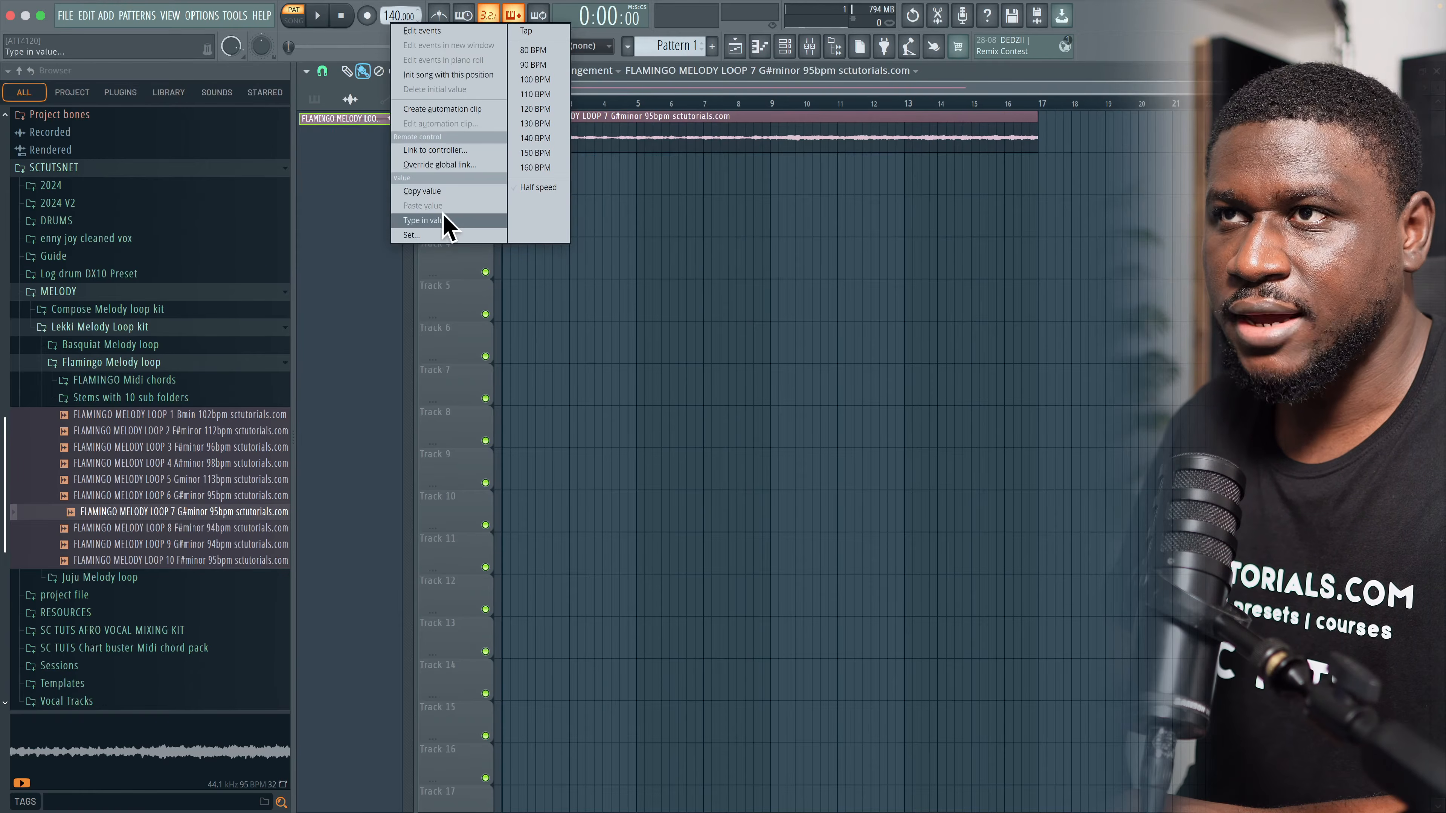
{"action": "left_click", "coordinate": [424, 220]}
{"action": "type", "text": "95"}
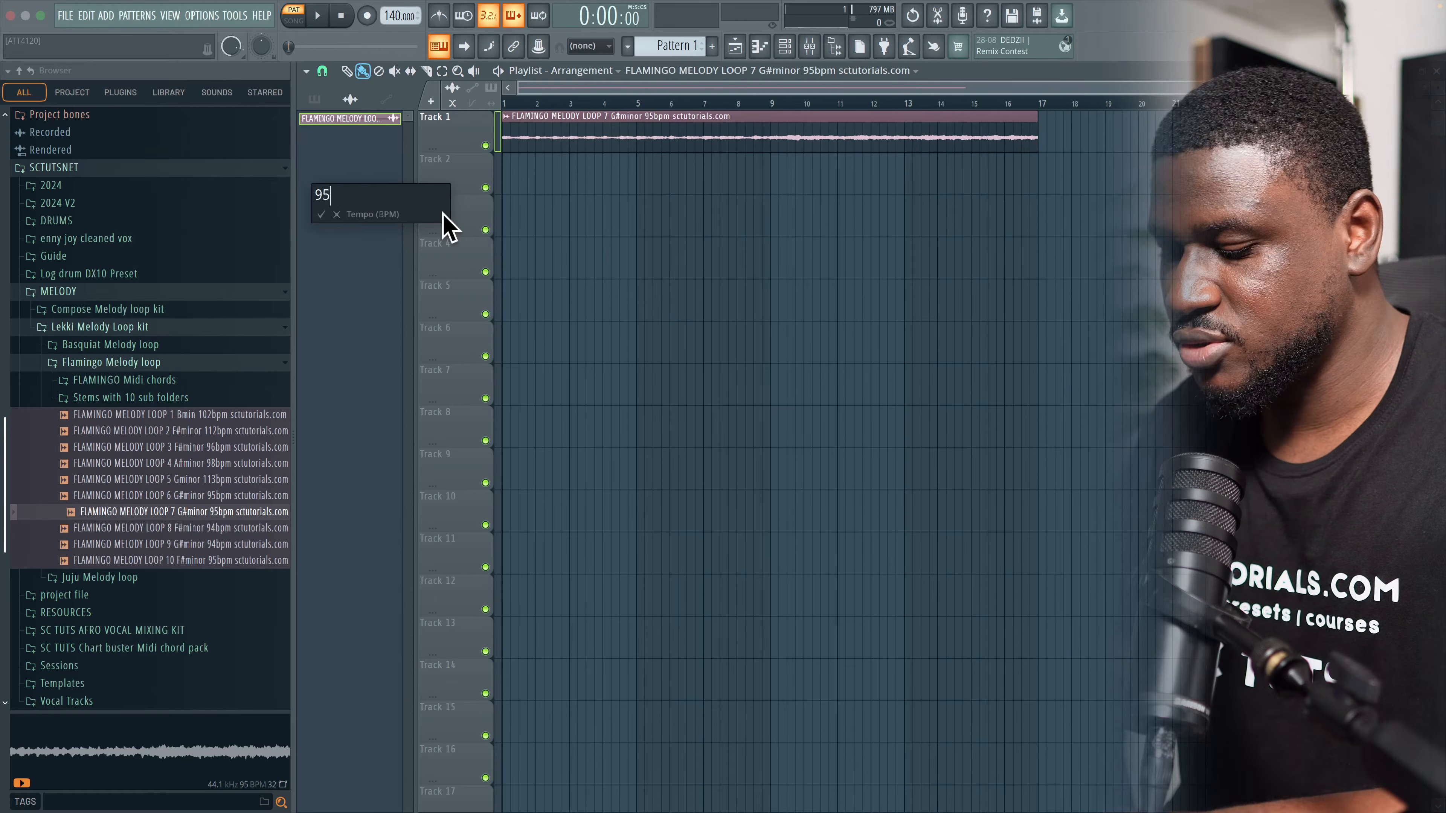
{"action": "key", "text": "Return"}
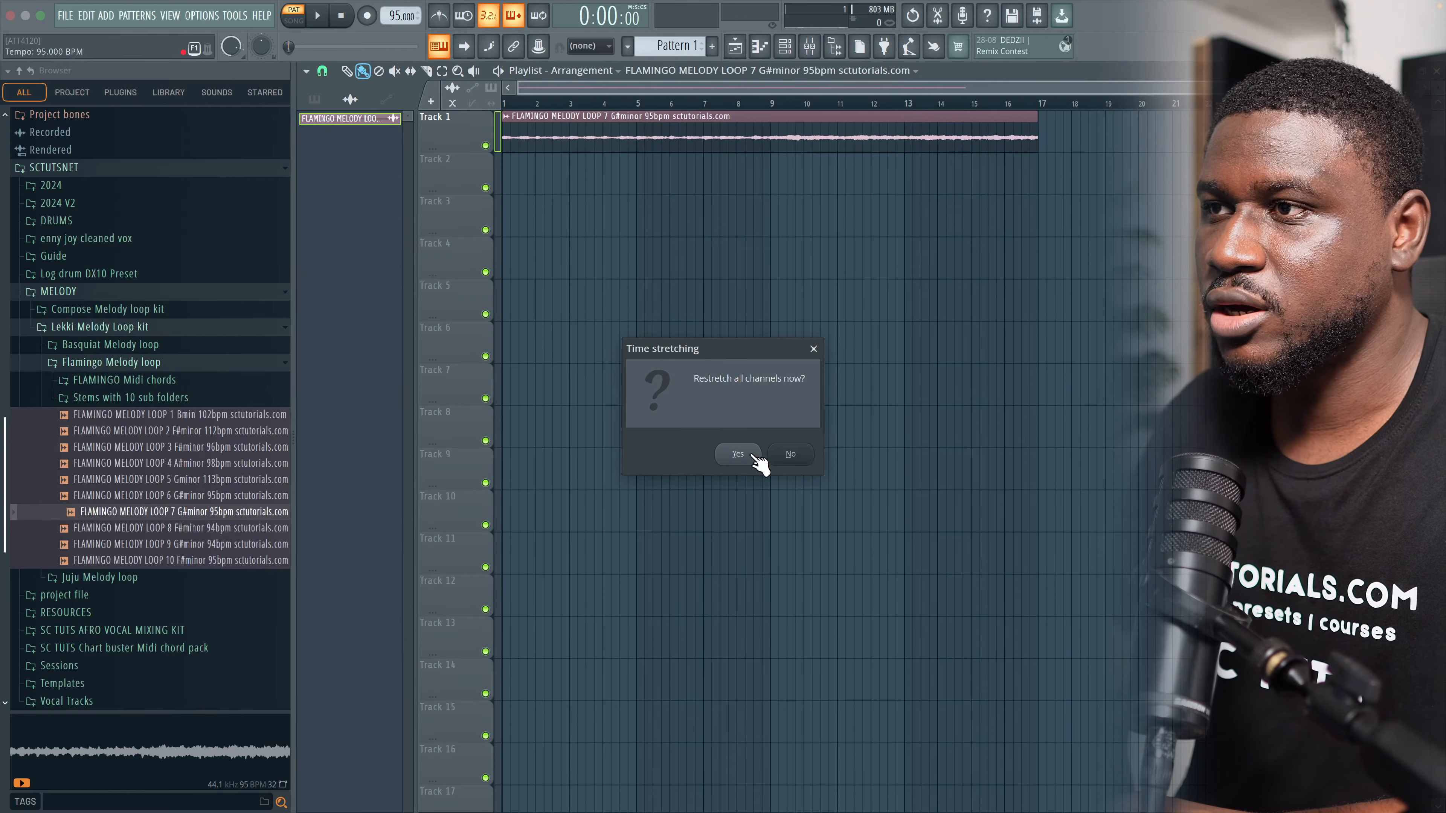
{"action": "left_click", "coordinate": [737, 454]}
Step: Listen to the melody loop with the metronome, view its channel settings, and play it back from bar 9
{"action": "key", "text": "space"}
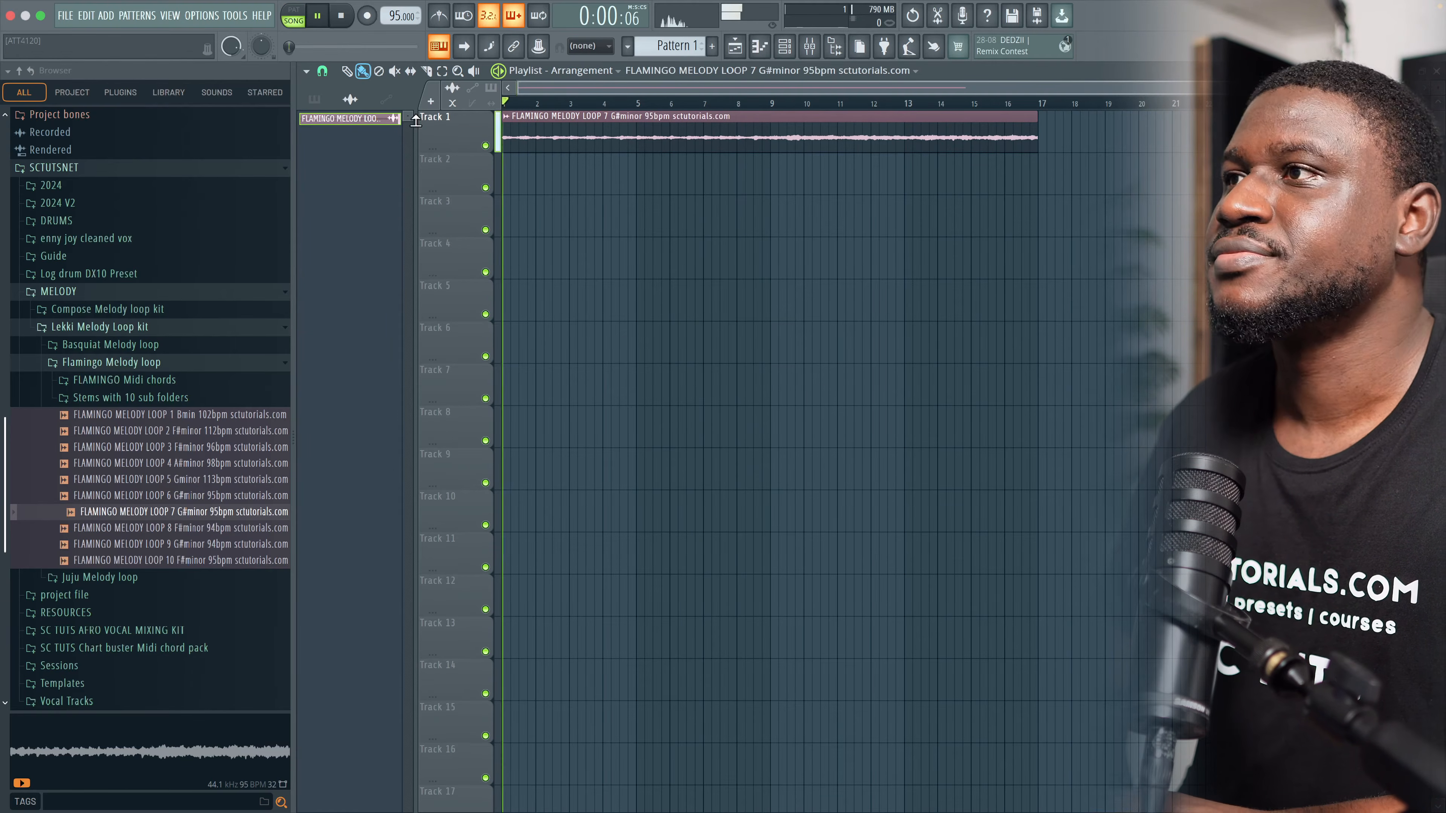
{"action": "left_click", "coordinate": [443, 20]}
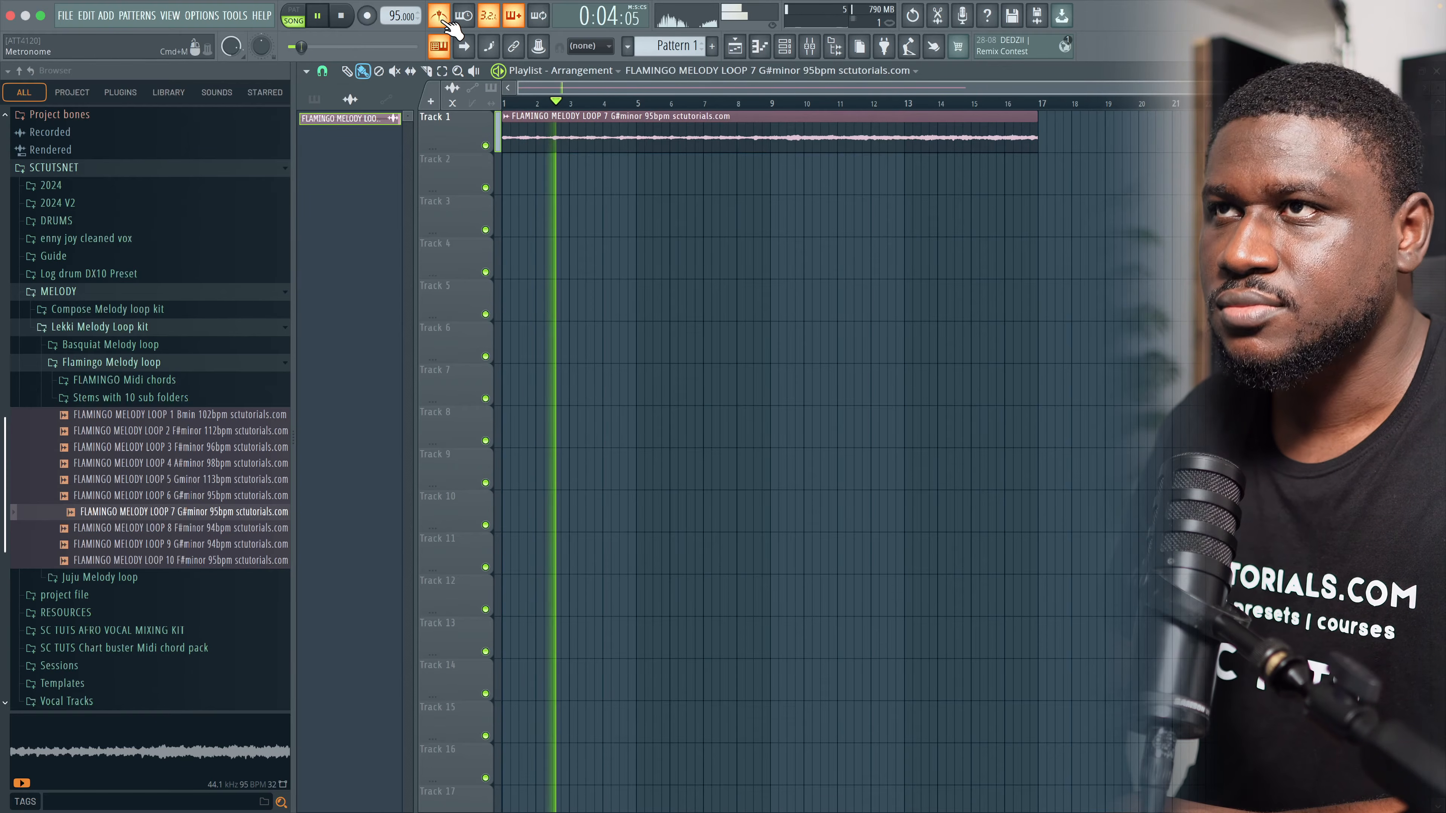
{"action": "key", "text": "space"}
{"action": "double_click", "coordinate": [643, 134]}
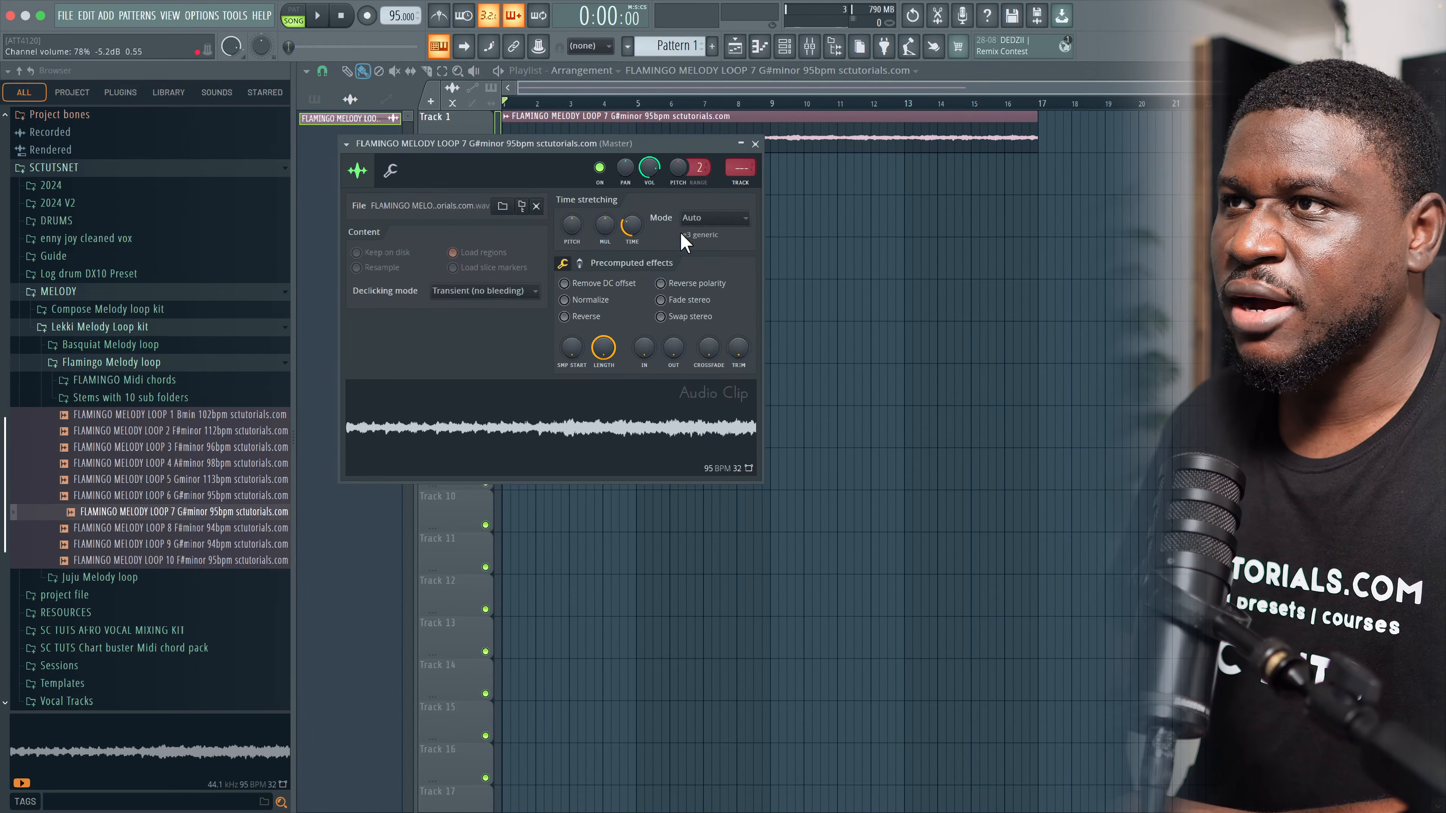
{"action": "key", "text": "Escape"}
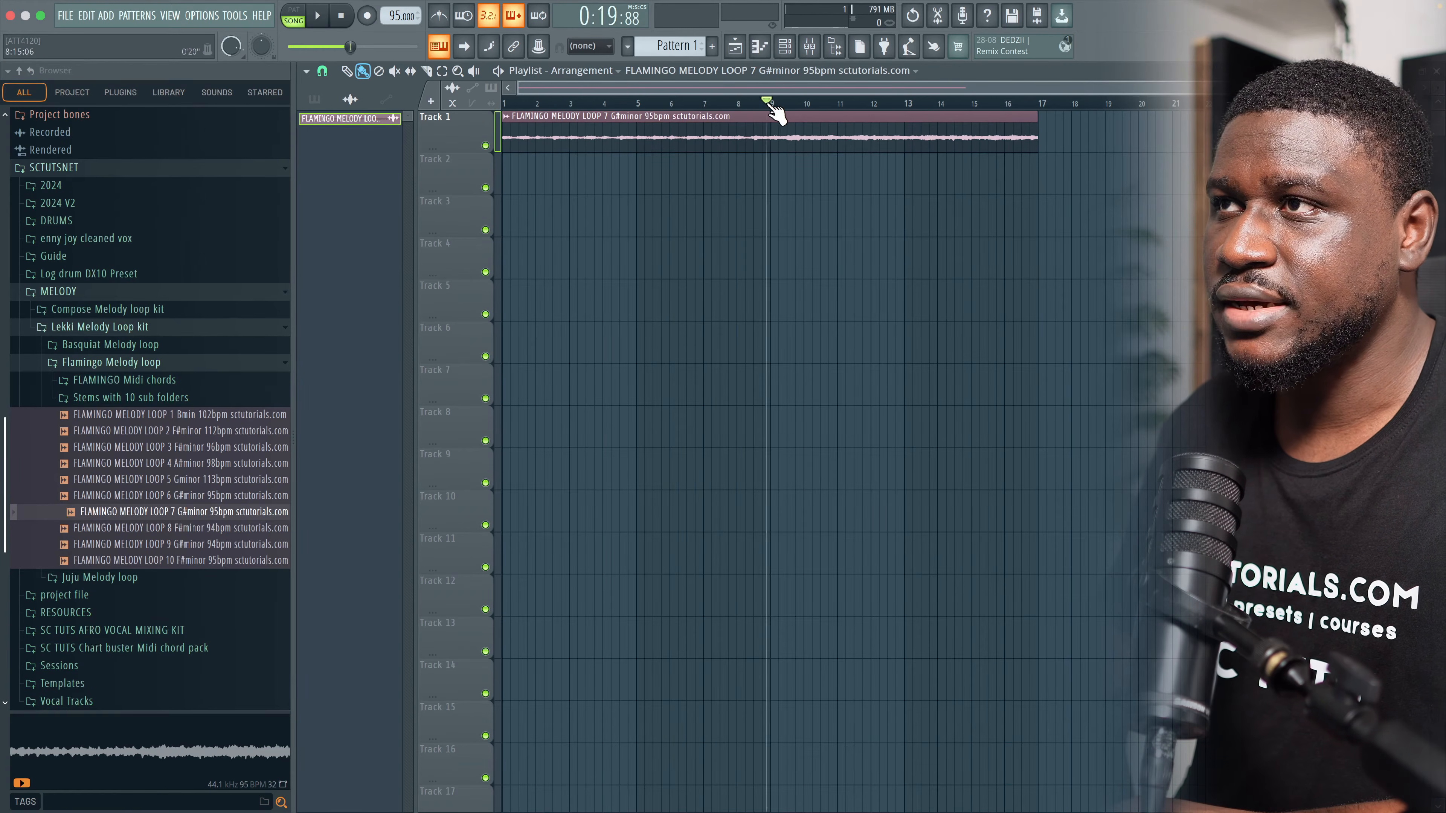
{"action": "mouse_move", "coordinate": [776, 111]}
{"action": "left_mouse_down"}
{"action": "mouse_move", "coordinate": [965, 120]}
{"action": "mouse_move", "coordinate": [736, 113]}
{"action": "mouse_move", "coordinate": [773, 120]}
{"action": "left_mouse_up"}
{"action": "key", "text": "space"}
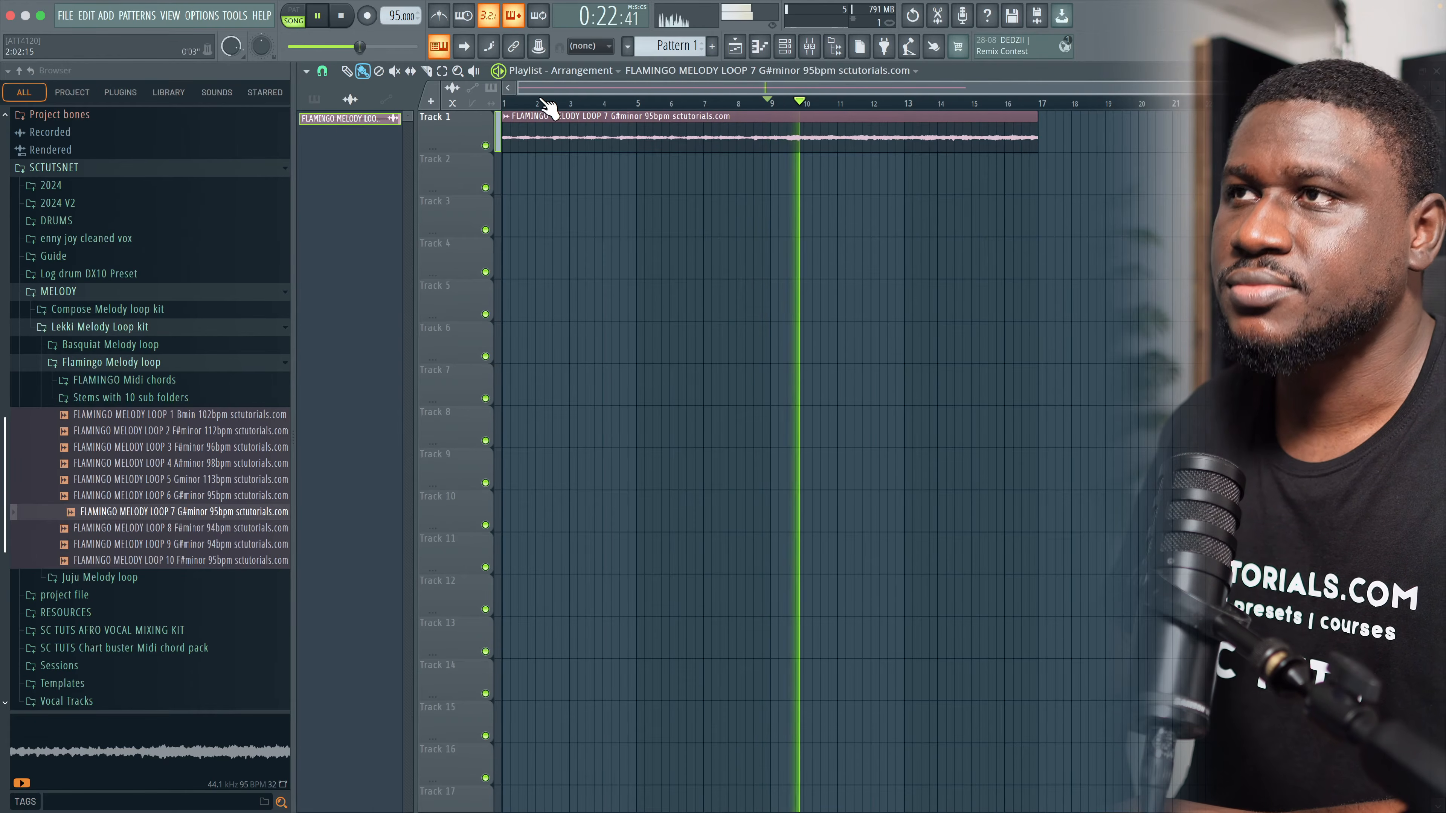
{"action": "key", "text": "space"}
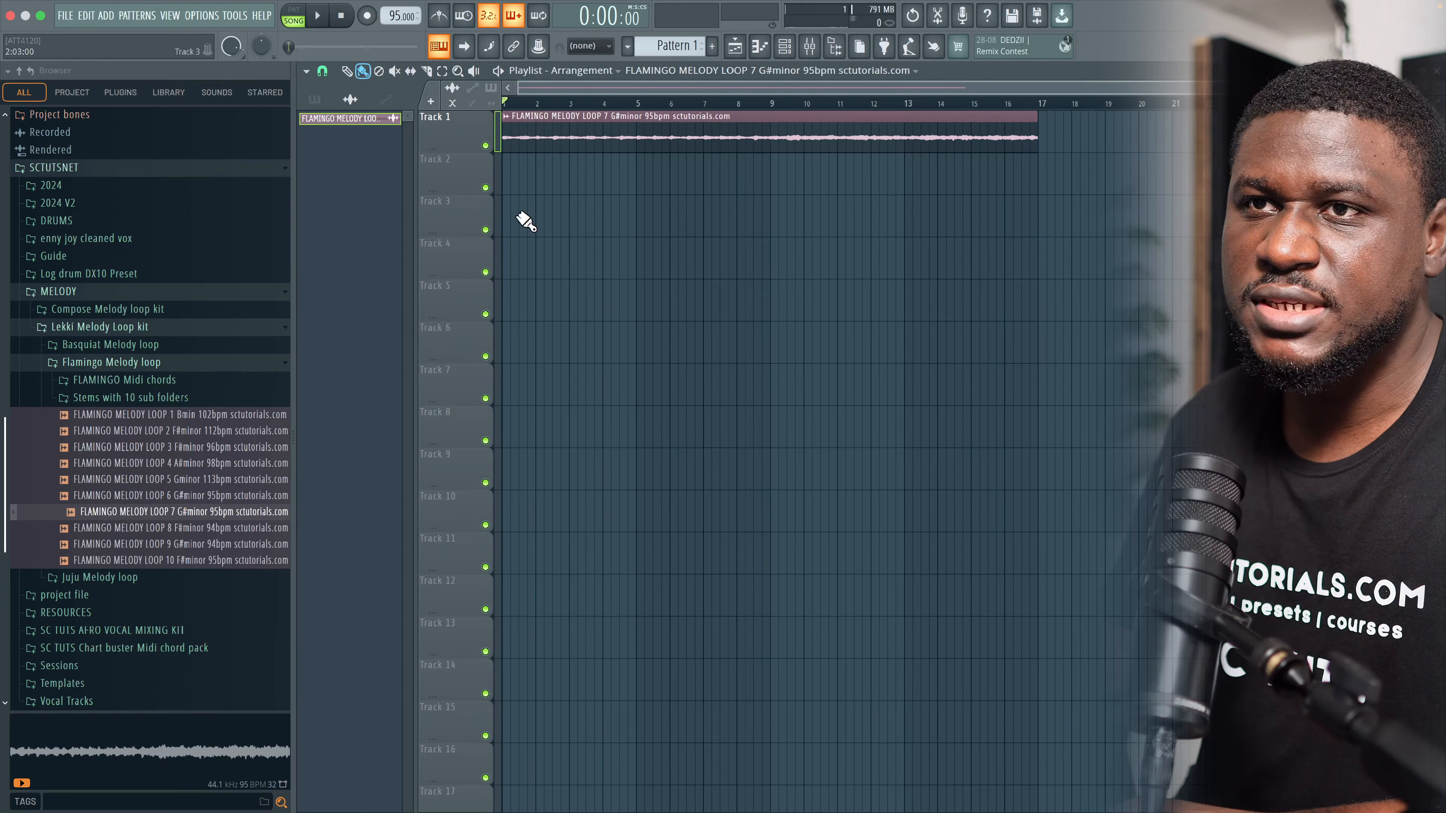
Step: Place the Ambient, Bass, Dream Piano, Guitar and Pad stems of Flamingo melody loop 7 on separate tracks and delete the full loop clip
{"action": "left_click", "coordinate": [138, 399]}
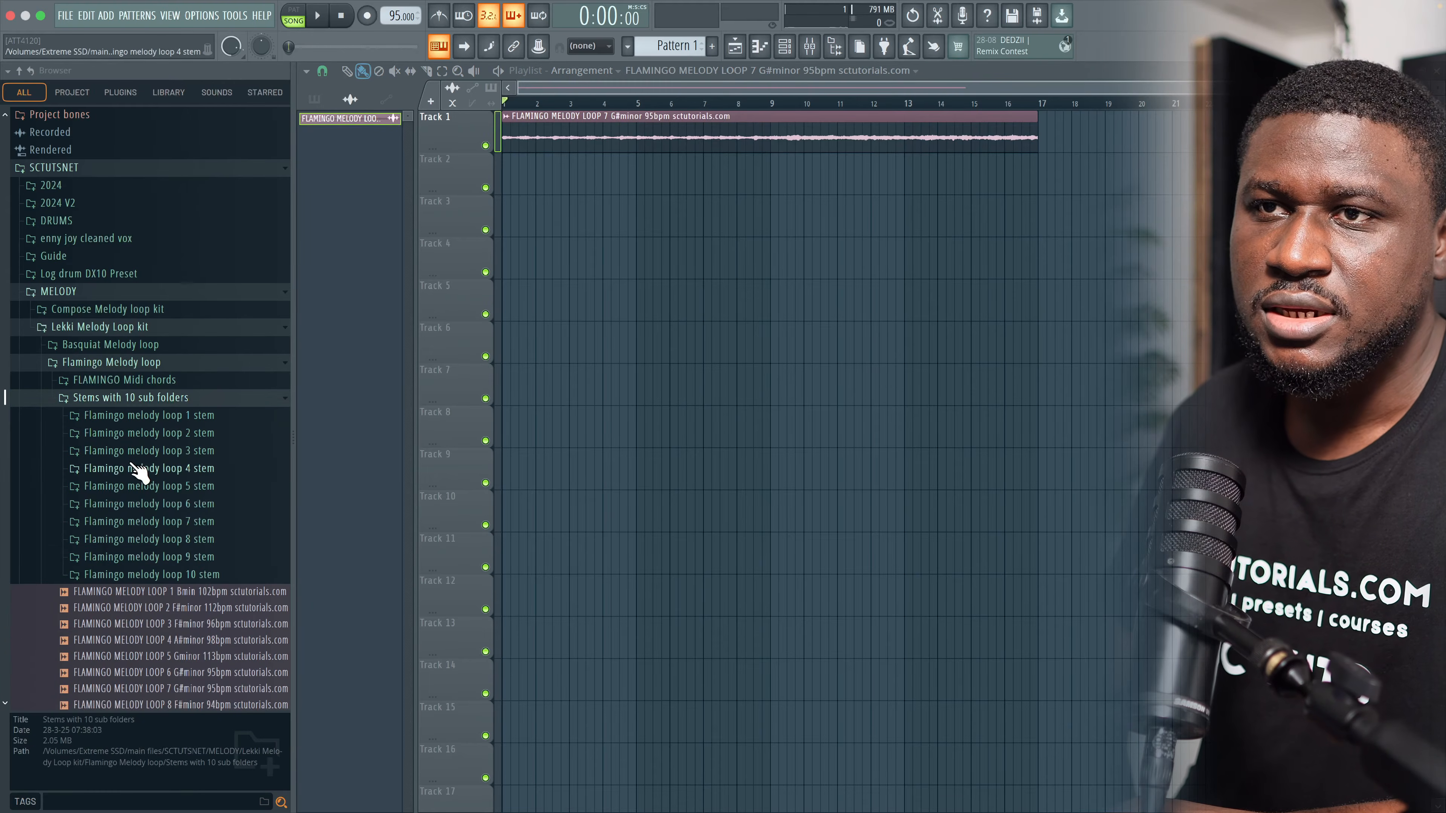
{"action": "left_click", "coordinate": [176, 523]}
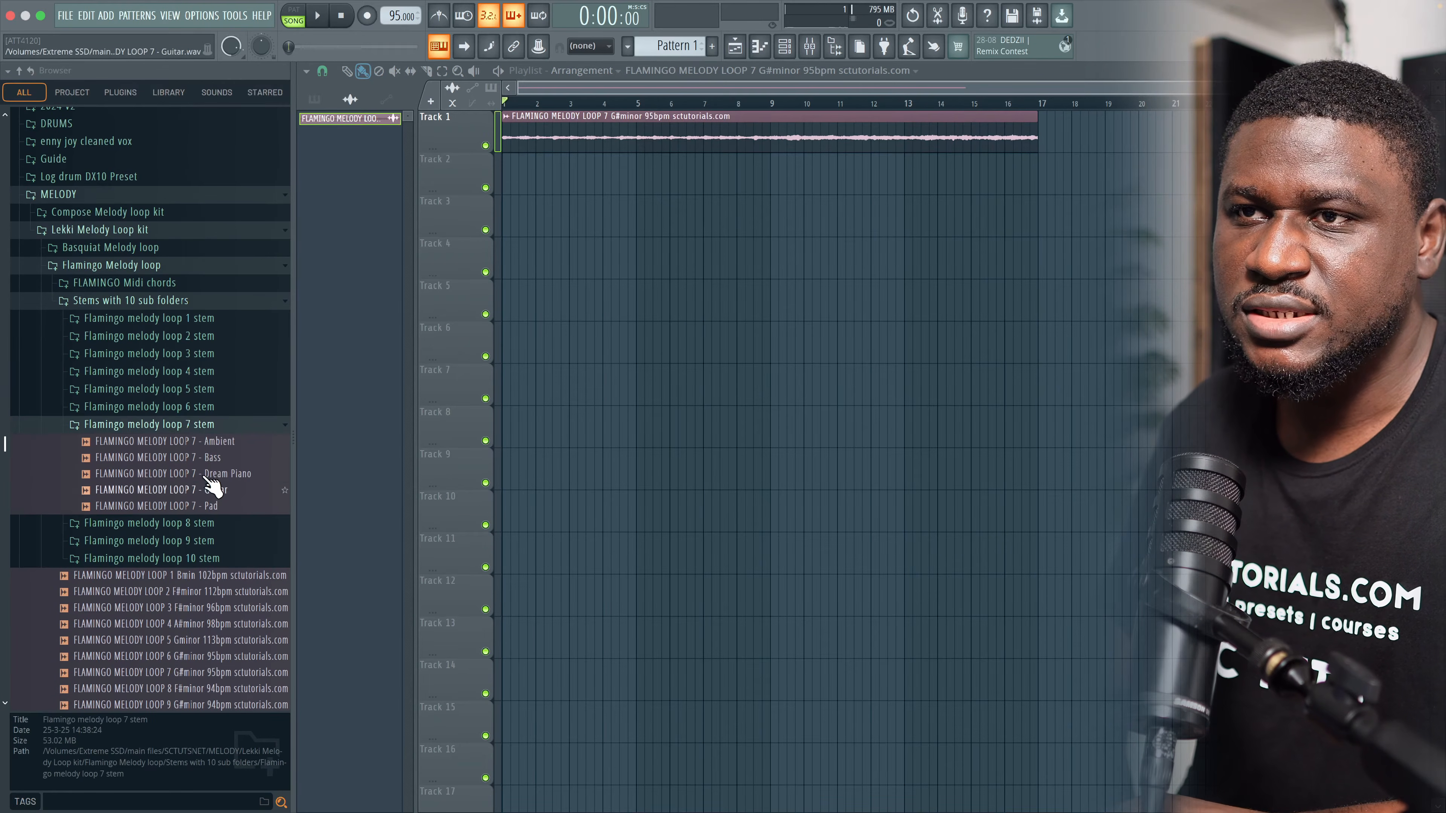
{"action": "left_click", "coordinate": [208, 441]}
{"action": "left_click", "coordinate": [219, 507]}
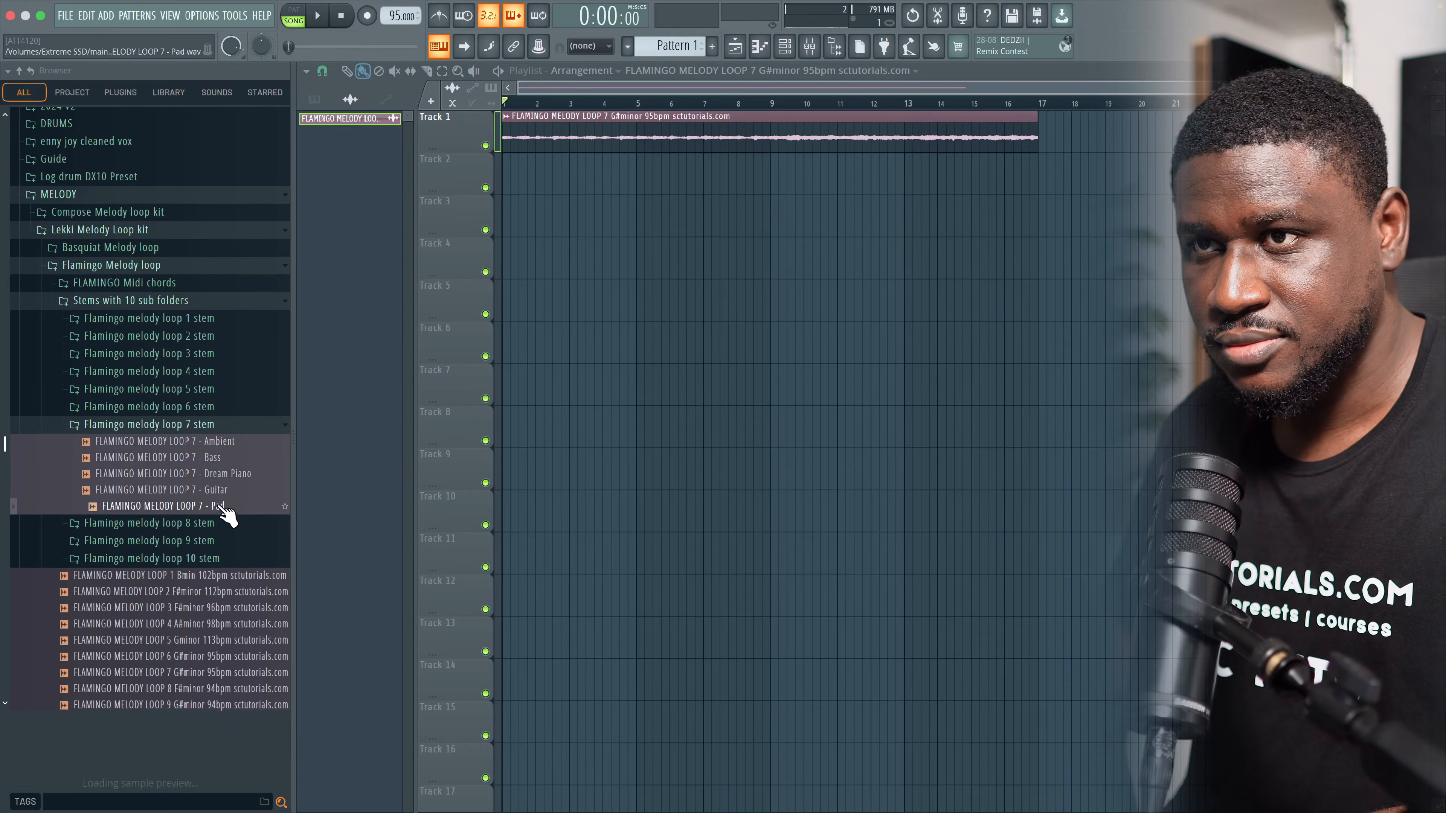
{"action": "left_click_drag", "start_coordinate": [206, 458], "coordinate": [545, 232]}
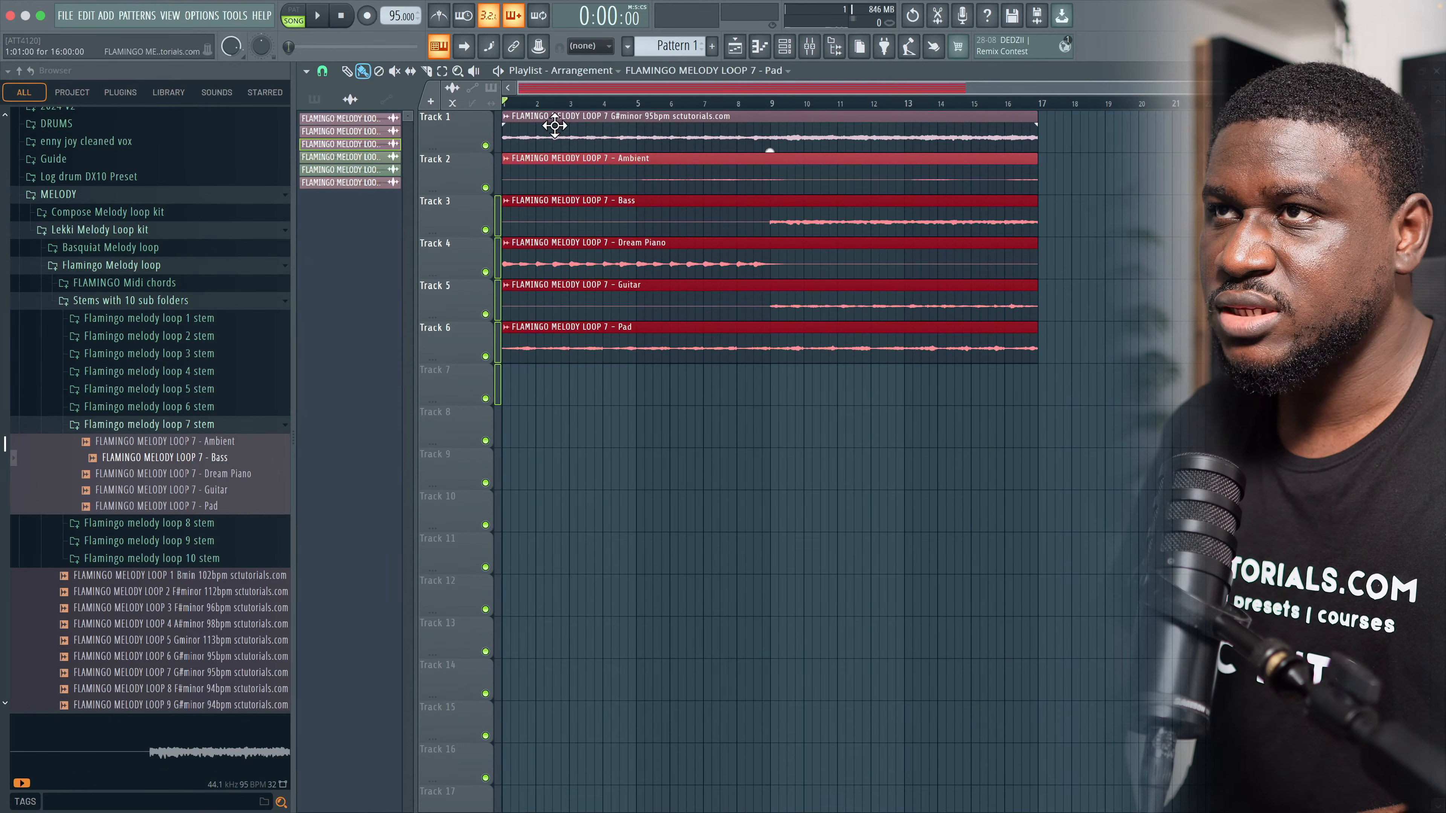
{"action": "right_click", "coordinate": [547, 126]}
Step: Deselect the stem clips and listen to them from the start and from bar 9
{"action": "key", "text": "space"}
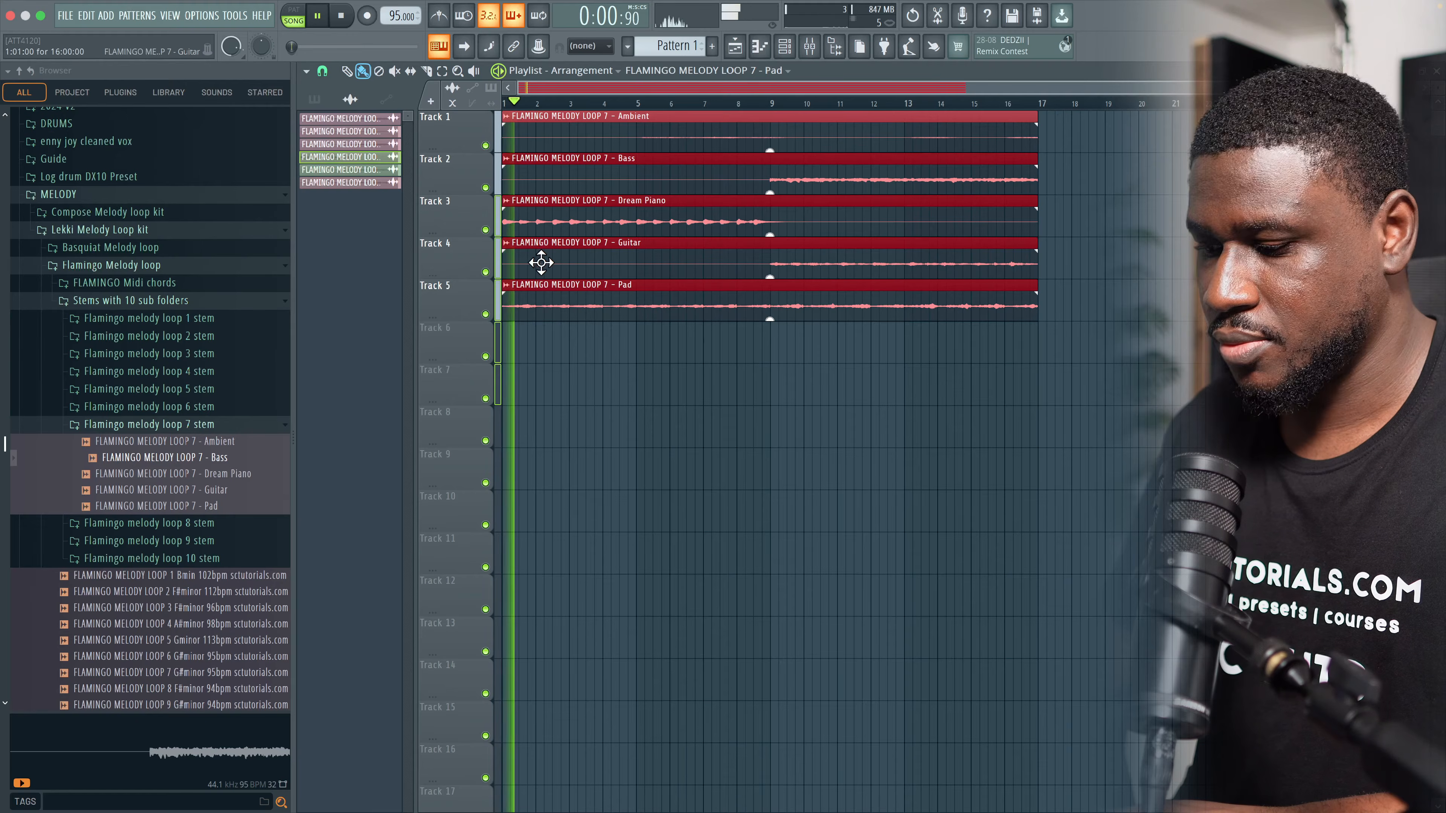
{"action": "left_click", "coordinate": [716, 373]}
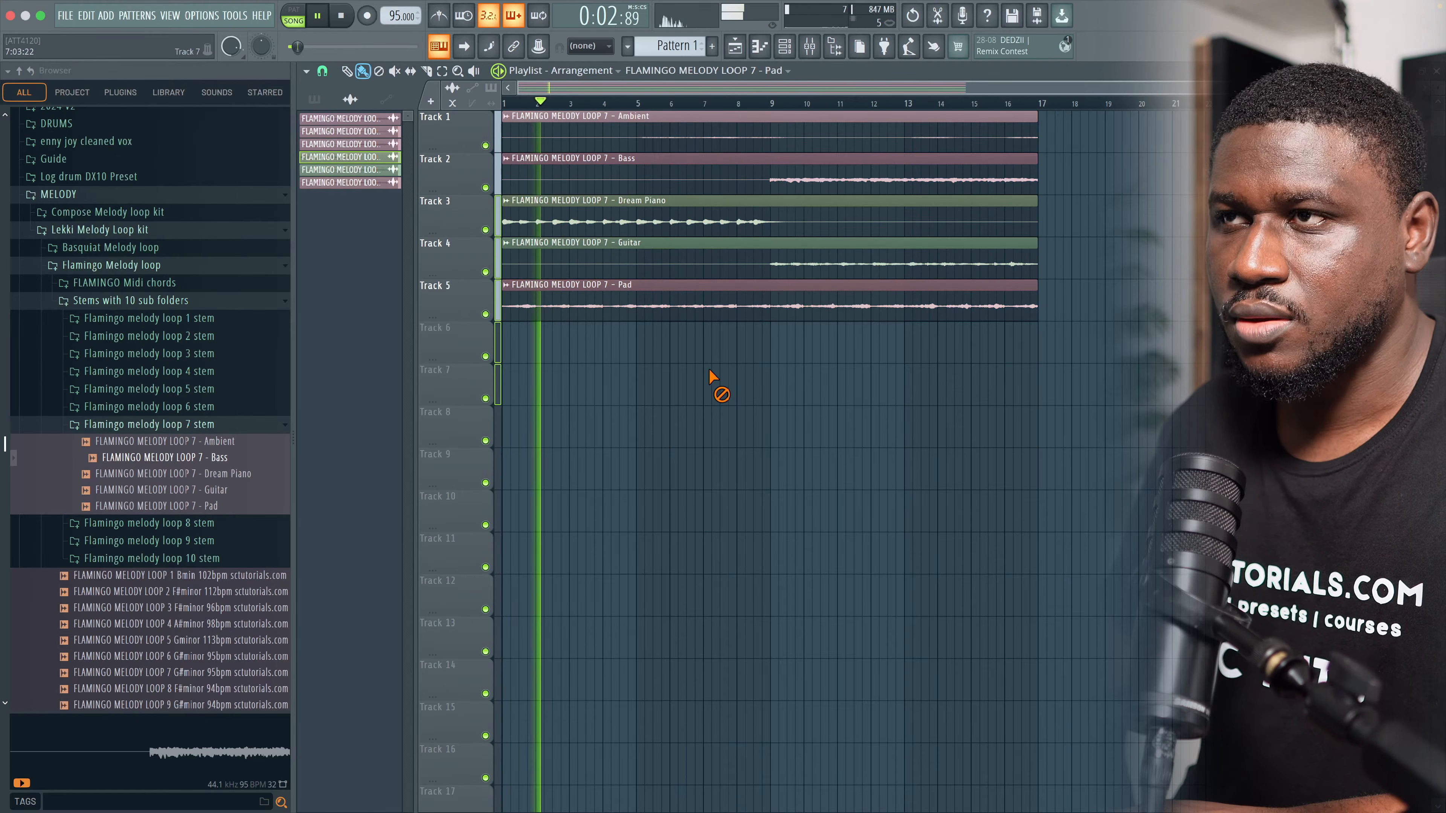
{"action": "left_click", "coordinate": [773, 105]}
{"action": "key", "text": "space"}
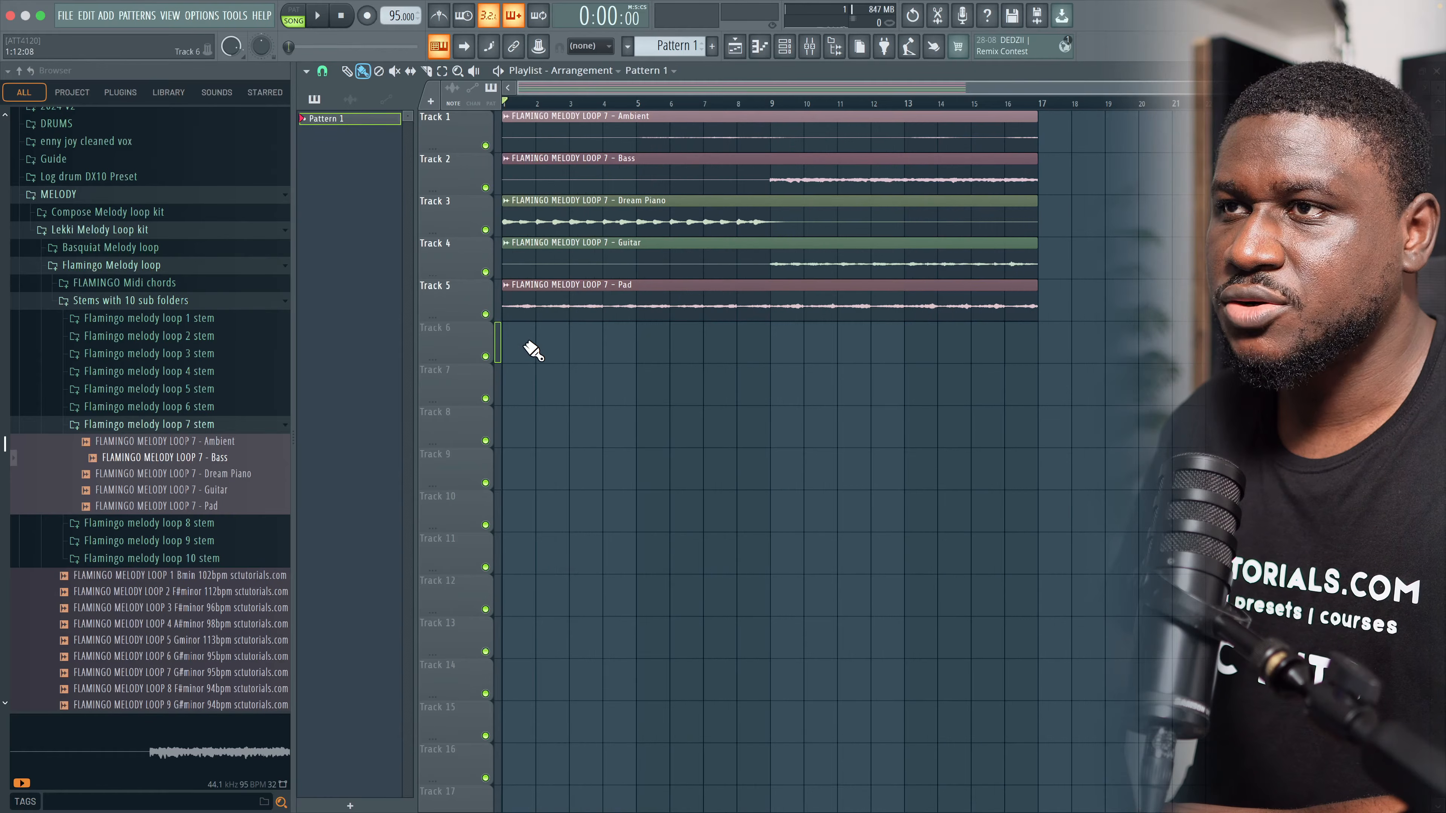
Step: Place Pattern 1 at bar 1 of Track 6, audition premium kit kicks, and load KICKS SC TUTS (12) into the Channel rack
{"action": "double_click", "coordinate": [518, 353]}
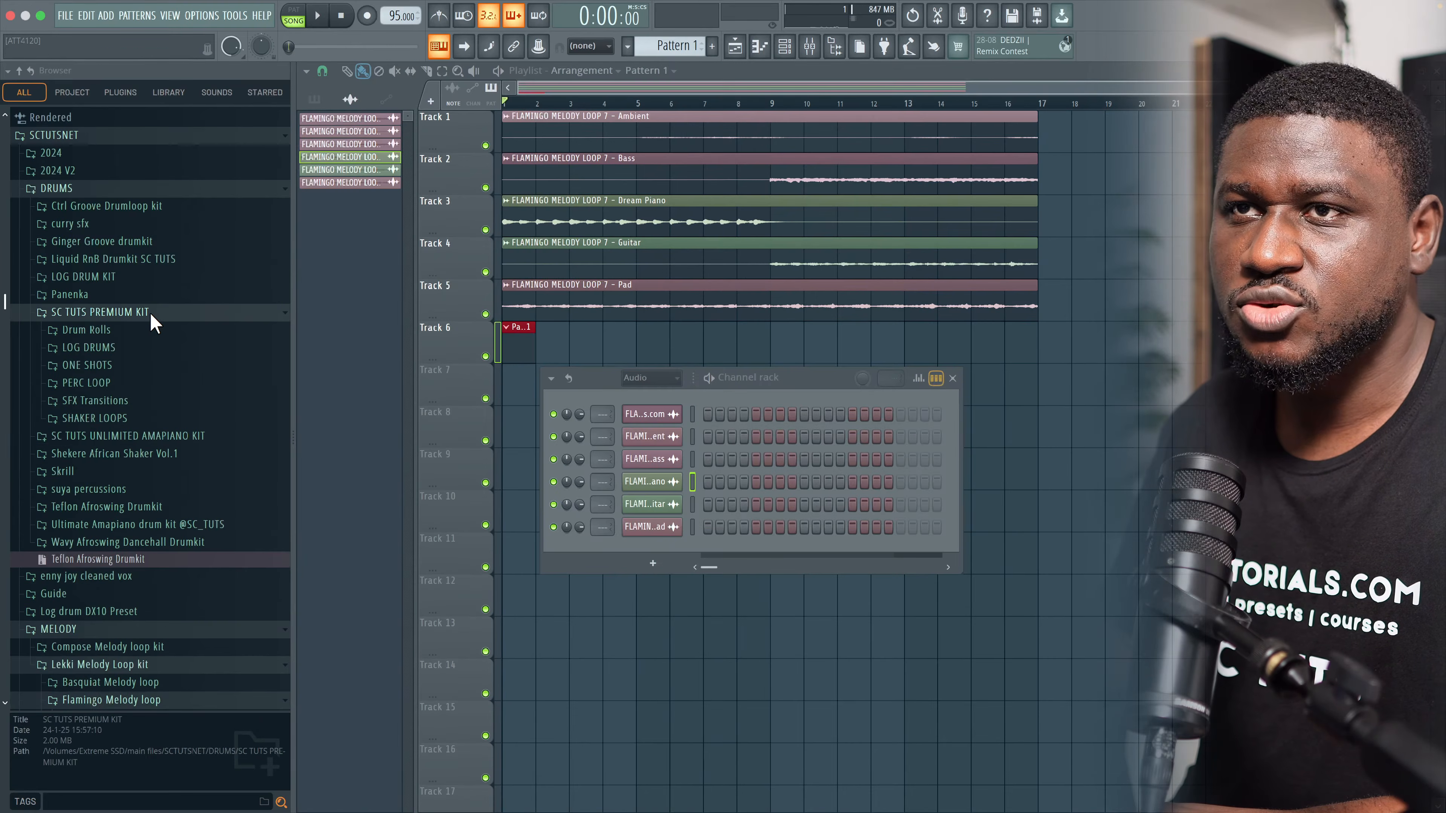
{"action": "left_click", "coordinate": [147, 369]}
{"action": "left_click", "coordinate": [122, 436]}
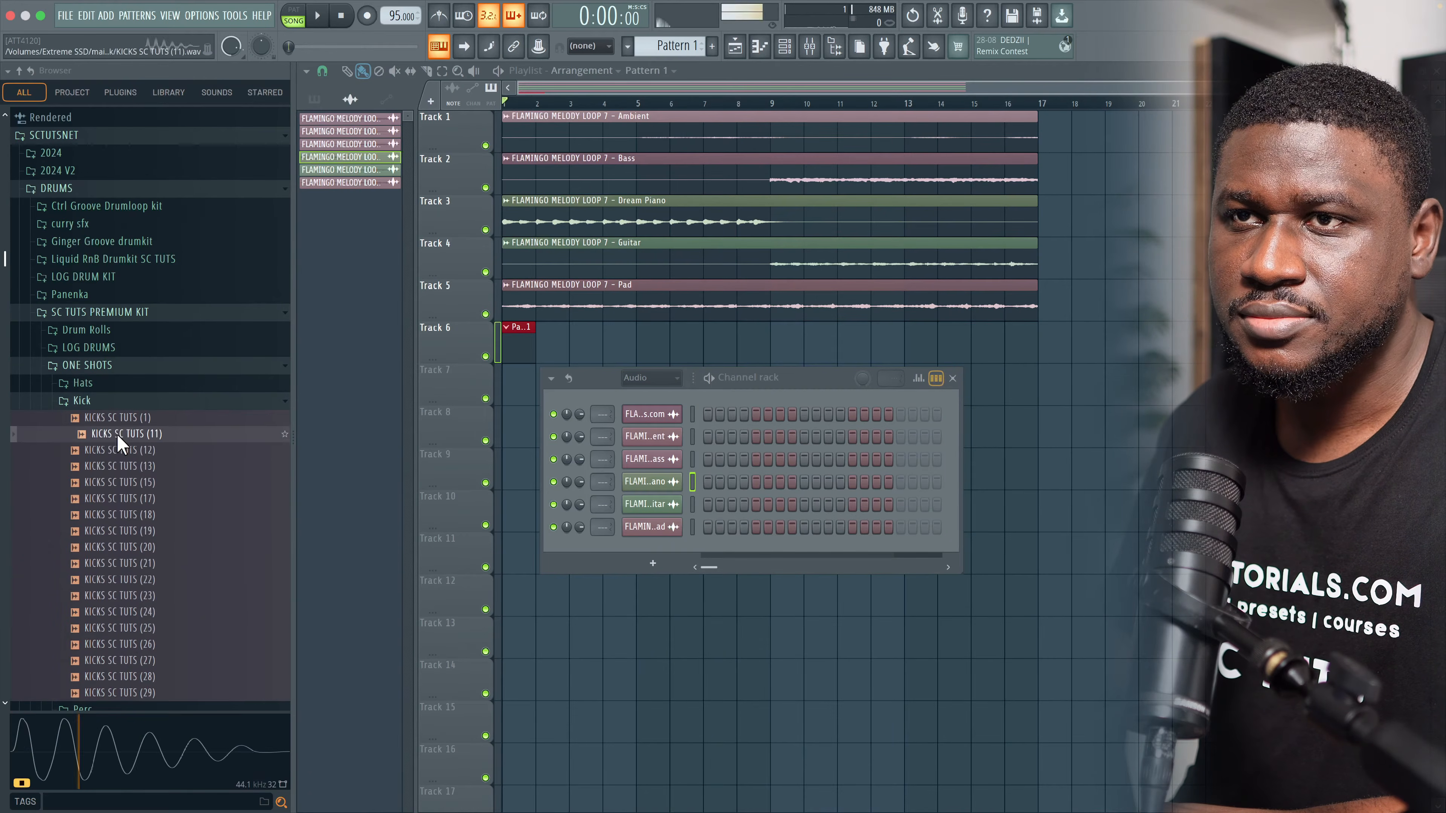
{"action": "left_click", "coordinate": [126, 482]}
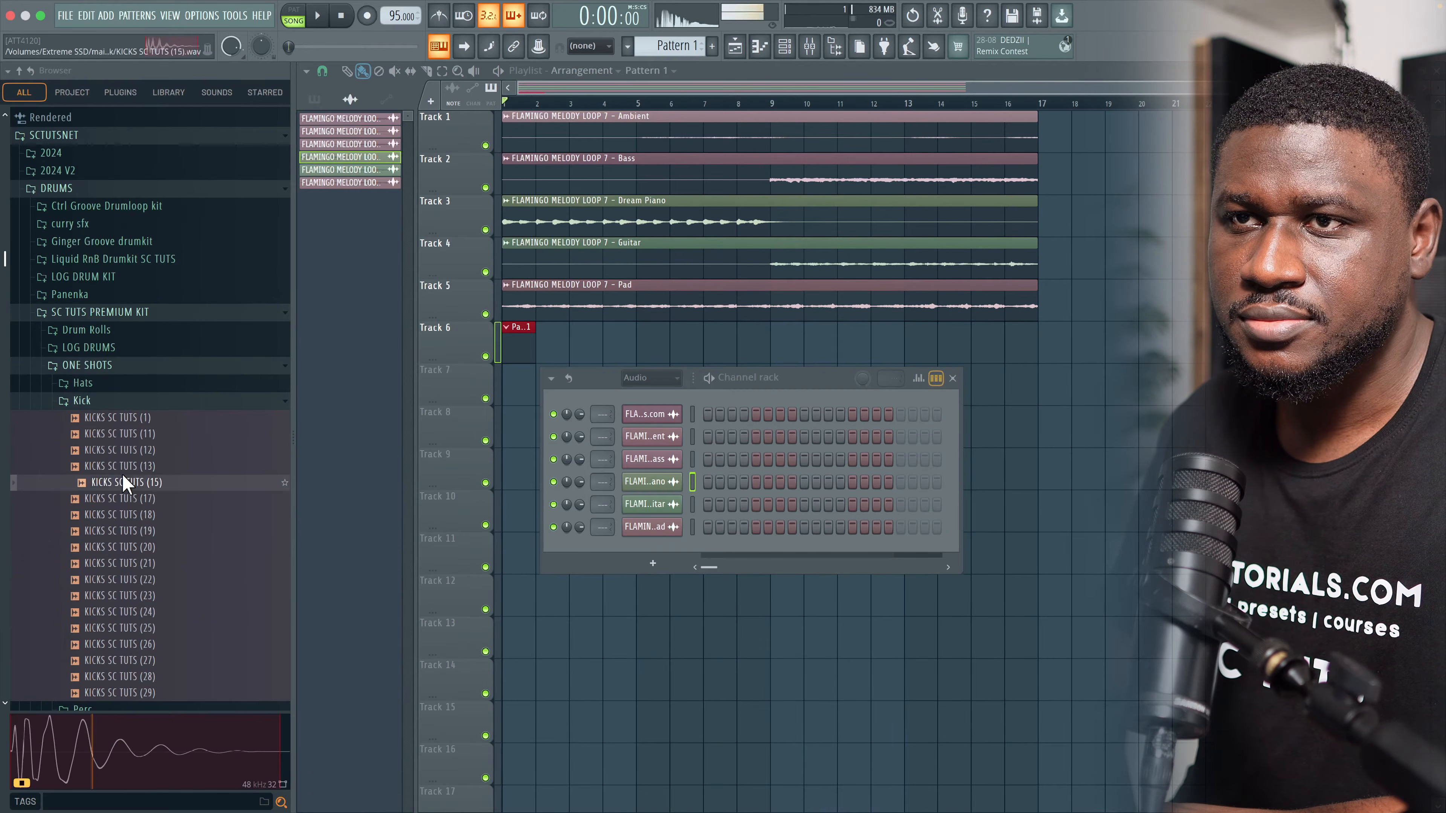
{"action": "left_click", "coordinate": [127, 450]}
{"action": "left_click_drag", "start_coordinate": [126, 451], "coordinate": [596, 540]}
Step: Load RIM SC TUTS (17) from the Rim Snare folder into the Channel rack and put a kick on step 1
{"action": "scroll", "coordinate": [161, 525], "scroll_direction": "down", "scroll_amount": 2}
{"action": "scroll", "coordinate": [142, 456], "scroll_direction": "down", "scroll_amount": 3}
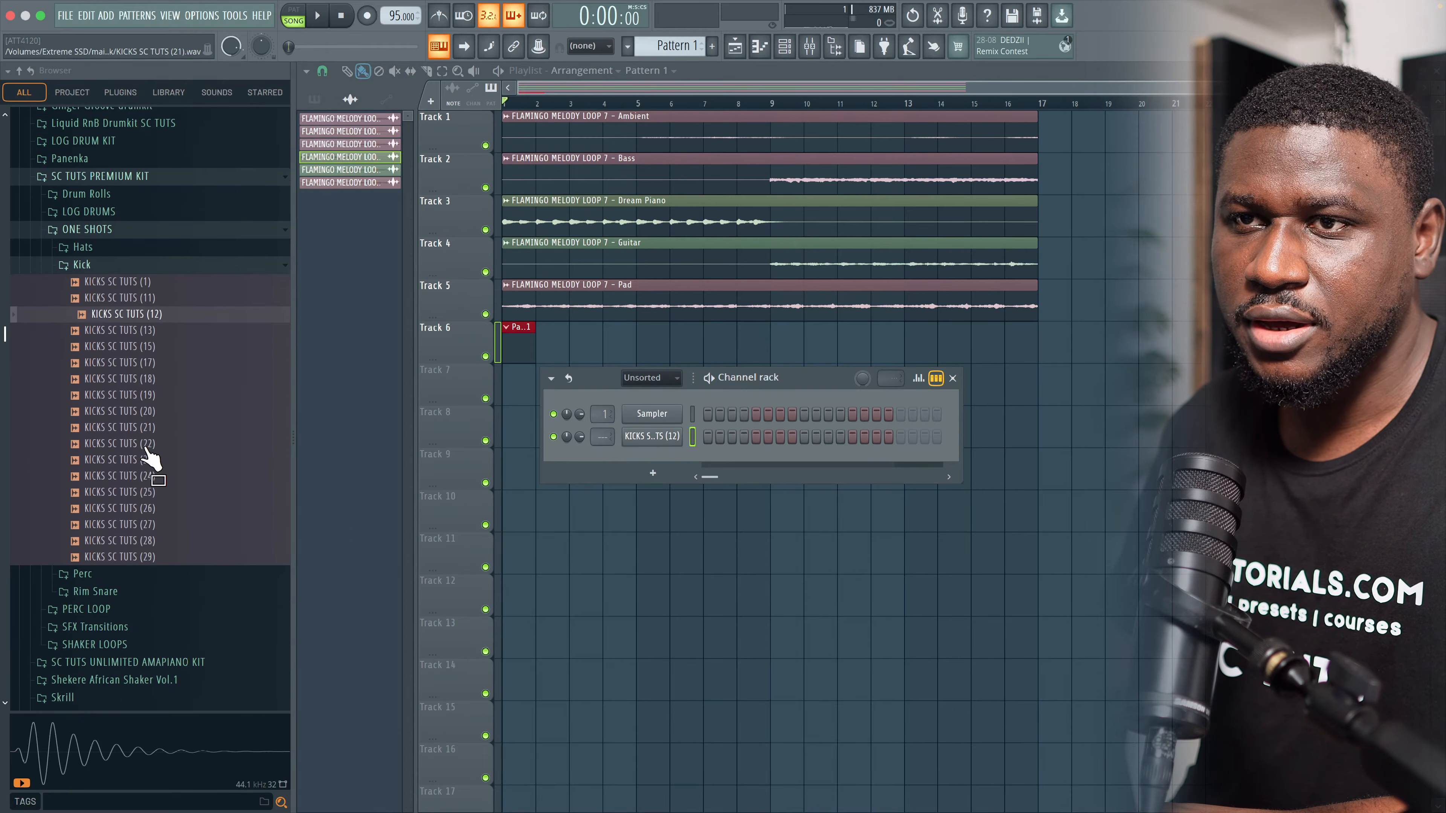
{"action": "left_click", "coordinate": [140, 533]}
{"action": "scroll", "coordinate": [138, 529], "scroll_direction": "down", "scroll_amount": 2}
{"action": "scroll", "coordinate": [140, 532], "scroll_direction": "down", "scroll_amount": 5}
{"action": "left_click", "coordinate": [142, 420]}
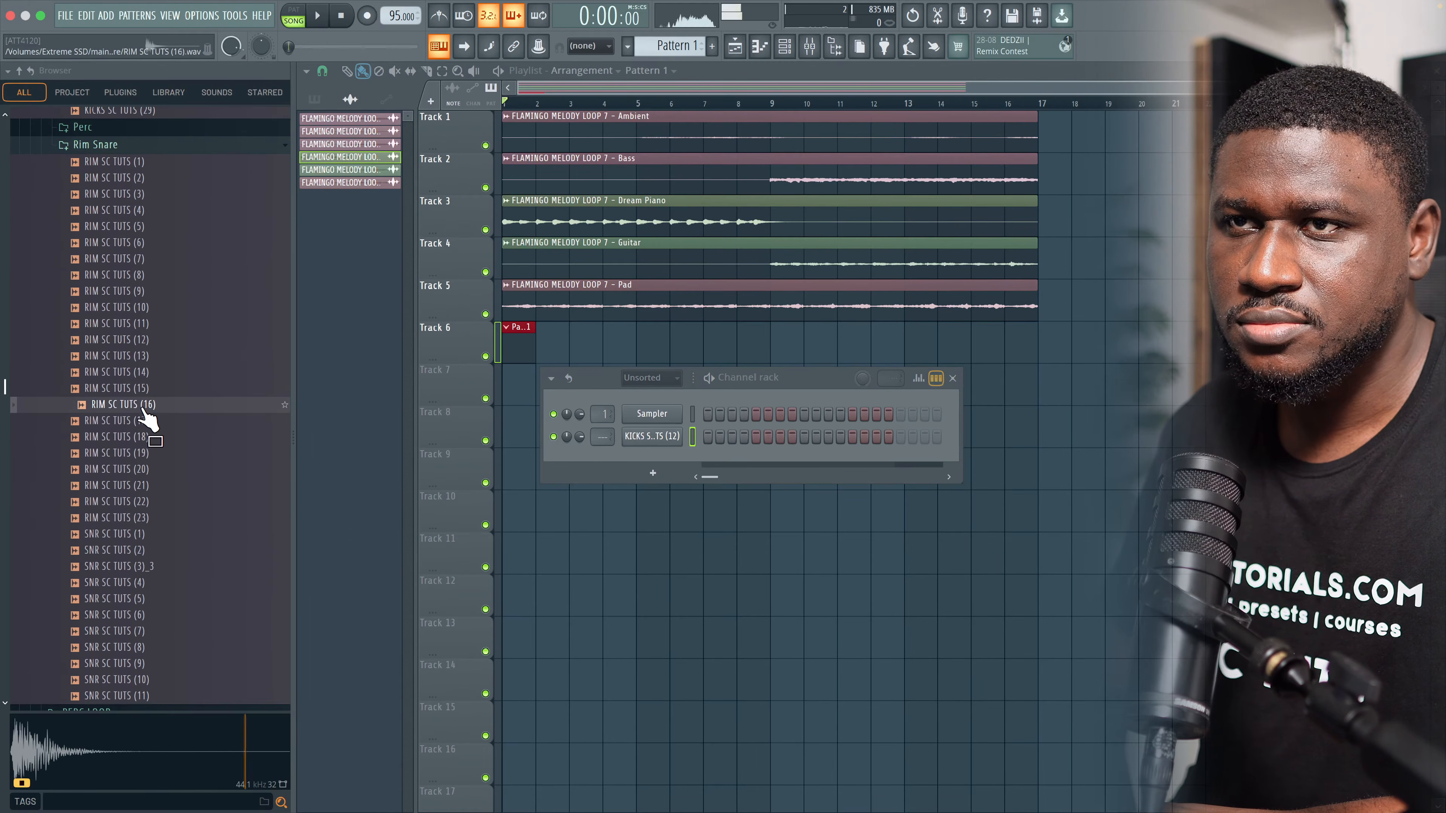
{"action": "left_click_drag", "start_coordinate": [137, 421], "coordinate": [697, 438]}
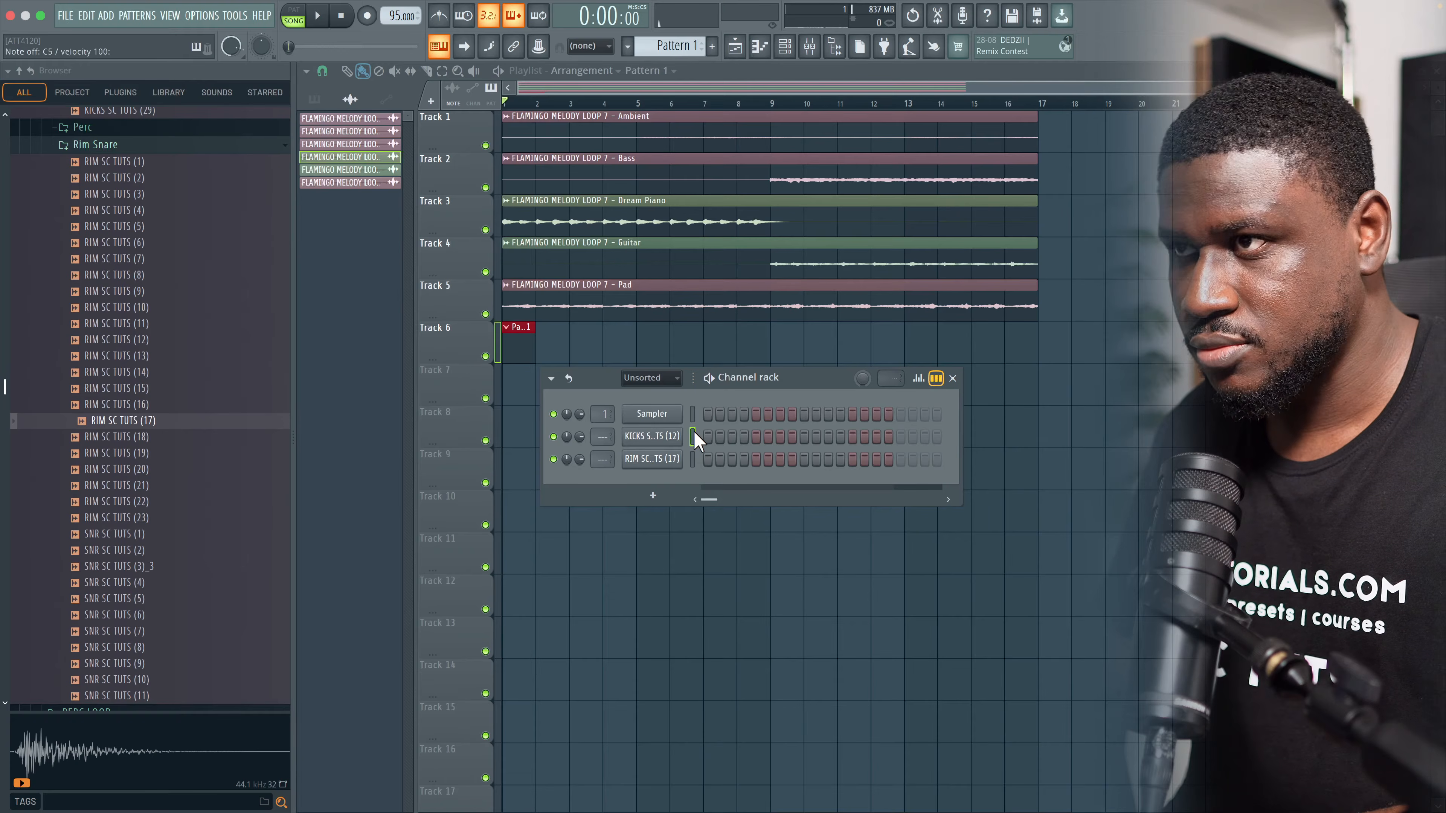
{"action": "left_click", "coordinate": [707, 436]}
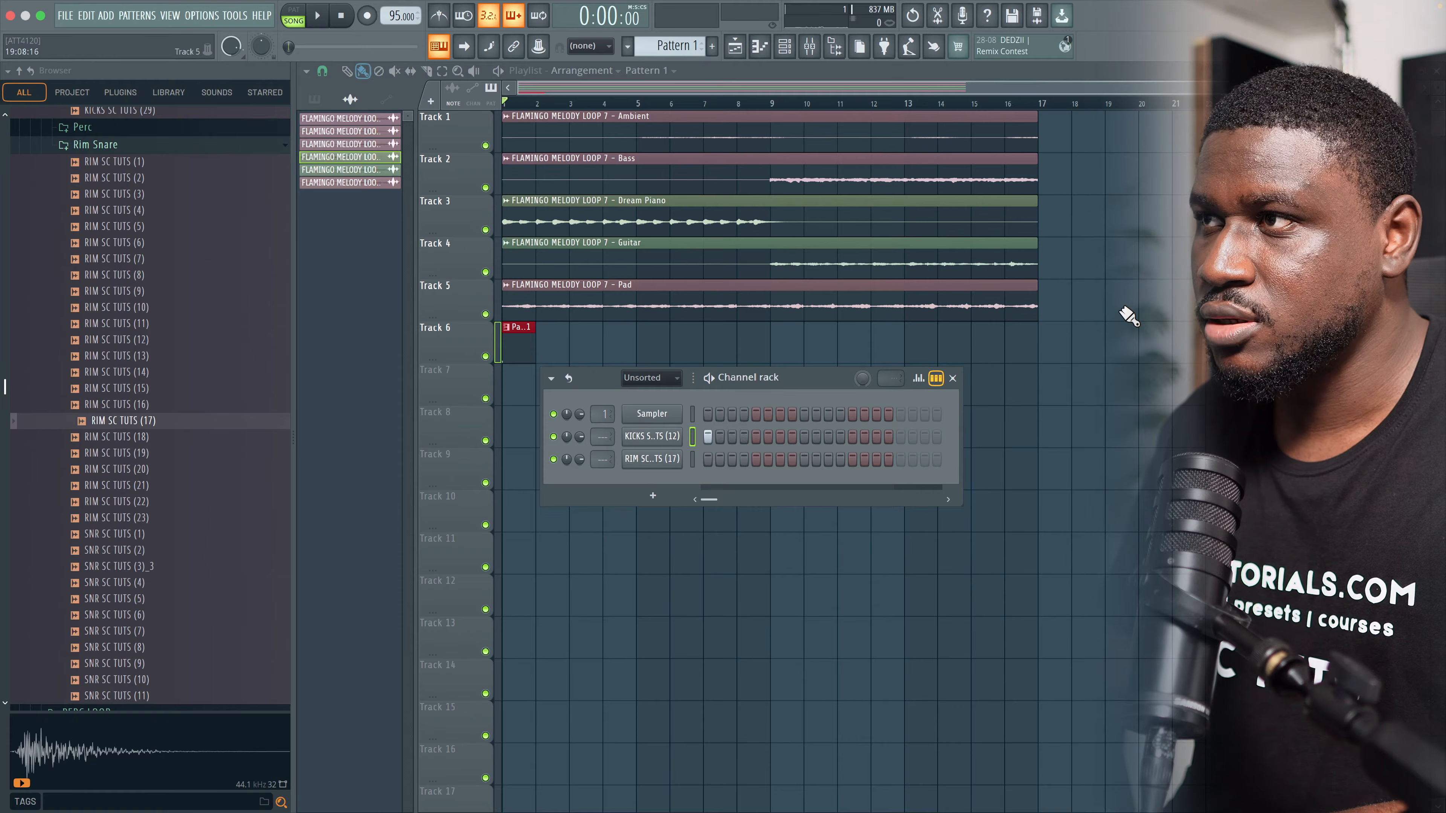
Step: Select all five stem clips and lower their gain to -9.4 dB
{"action": "left_click_drag", "start_coordinate": [1127, 316], "coordinate": [751, 111]}
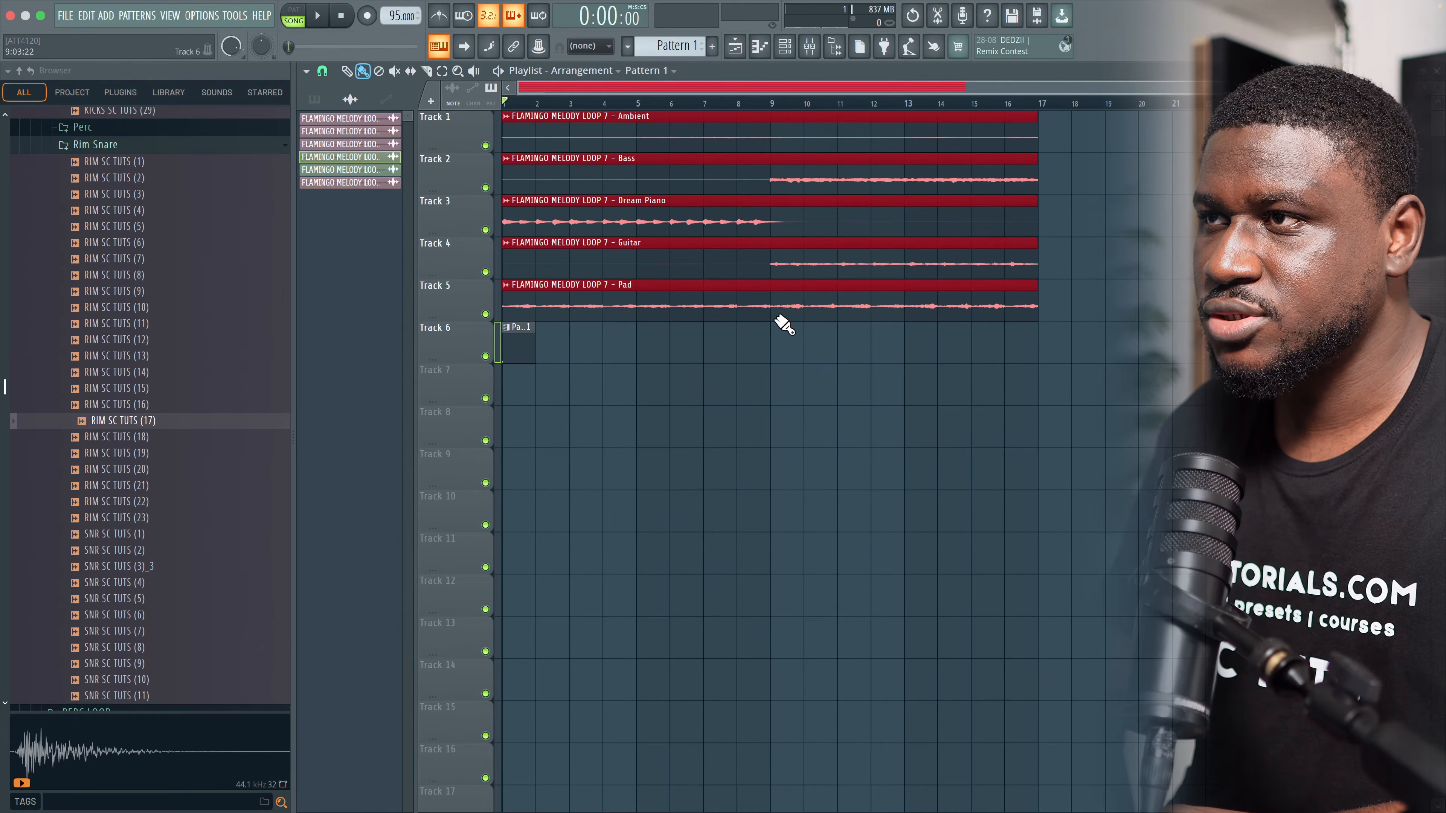
{"action": "left_click_drag", "start_coordinate": [773, 317], "coordinate": [774, 336]}
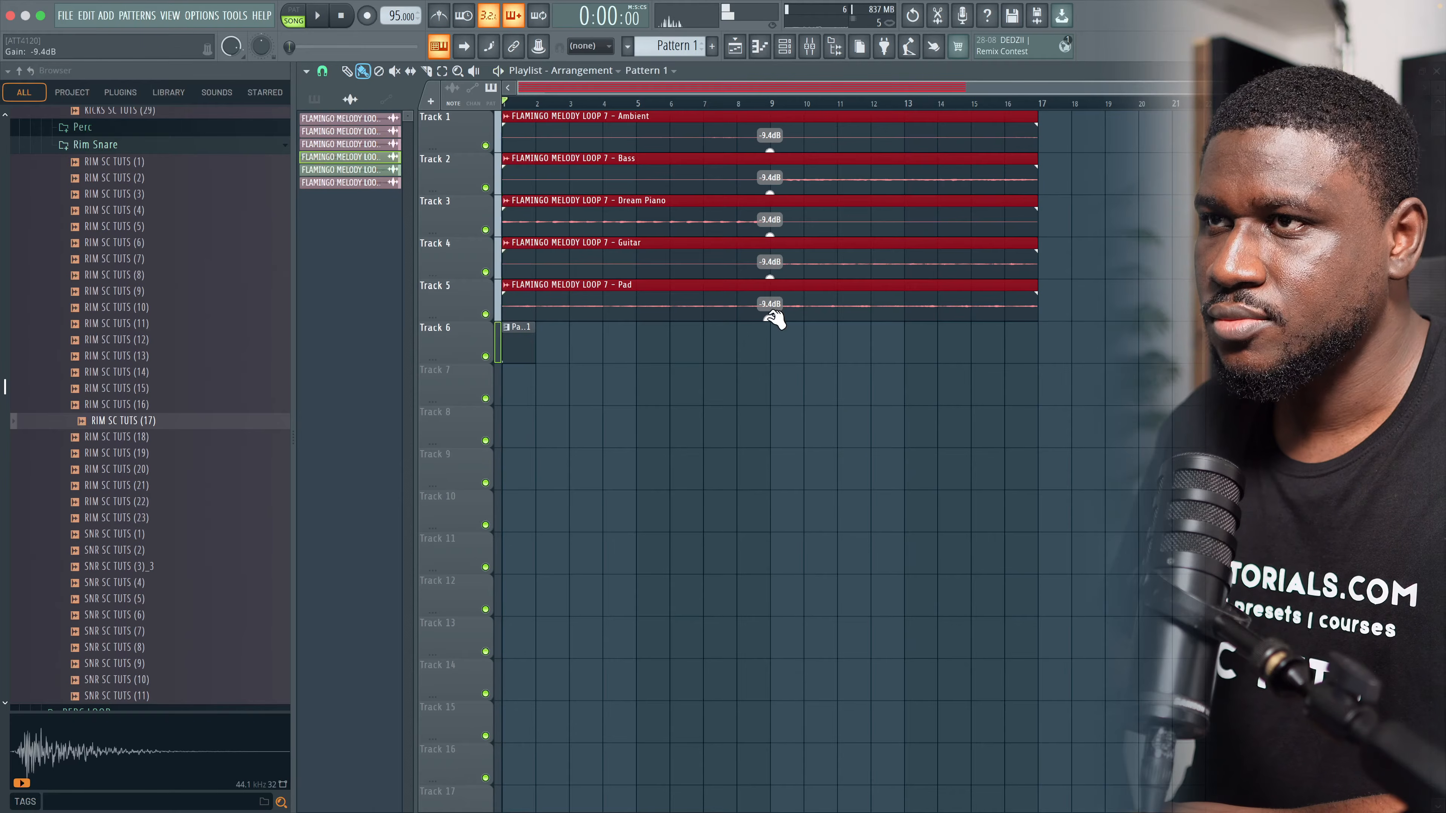
Step: Program kicks on steps 4, 5 and 11 and rims on steps 7 and 13, checking the groove with playback
{"action": "key", "text": "F6"}
{"action": "left_click", "coordinate": [744, 437]}
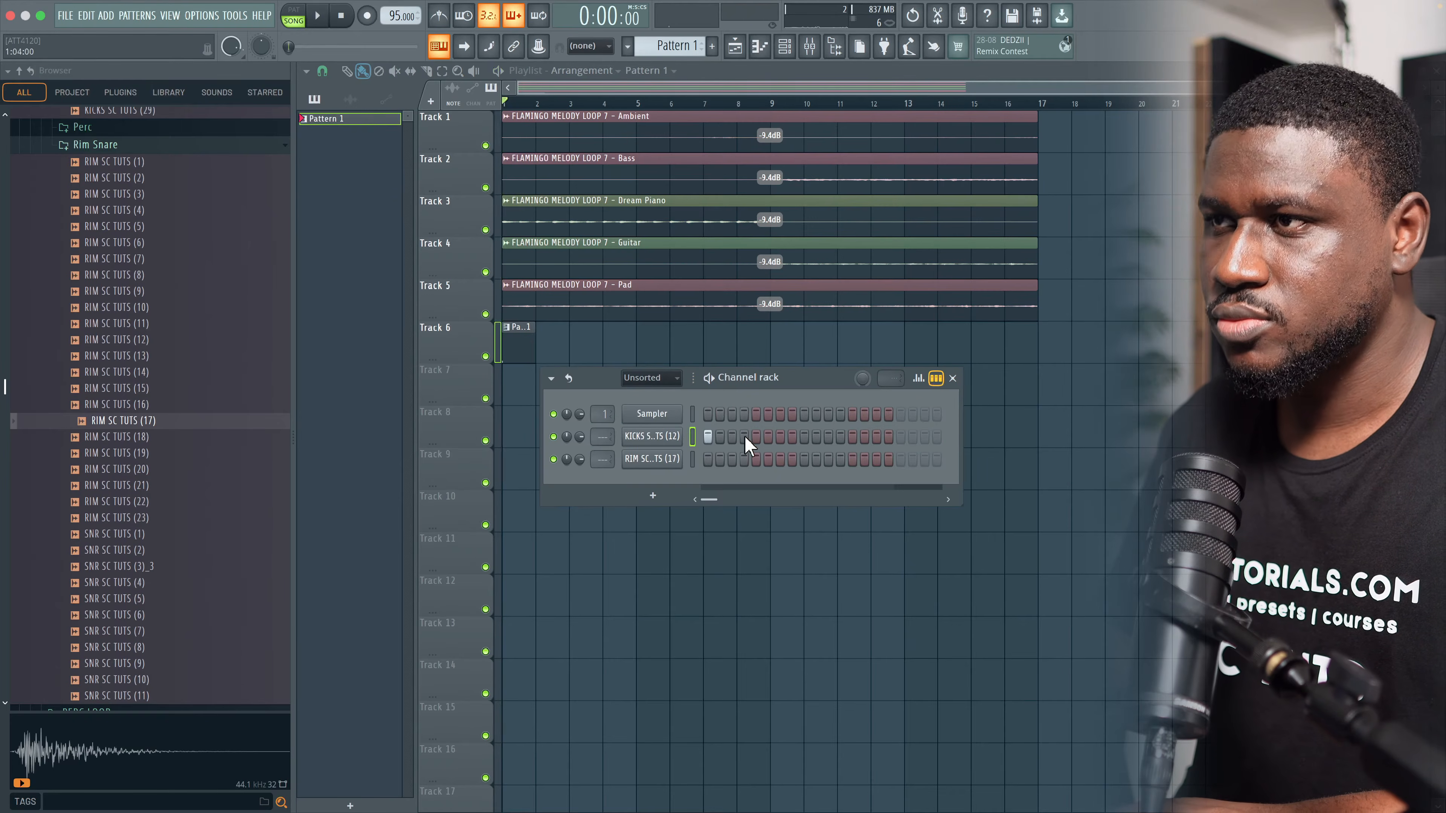
{"action": "key", "text": "space"}
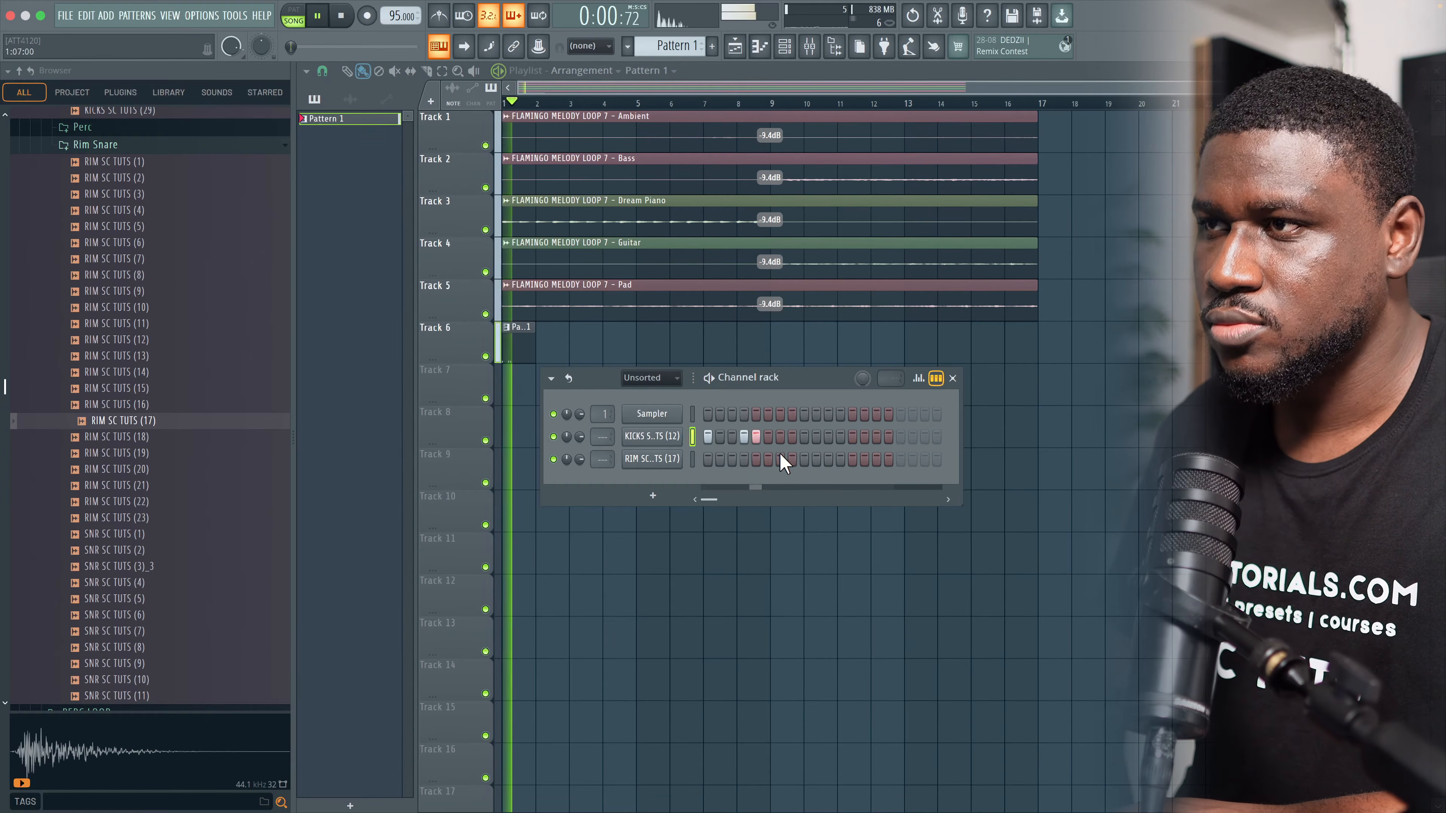
{"action": "key", "text": "space"}
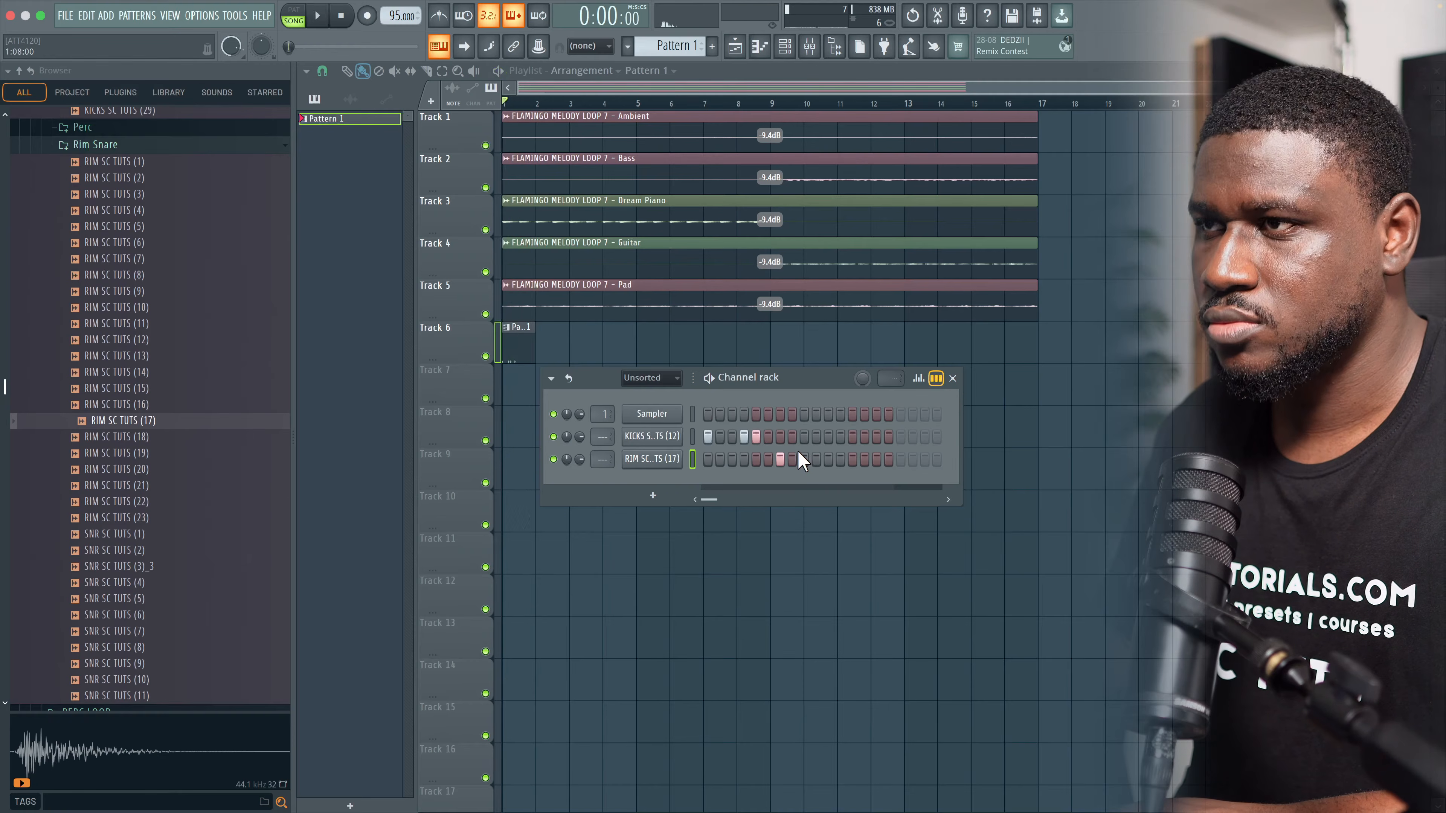
{"action": "left_click", "coordinate": [852, 459]}
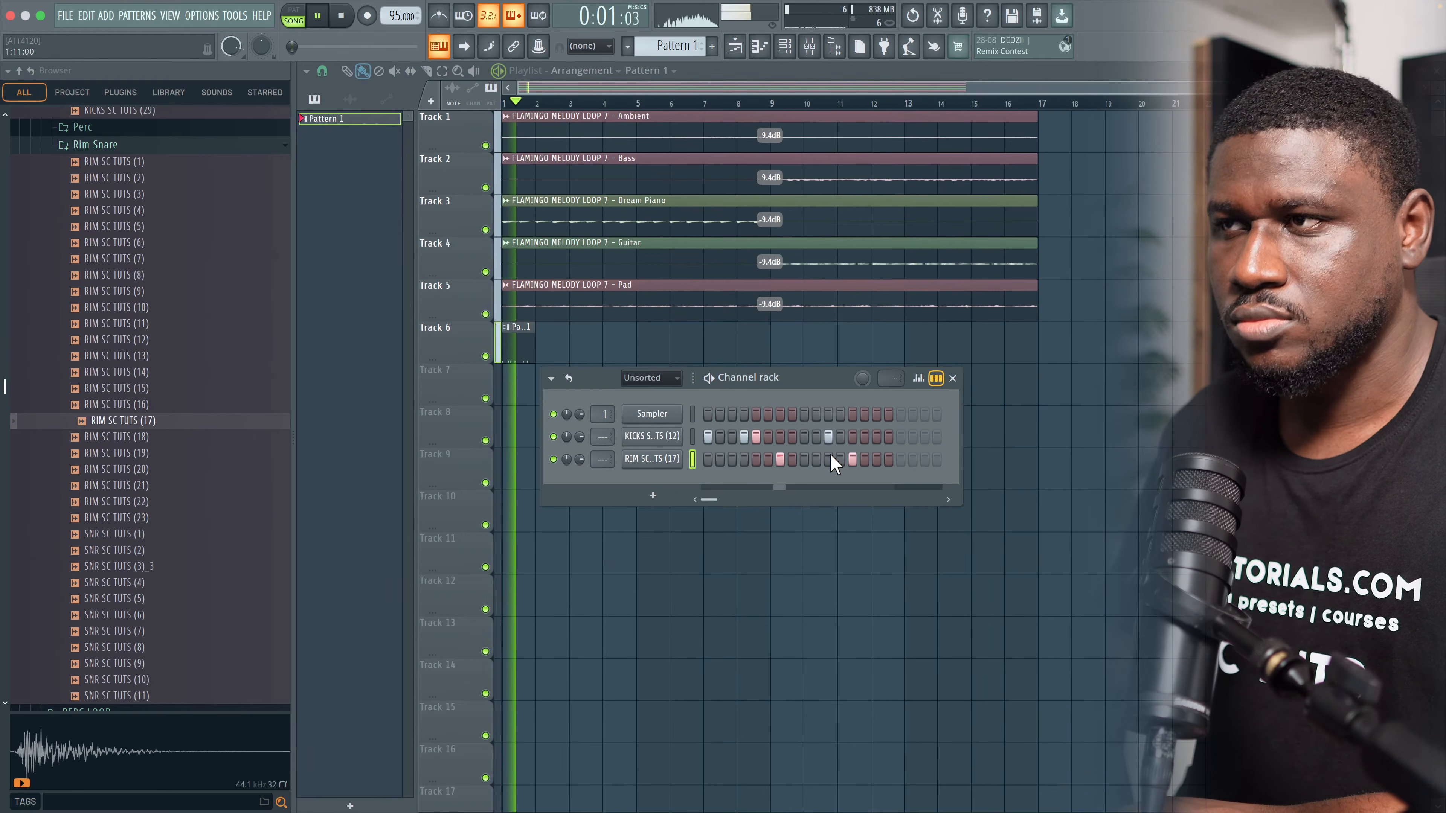
Step: Repeat the one-bar Pattern 1 clip on Track 6 through bar 4
{"action": "left_click", "coordinate": [522, 347], "text": "super"}
{"action": "key", "text": "super+b"}
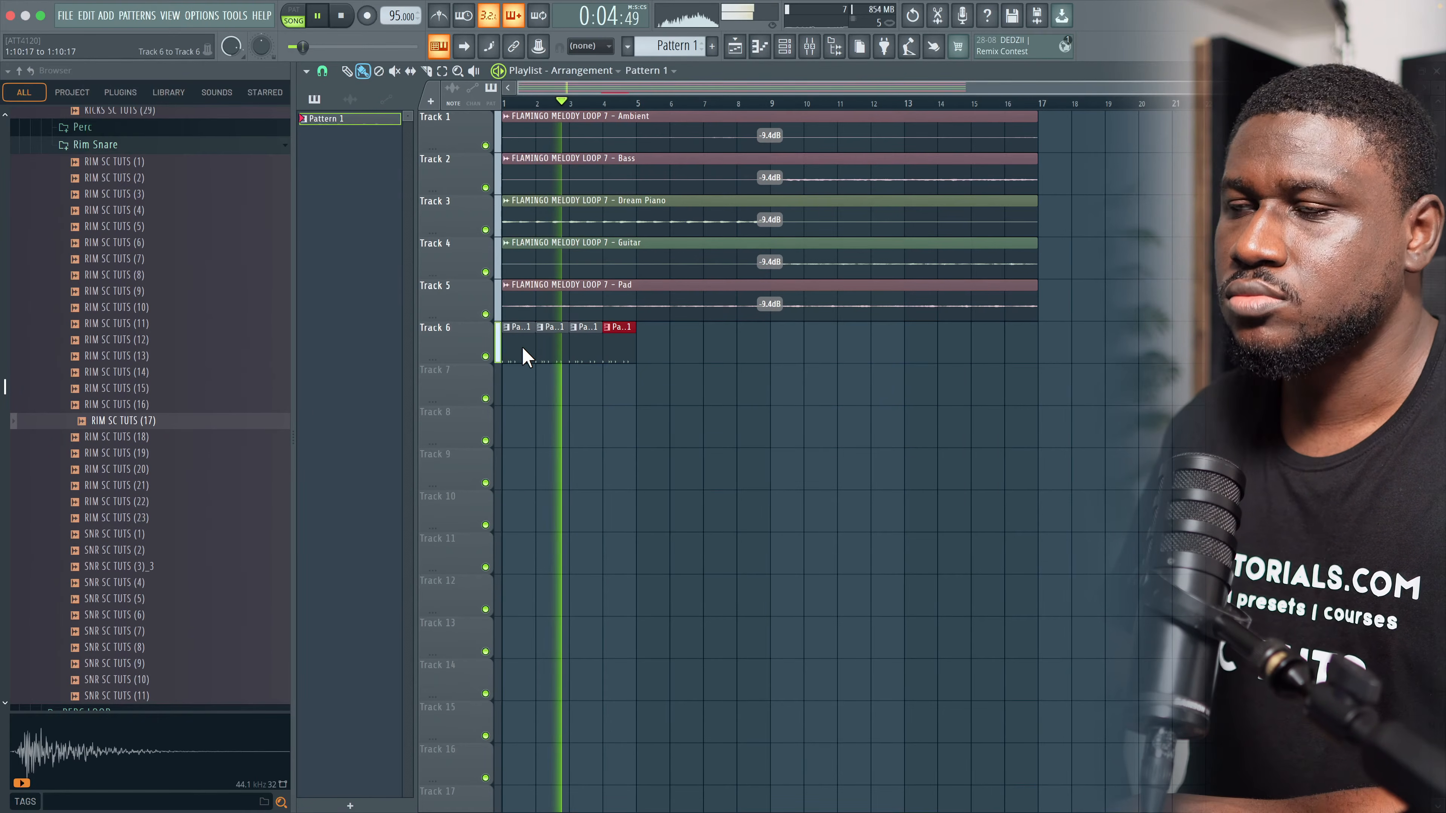
Step: Extend Pattern 1 to two bars, with second-bar kicks on steps 17, 20, 21, 27 and 31 and rims on steps 23 and 29
{"action": "key", "text": "space"}
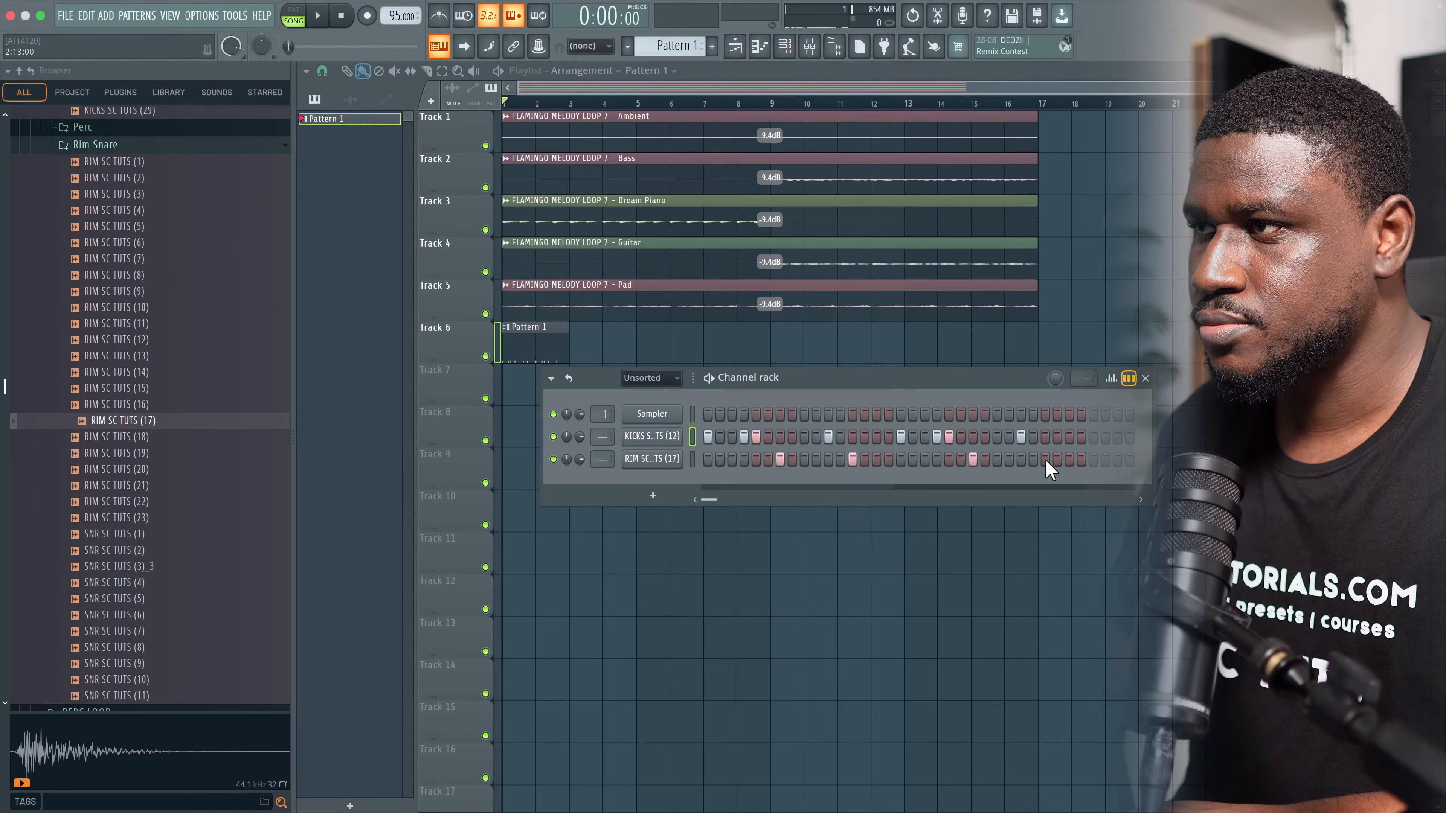
{"action": "key", "text": "space"}
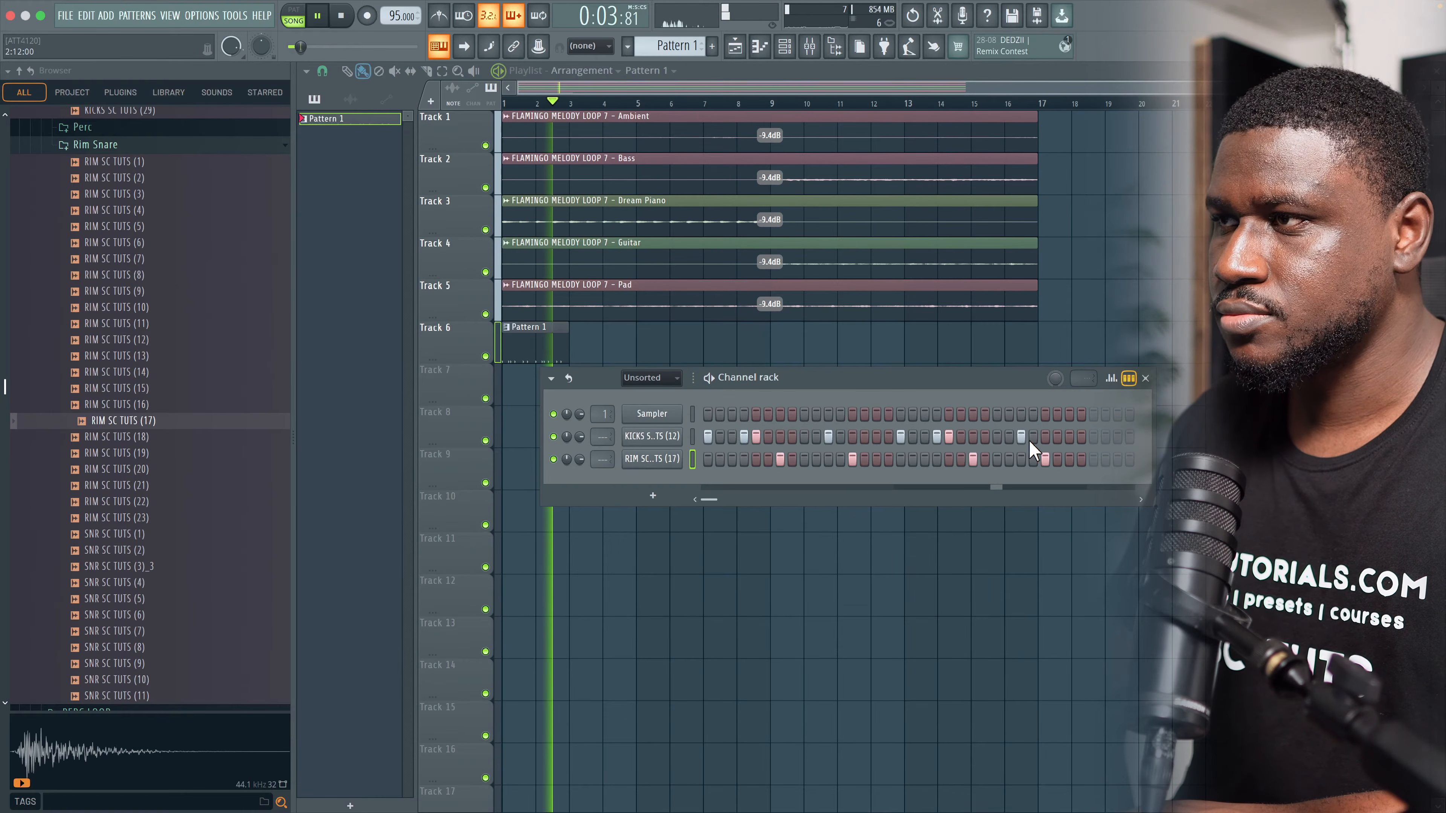
{"action": "left_click", "coordinate": [1067, 435]}
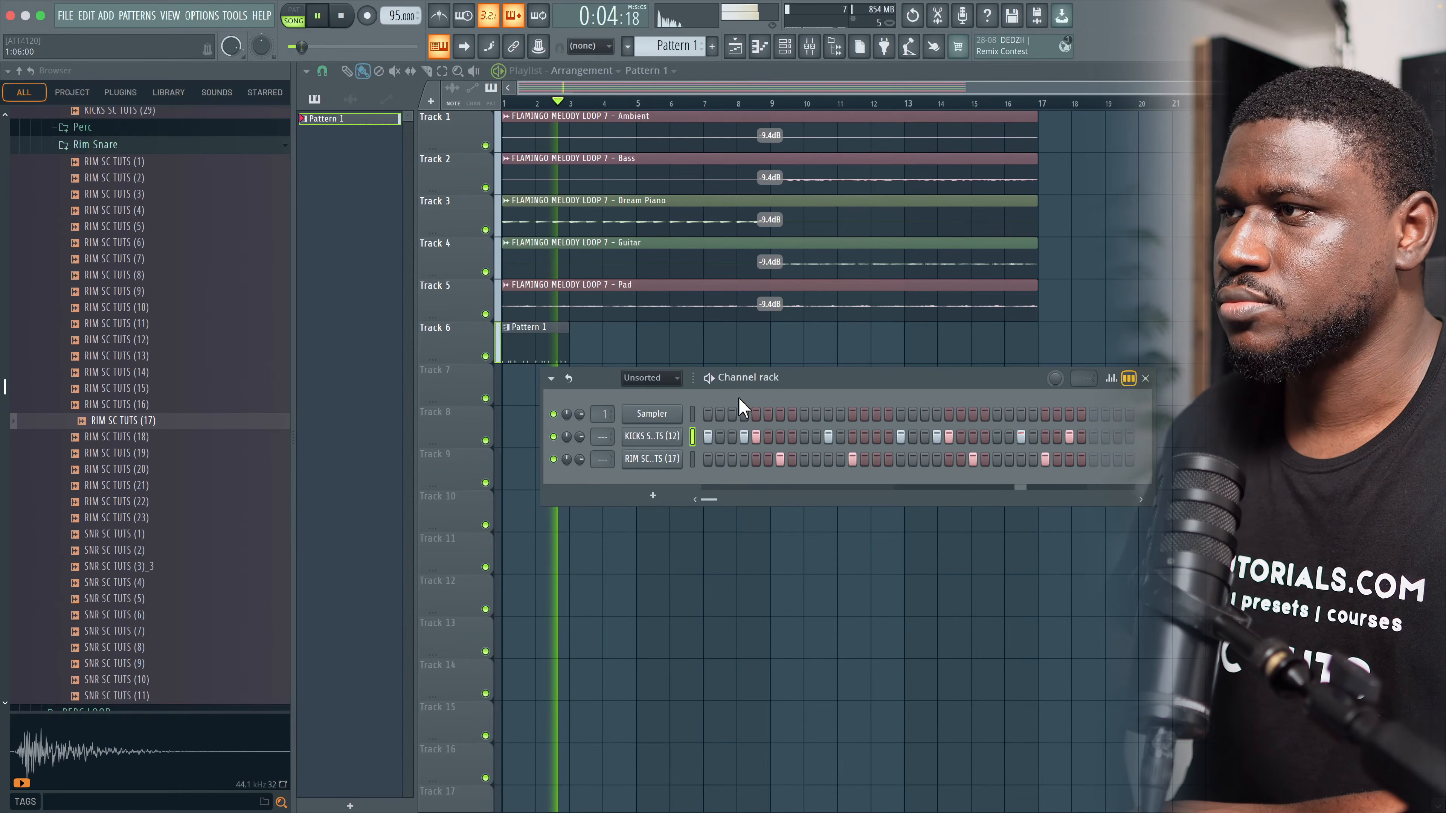
{"action": "key", "text": "space"}
{"action": "scroll", "coordinate": [125, 327], "scroll_direction": "up", "scroll_amount": 3}
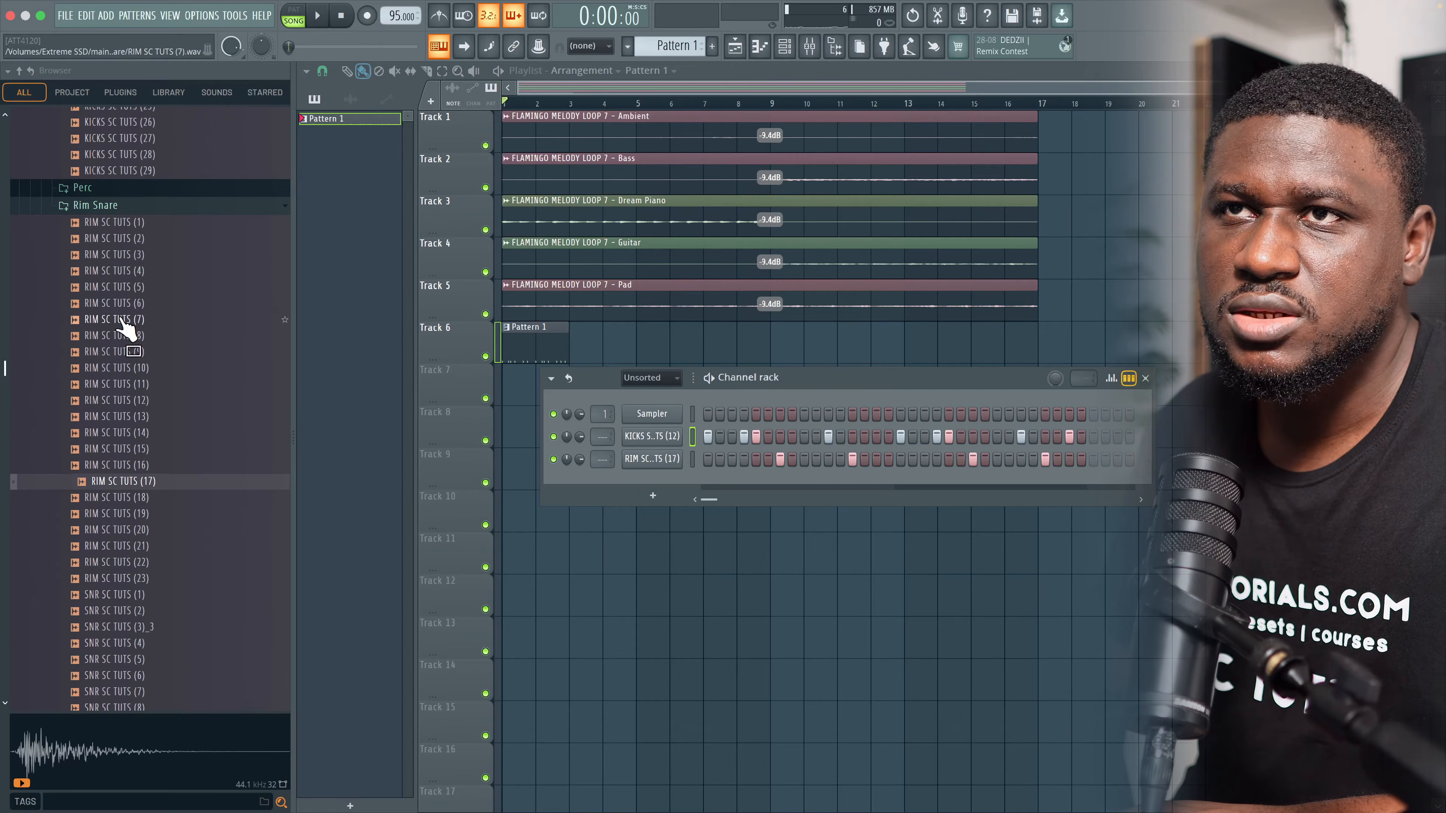
Step: Replace the kick channel's sample with KICKS SC TUTS (27) after auditioning kicks, and check it with playback
{"action": "scroll", "coordinate": [122, 322], "scroll_direction": "up", "scroll_amount": 3}
{"action": "left_click", "coordinate": [114, 223]}
{"action": "left_click", "coordinate": [126, 271]}
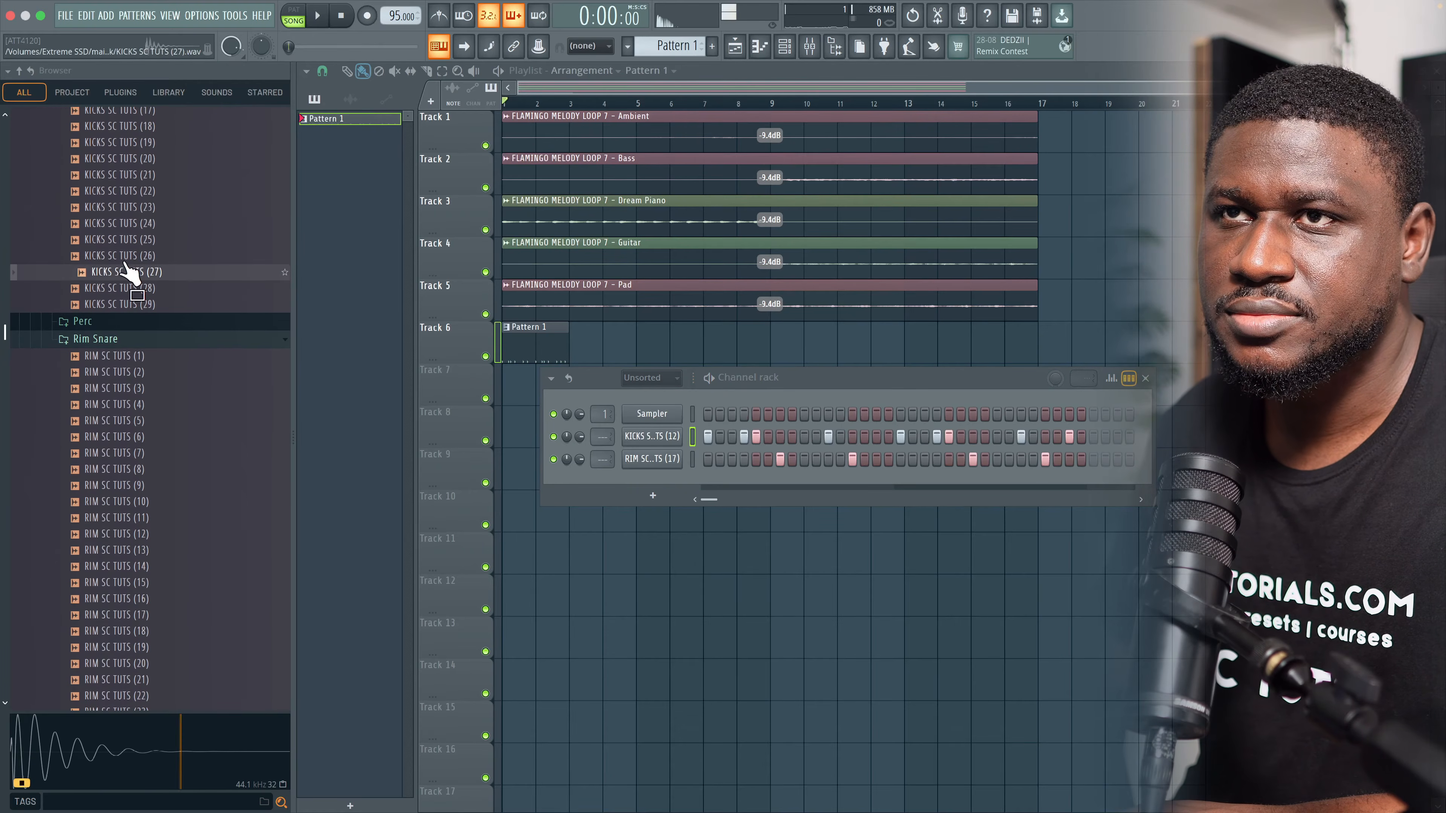
{"action": "left_click_drag", "start_coordinate": [648, 428], "coordinate": [658, 438]}
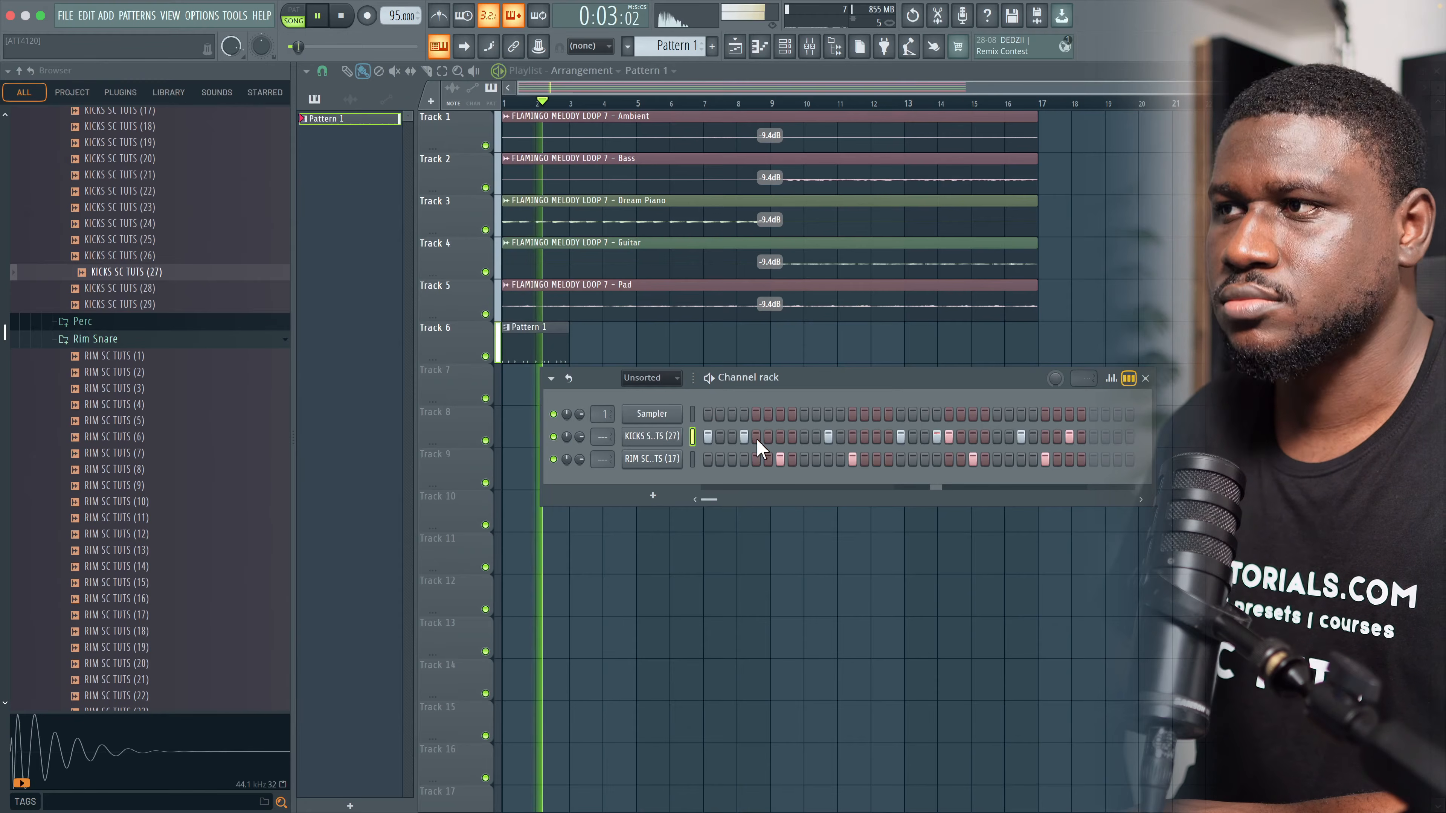
{"action": "key", "text": "space"}
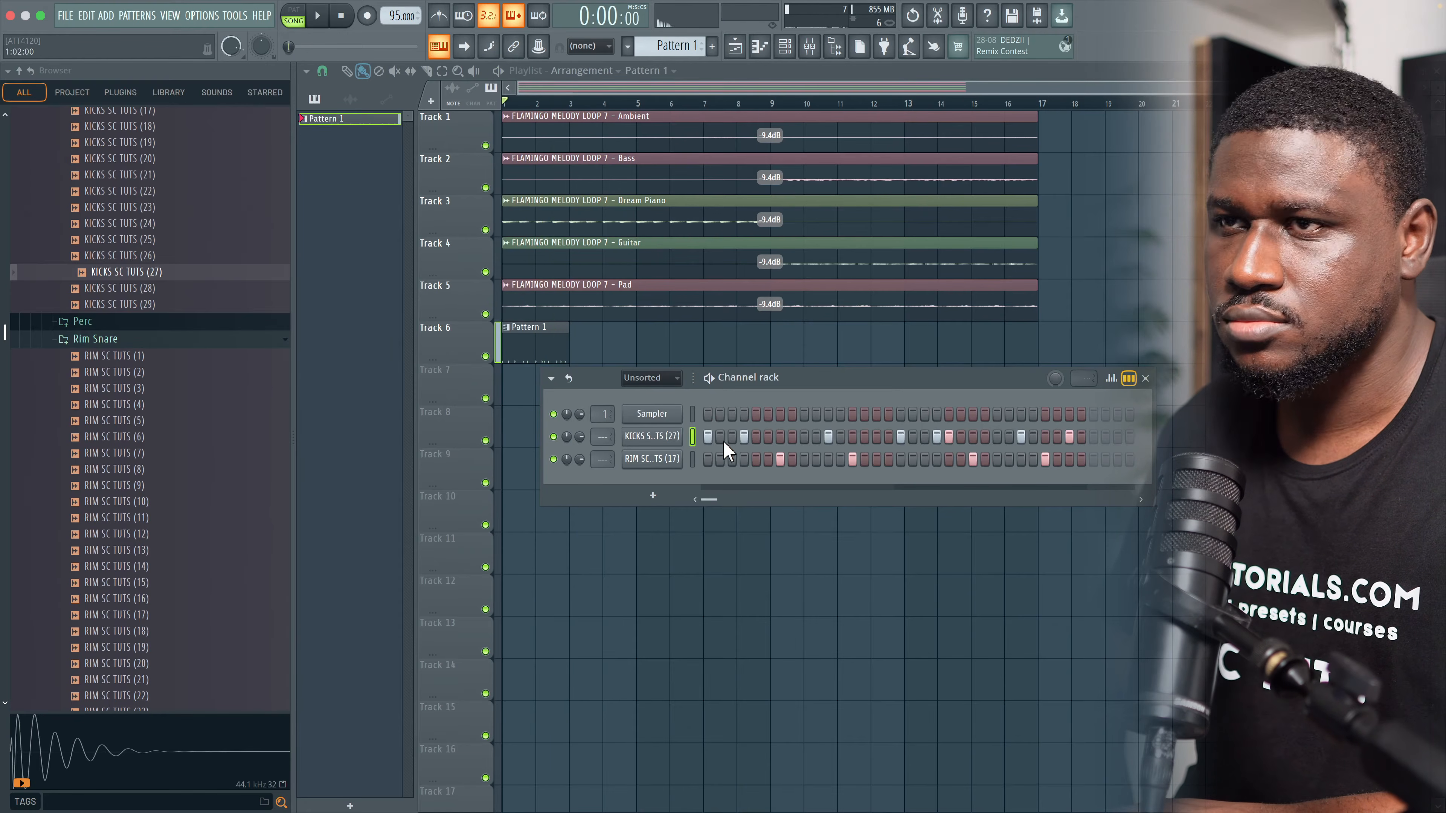
Step: Add PERC SC TUTS (7) as a new channel with hits on steps 9, 10 and 25, and lower its volume to 47%
{"action": "scroll", "coordinate": [120, 421], "scroll_direction": "up", "scroll_amount": 4}
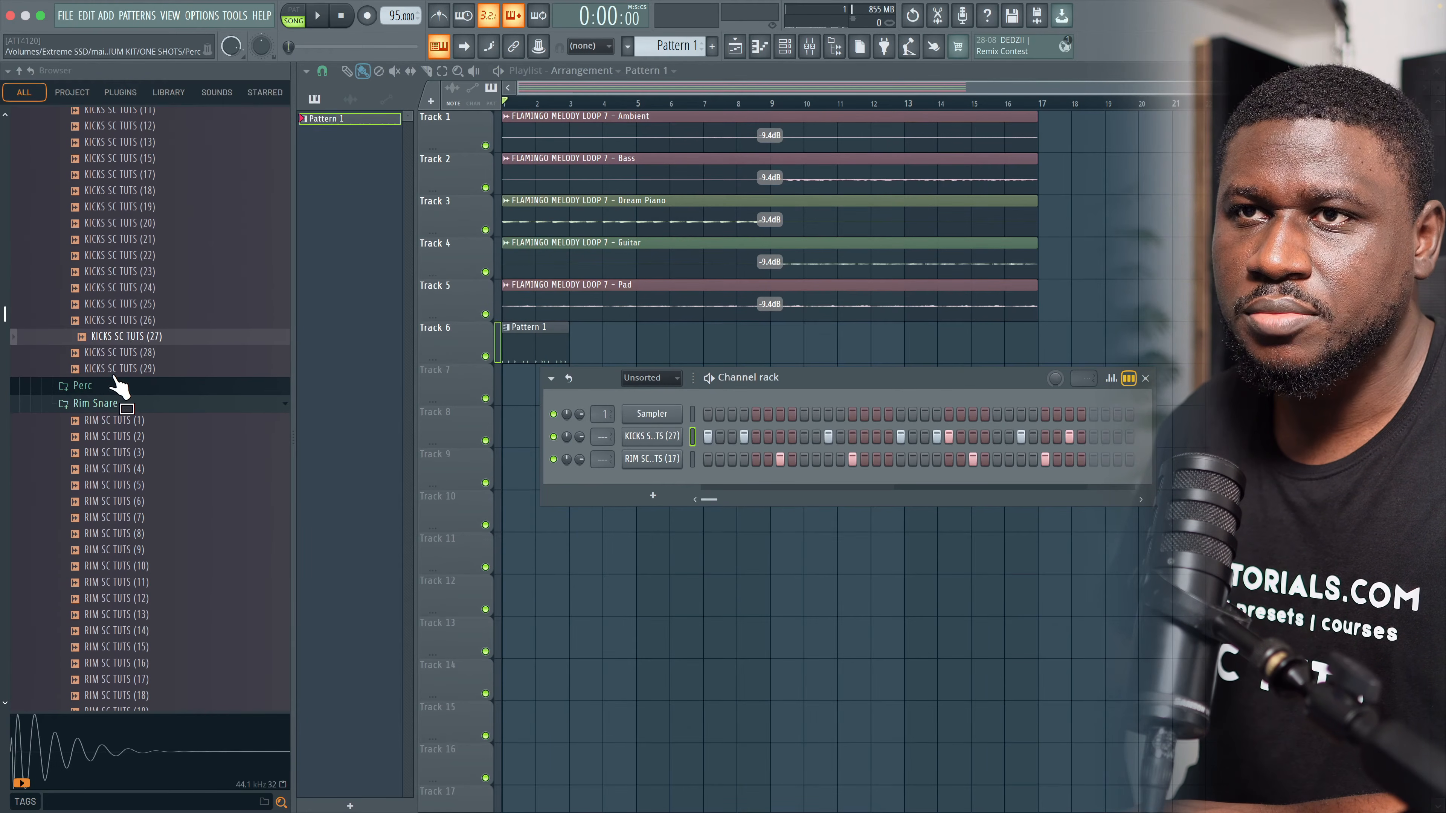
{"action": "left_click", "coordinate": [83, 386]}
{"action": "left_click_drag", "start_coordinate": [124, 500], "coordinate": [626, 501]}
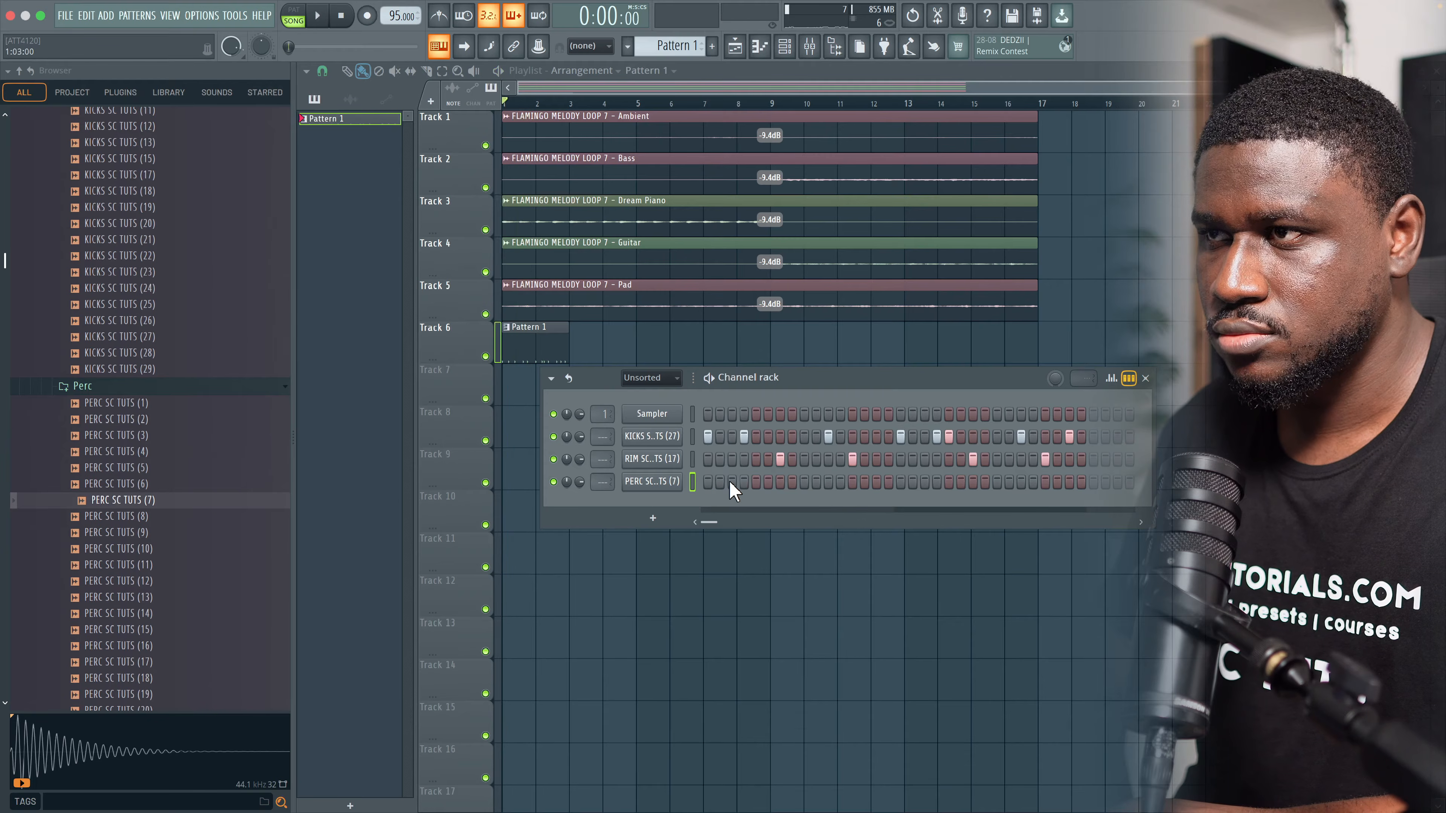
{"action": "left_click", "coordinate": [805, 482]}
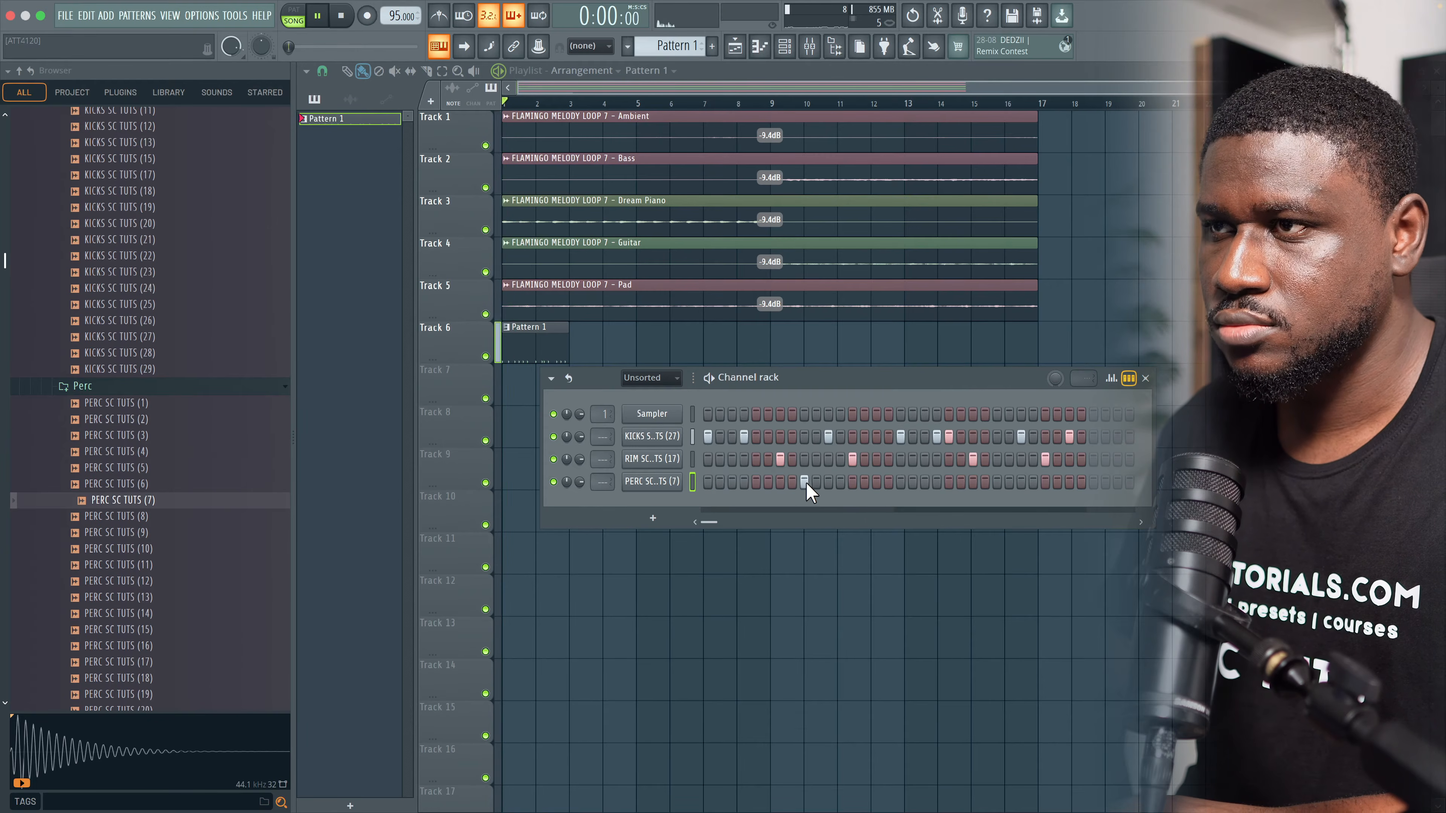
{"action": "left_click_drag", "start_coordinate": [579, 481], "coordinate": [579, 516]}
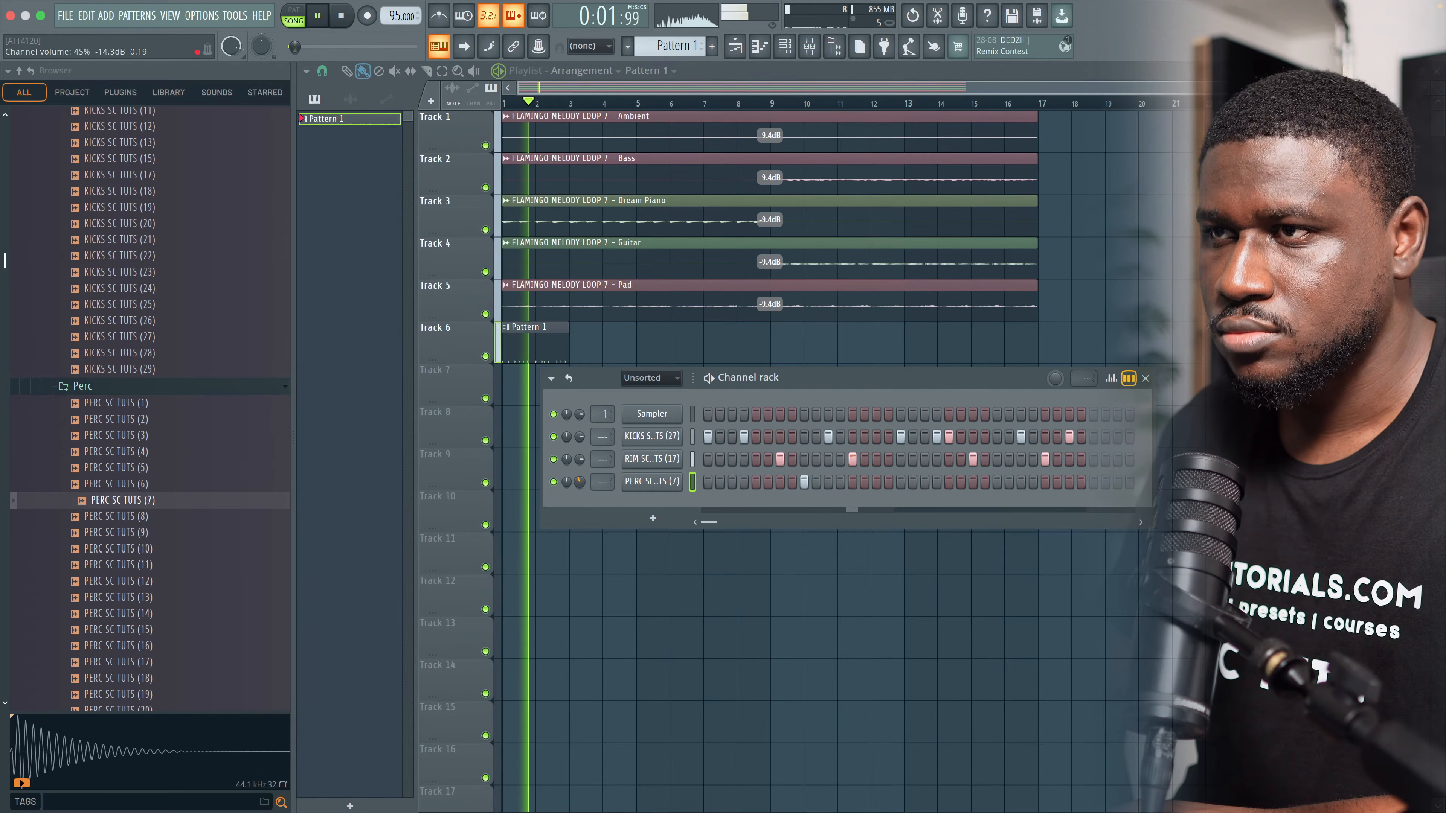
{"action": "key", "text": "space"}
{"action": "key", "text": "space"}
{"action": "left_click", "coordinate": [816, 482]}
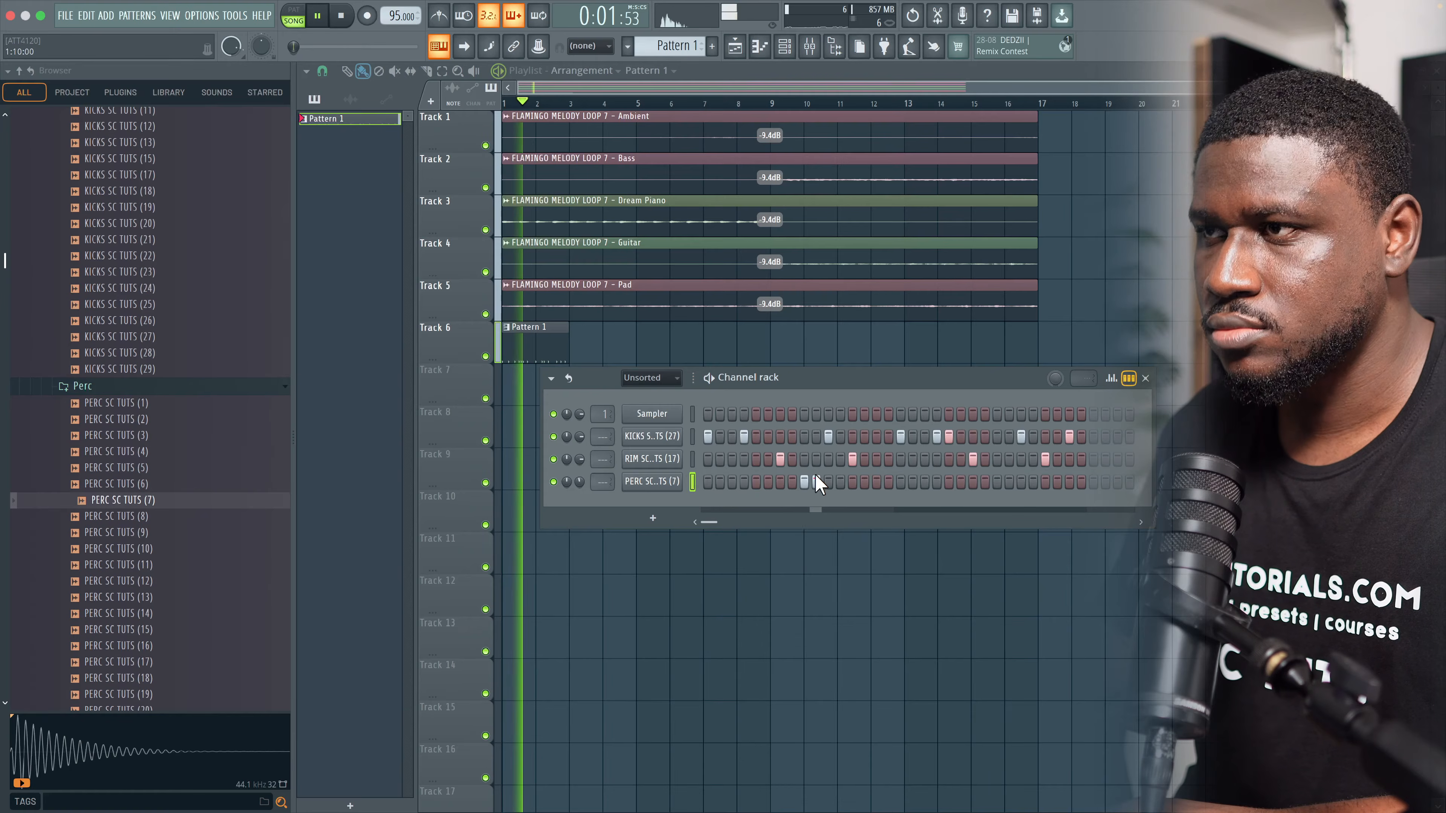
{"action": "left_click", "coordinate": [996, 482]}
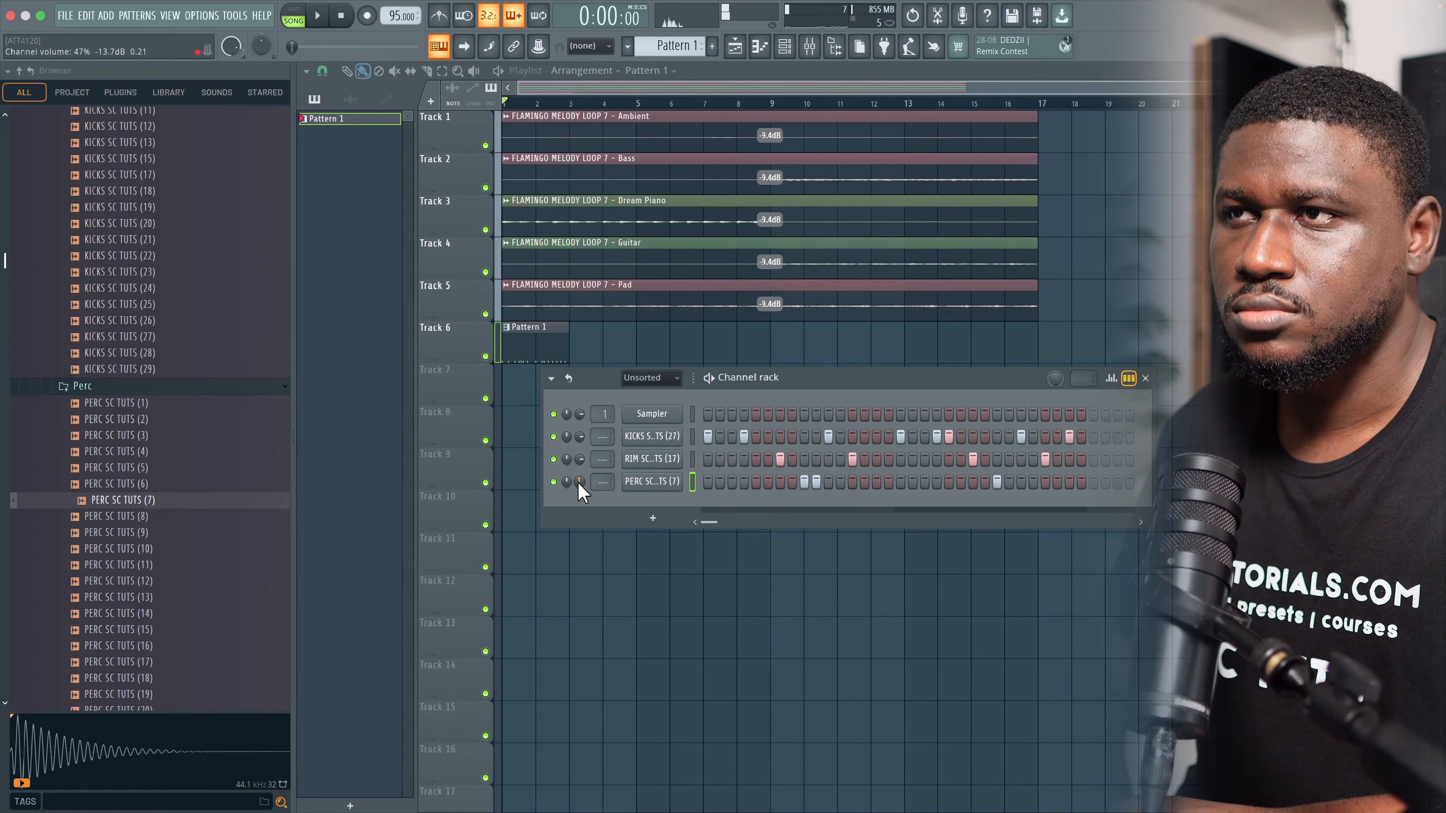
Step: Repeat the two-bar Pattern 1 clip on Track 6 through bar 4 and set bars 1 to 4 as the playback loop
{"action": "left_click", "coordinate": [547, 343], "text": "super"}
{"action": "key", "text": "super+b"}
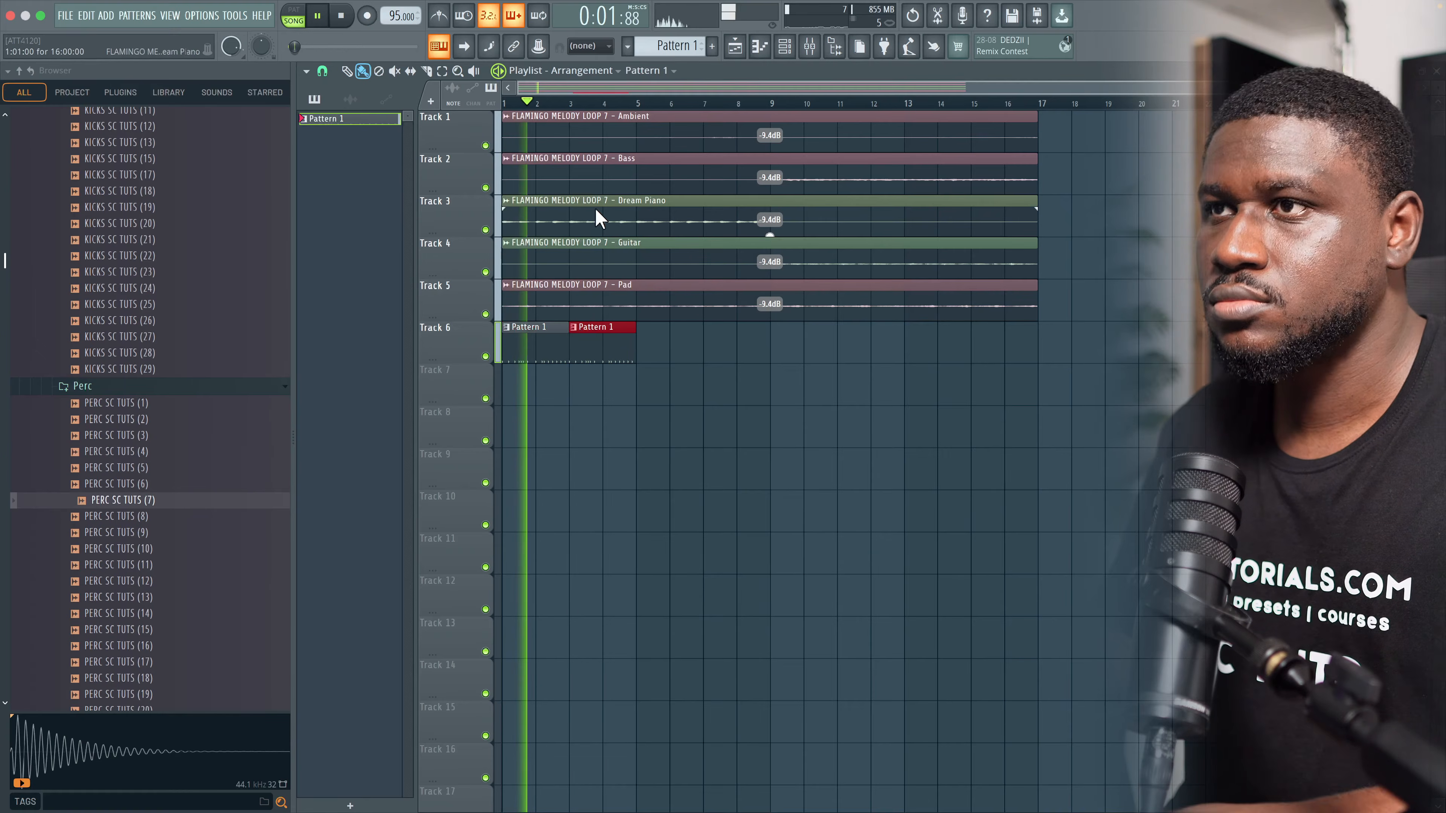
{"action": "left_click_drag", "start_coordinate": [633, 105], "coordinate": [237, 140]}
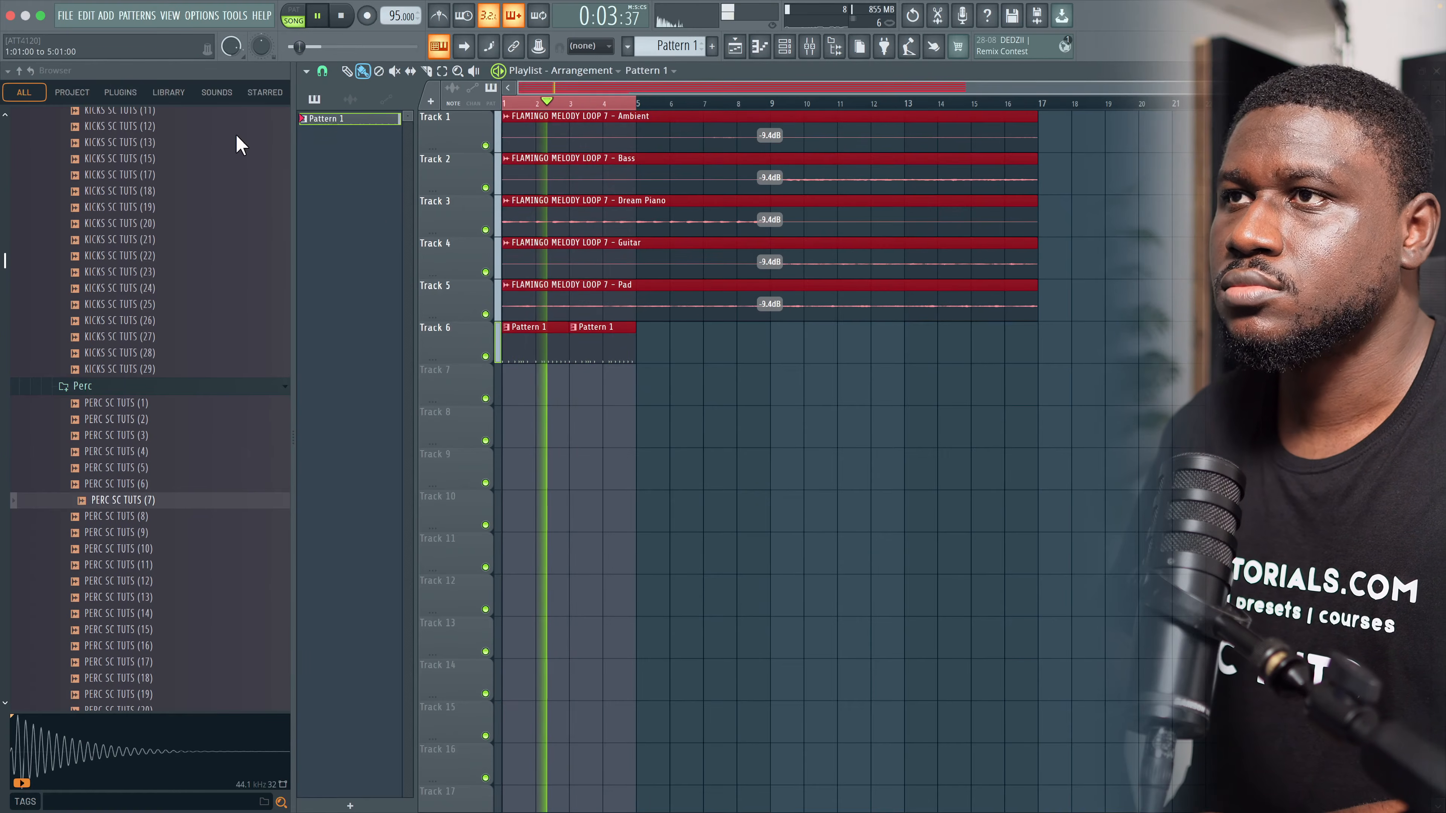
Step: Deselect the clips and mute the Pad stem on Track 5, checking the arrangement with playback
{"action": "left_click", "coordinate": [735, 399], "text": "super"}
{"action": "left_click", "coordinate": [485, 314]}
{"action": "key", "text": "space"}
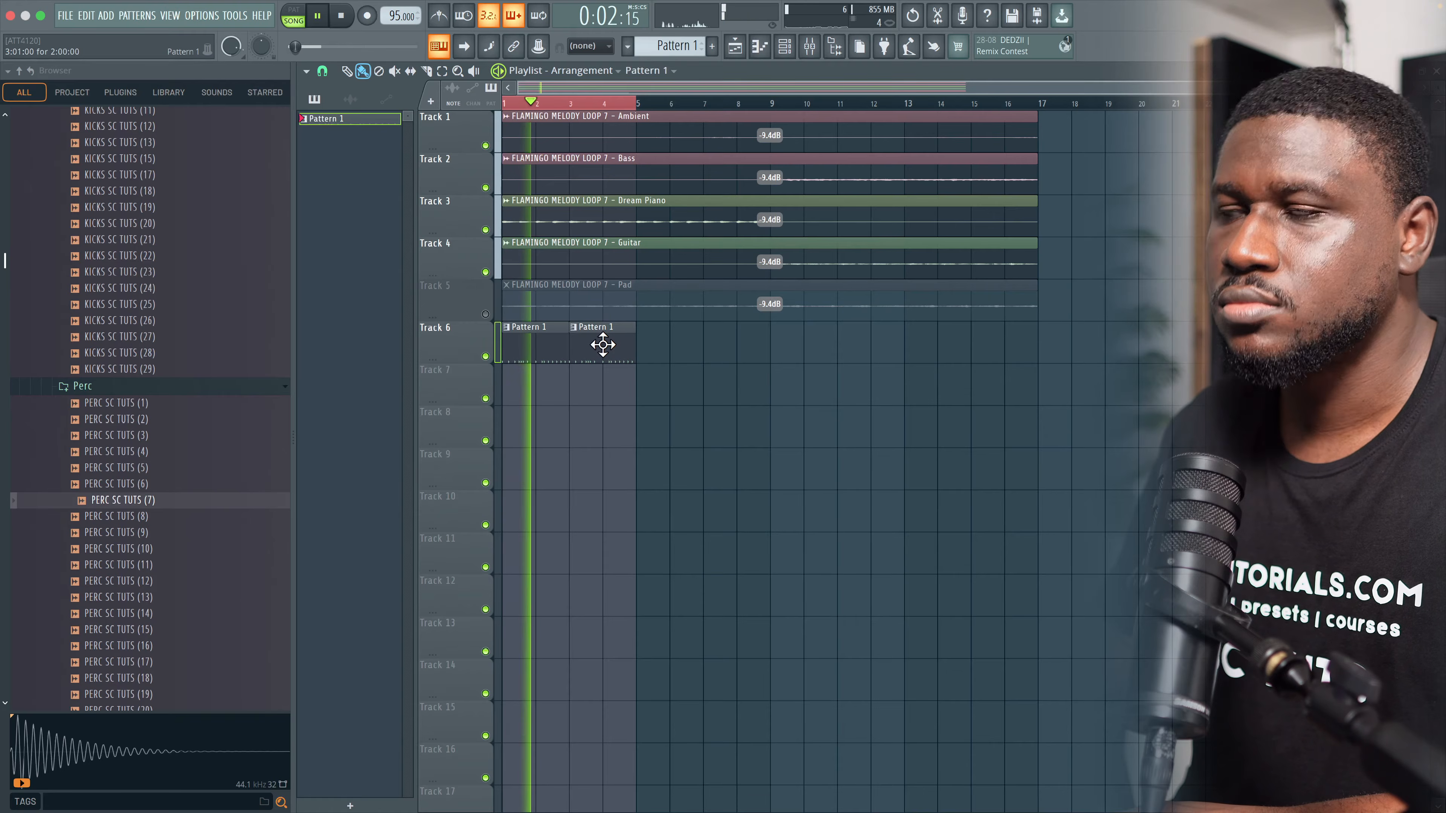
Step: Add PERC SC TUTS (35) as a new channel in Pattern 1 with hits on steps 15 and 31
{"action": "left_click", "coordinate": [734, 46]}
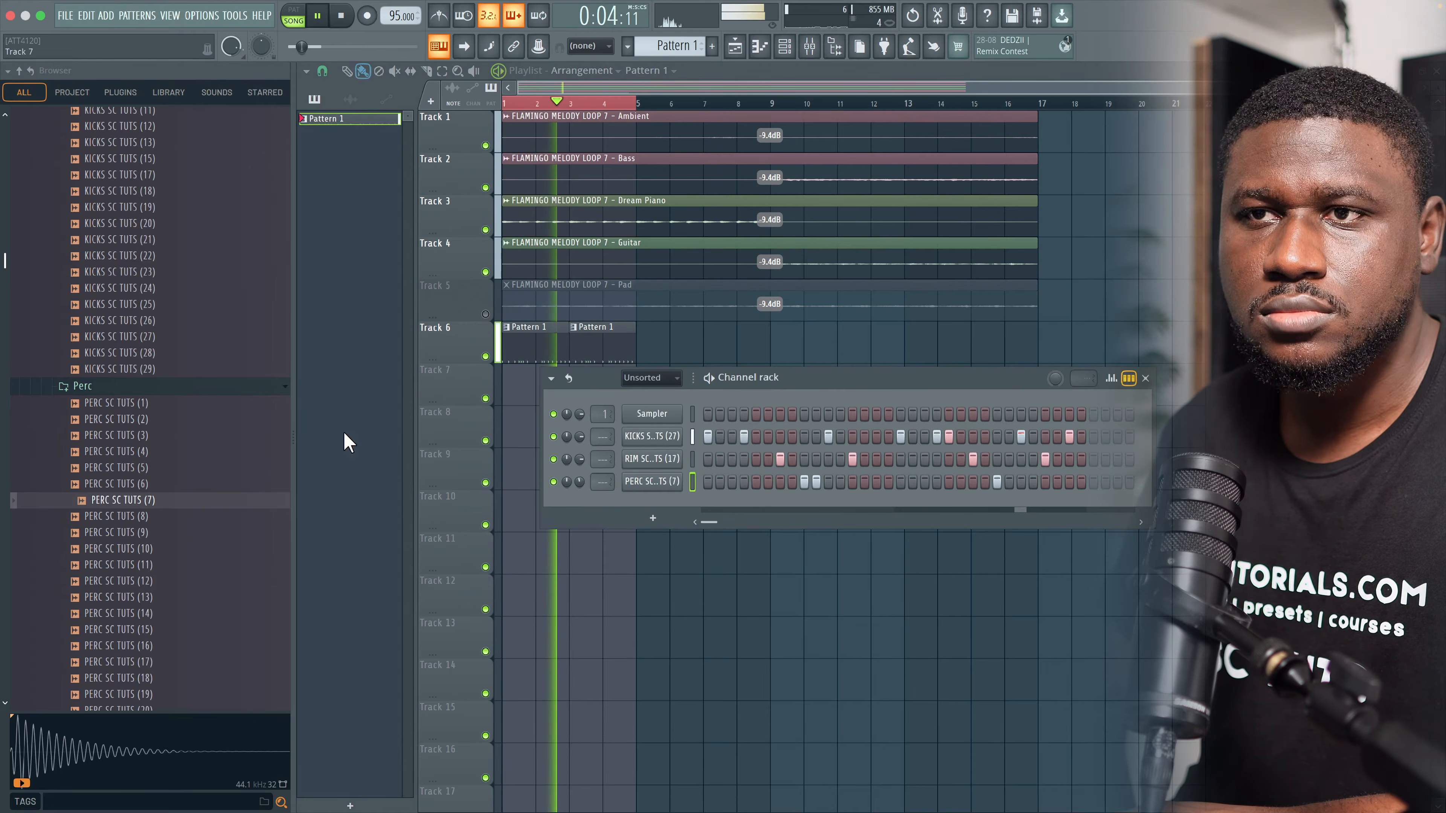
{"action": "scroll", "coordinate": [199, 537], "scroll_direction": "down", "scroll_amount": 1}
{"action": "scroll", "coordinate": [198, 534], "scroll_direction": "down", "scroll_amount": 8}
{"action": "key", "text": "space"}
{"action": "left_click_drag", "start_coordinate": [151, 532], "coordinate": [663, 515]}
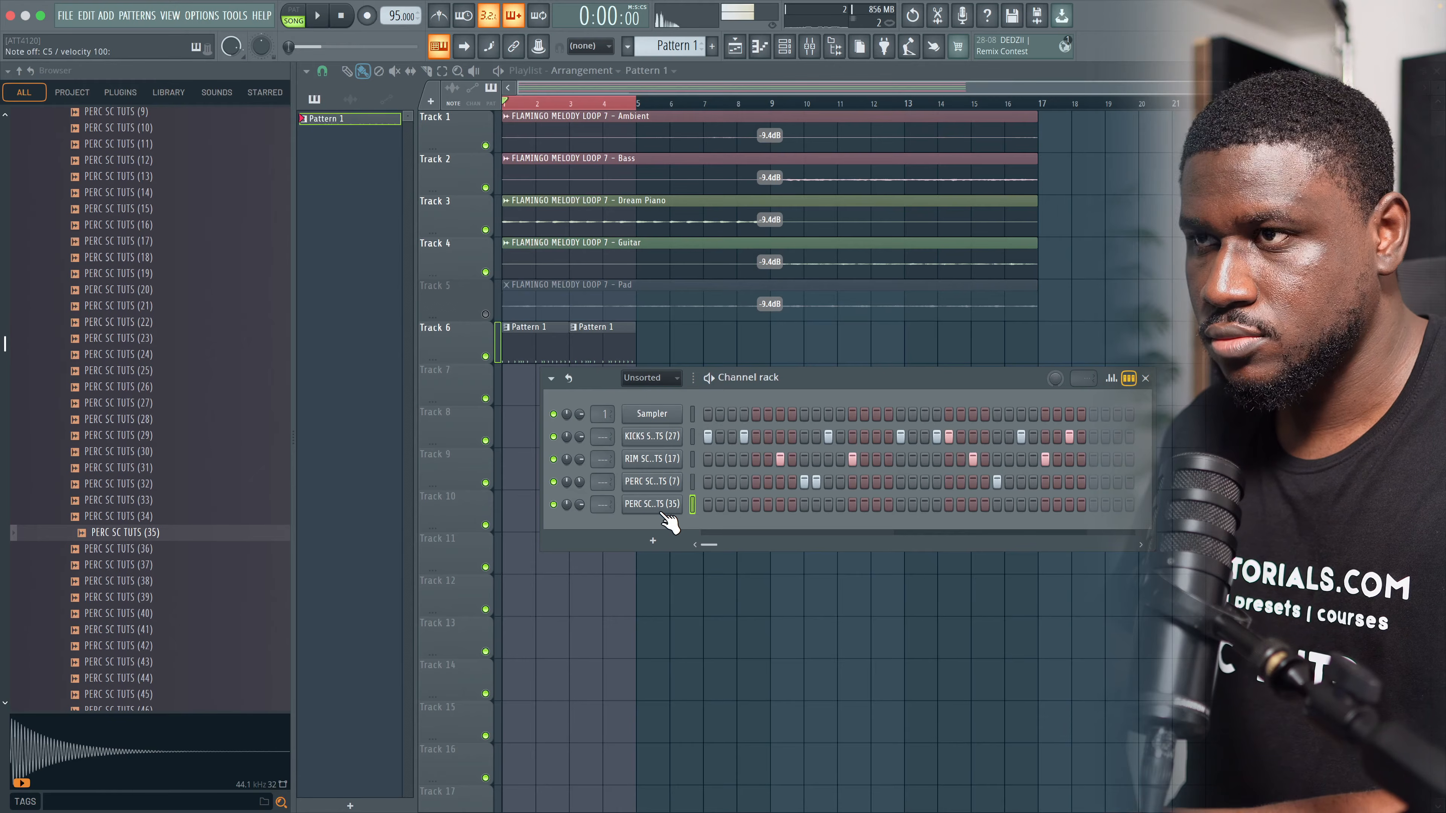
{"action": "key", "text": "space"}
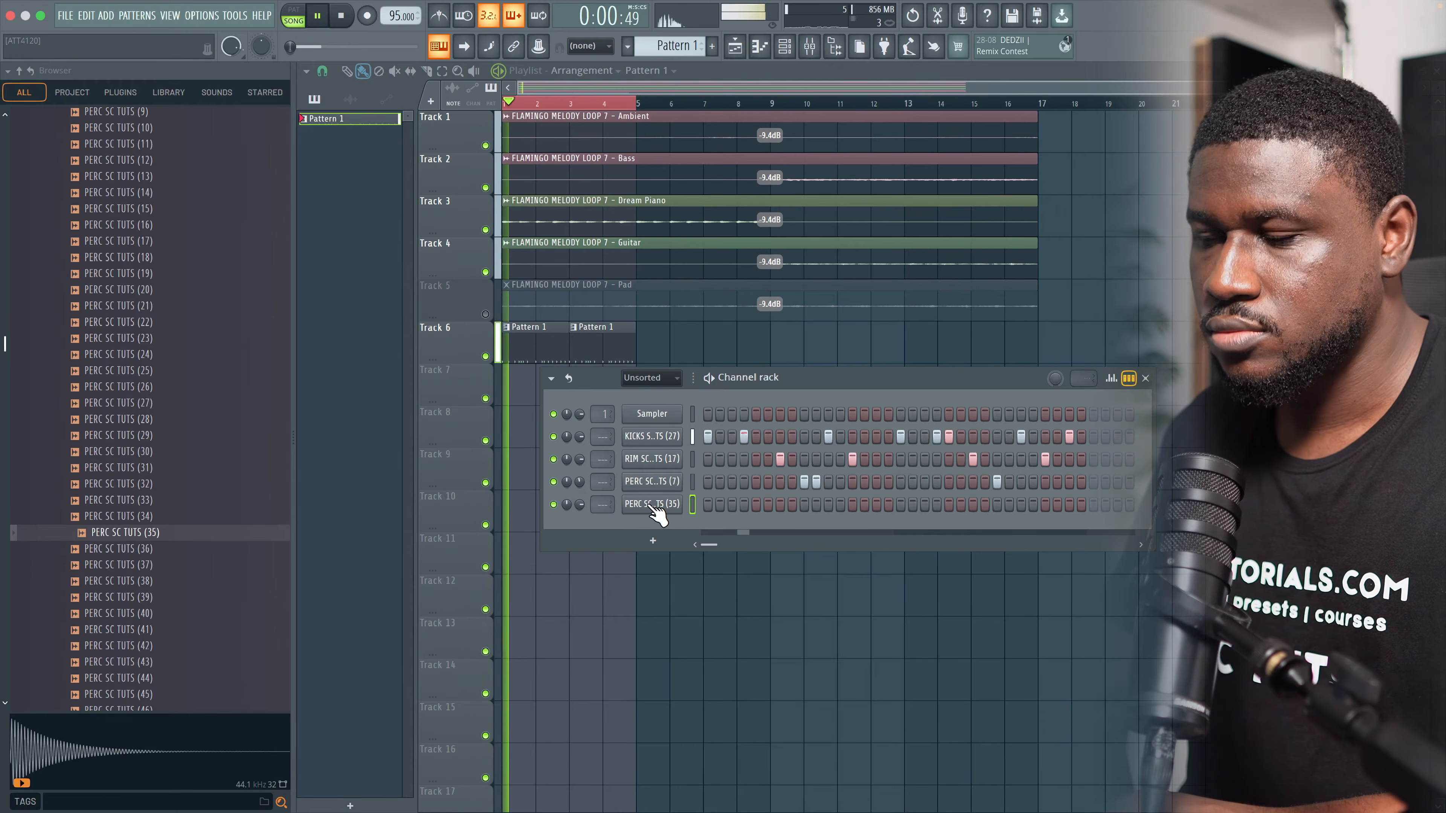
{"action": "left_click", "coordinate": [875, 504]}
{"action": "left_click", "coordinate": [1069, 505]}
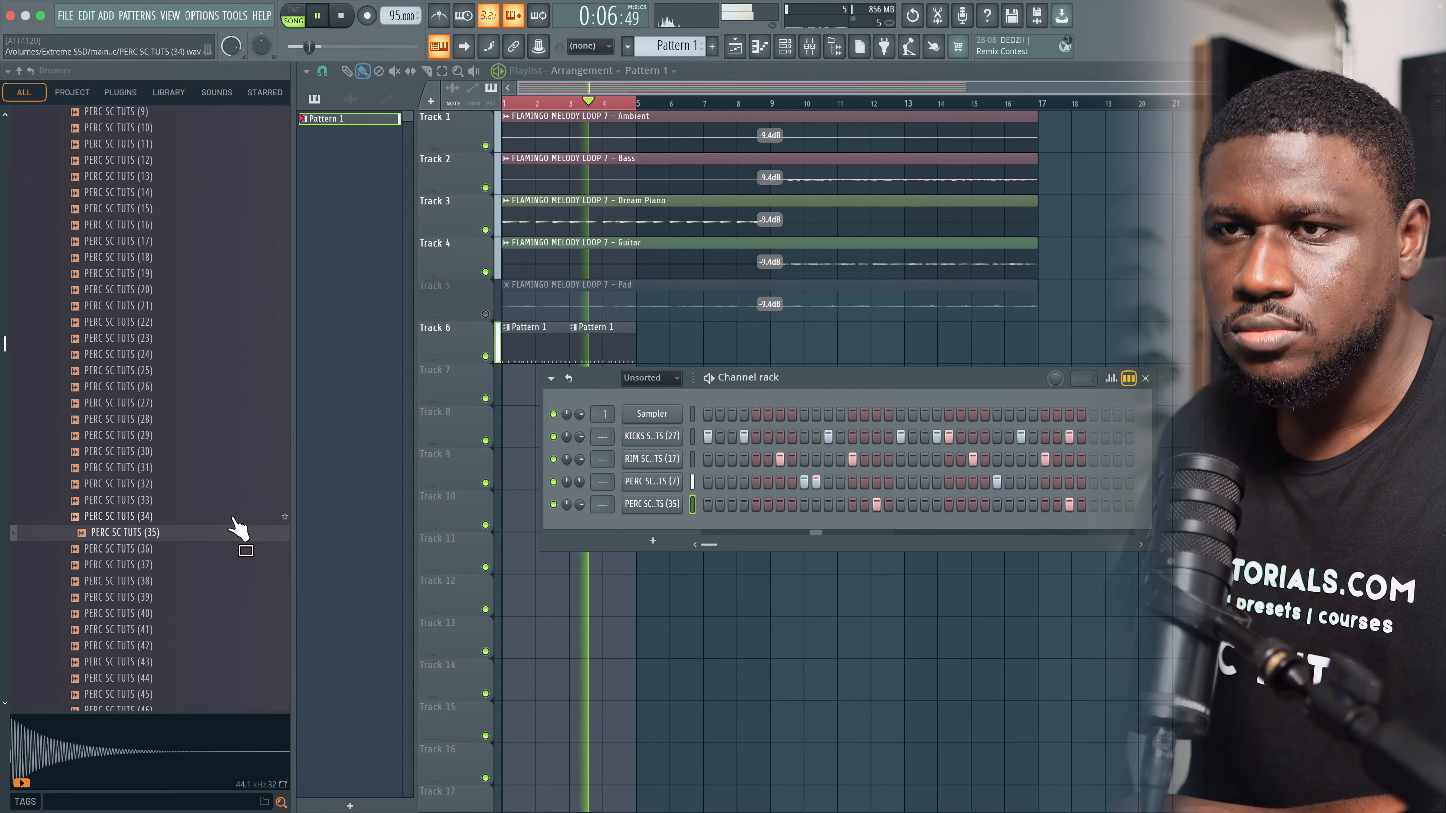
Step: Add PERC SC TUTS (49) and, after auditioning rims and snares, RIM SC TUTS (15) as new channels
{"action": "scroll", "coordinate": [159, 459], "scroll_direction": "down", "scroll_amount": 4}
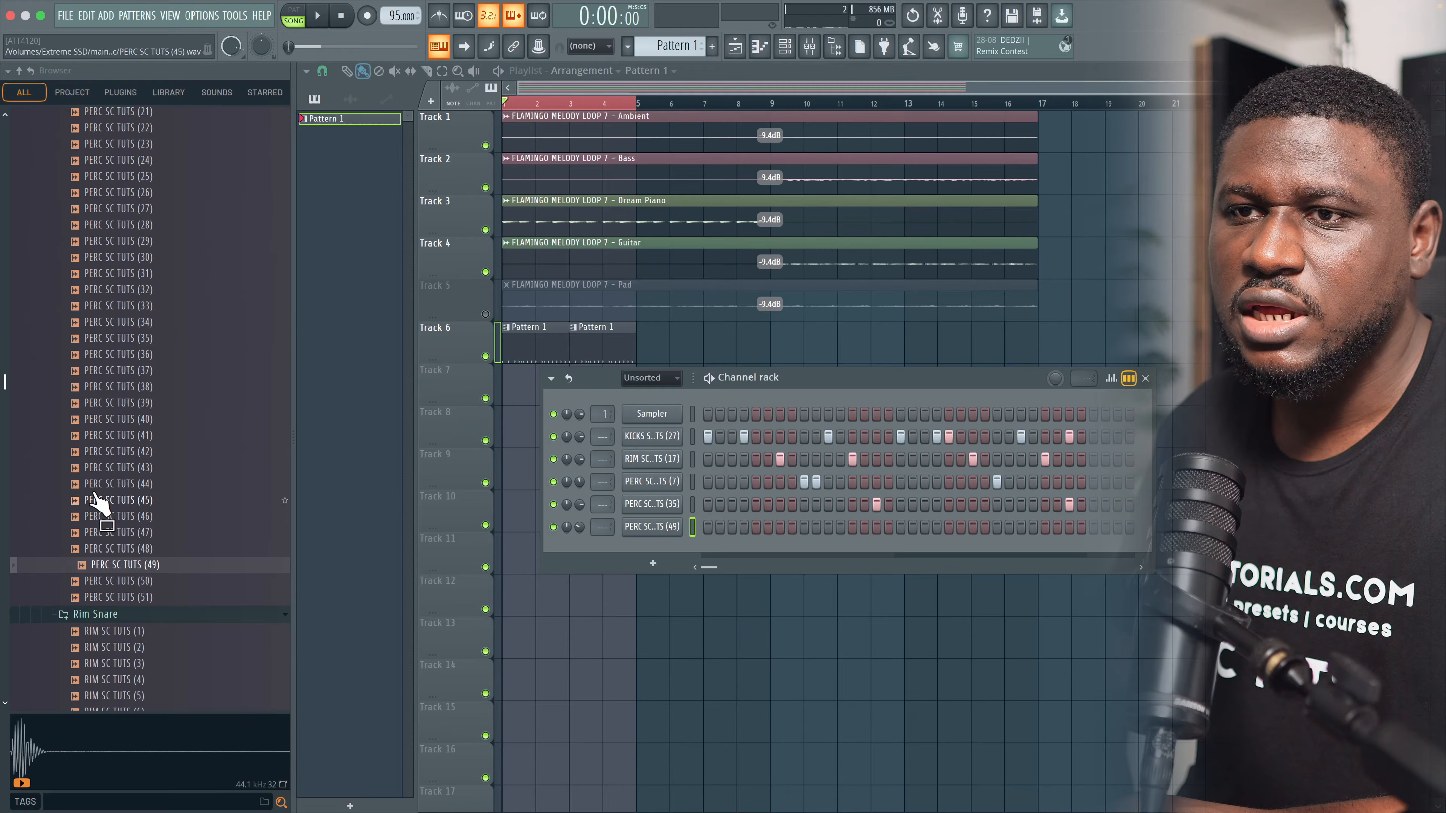
{"action": "scroll", "coordinate": [113, 578], "scroll_direction": "down", "scroll_amount": 2}
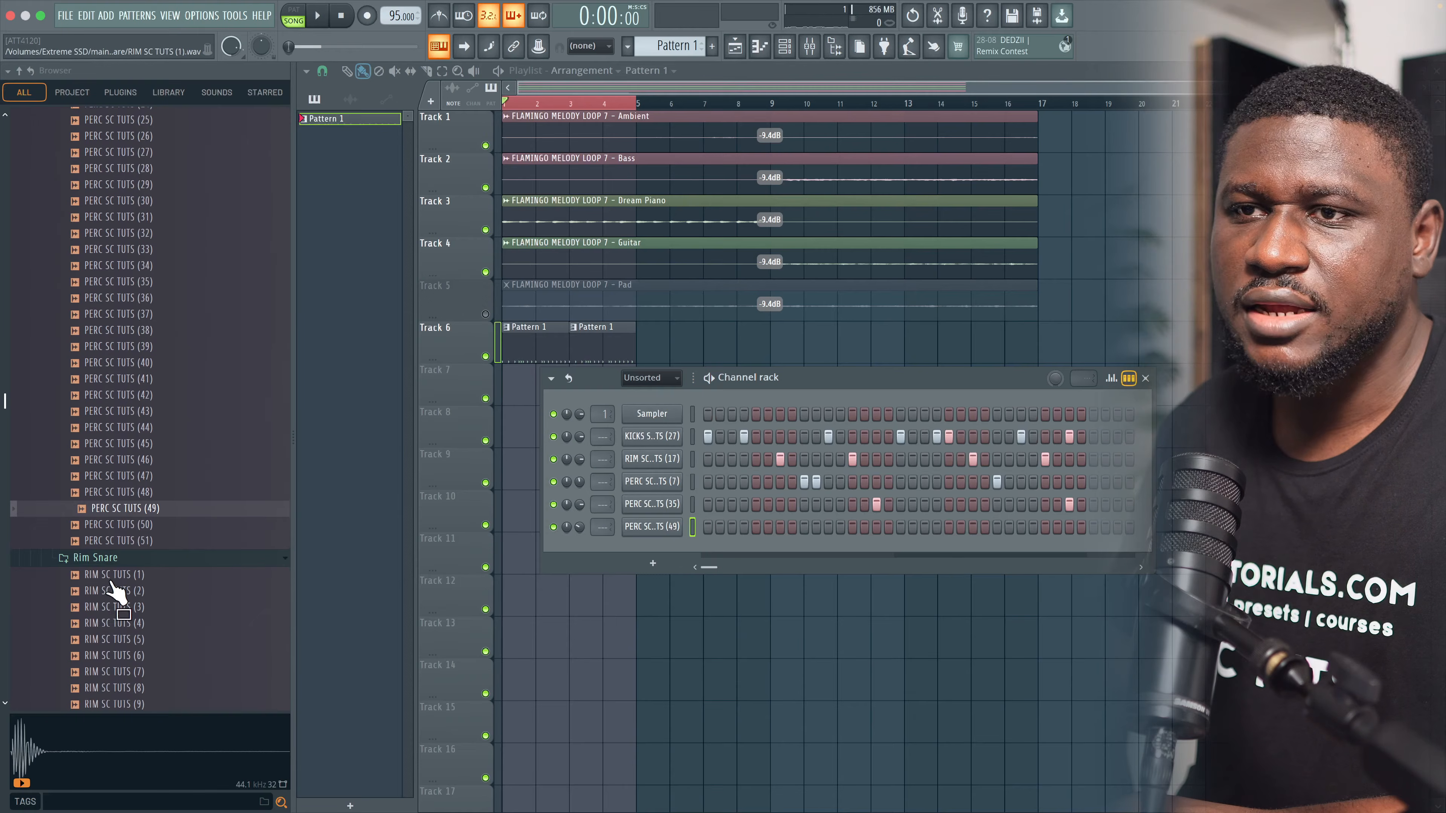
{"action": "left_click", "coordinate": [113, 570]}
{"action": "left_click", "coordinate": [114, 634]}
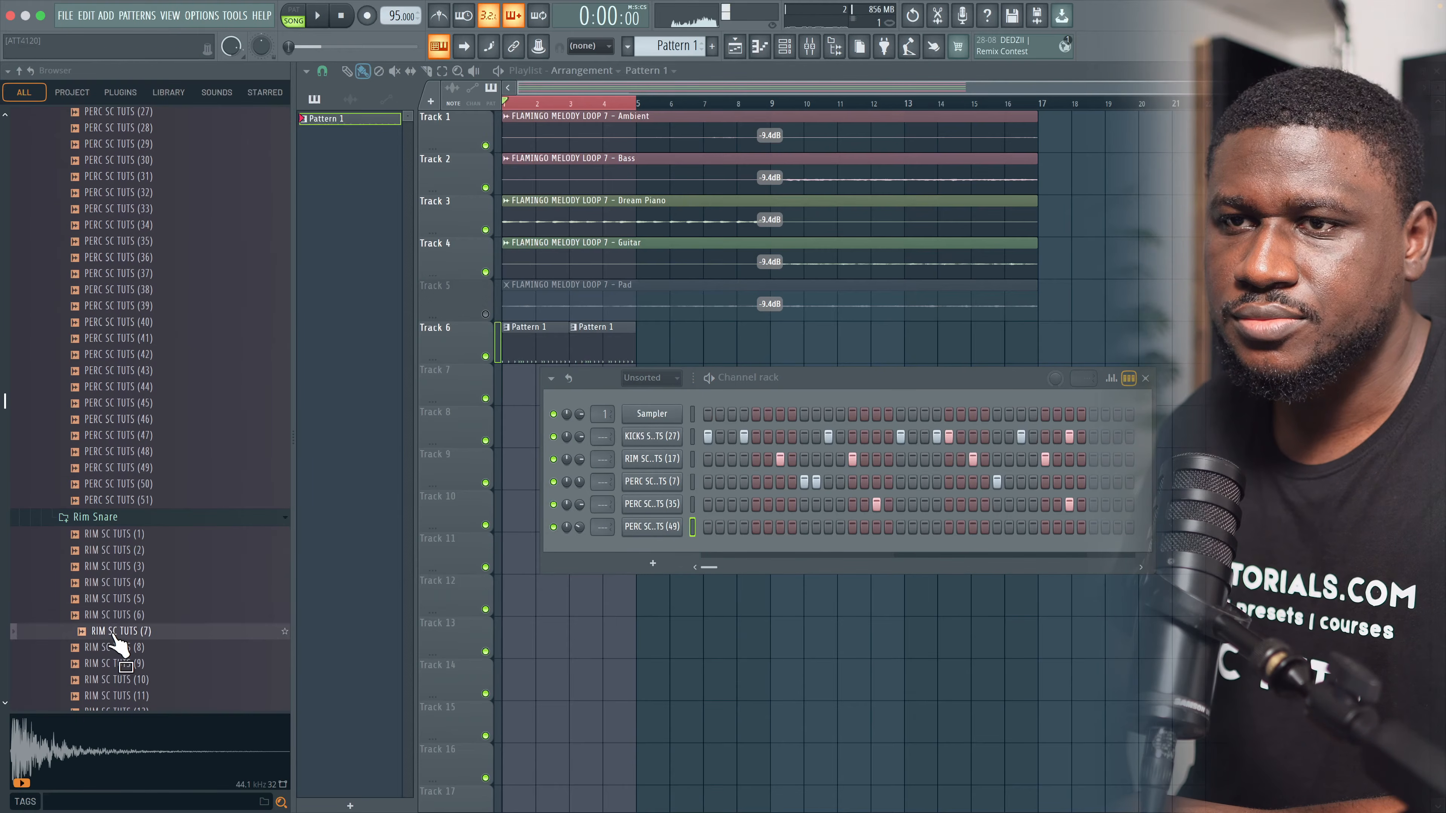
{"action": "scroll", "coordinate": [114, 635], "scroll_direction": "down", "scroll_amount": 10}
{"action": "scroll", "coordinate": [126, 484], "scroll_direction": "up", "scroll_amount": 1}
{"action": "left_click", "coordinate": [123, 454]}
{"action": "left_click", "coordinate": [121, 390]}
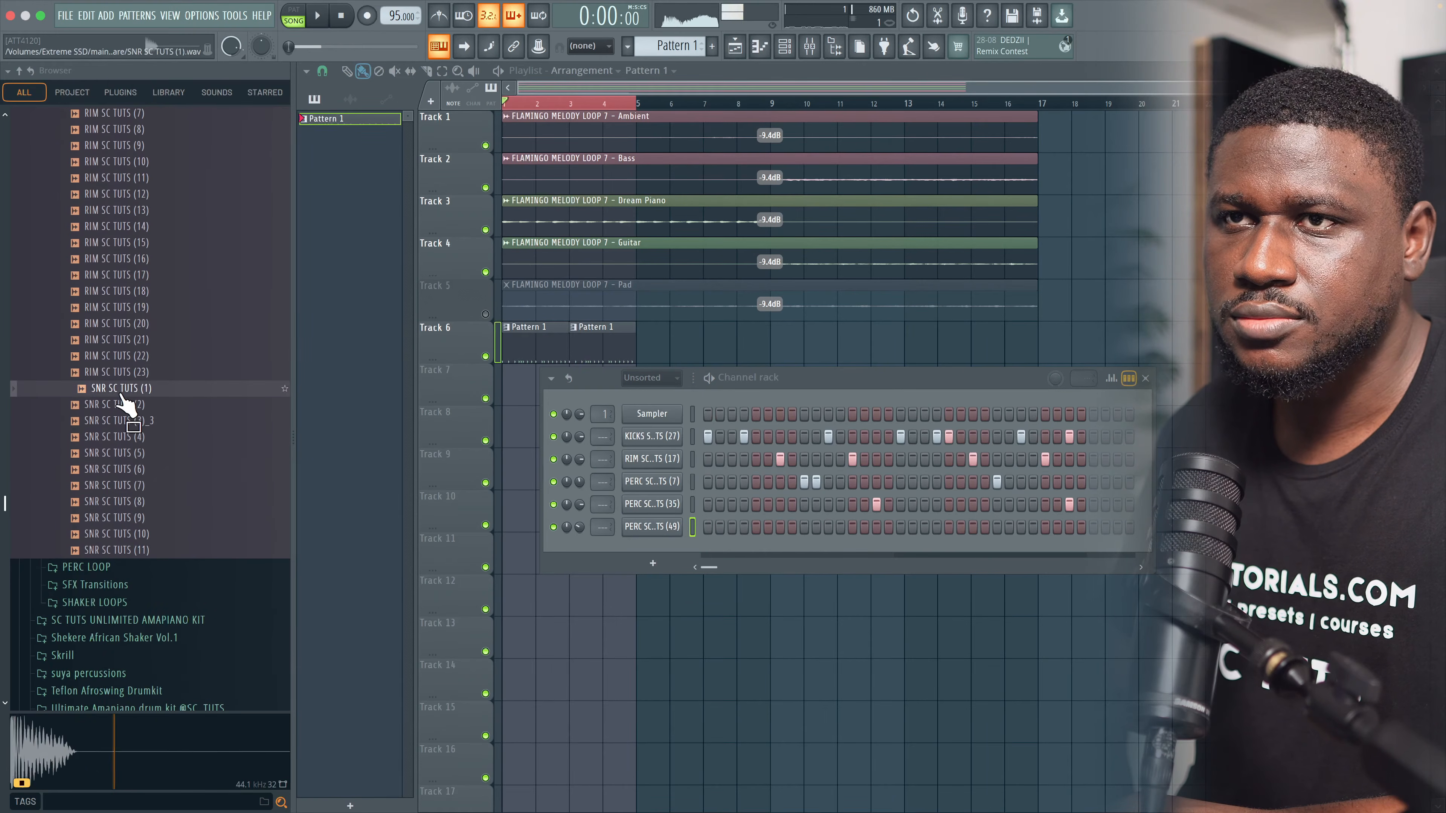
{"action": "scroll", "coordinate": [121, 393], "scroll_direction": "up", "scroll_amount": 5}
{"action": "left_click_drag", "start_coordinate": [122, 502], "coordinate": [675, 558]}
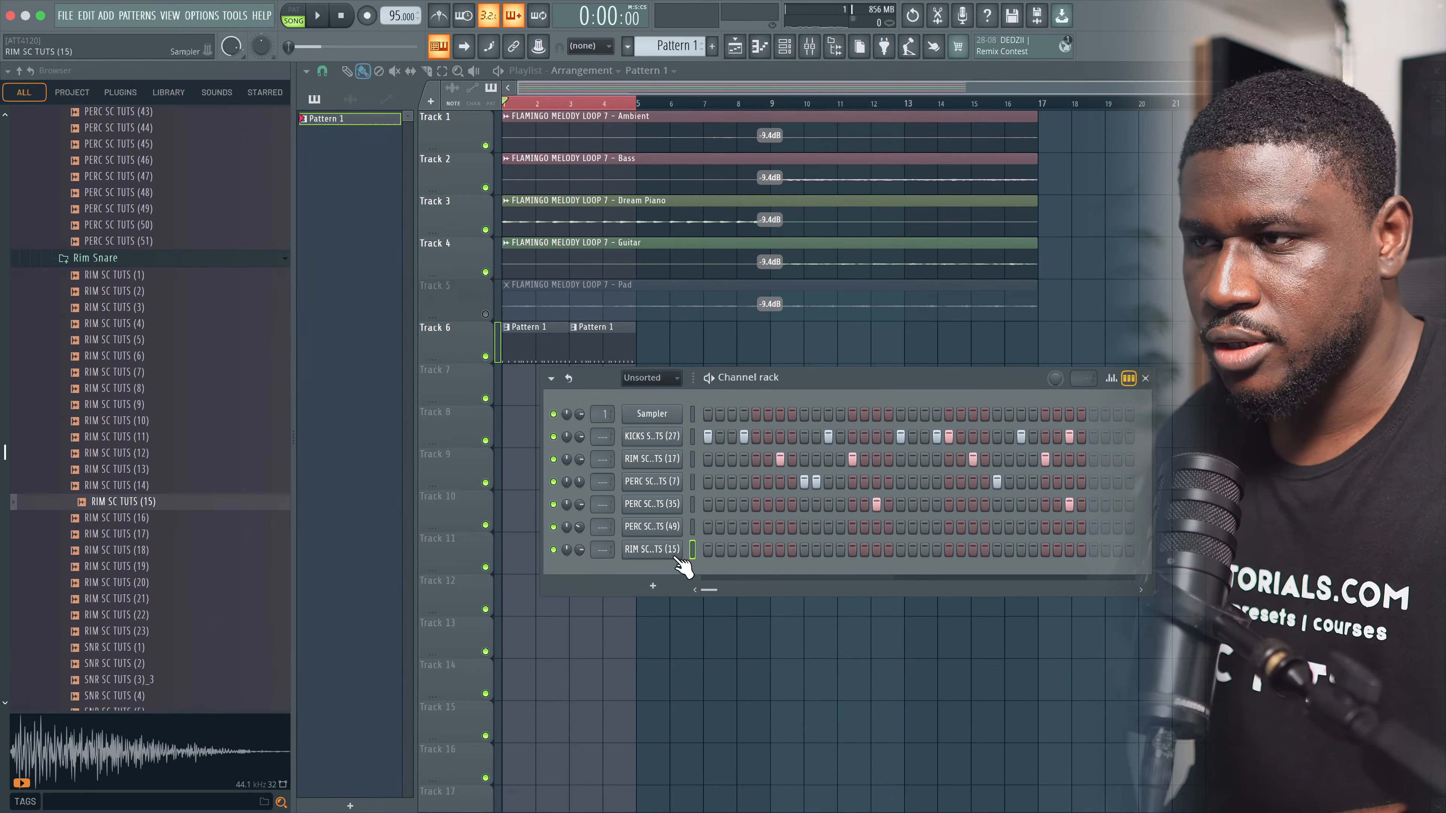
Step: Copy the RIM SC TUTS (17) step pattern to the RIM SC TUTS (15) channel, lower its volume slightly and check with playback
{"action": "right_click", "coordinate": [643, 460]}
{"action": "left_click", "coordinate": [859, 476]}
{"action": "right_click", "coordinate": [666, 550]}
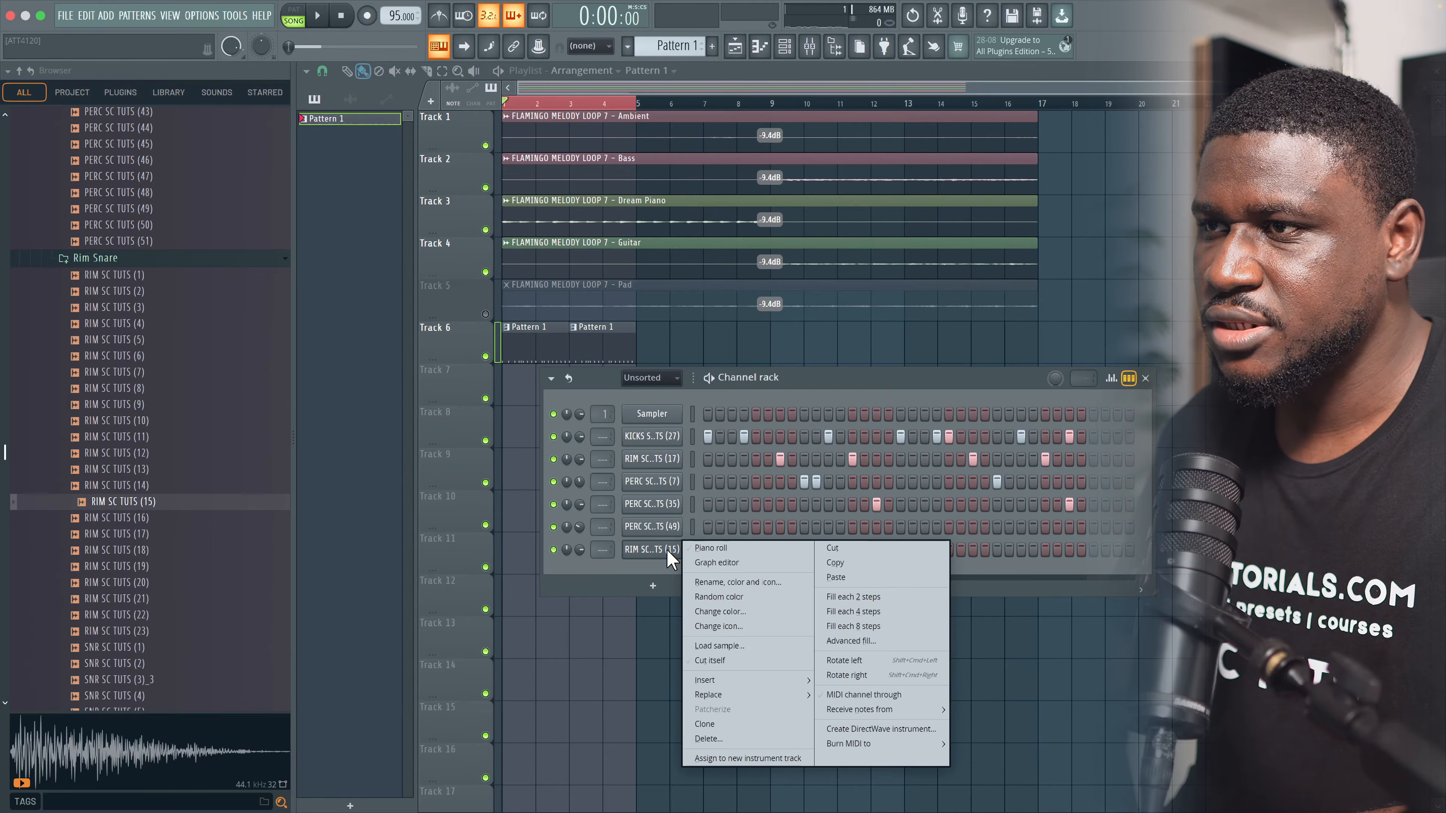
{"action": "left_click", "coordinate": [854, 578]}
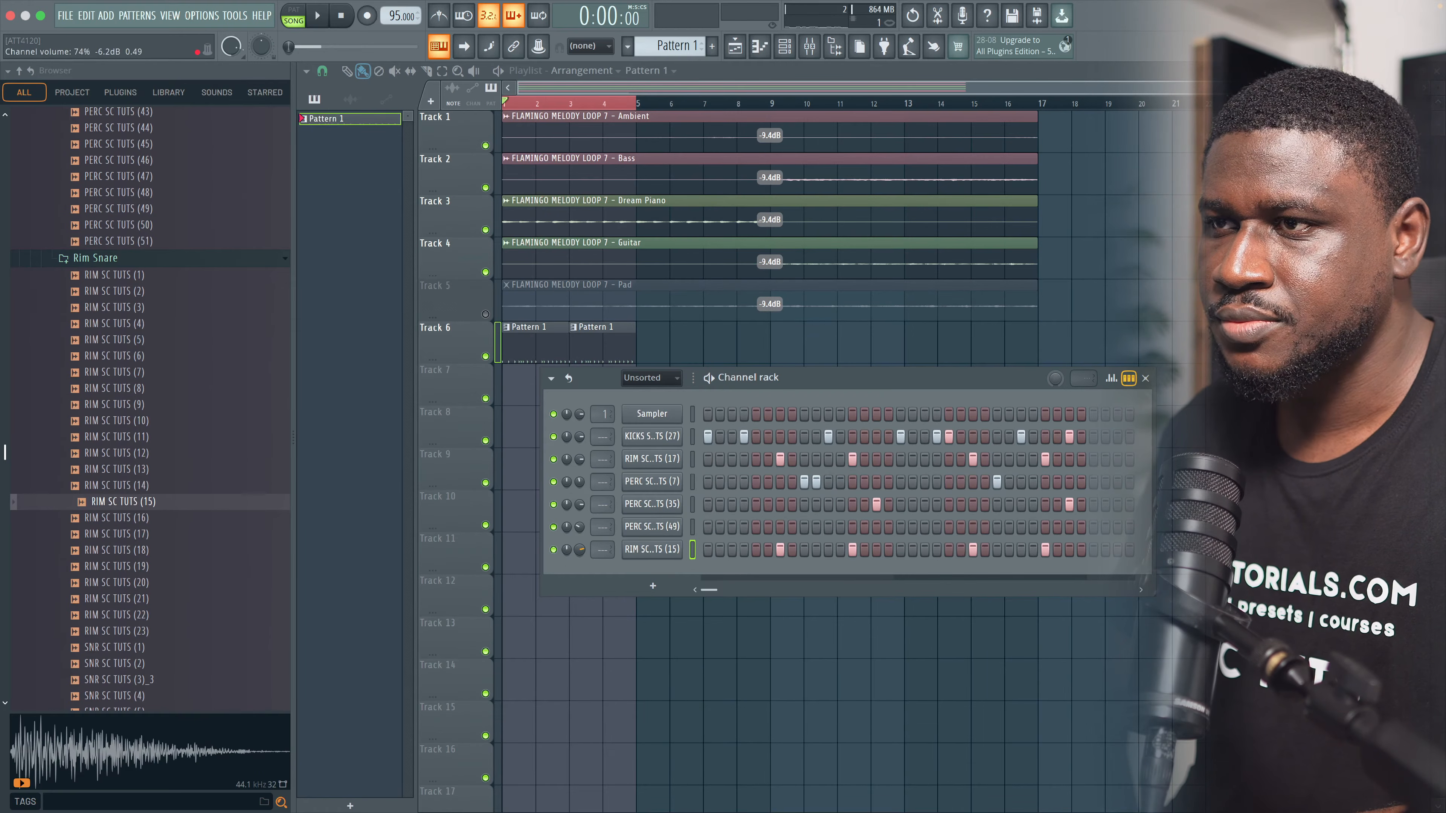
{"action": "key", "text": "space"}
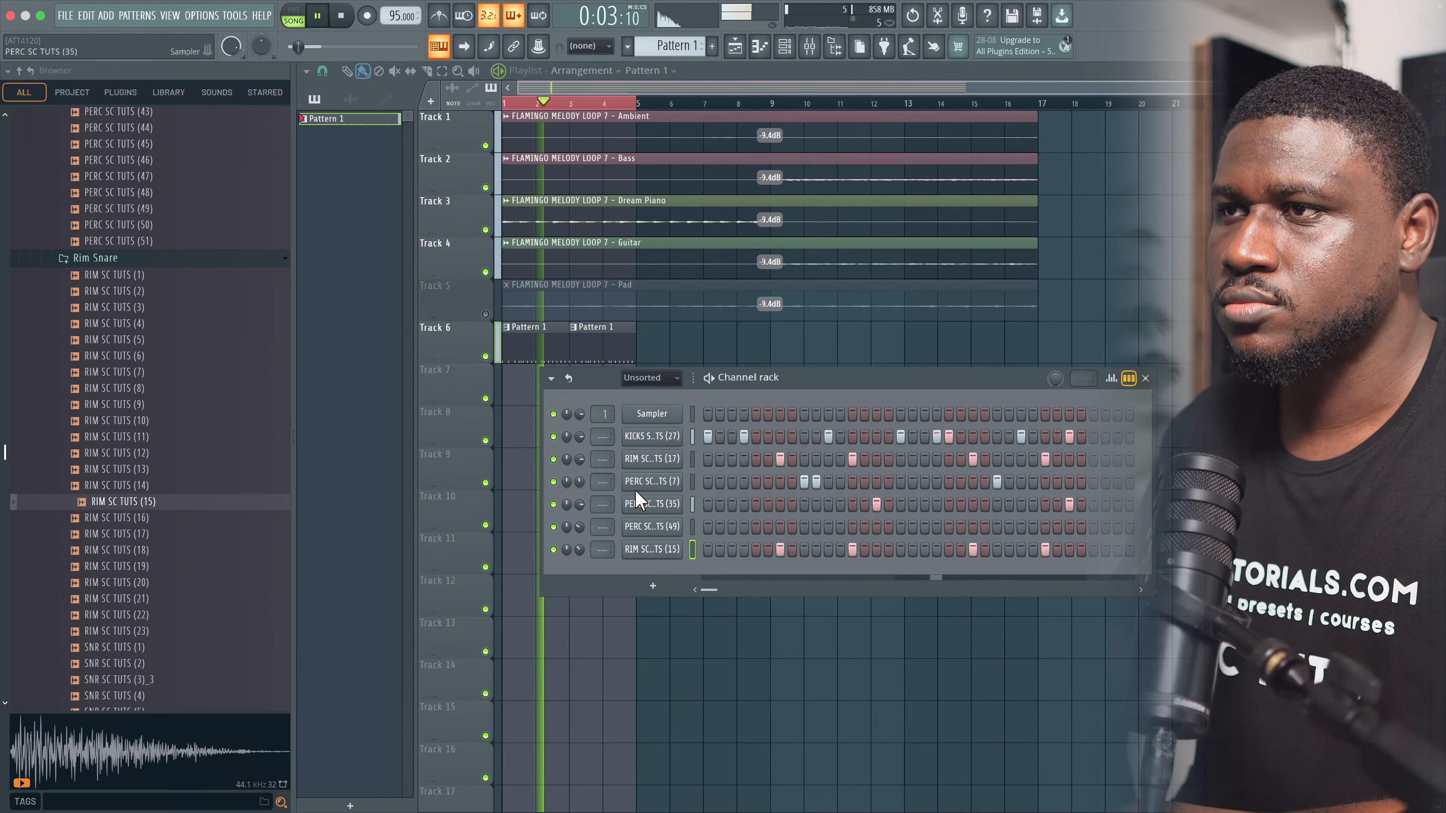
Step: Route the RIM SC TUTS (17) channel to mixer Insert 1
{"action": "left_click", "coordinate": [692, 458]}
{"action": "key", "text": "space"}
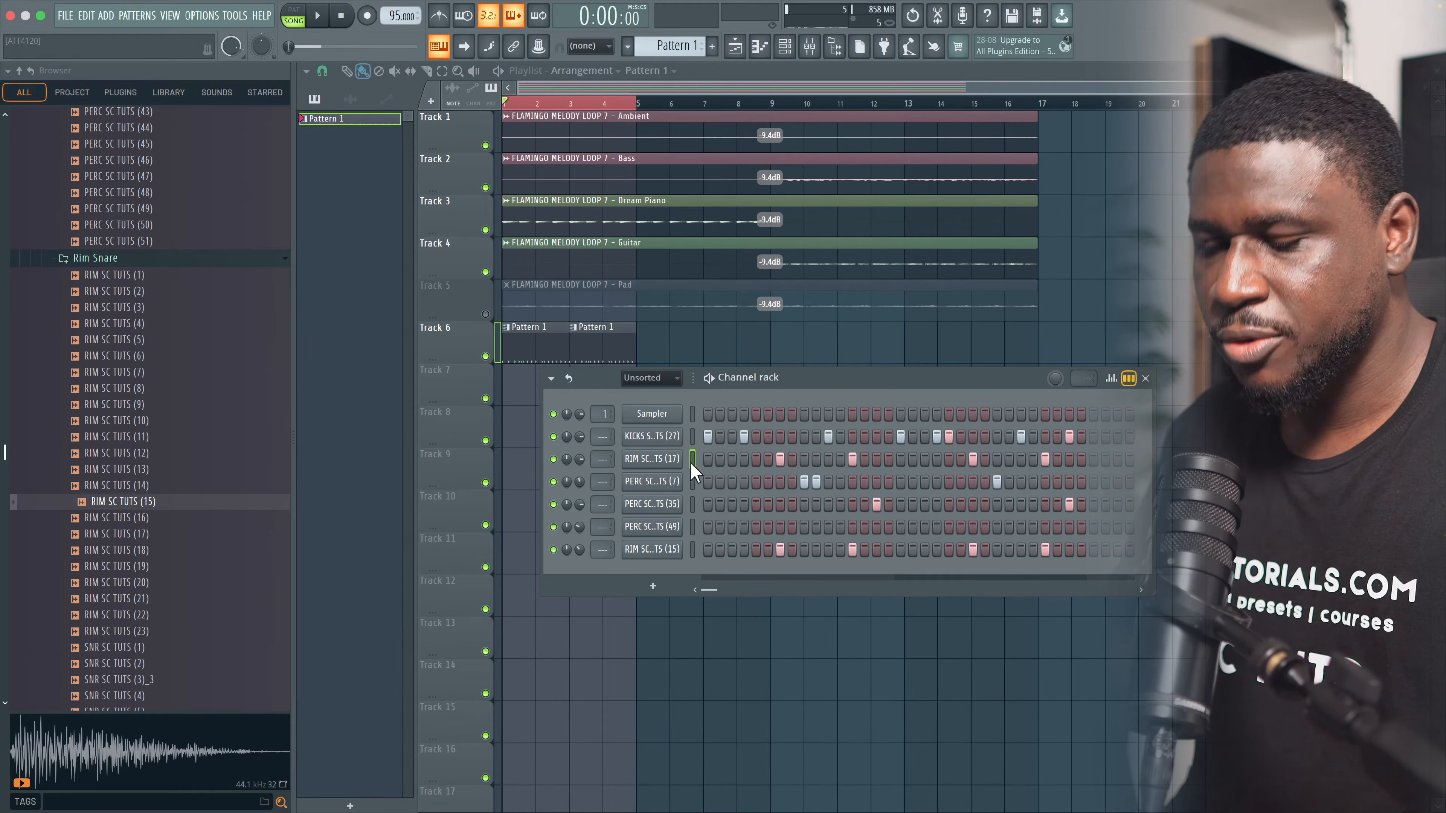
{"action": "left_click", "coordinate": [646, 462]}
{"action": "left_click", "coordinate": [810, 47]}
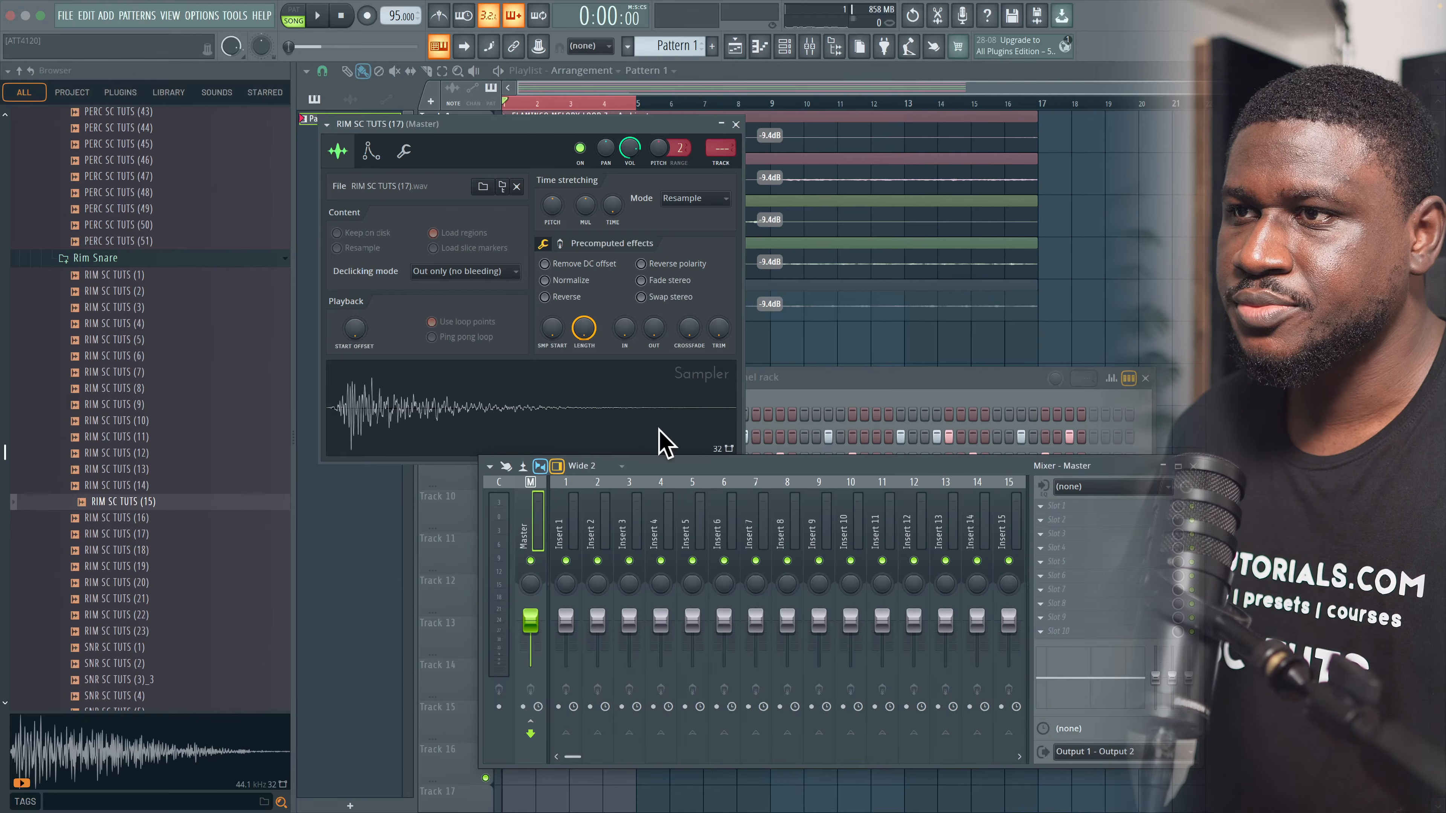
{"action": "left_click", "coordinate": [581, 505]}
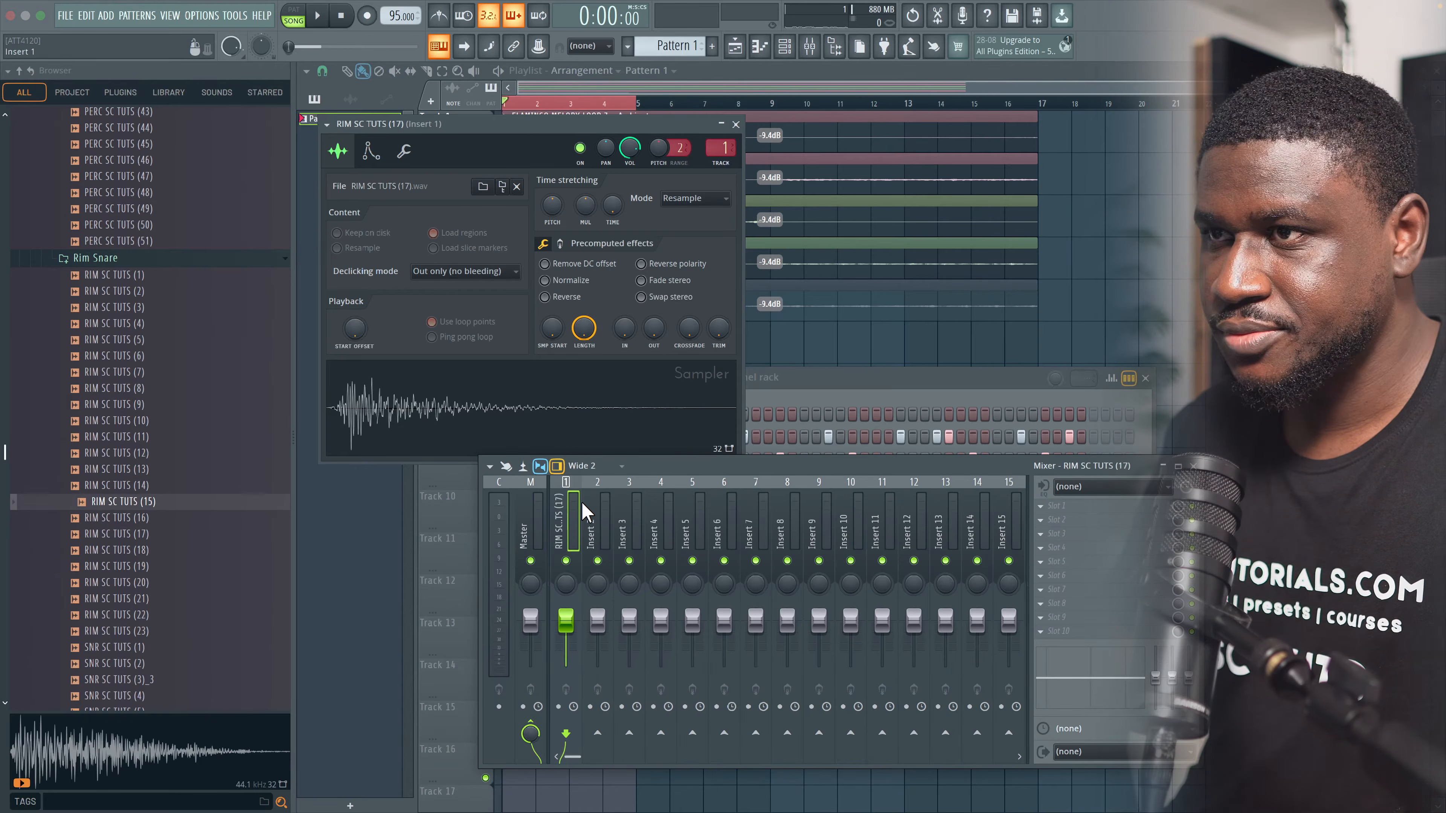
{"action": "key", "text": "q"}
Step: Load Fruity Parametric EQ 2 on the rim's mixer insert and pull the band 7 high shelf down to its lowest gain during playback
{"action": "left_click", "coordinate": [1053, 511]}
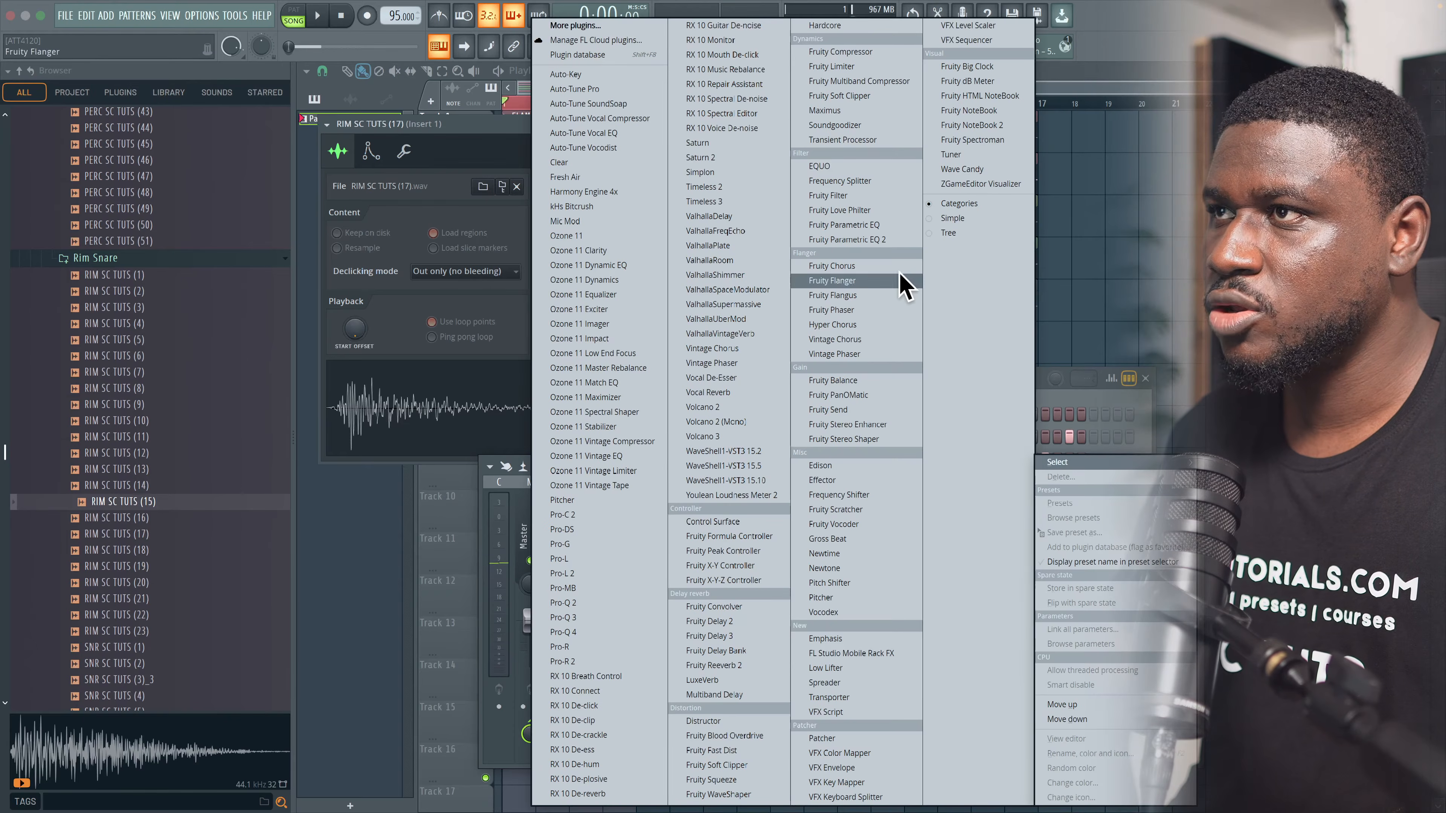
{"action": "left_click", "coordinate": [847, 239]}
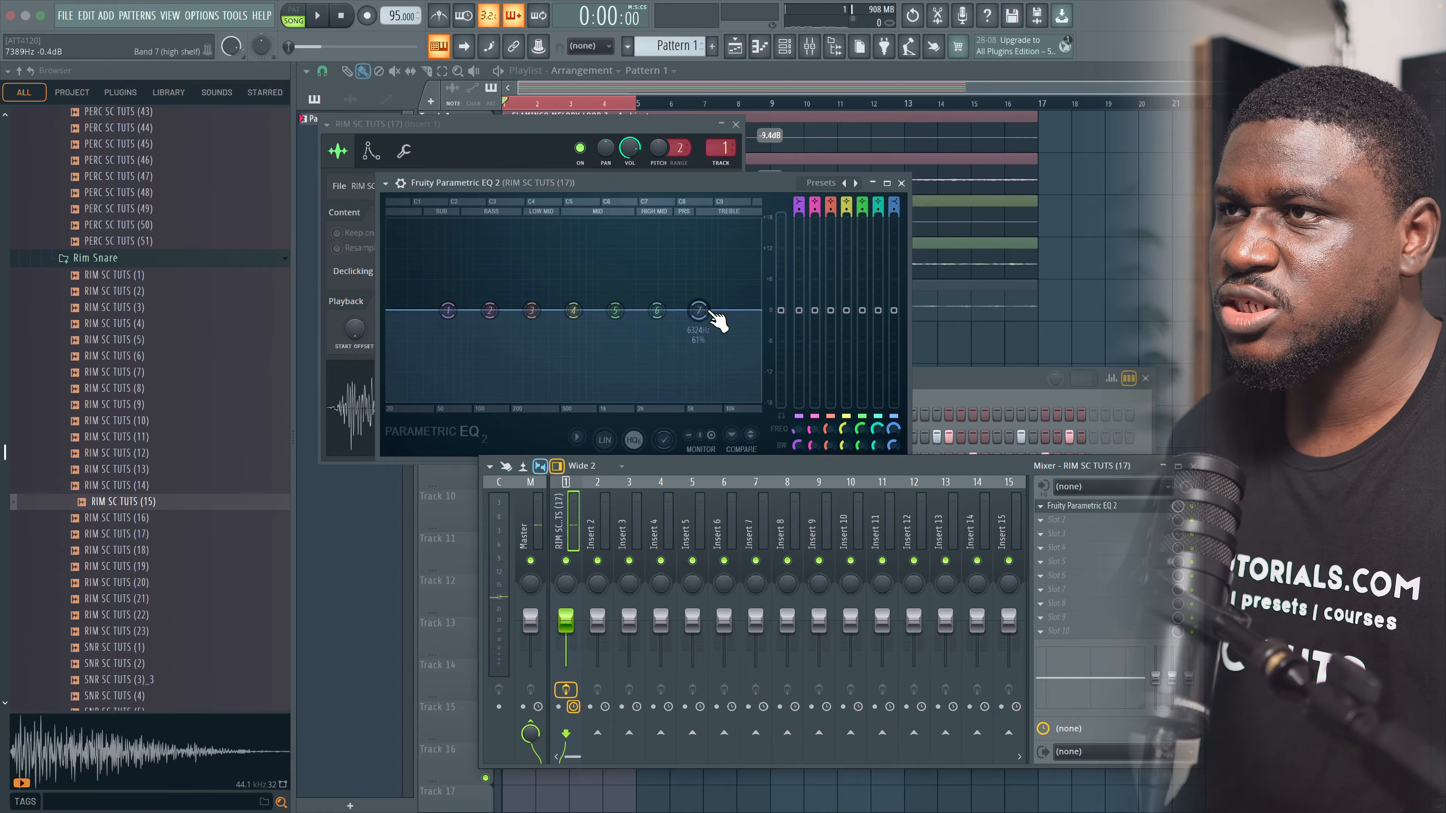
{"action": "left_click_drag", "start_coordinate": [709, 313], "coordinate": [712, 409]}
{"action": "key", "text": "q"}
{"action": "key", "text": "q"}
{"action": "key", "text": "q"}
{"action": "key", "text": "space"}
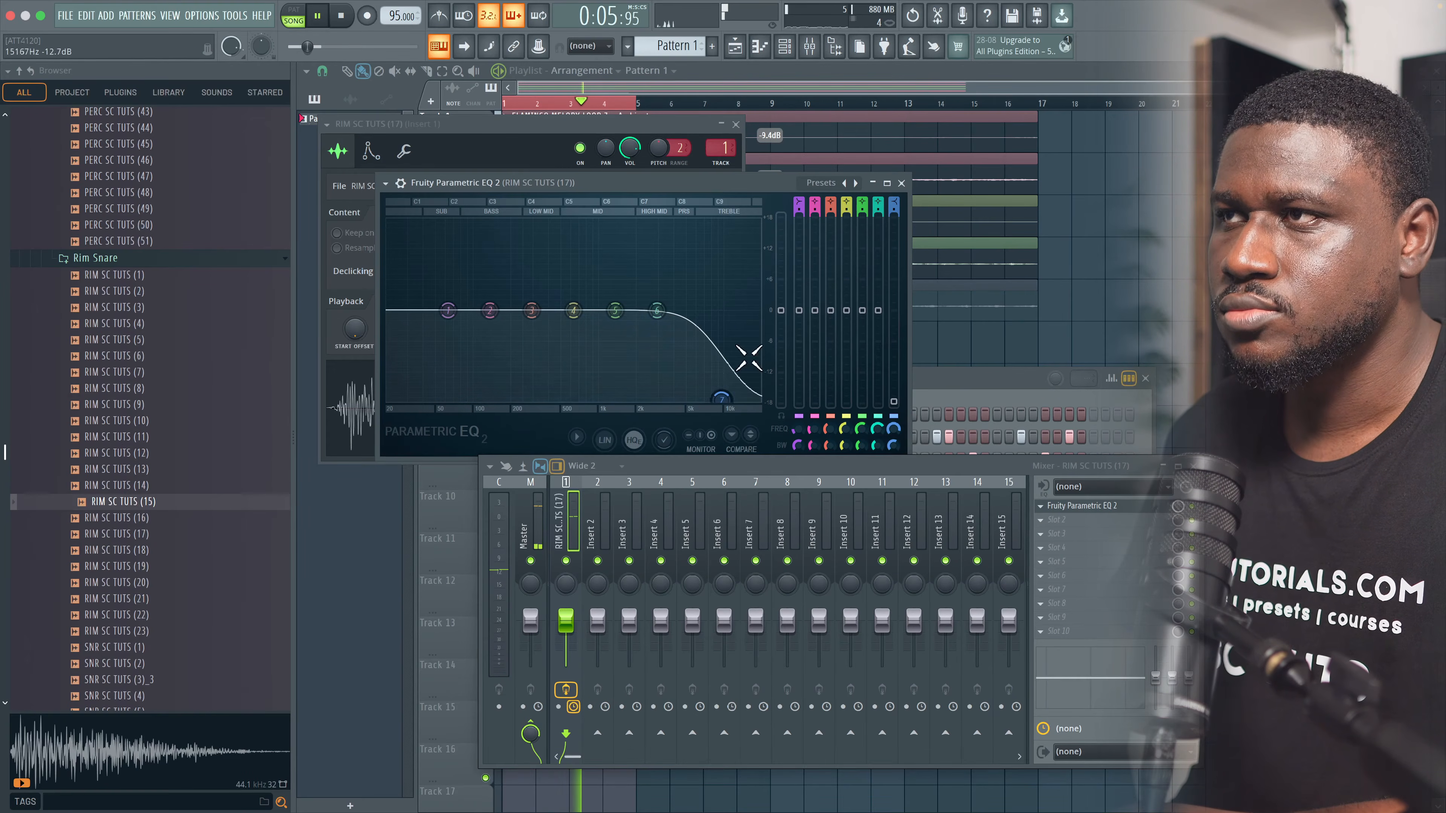
{"action": "left_click", "coordinate": [902, 184]}
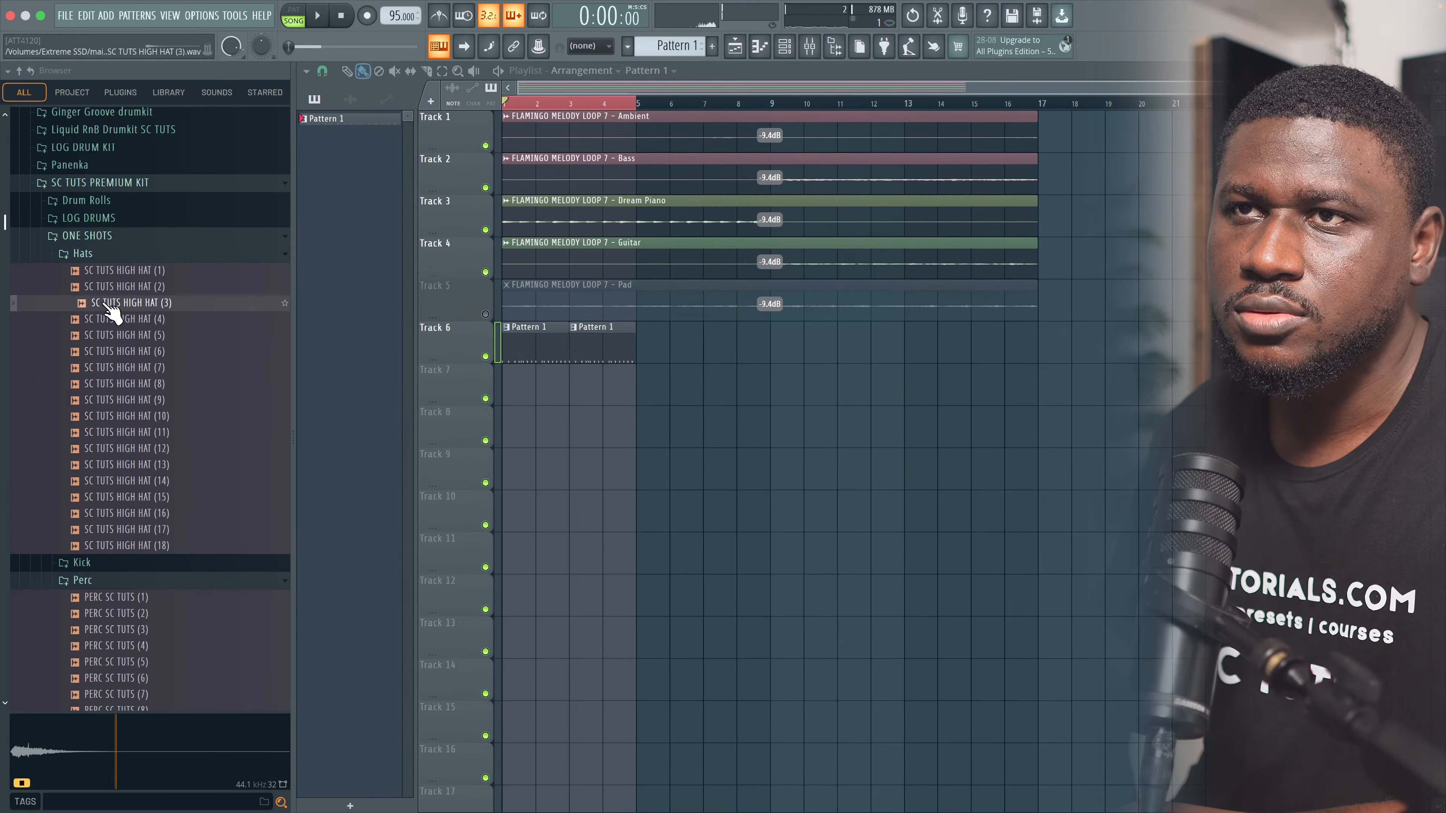
Step: Audition high hats from the Hats folder and add SC TUTS HIGH HAT (11) as a new channel
{"action": "left_click", "coordinate": [109, 340]}
{"action": "left_click", "coordinate": [137, 421]}
{"action": "left_click", "coordinate": [132, 449]}
{"action": "key", "text": "space"}
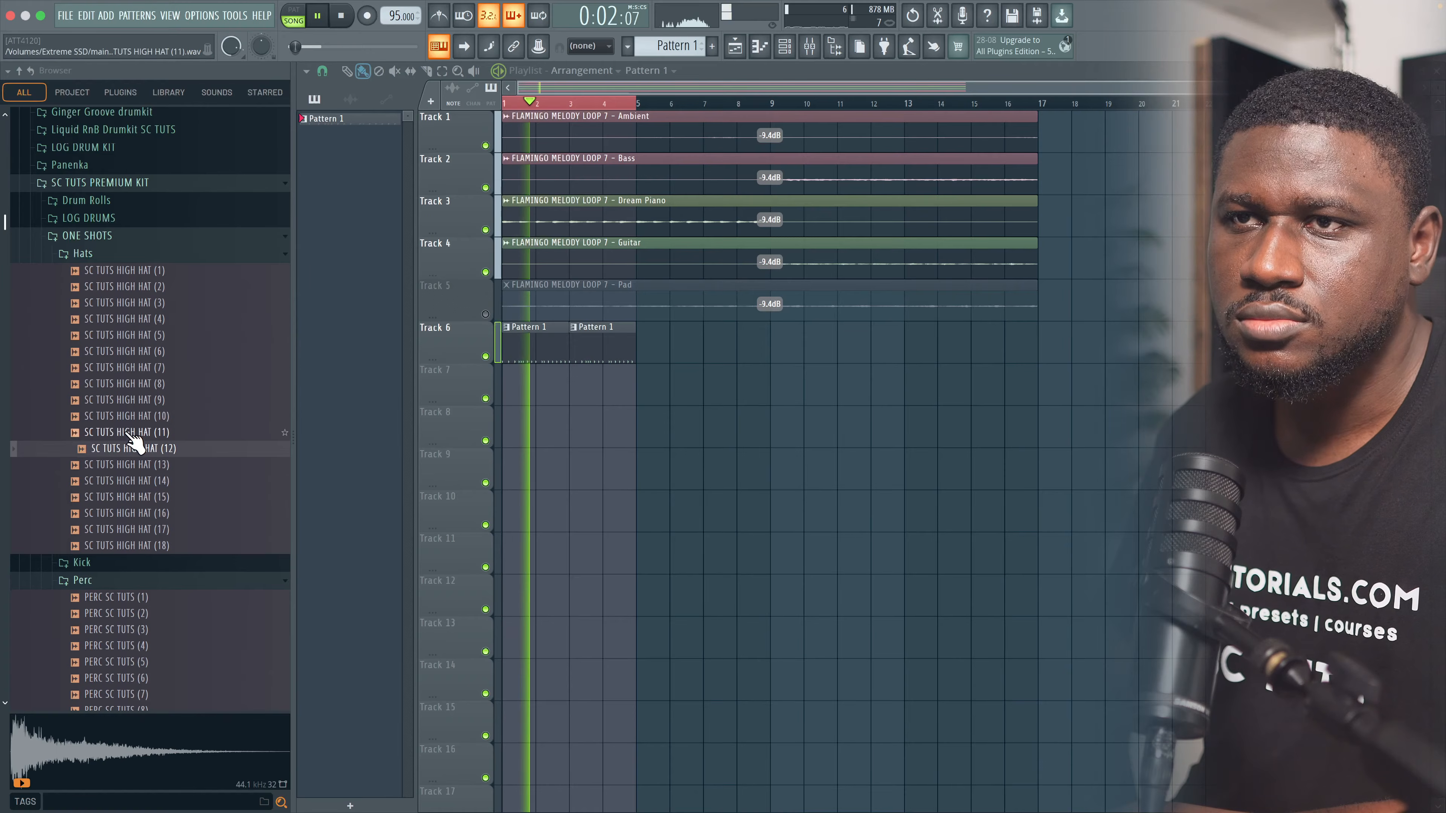
{"action": "left_click", "coordinate": [131, 435]}
{"action": "left_click", "coordinate": [787, 49]}
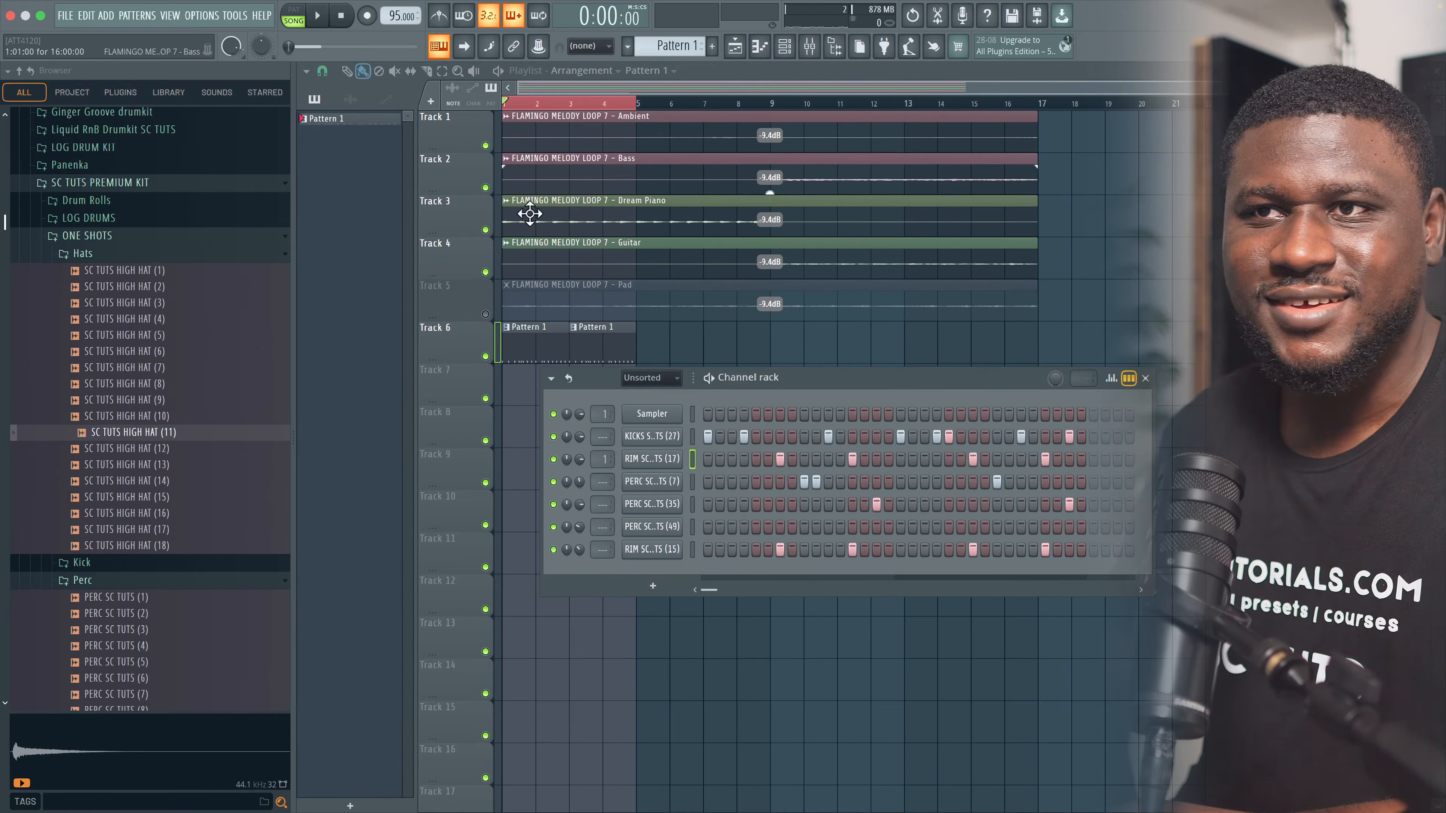
{"action": "left_click_drag", "start_coordinate": [681, 587], "coordinate": [691, 581]}
Step: Try the high hat on step 13, then place its hit on step 15 instead while checking with playback
{"action": "key", "text": "space"}
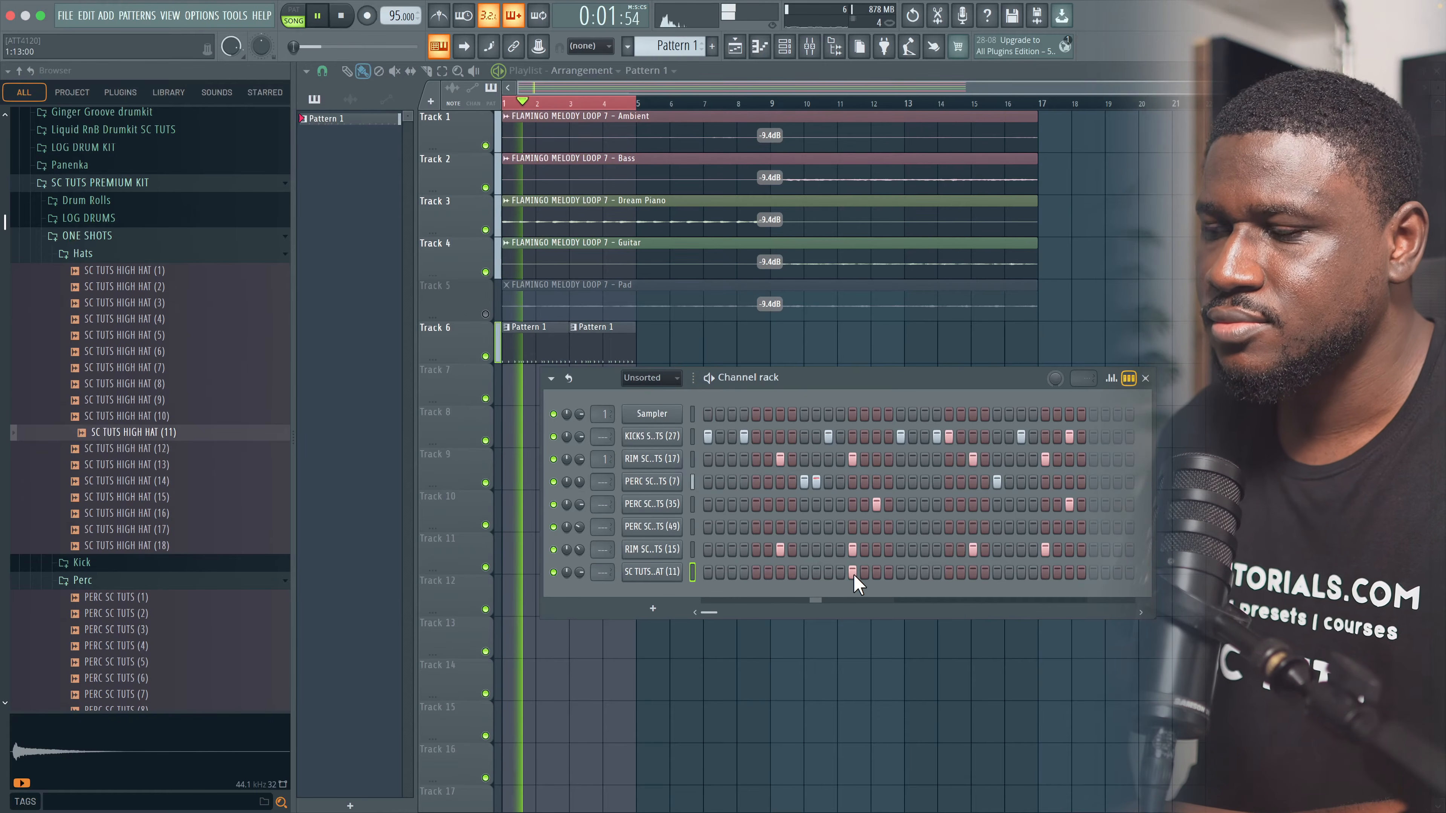
{"action": "key", "text": "space"}
{"action": "key", "text": "space"}
{"action": "left_click", "coordinate": [876, 572]}
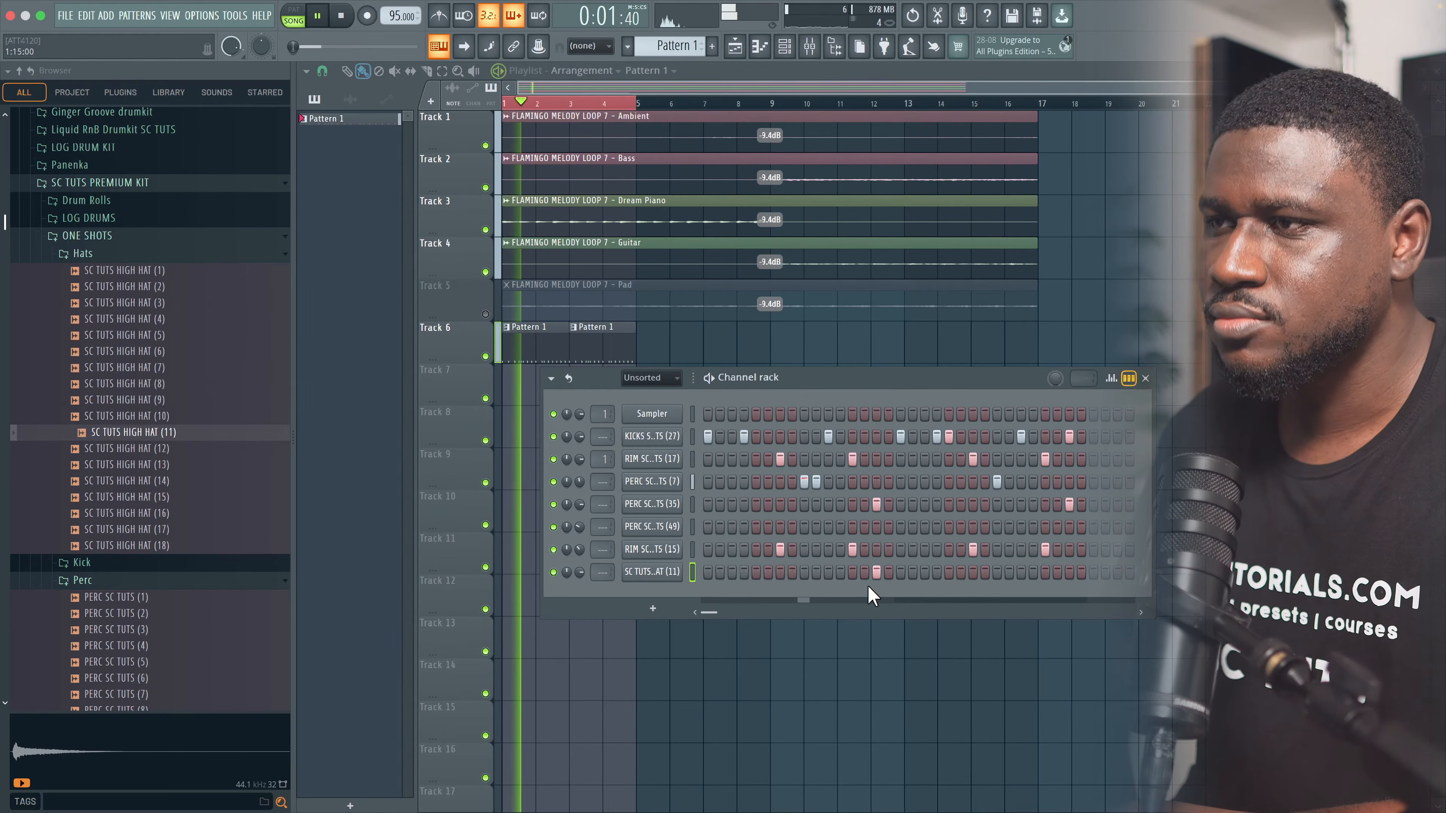
Step: Add a high hat hit on step 31, swap the channel's sample for SC TUTS HIGH HAT (14) and set its volume to 32%
{"action": "left_click", "coordinate": [1069, 572]}
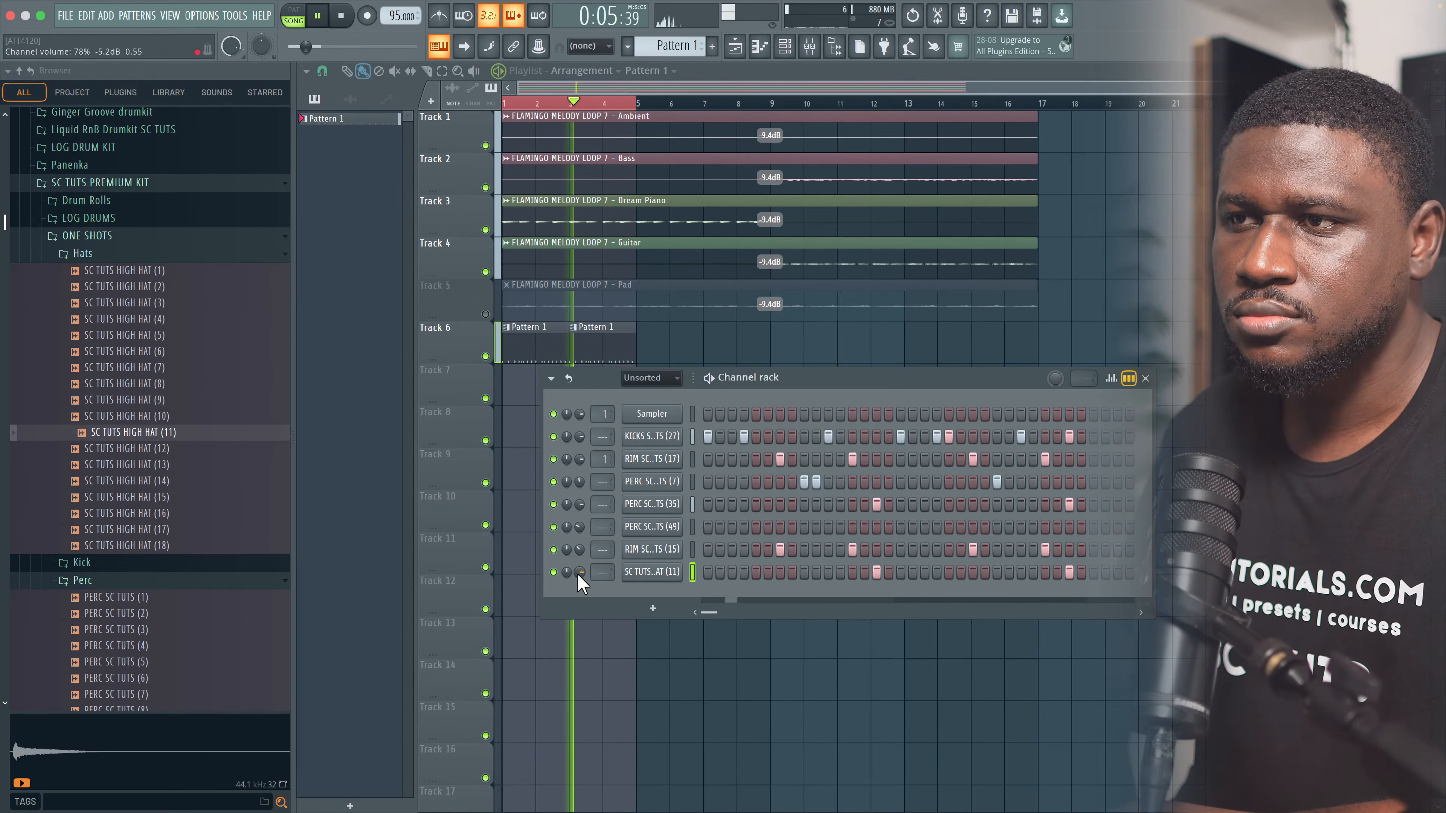
{"action": "key", "text": "space"}
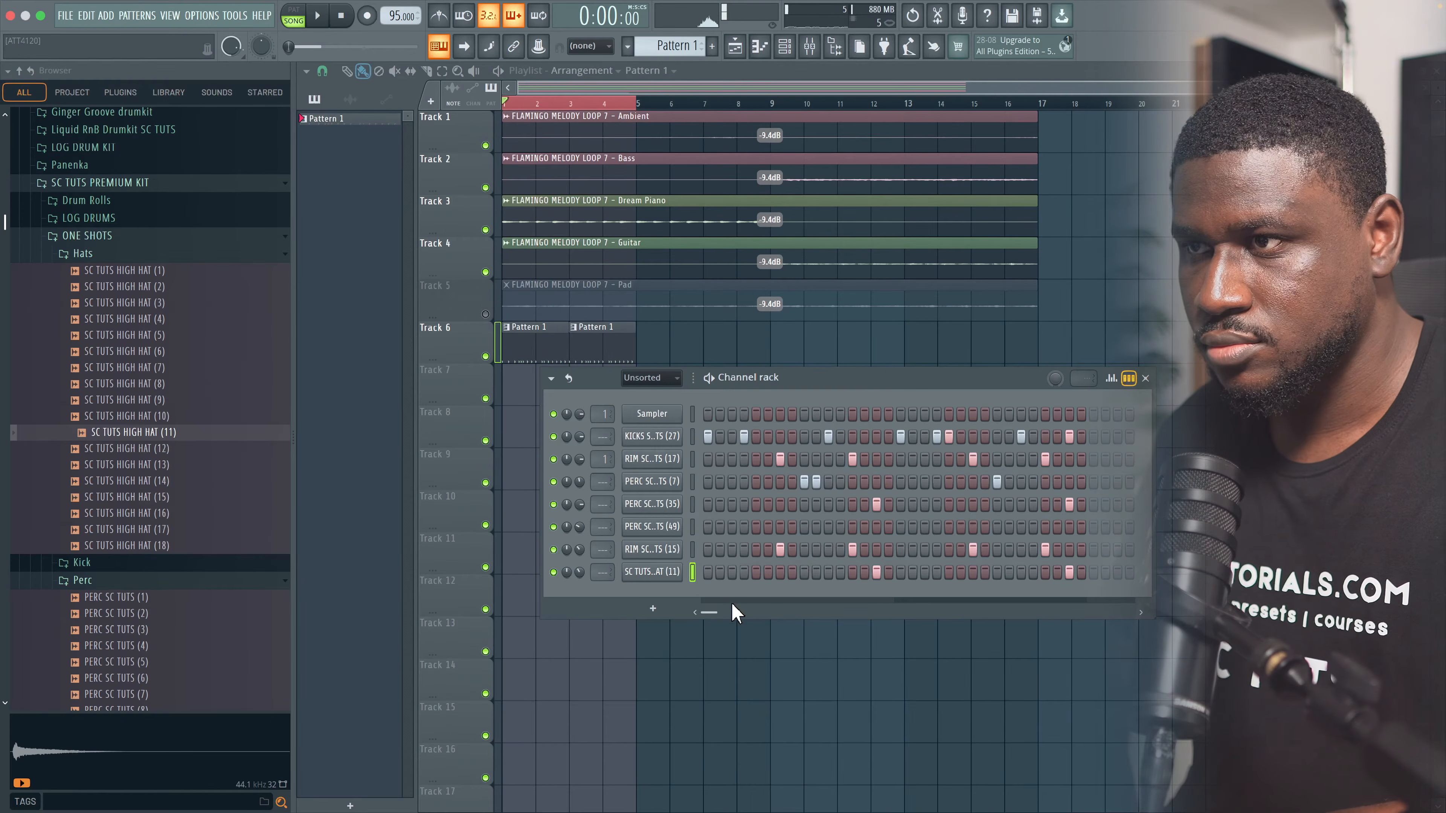
{"action": "left_click", "coordinate": [676, 574]}
{"action": "left_click", "coordinate": [618, 602]}
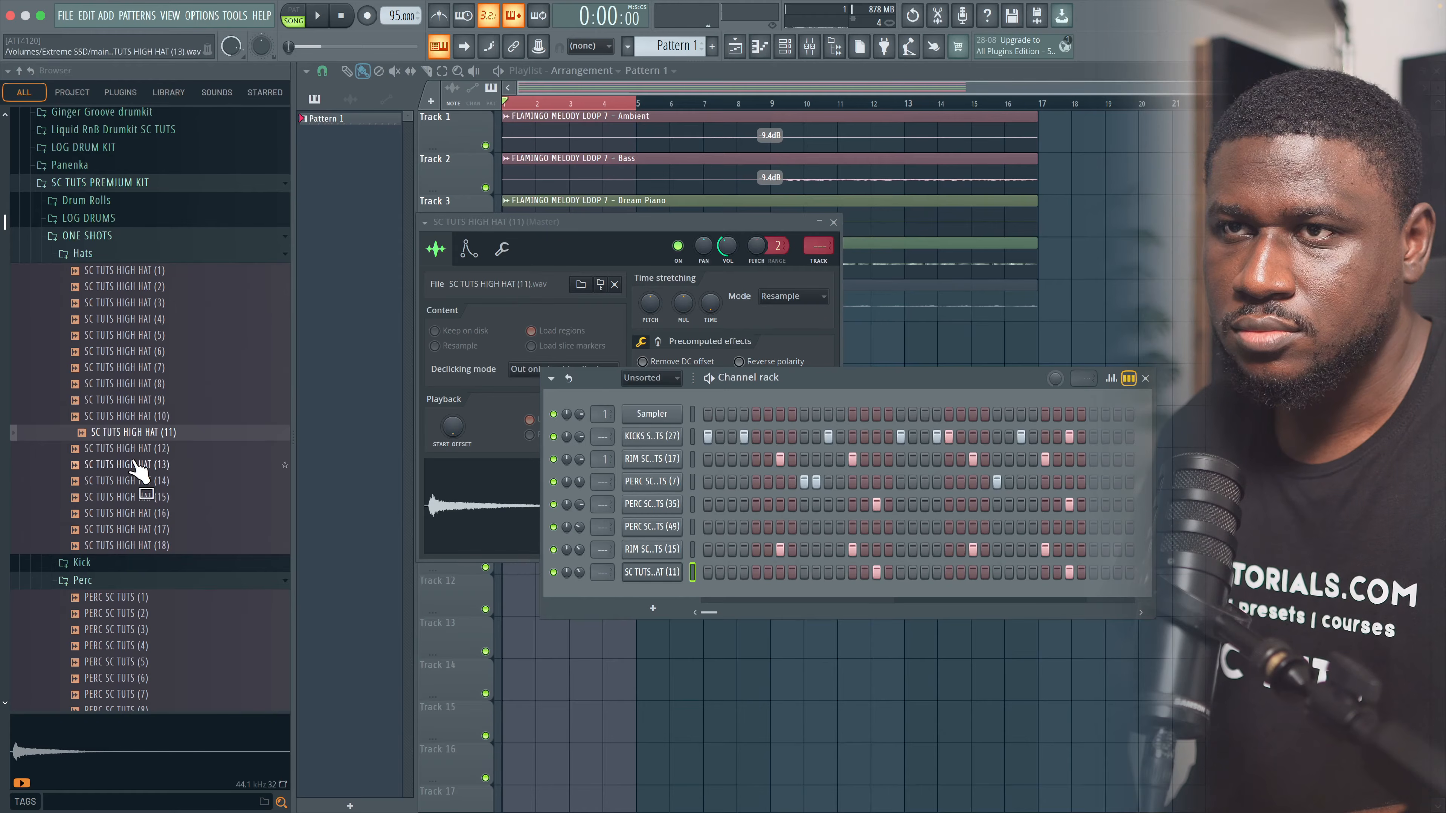
{"action": "left_click", "coordinate": [140, 465]}
{"action": "left_click_drag", "start_coordinate": [153, 476], "coordinate": [637, 555]}
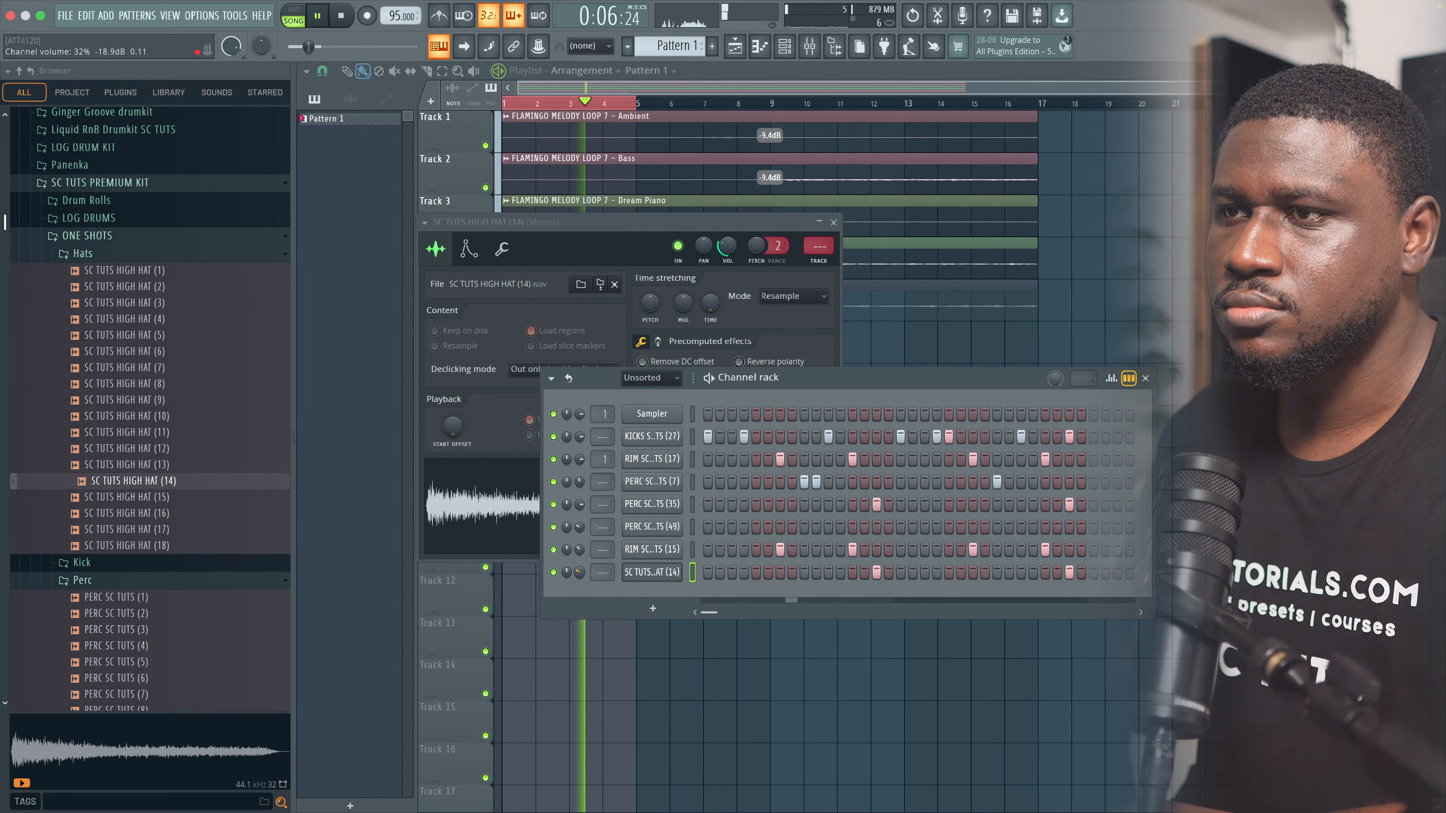
{"action": "key", "text": "space"}
Step: Audition the remaining high hats in the Hats folder and add SC TUTS HIGH HAT (2) as a new channel
{"action": "left_click", "coordinate": [181, 546]}
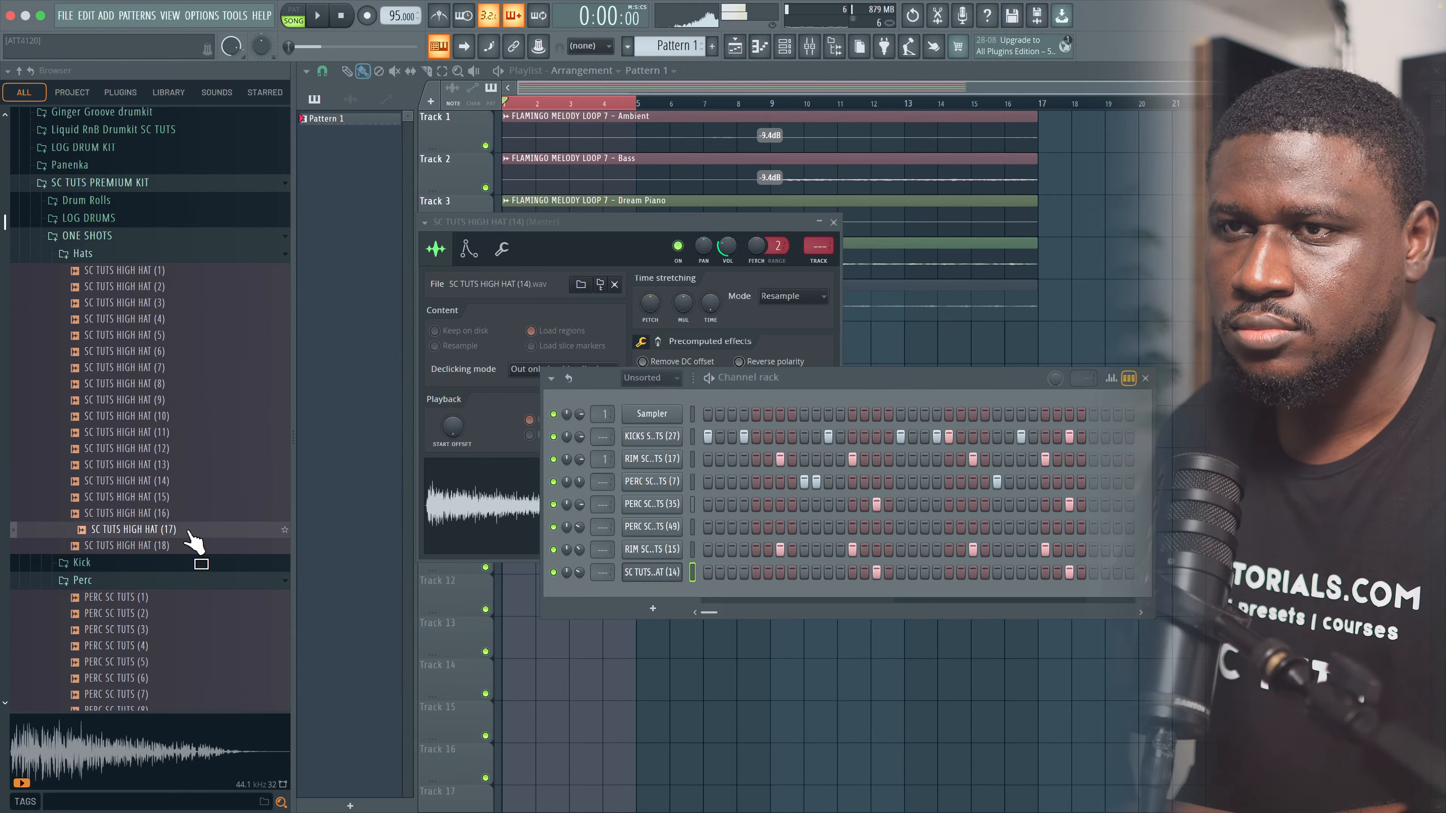
{"action": "key", "text": "space"}
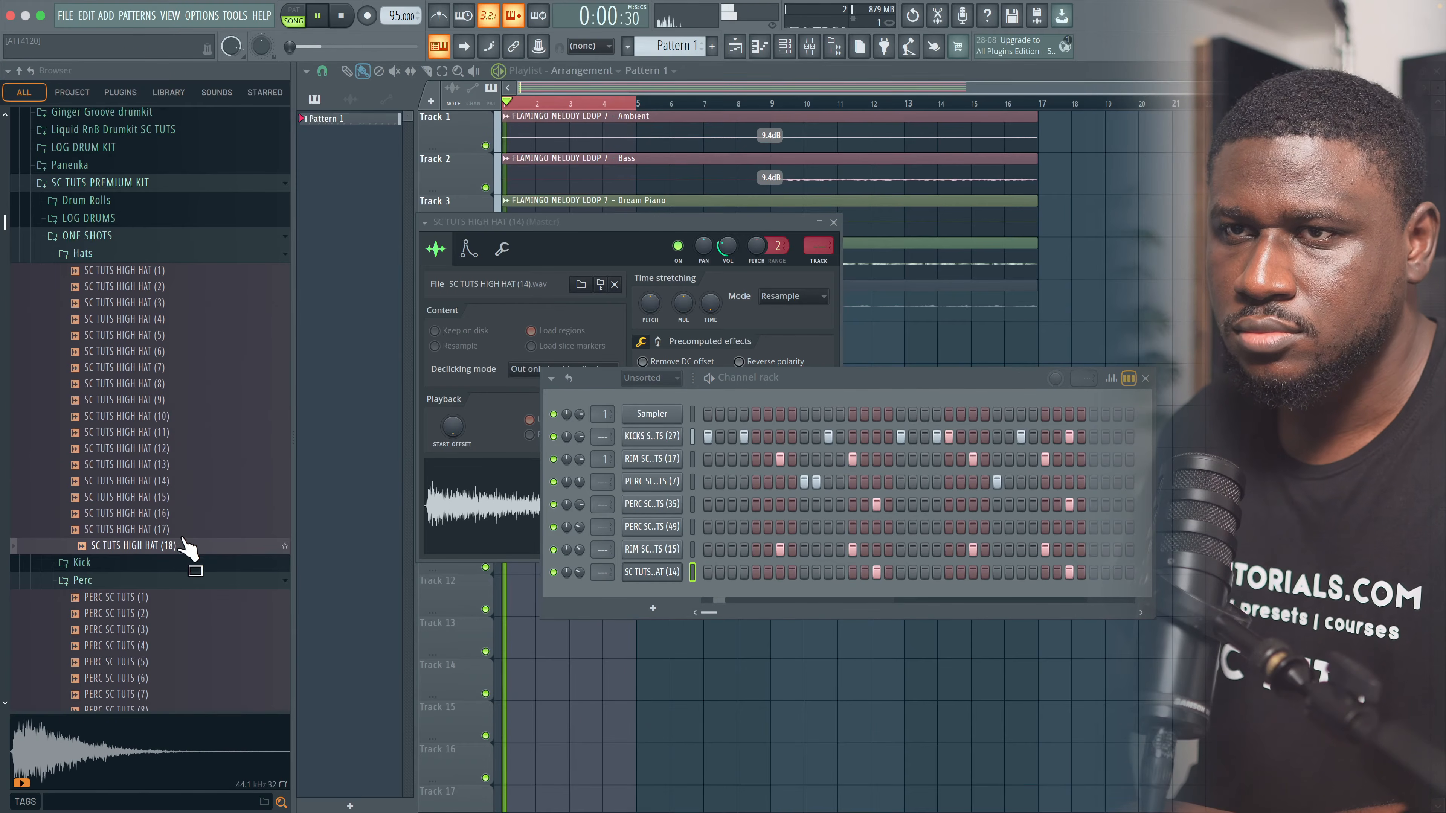
{"action": "scroll", "coordinate": [194, 559], "scroll_direction": "down", "scroll_amount": 2}
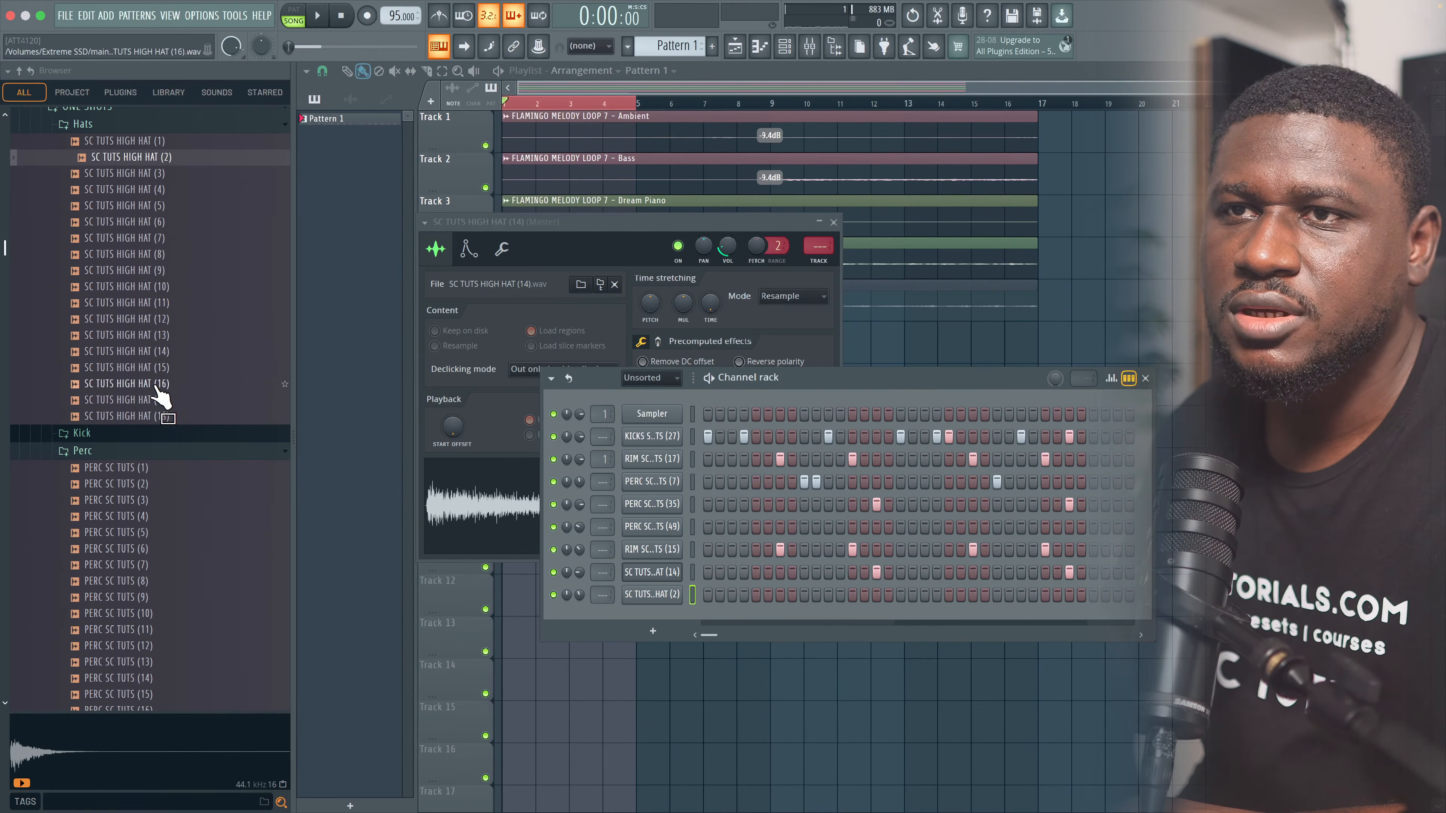
Step: Collapse the one-shot folders, expand SHAKER LOOPS and place SHAKER SC TUTS (20) at the start of the playlist below the drum pattern
{"action": "scroll", "coordinate": [164, 404], "scroll_direction": "up", "scroll_amount": 3}
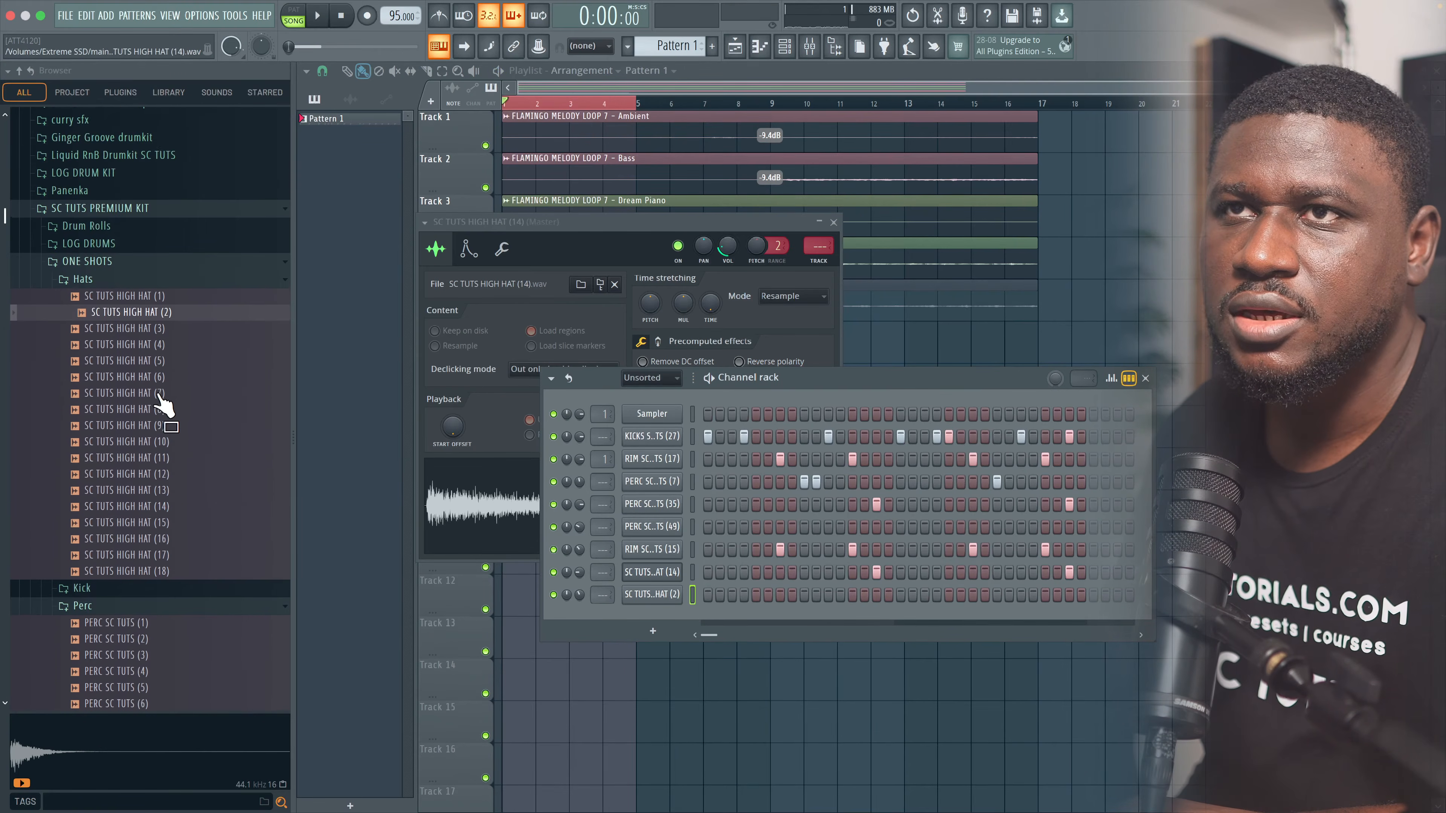
{"action": "left_click", "coordinate": [103, 285]}
{"action": "left_click", "coordinate": [94, 320]}
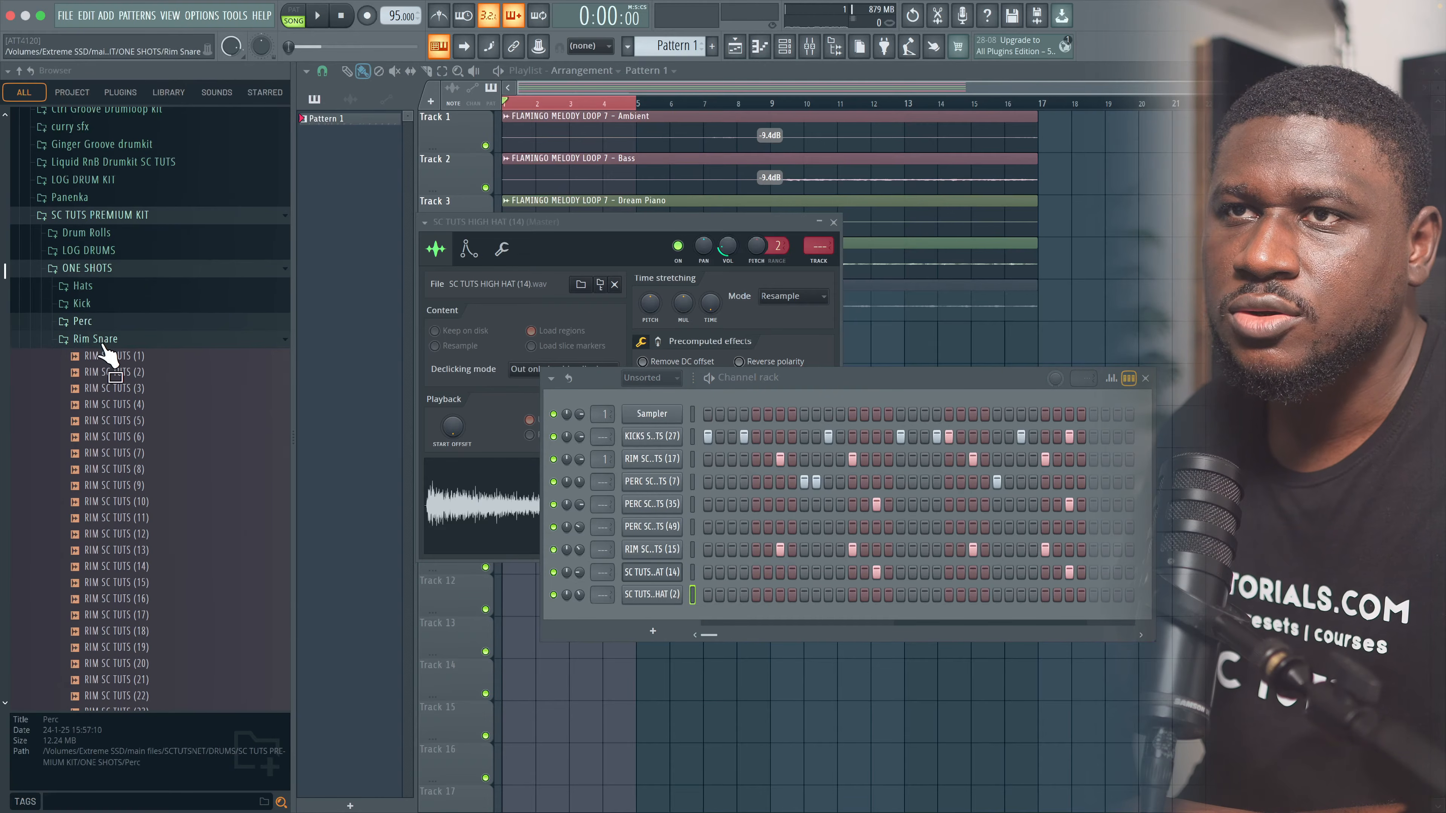
{"action": "left_click", "coordinate": [94, 271]}
{"action": "left_click", "coordinate": [98, 321]}
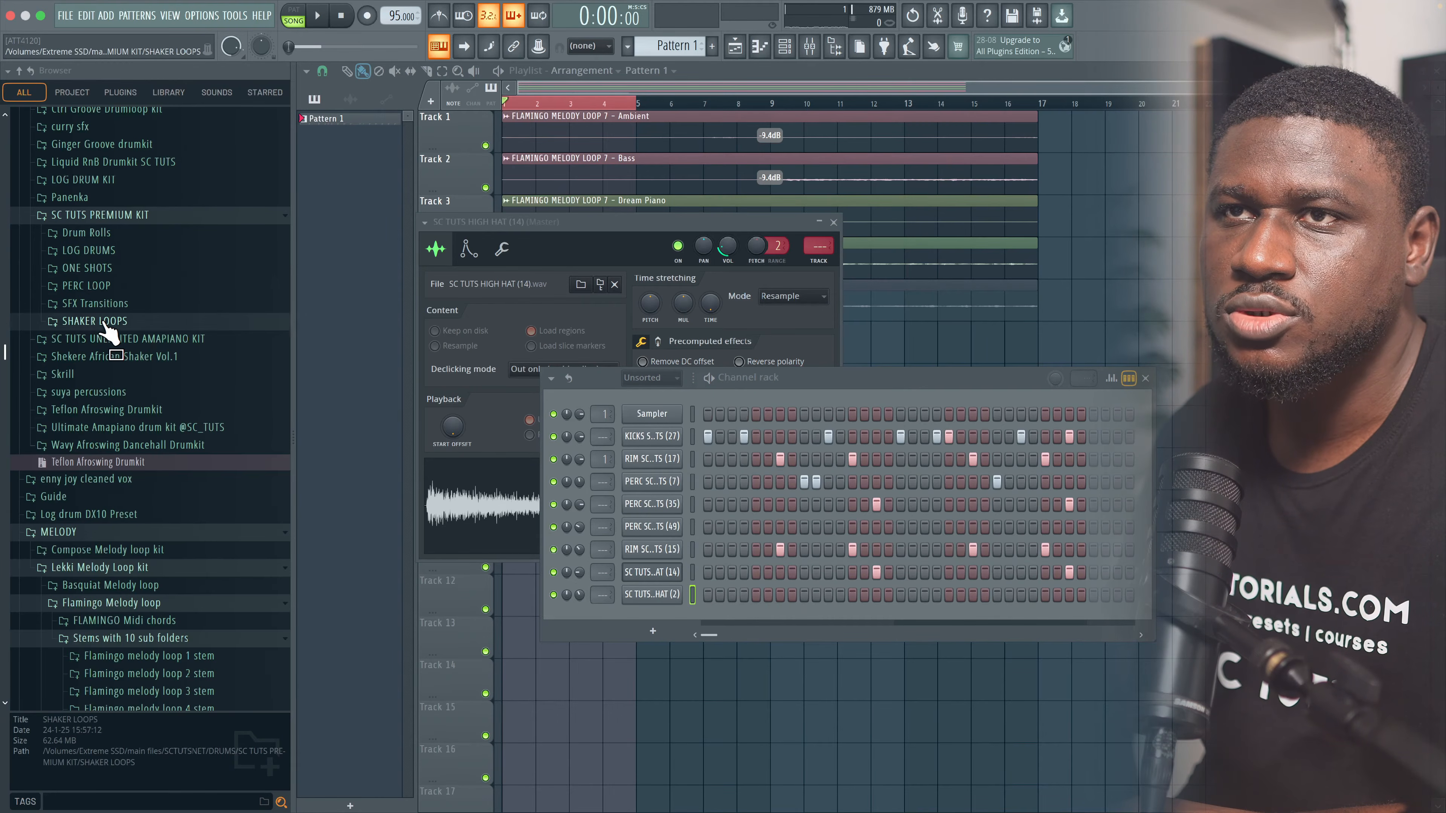
{"action": "left_click_drag", "start_coordinate": [114, 361], "coordinate": [112, 393]}
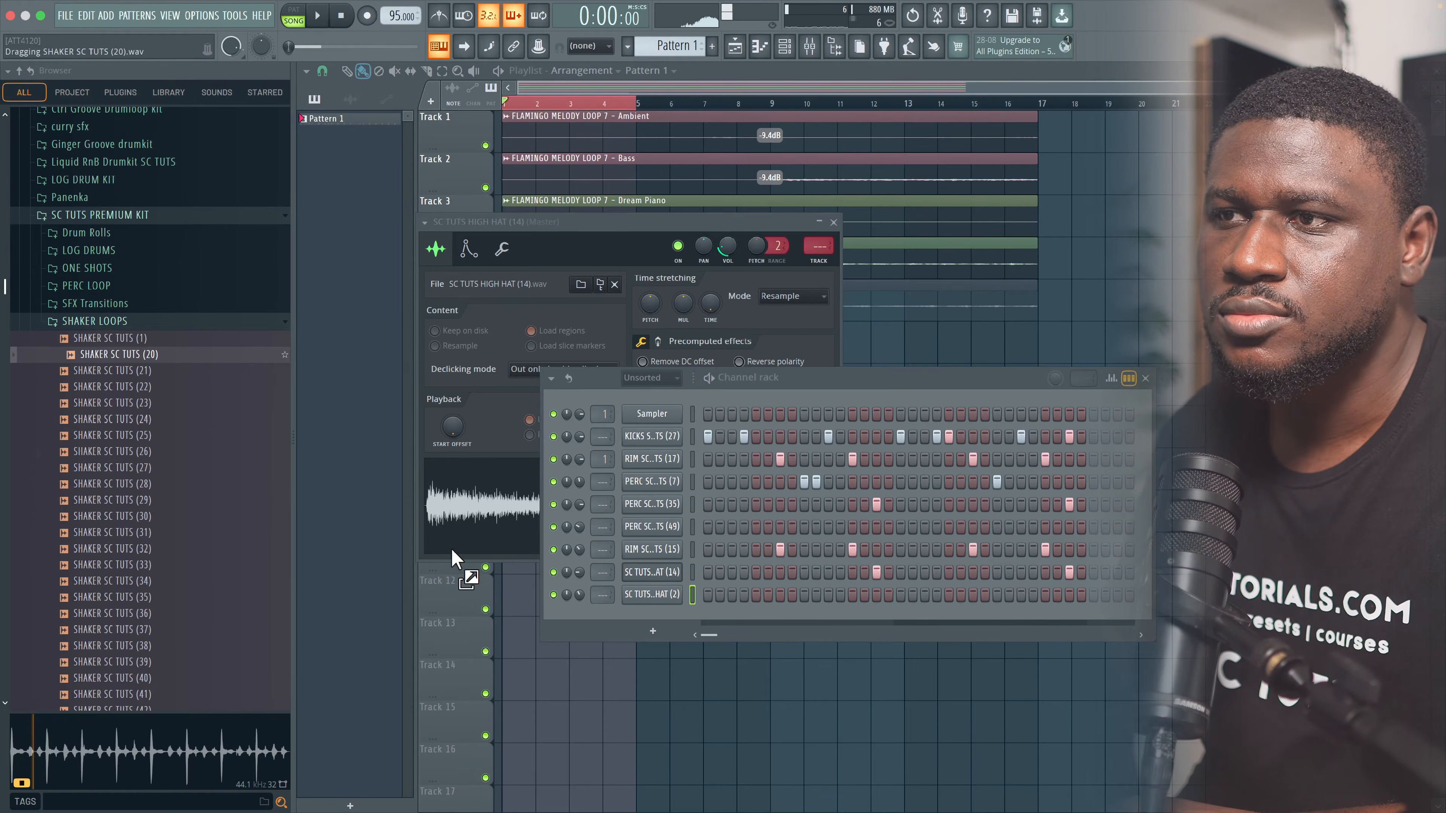
{"action": "left_click_drag", "start_coordinate": [528, 653], "coordinate": [560, 639]}
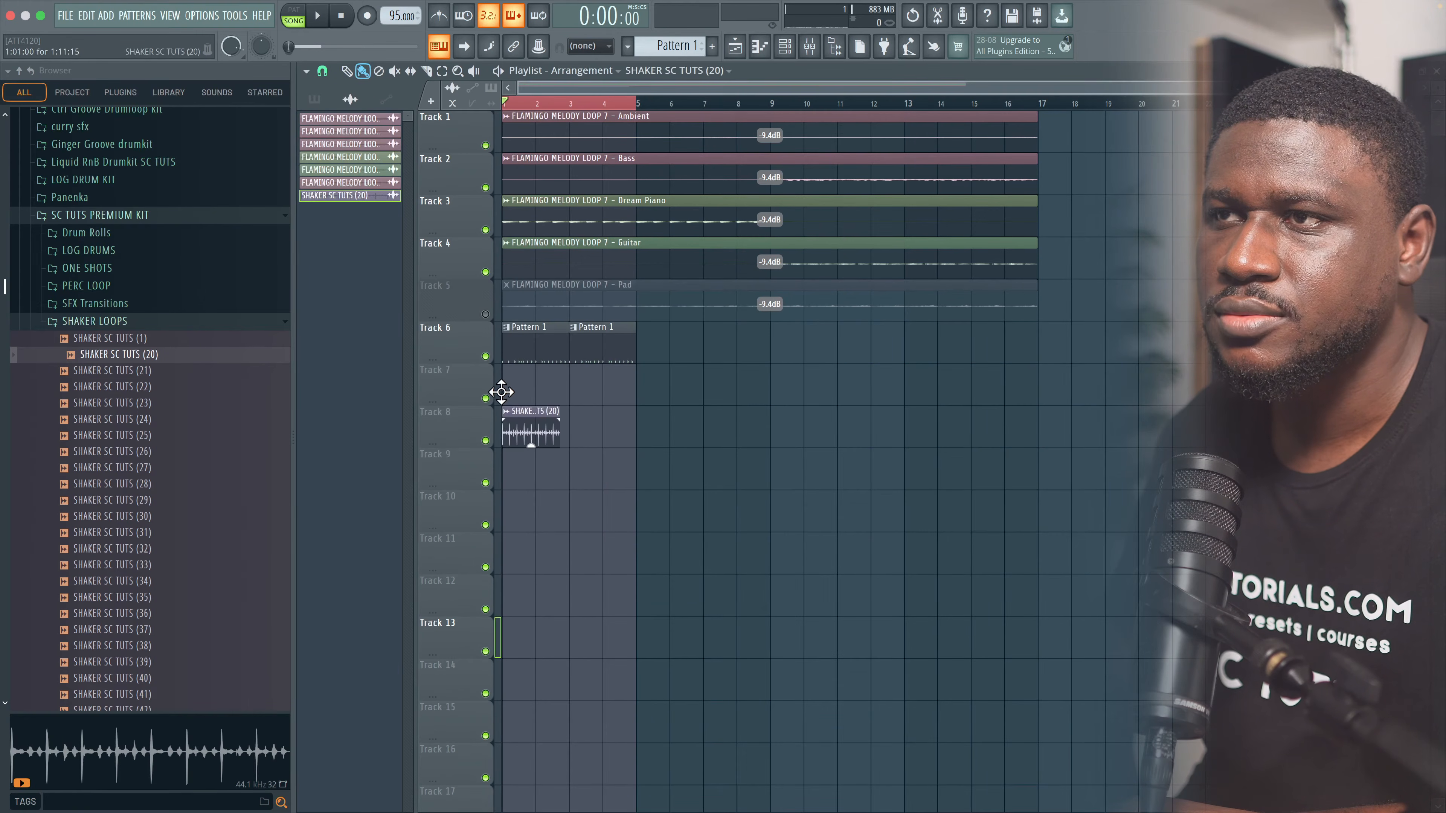
Step: Time-stretch the SHAKER SC TUTS (20) clip to two bars in Stretch mode and lower its channel volume to about 14%
{"action": "scroll", "coordinate": [500, 378], "scroll_direction": "up", "scroll_amount": 3, "text": "ctrl"}
{"action": "double_click", "coordinate": [527, 380]}
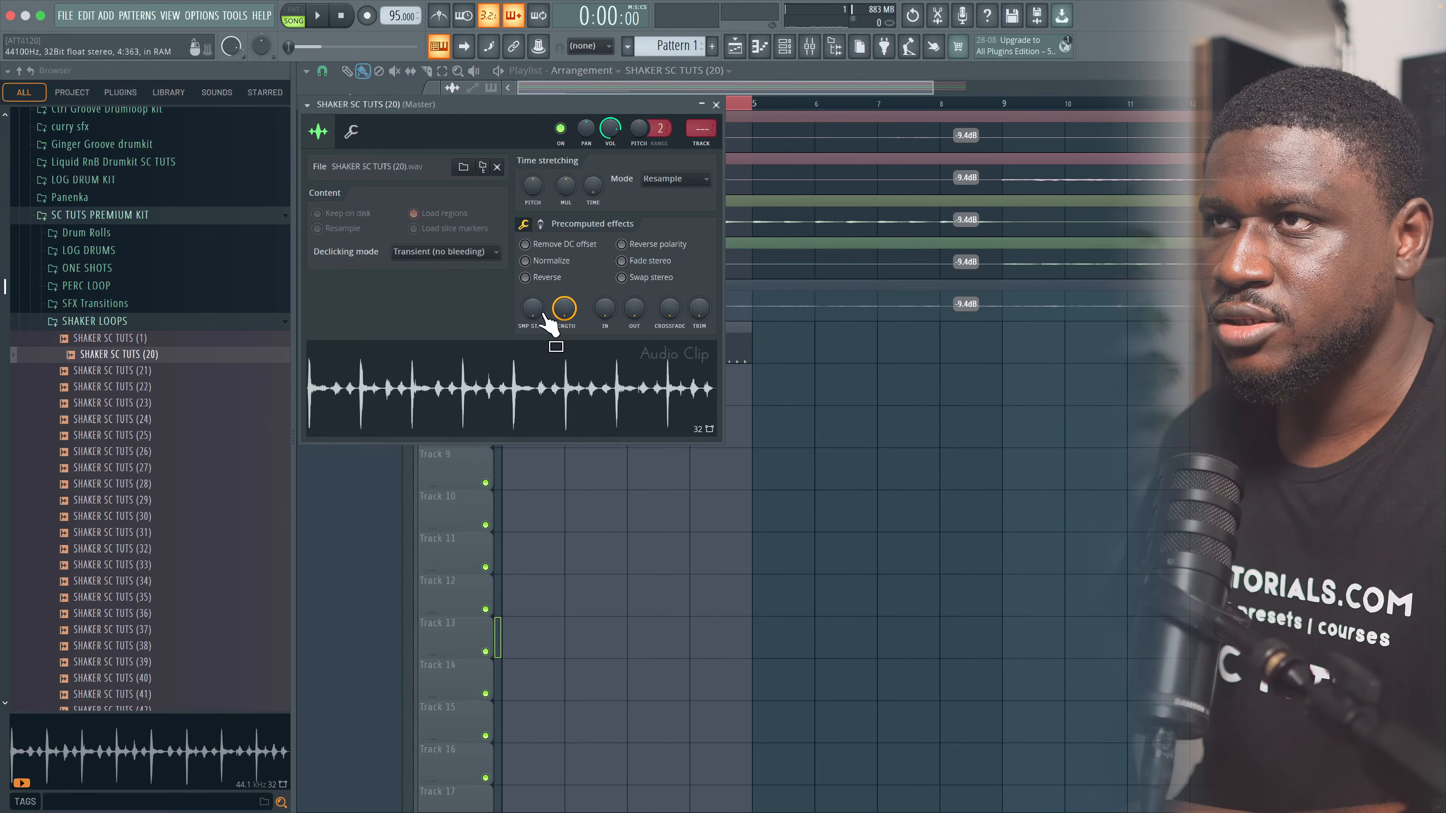
{"action": "left_click_drag", "start_coordinate": [551, 108], "coordinate": [754, 454]}
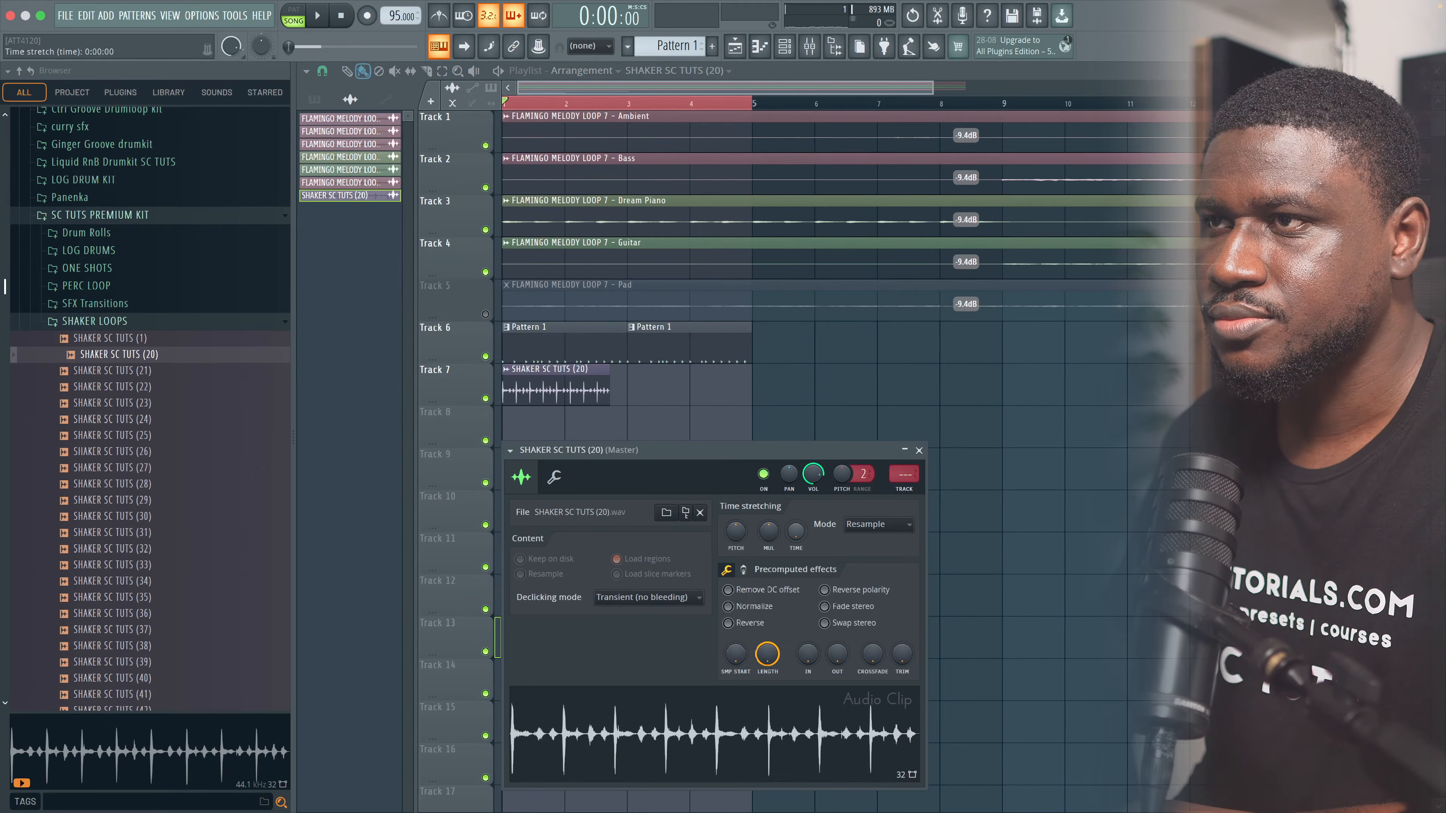
{"action": "left_click", "coordinate": [877, 527]}
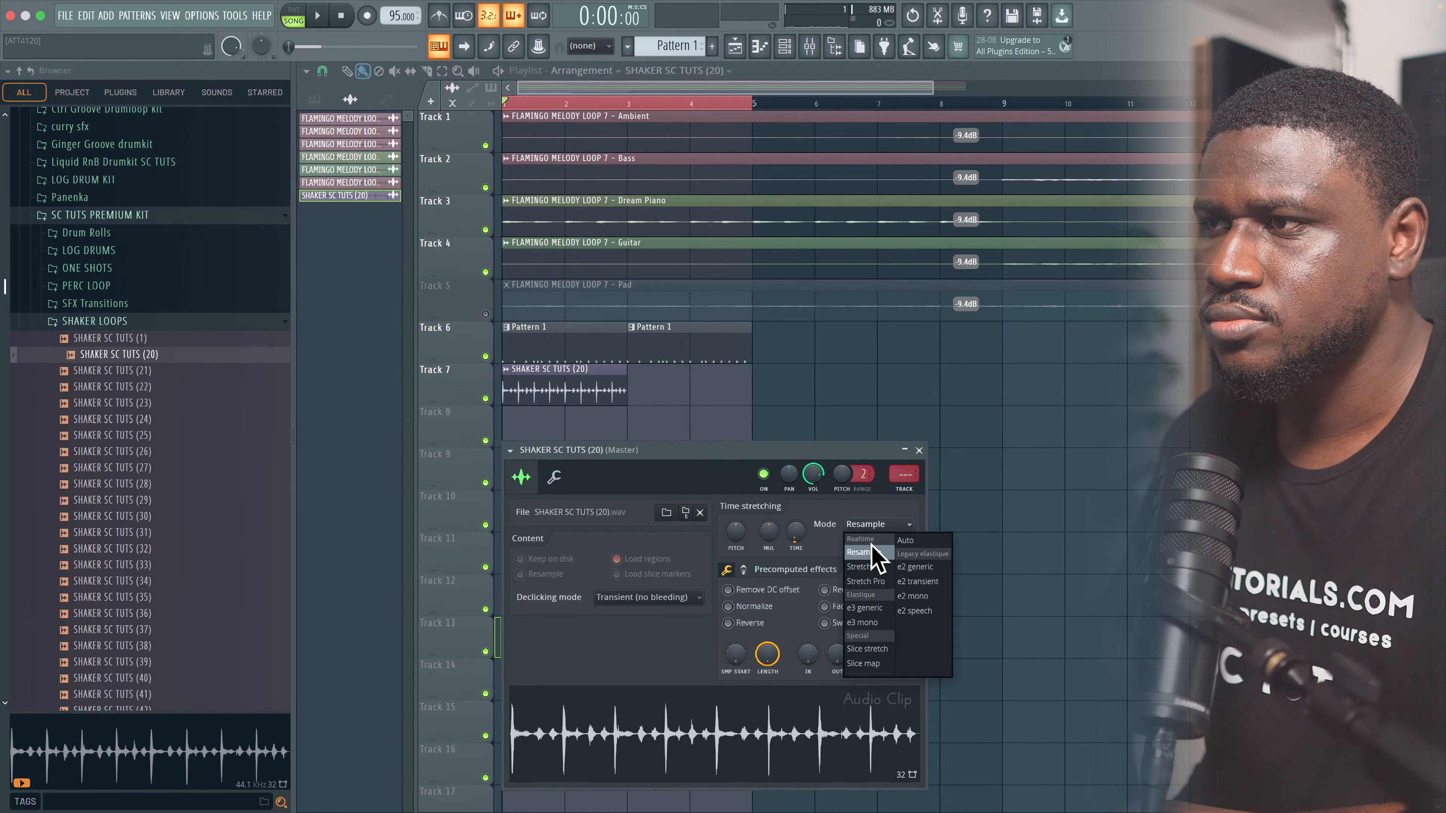
{"action": "left_click", "coordinate": [859, 567]}
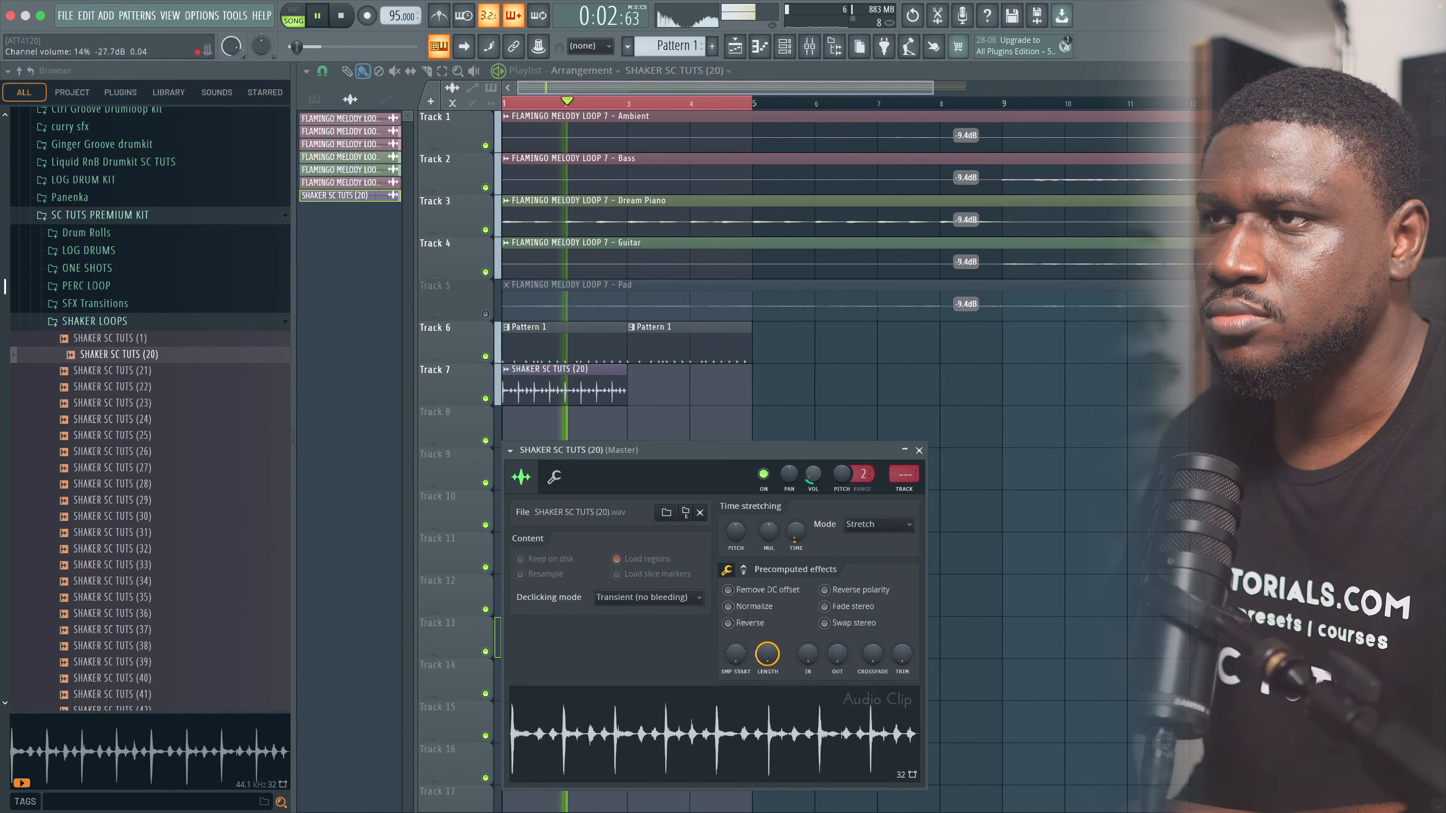
Step: Repeat the SHAKER SC TUTS (20) clip on Track 7 across bars 3 and 4 while checking with playback
{"action": "left_click", "coordinate": [596, 384]}
{"action": "left_click", "coordinate": [684, 384]}
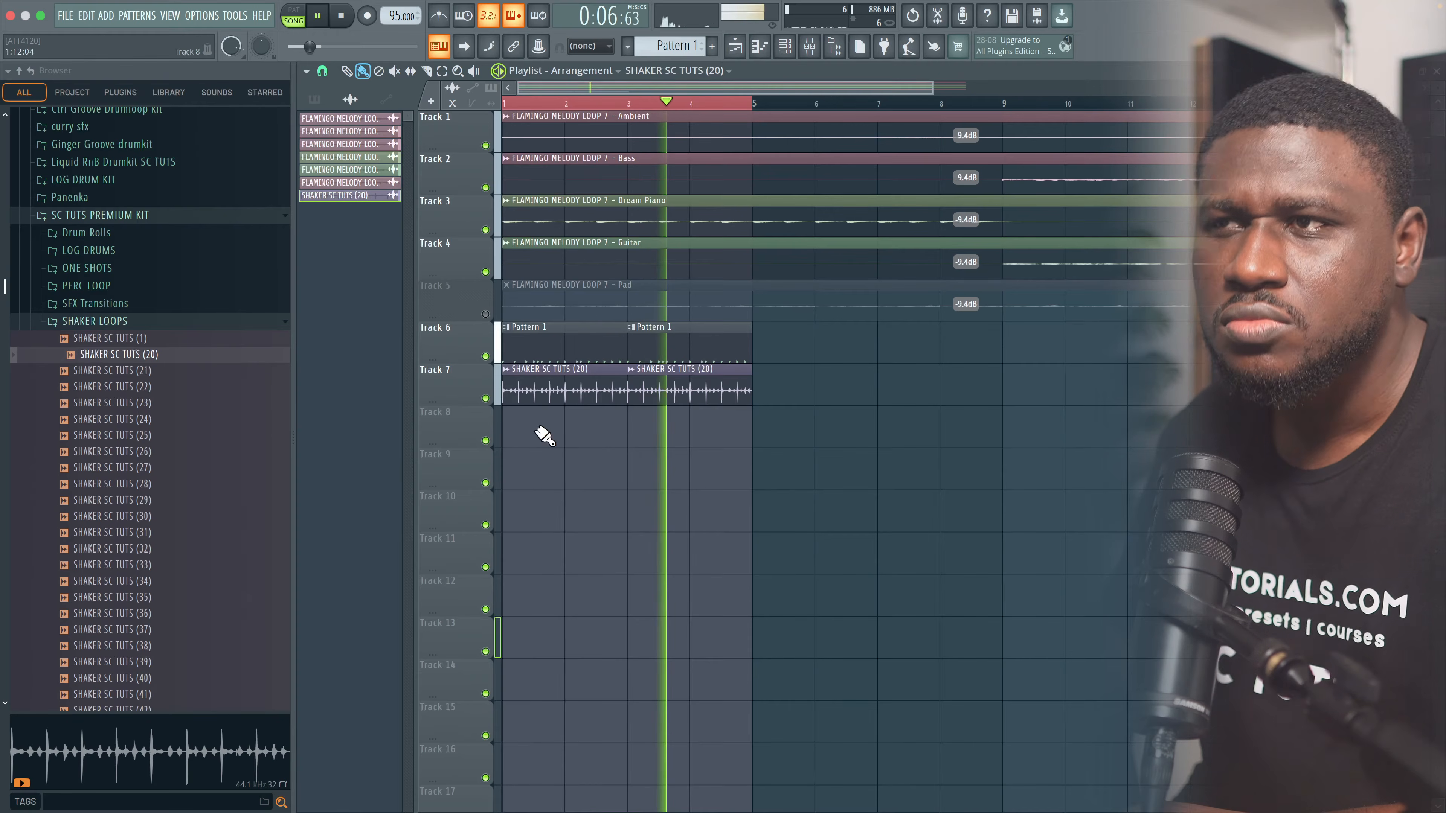
{"action": "key", "text": "space"}
Step: Mute Track 7 and lay two SHAKER SC TUTS (27) clips in Stretch mode on Track 8, covering bars 1 to 4
{"action": "left_click", "coordinate": [484, 400]}
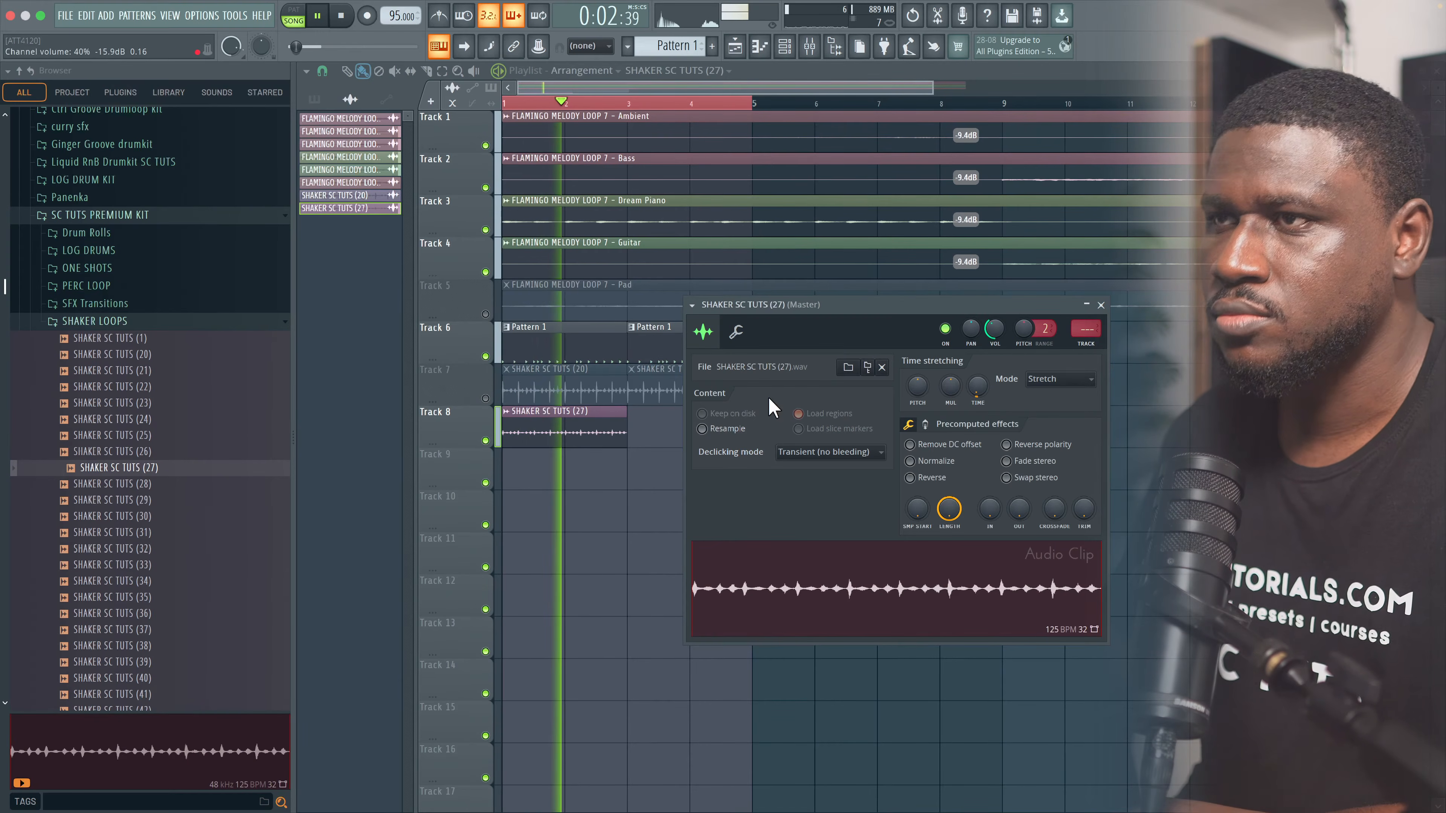
{"action": "left_click", "coordinate": [566, 428]}
{"action": "left_click", "coordinate": [685, 428]}
{"action": "double_click", "coordinate": [682, 450]}
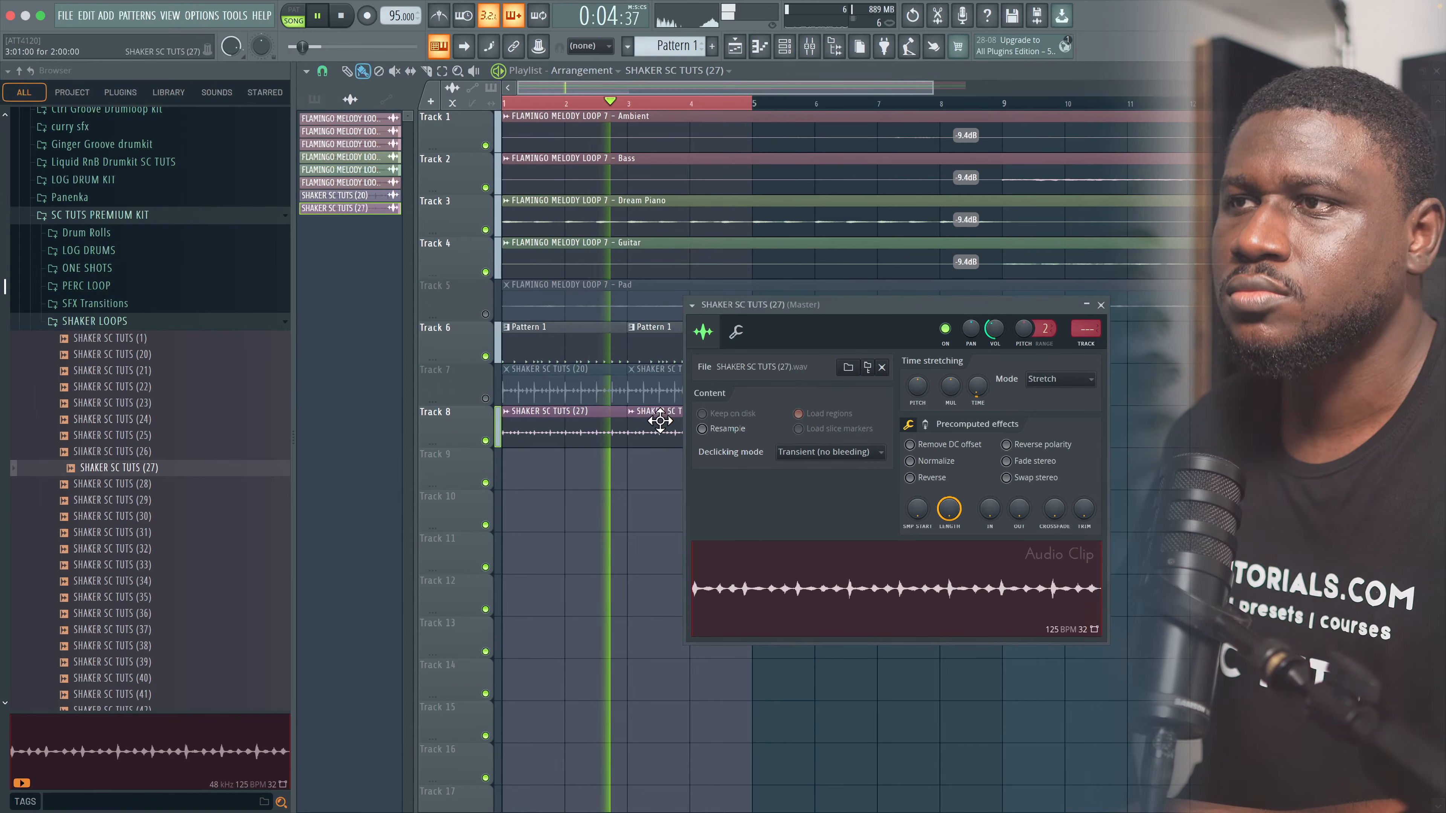
Step: Pitch SHAKER SC TUTS (27) down by 400 cents and reduce its channel volume, checking with playback
{"action": "key", "text": "space"}
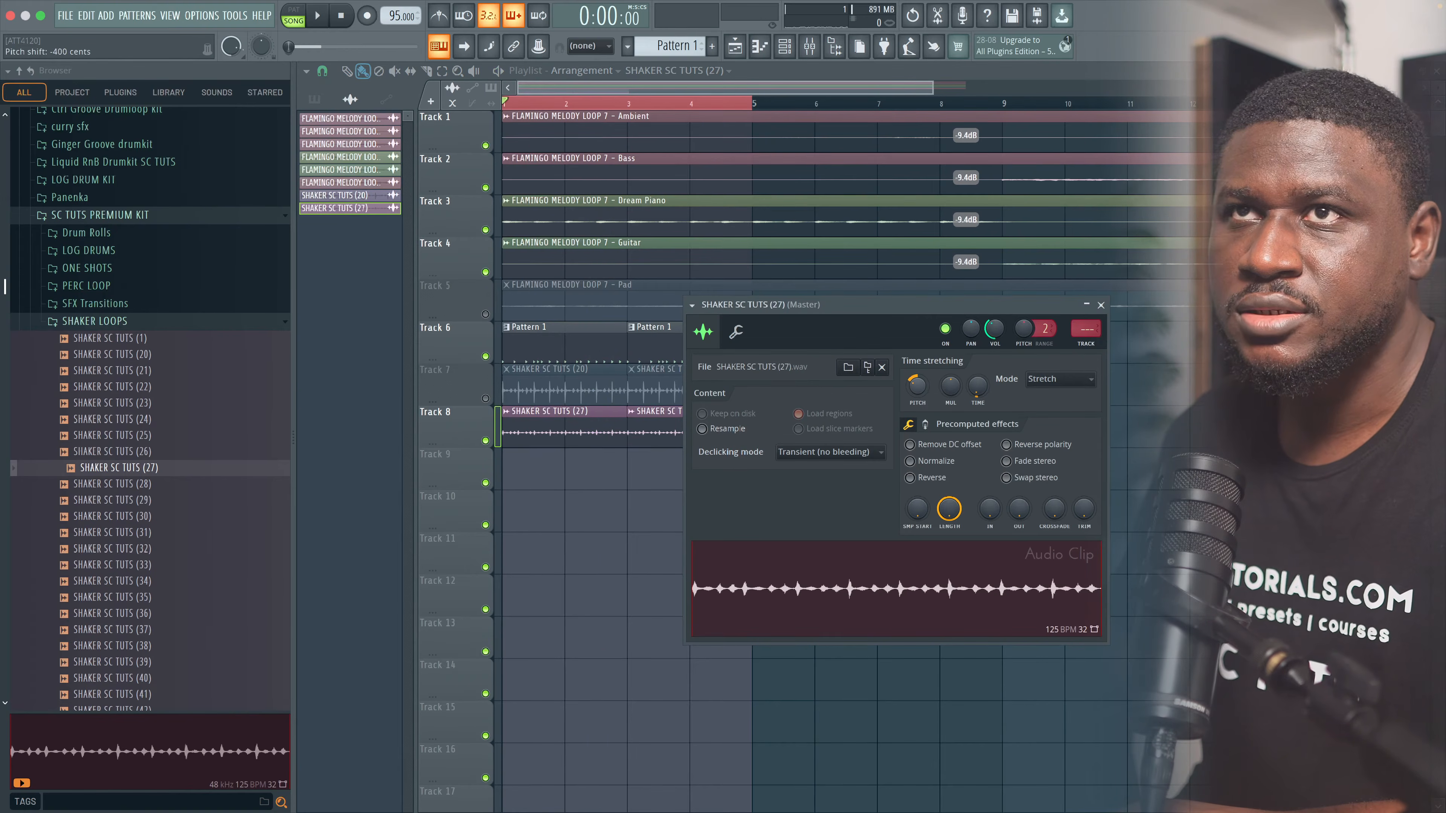
{"action": "left_click_drag", "start_coordinate": [985, 332], "coordinate": [986, 344]}
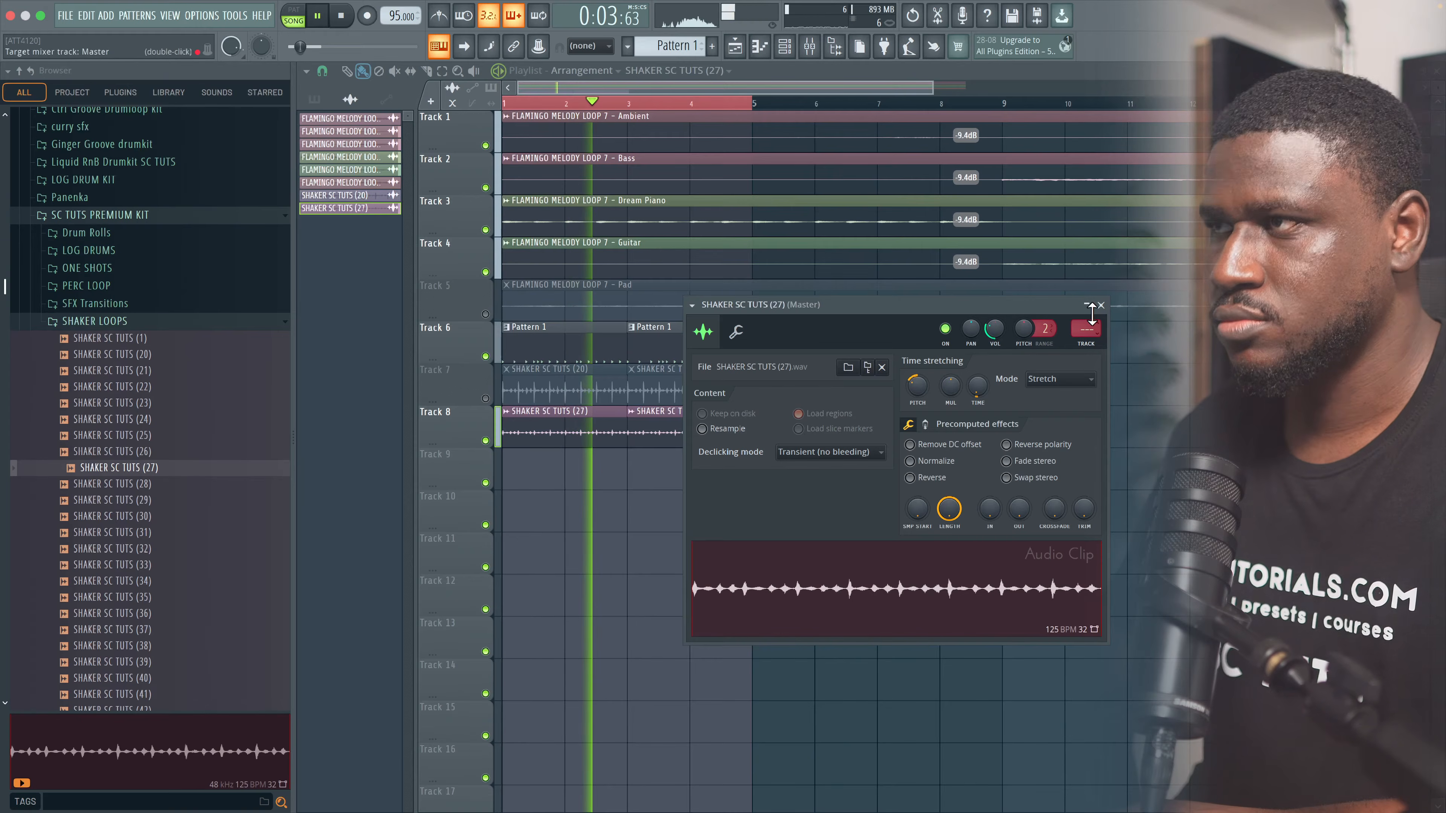
{"action": "left_click", "coordinate": [1101, 306]}
{"action": "key", "text": "space"}
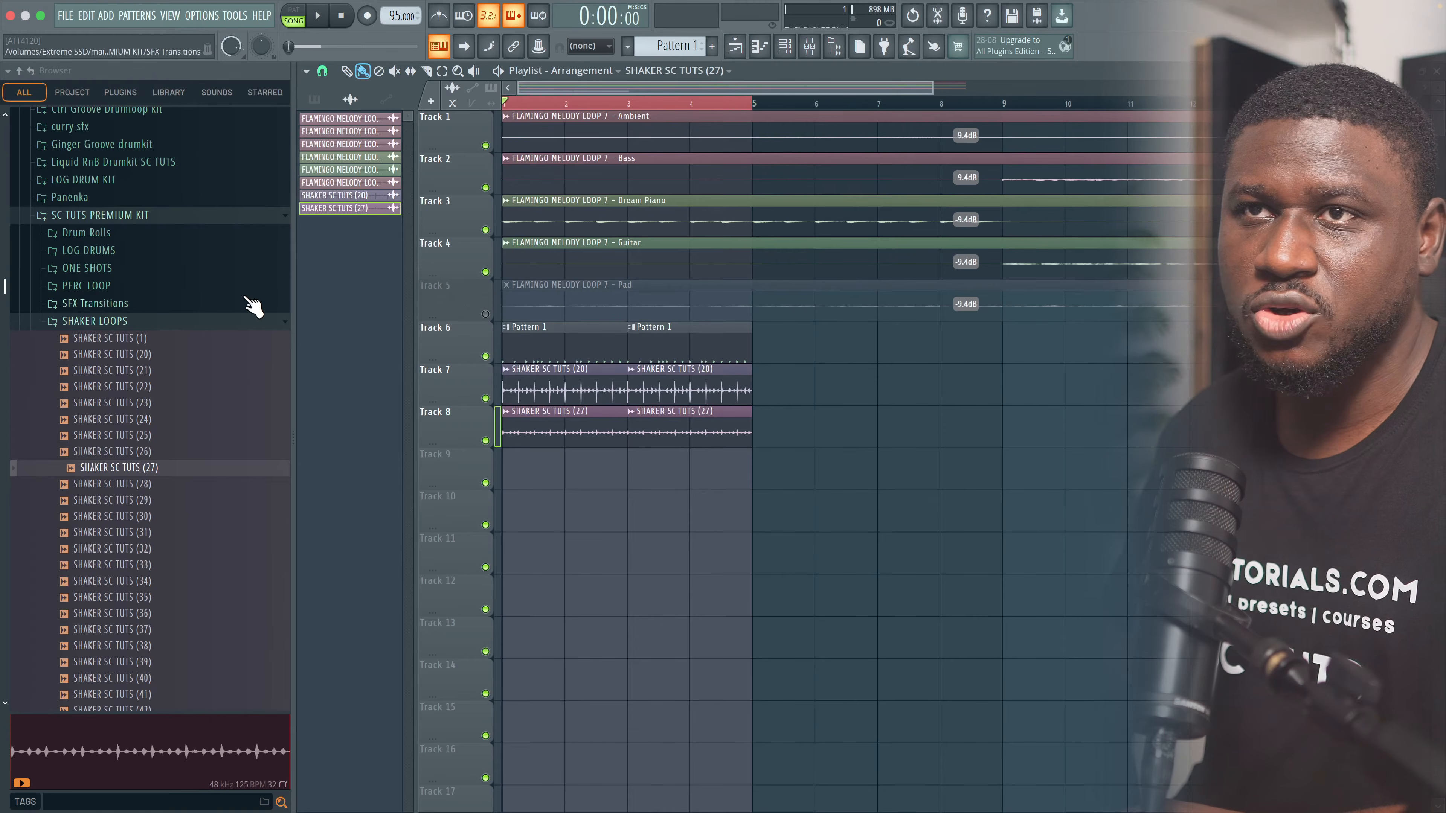
Step: Expand the FLAMINGO Midi chords folder and add a Pure LoFi instrument channel in a new Pattern 2
{"action": "scroll", "coordinate": [139, 326], "scroll_direction": "up", "scroll_amount": 15}
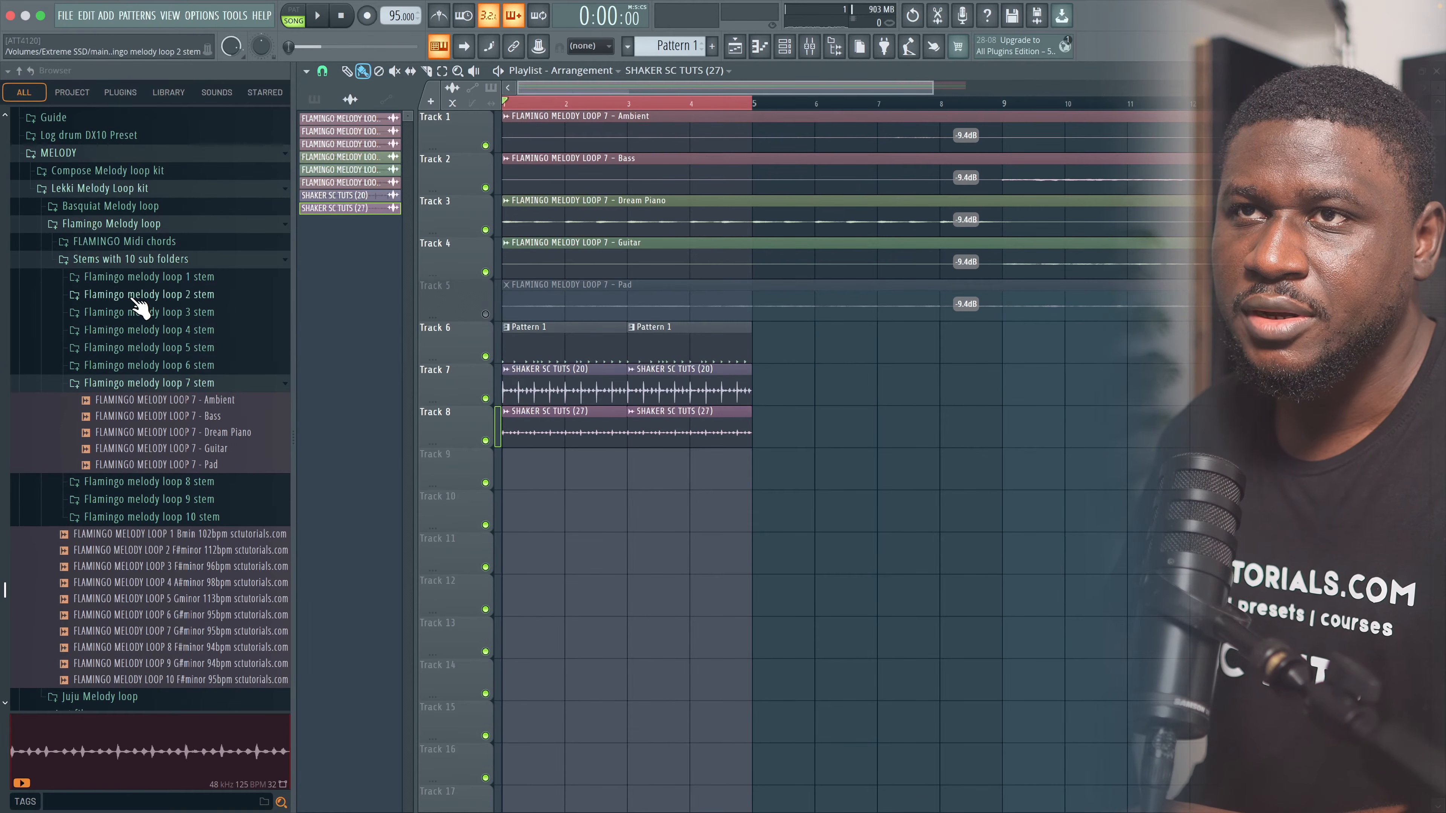
{"action": "left_click", "coordinate": [137, 241]}
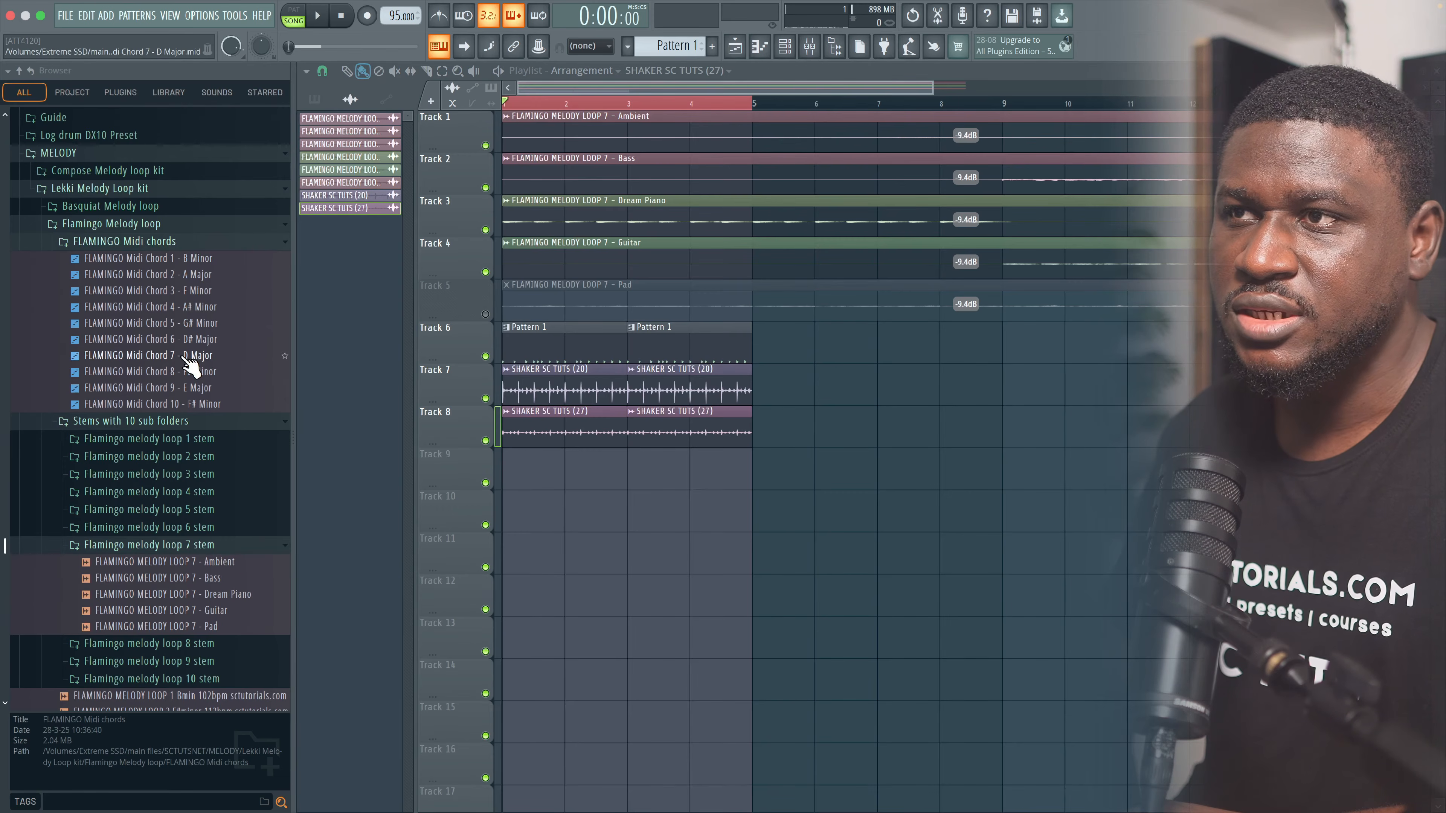
{"action": "left_click", "coordinate": [785, 50]}
{"action": "left_click", "coordinate": [649, 803]}
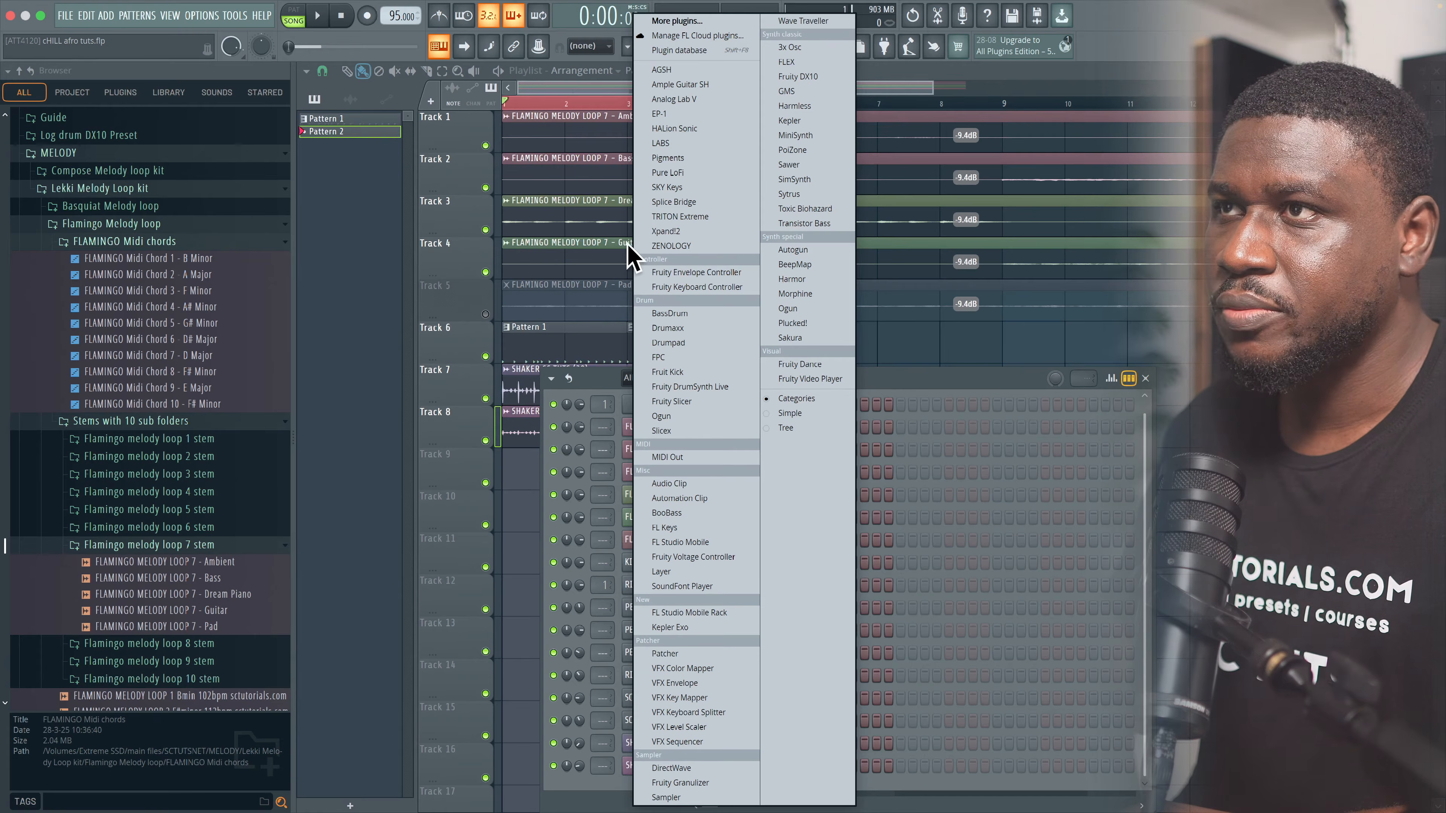
{"action": "left_click", "coordinate": [672, 173]}
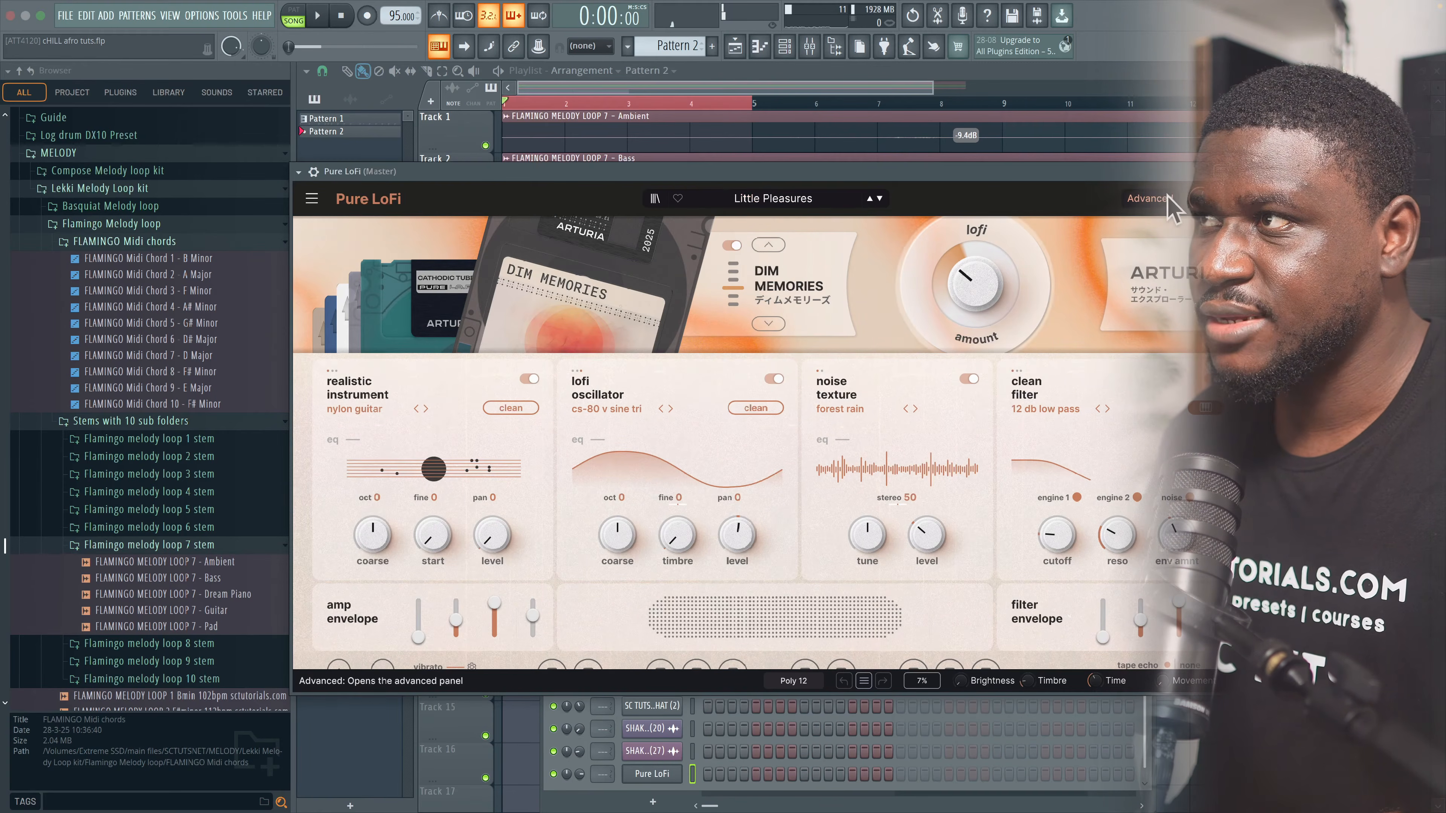
{"action": "left_click", "coordinate": [1209, 171]}
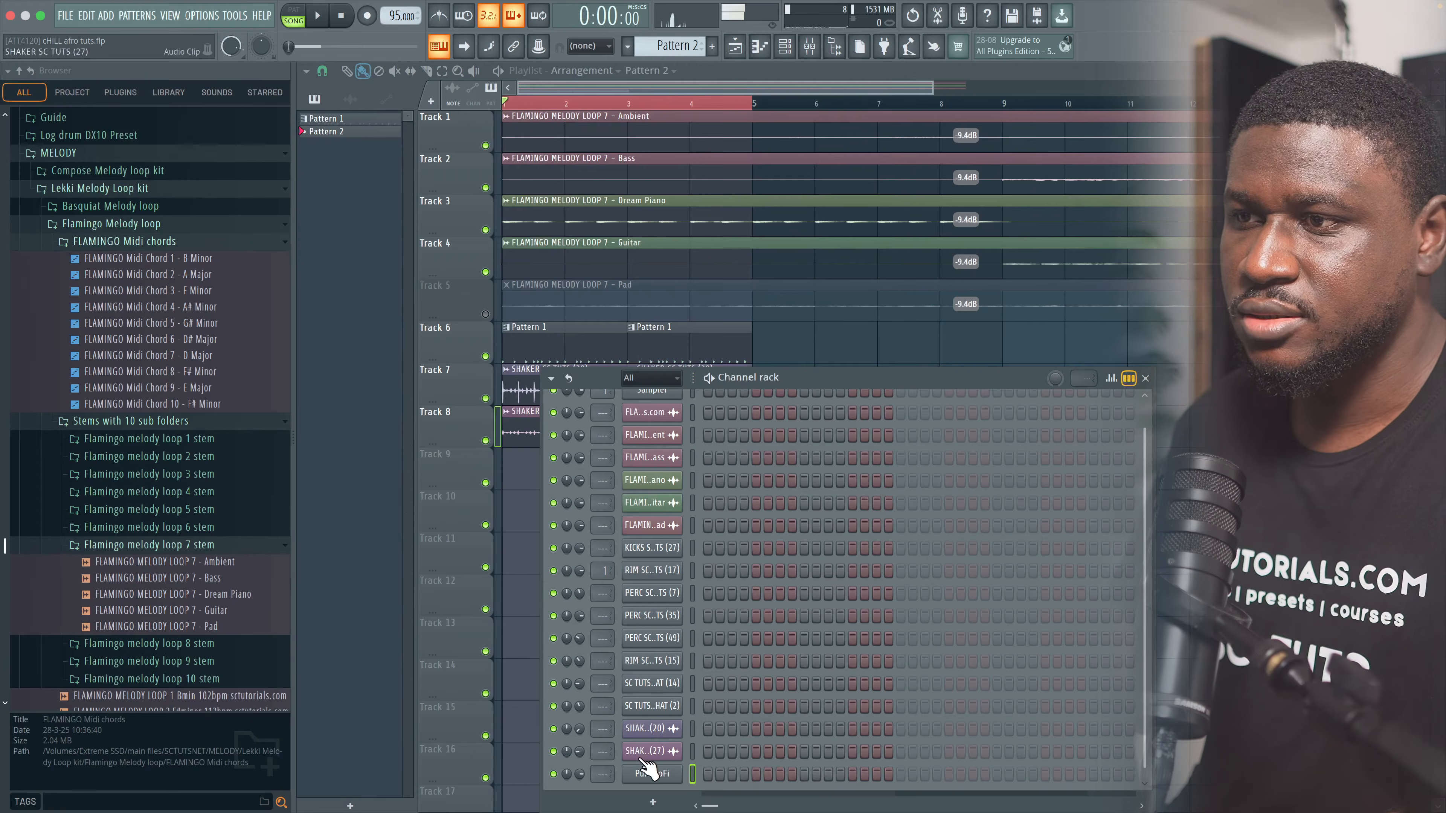
Step: Import FLAMINGO Midi Chord 7 - D Major into the Pure LoFi piano roll and play back the chord progression
{"action": "right_click", "coordinate": [647, 770]}
{"action": "left_click", "coordinate": [740, 609]}
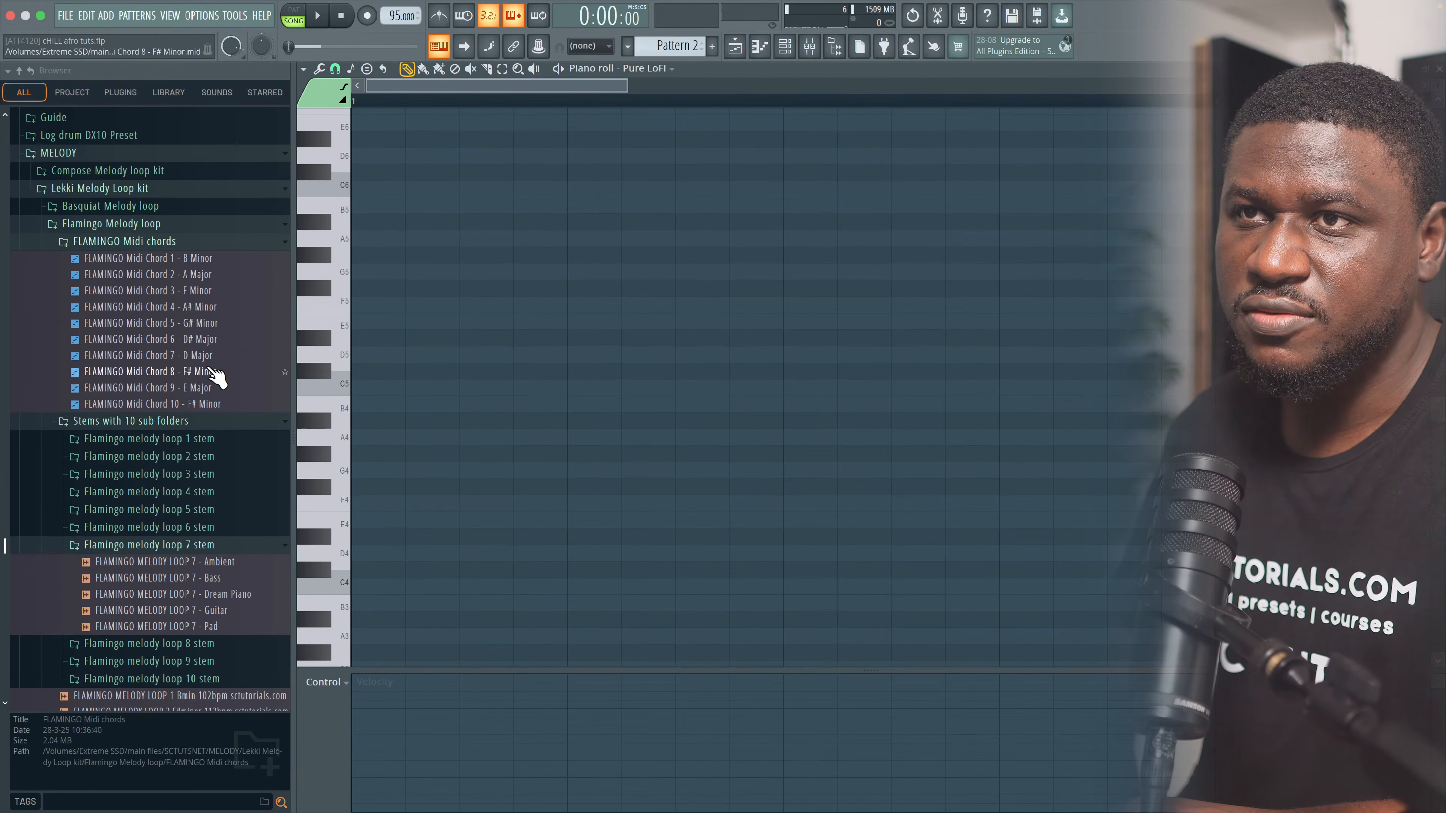
{"action": "left_click_drag", "start_coordinate": [202, 365], "coordinate": [829, 501]}
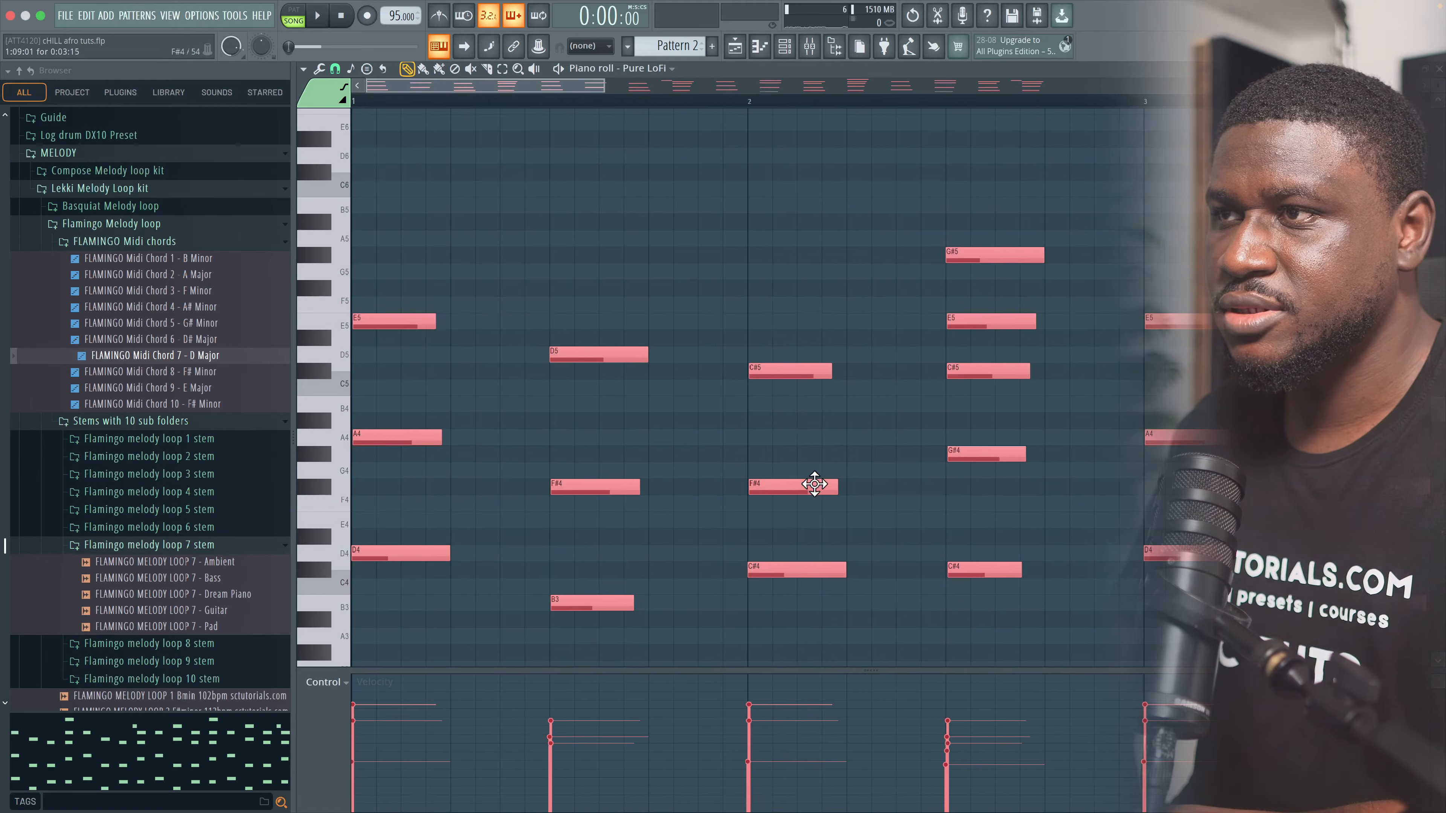
{"action": "key", "text": "space"}
{"action": "key", "text": "space"}
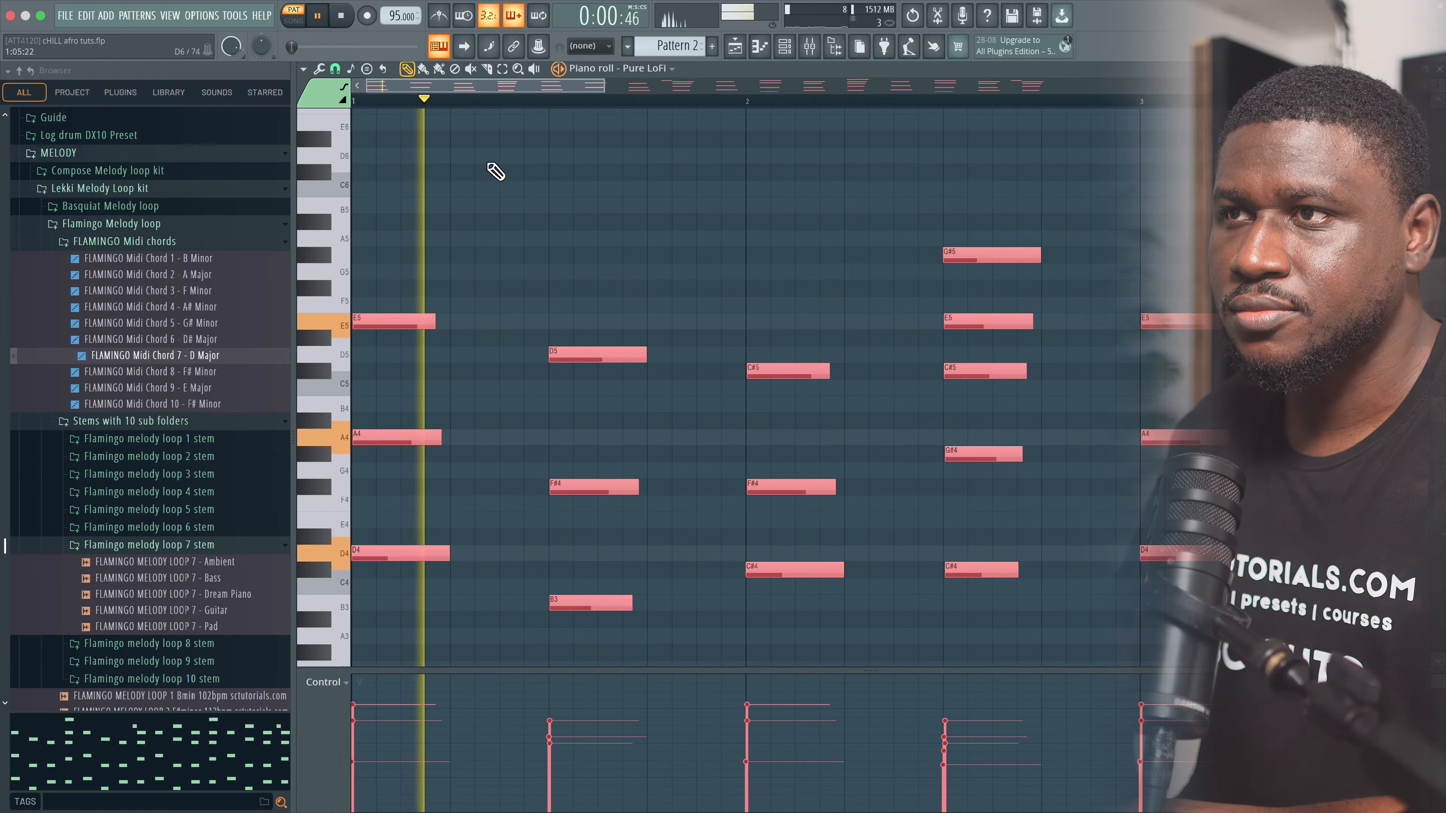
{"action": "scroll", "coordinate": [658, 268], "scroll_direction": "down", "scroll_amount": 3}
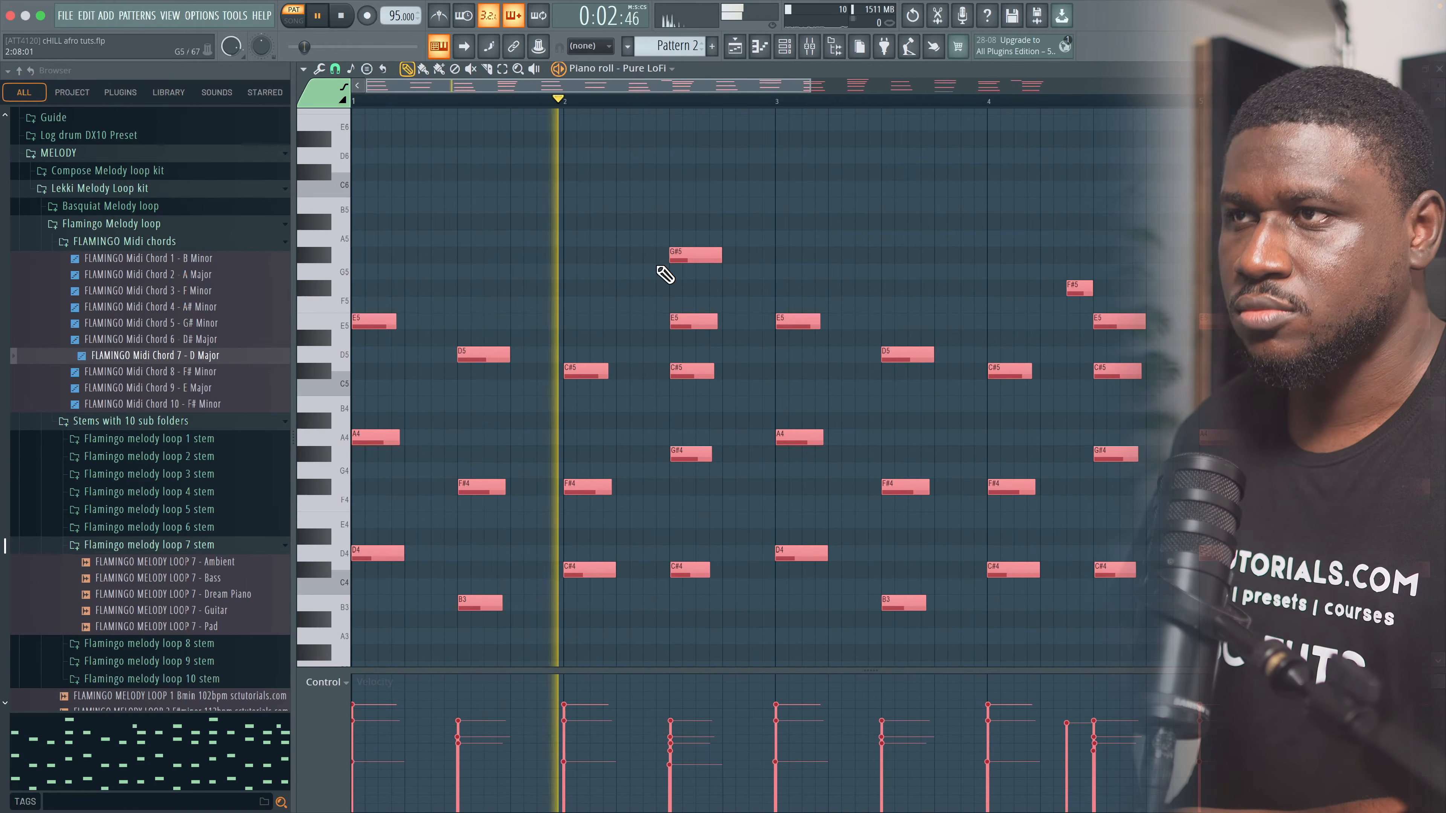
{"action": "scroll", "coordinate": [665, 275], "scroll_direction": "down", "scroll_amount": 2}
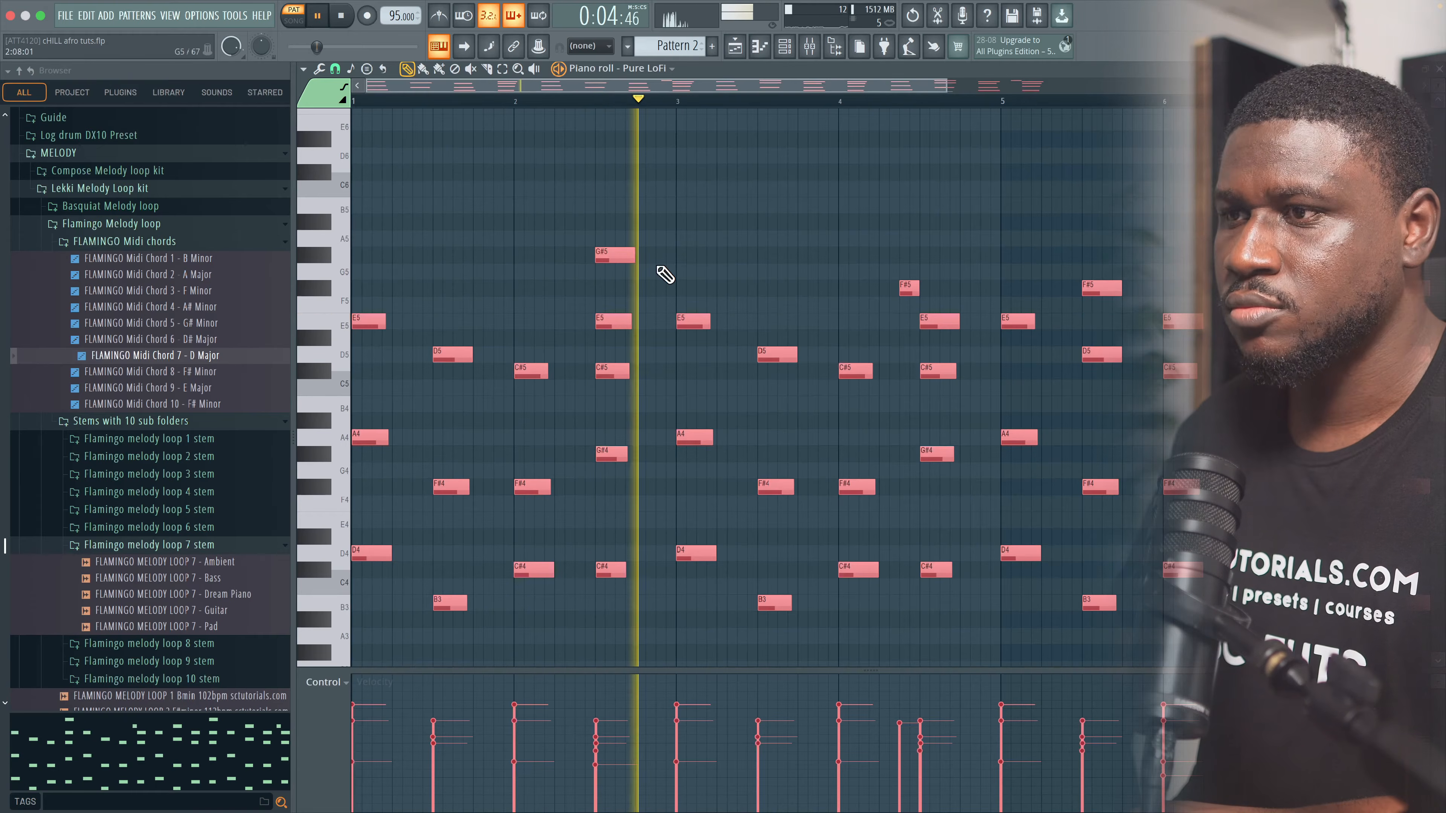
{"action": "key", "text": "space"}
Step: Shift all the Pure LoFi chord notes three steps later in the piano roll, checking the timing with song playback
{"action": "left_click", "coordinate": [784, 49]}
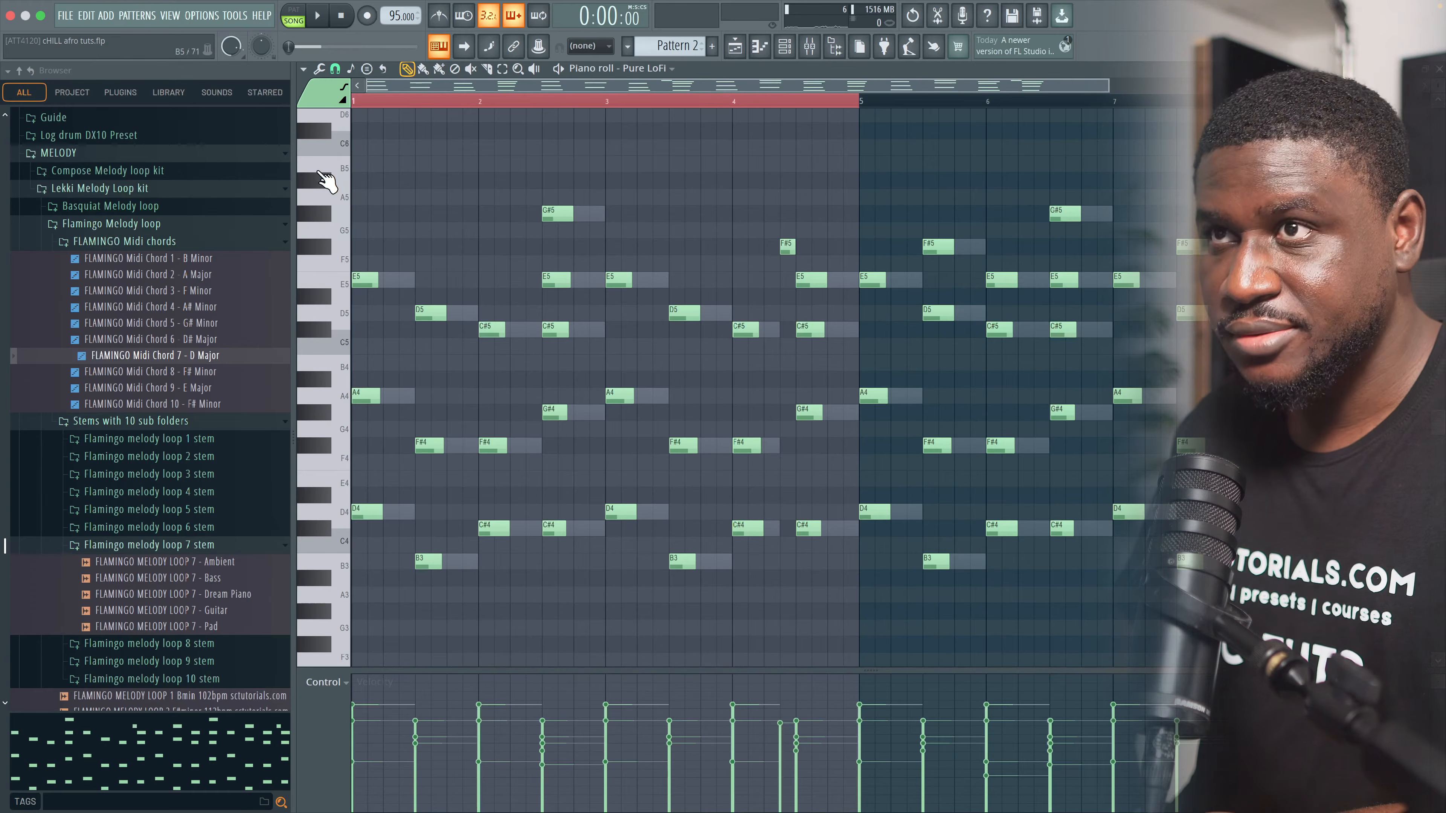
{"action": "key", "text": "space"}
{"action": "scroll", "coordinate": [332, 333], "scroll_direction": "up", "scroll_amount": 2}
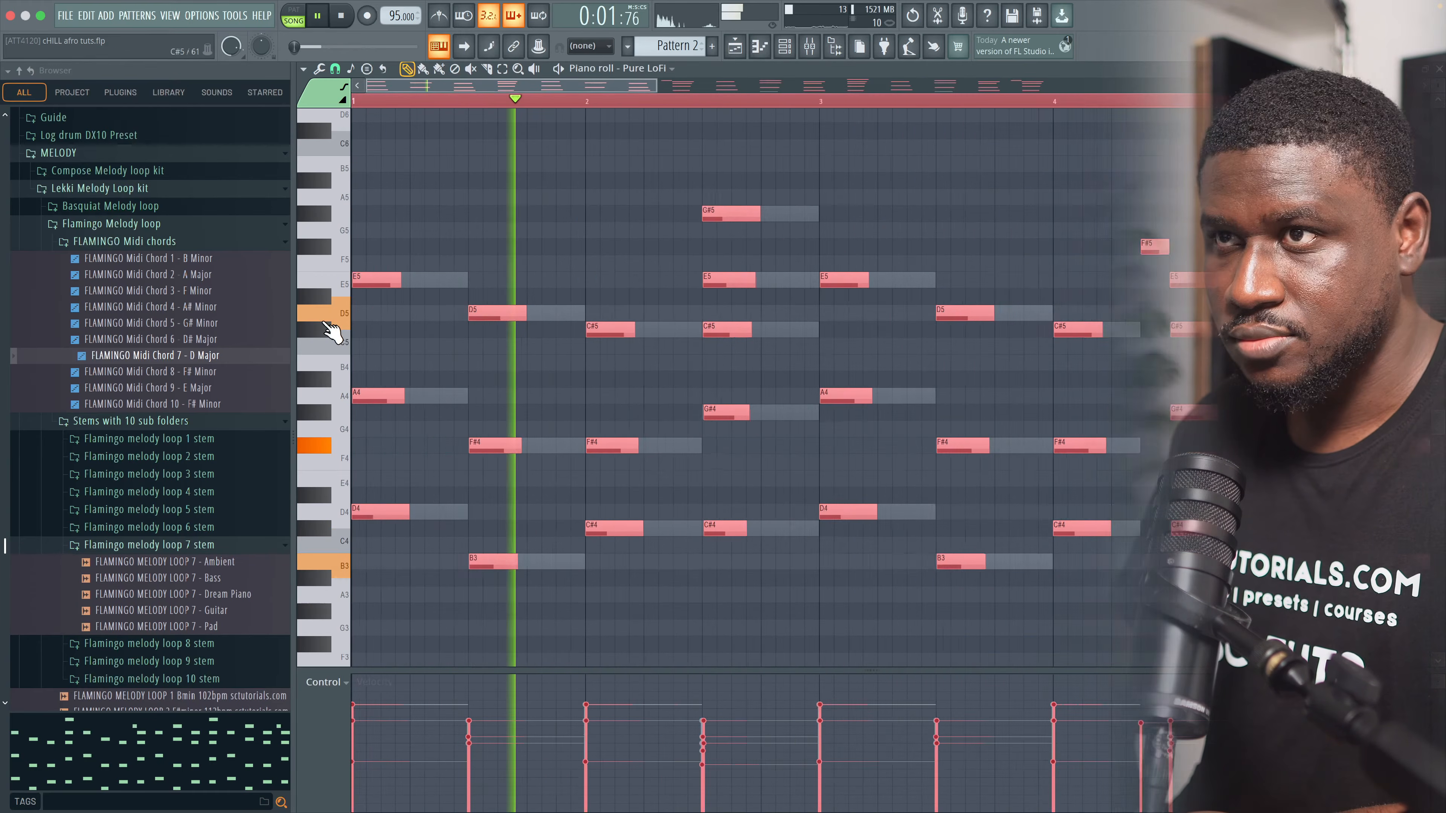
{"action": "scroll", "coordinate": [324, 322], "scroll_direction": "up", "scroll_amount": 2}
{"action": "key", "text": "space"}
{"action": "left_click_drag", "start_coordinate": [368, 276], "coordinate": [430, 271]}
{"action": "key", "text": "space"}
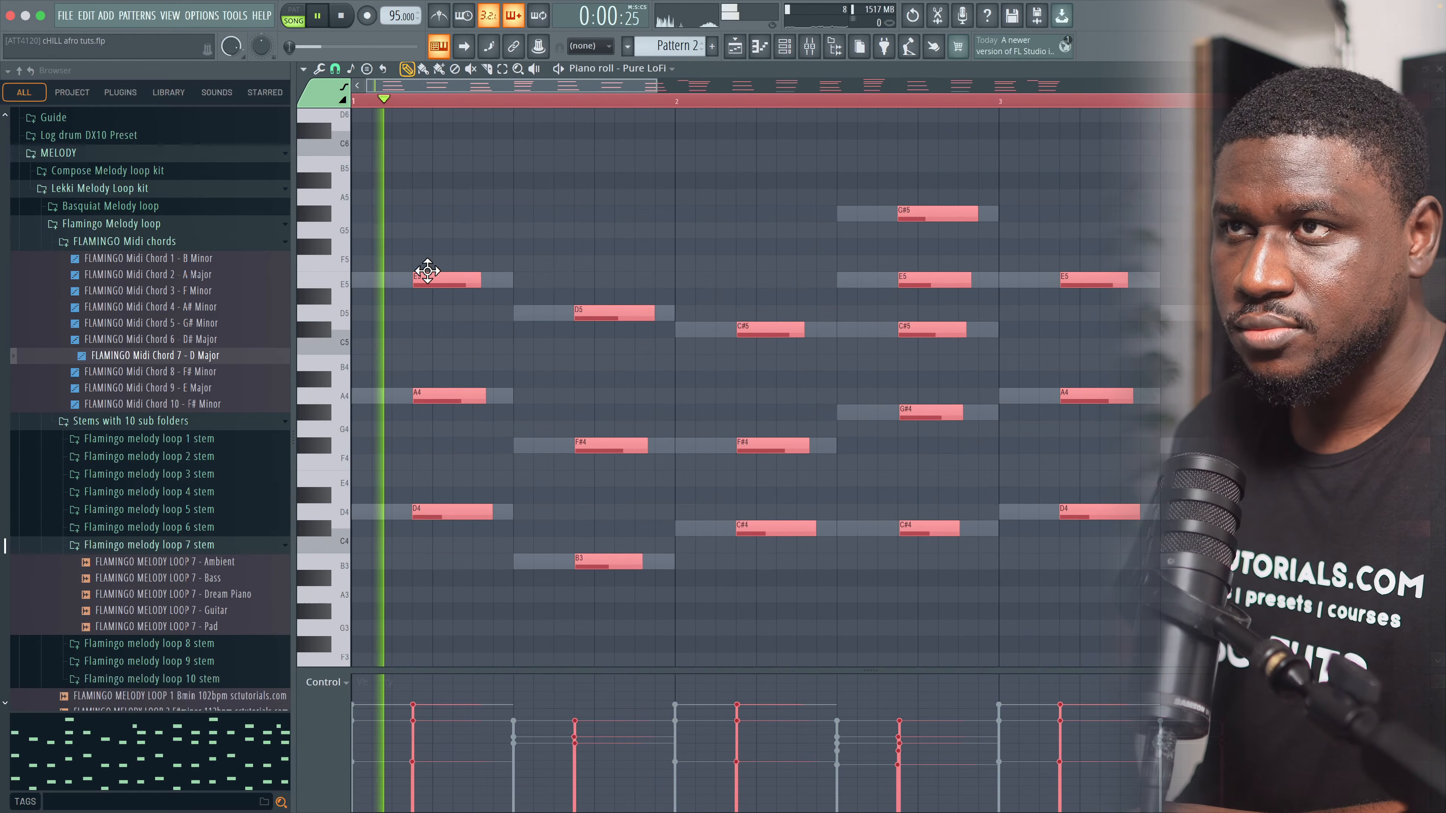
Step: Shift all the Pure LoFi chord notes to start two steps after the beat and raise them an octave, checking with playback
{"action": "key", "text": "space"}
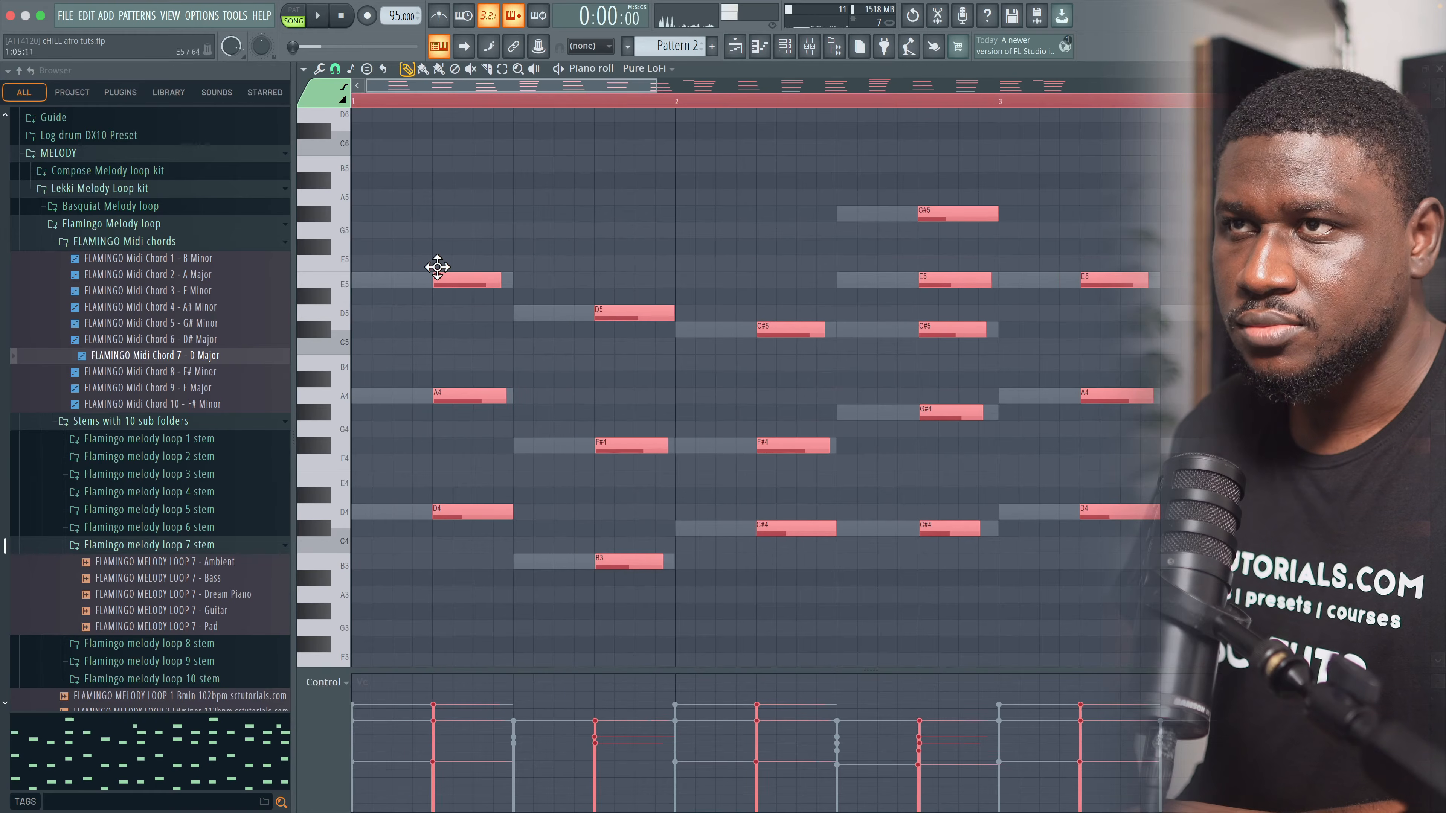
{"action": "key", "text": "space"}
{"action": "key", "text": "space"}
{"action": "key", "text": "space"}
{"action": "mouse_move", "coordinate": [414, 281]}
{"action": "left_mouse_down"}
{"action": "mouse_move", "coordinate": [398, 278]}
{"action": "mouse_move", "coordinate": [478, 265]}
{"action": "mouse_move", "coordinate": [396, 274]}
{"action": "left_mouse_up"}
{"action": "key", "text": "space"}
{"action": "key", "text": "space"}
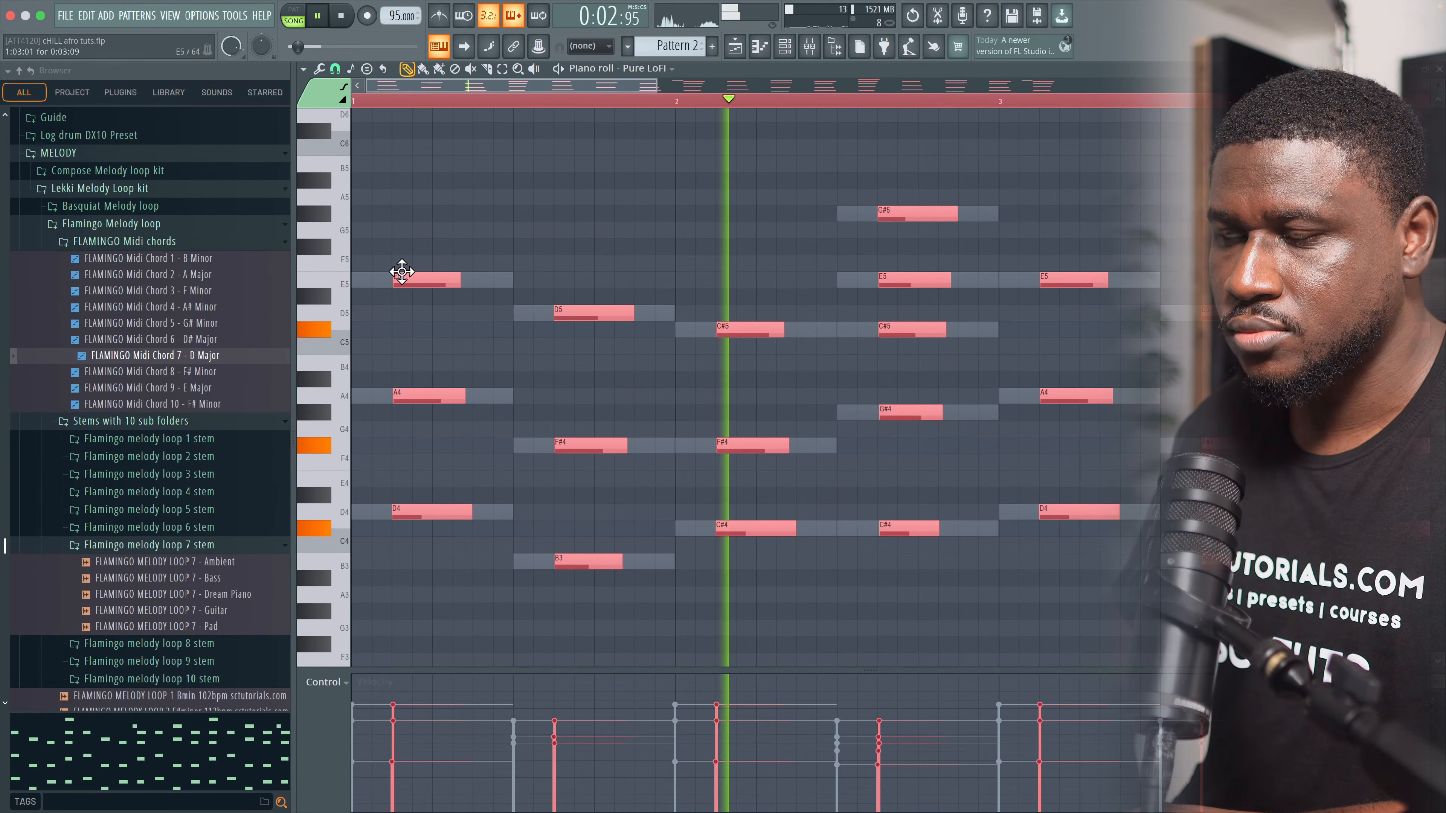
{"action": "key", "text": "space"}
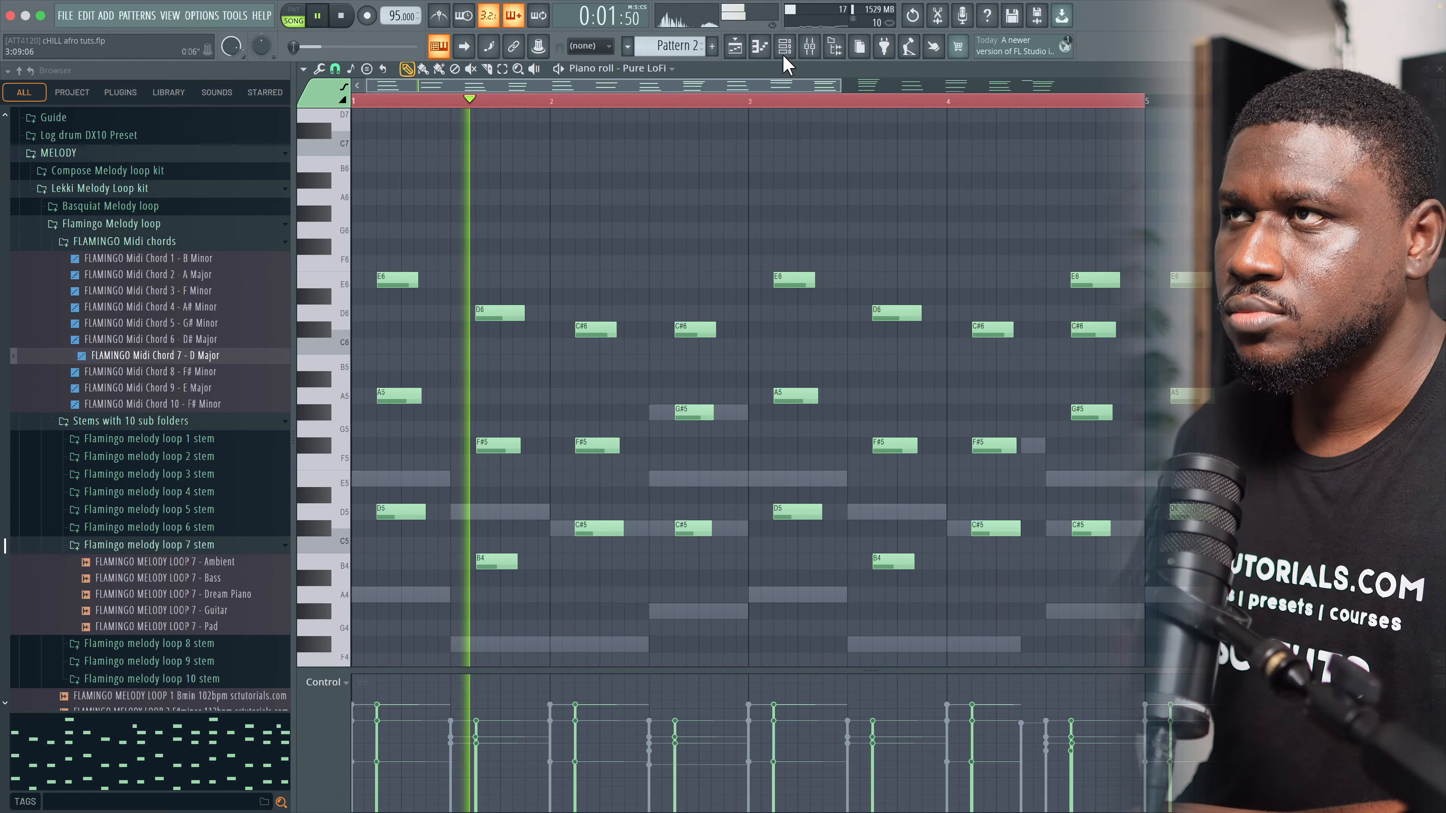
Step: Set the Pure LoFi channel volume to 30% in the channel rack and replay the song
{"action": "key", "text": "F6"}
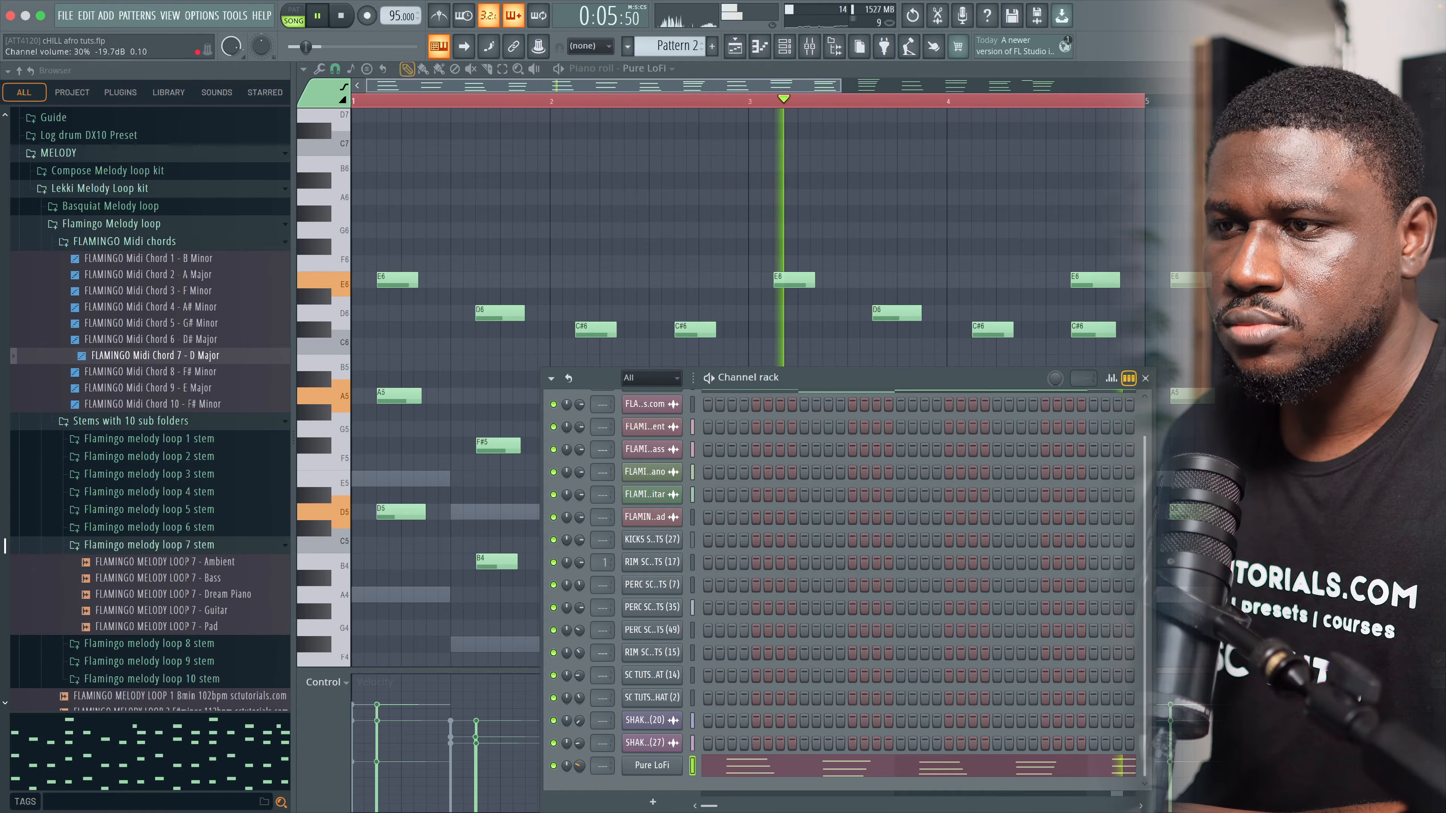
{"action": "left_click", "coordinate": [491, 660]}
{"action": "key", "text": "space"}
{"action": "key", "text": "space"}
Step: Delete the D6, F#5 and B4 notes in bars 1 and 3, the C#6 late in bar 2 and the E6 in bar 4
{"action": "right_click", "coordinate": [516, 314]}
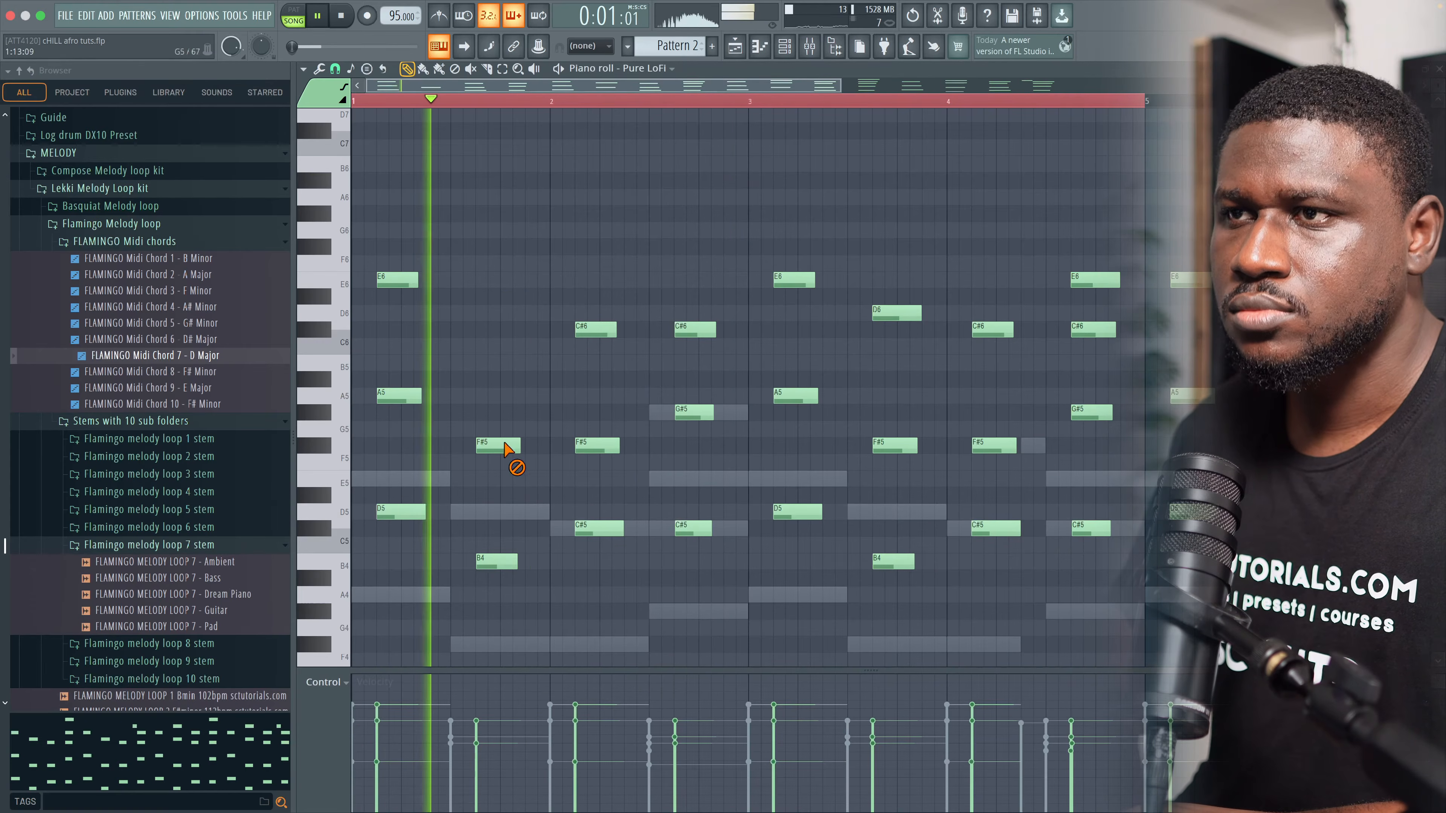
{"action": "right_click", "coordinate": [515, 446]}
{"action": "right_click", "coordinate": [511, 562]}
{"action": "right_click", "coordinate": [696, 329]}
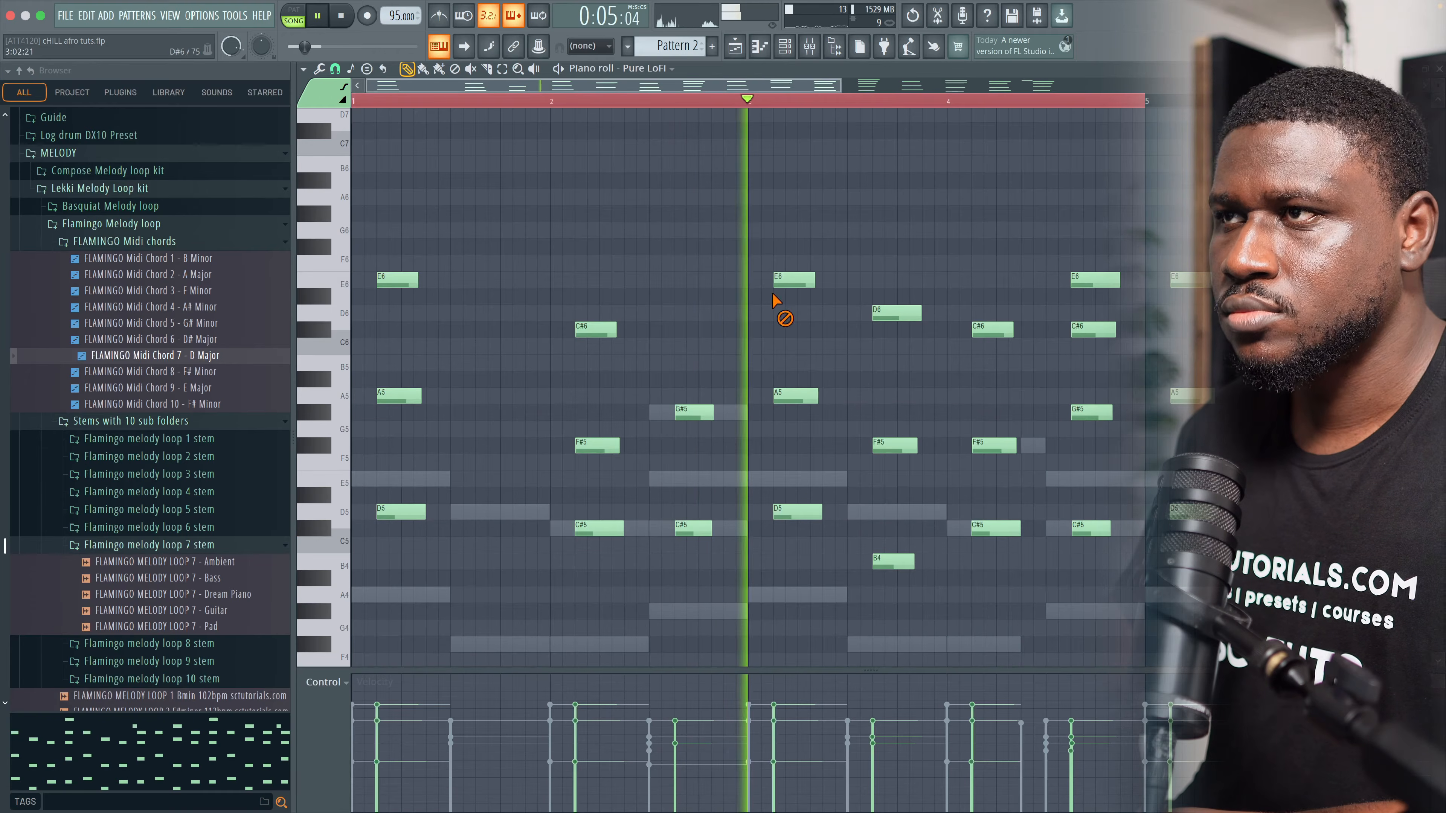
{"action": "right_click", "coordinate": [888, 314]}
{"action": "right_click", "coordinate": [894, 446]}
{"action": "right_click", "coordinate": [893, 561]}
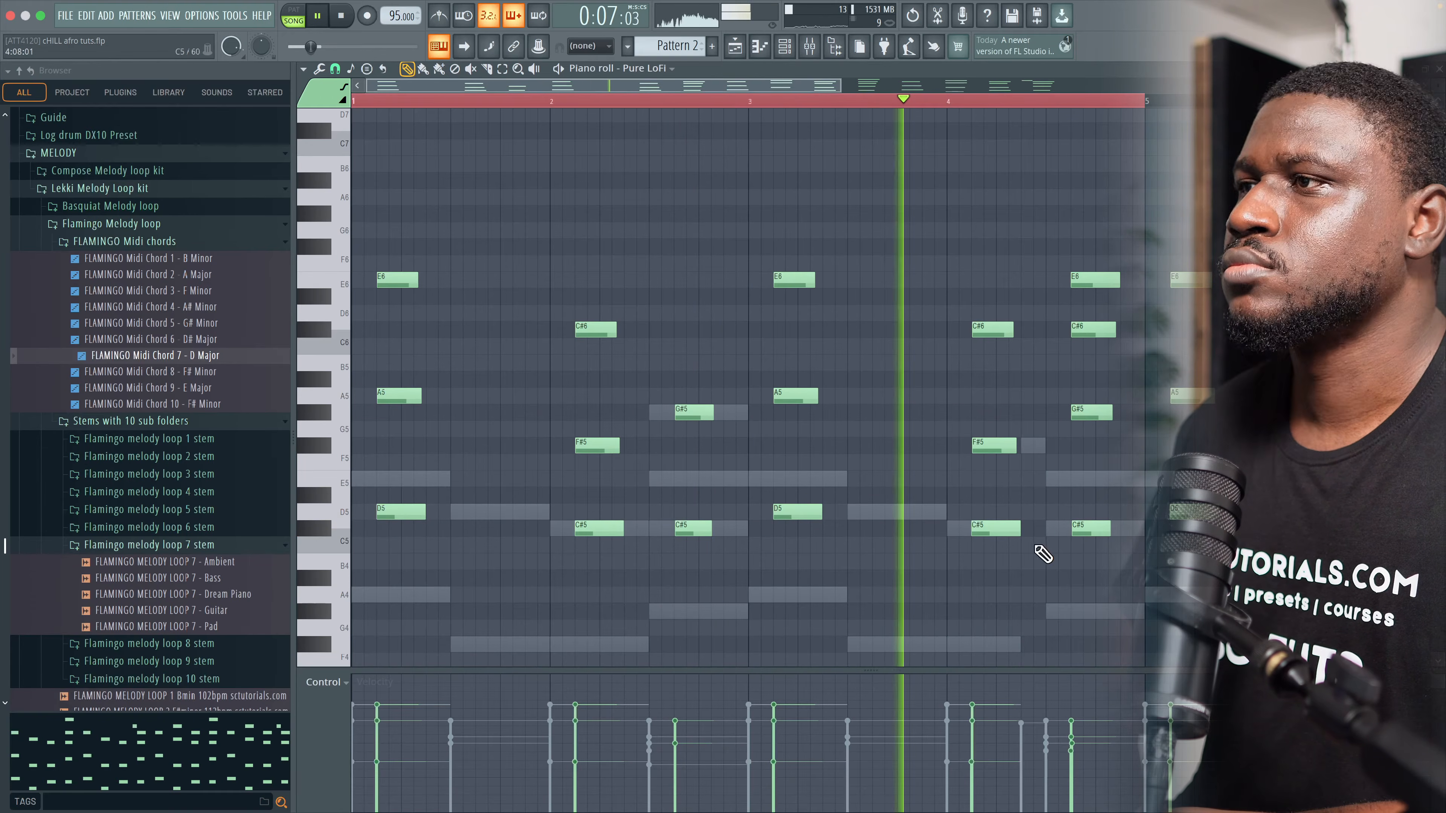
{"action": "right_click", "coordinate": [1090, 280]}
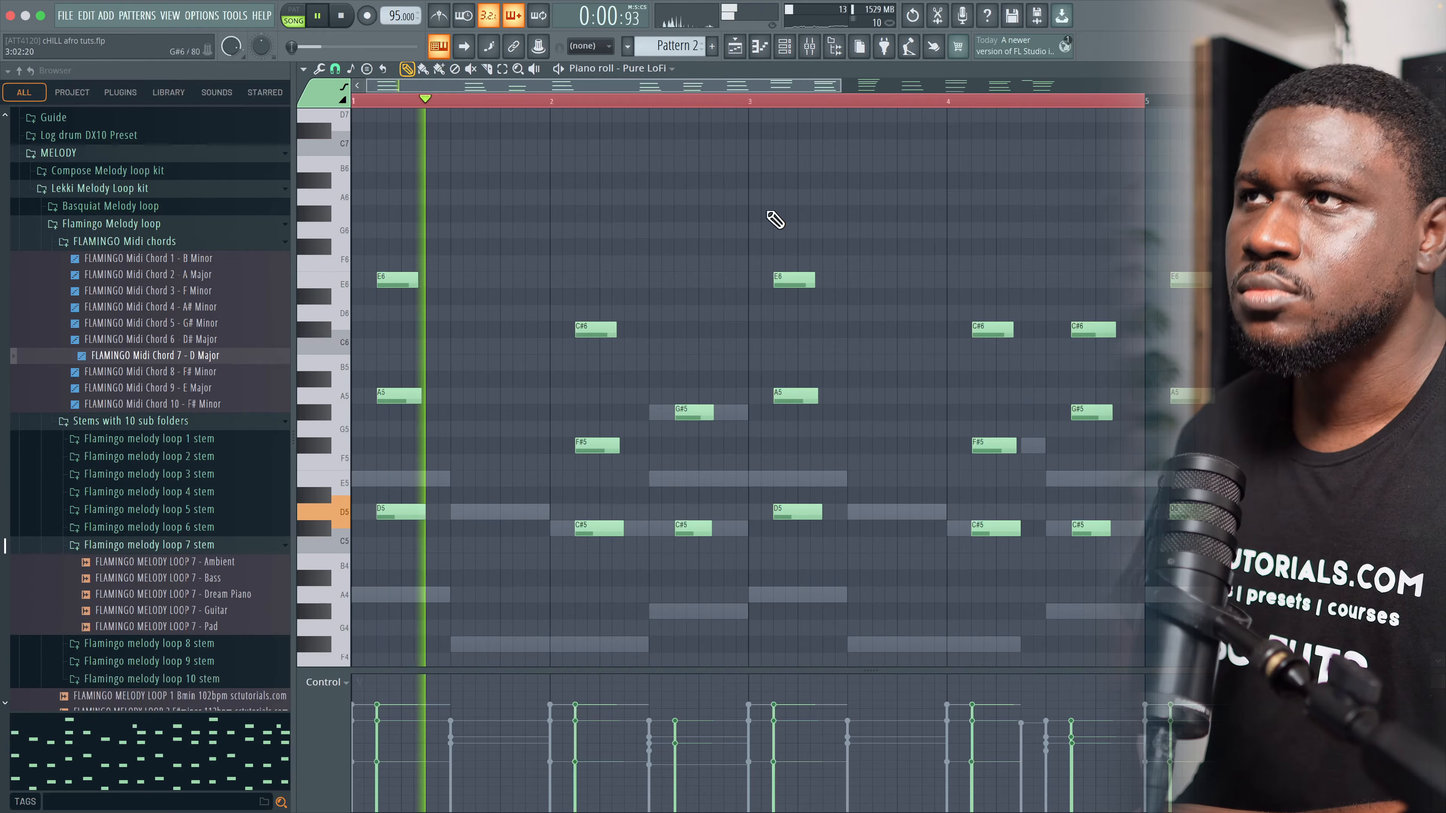
Step: Unmute the Pad stem on Track 5 of the Playlist and play the song
{"action": "left_click", "coordinate": [784, 49]}
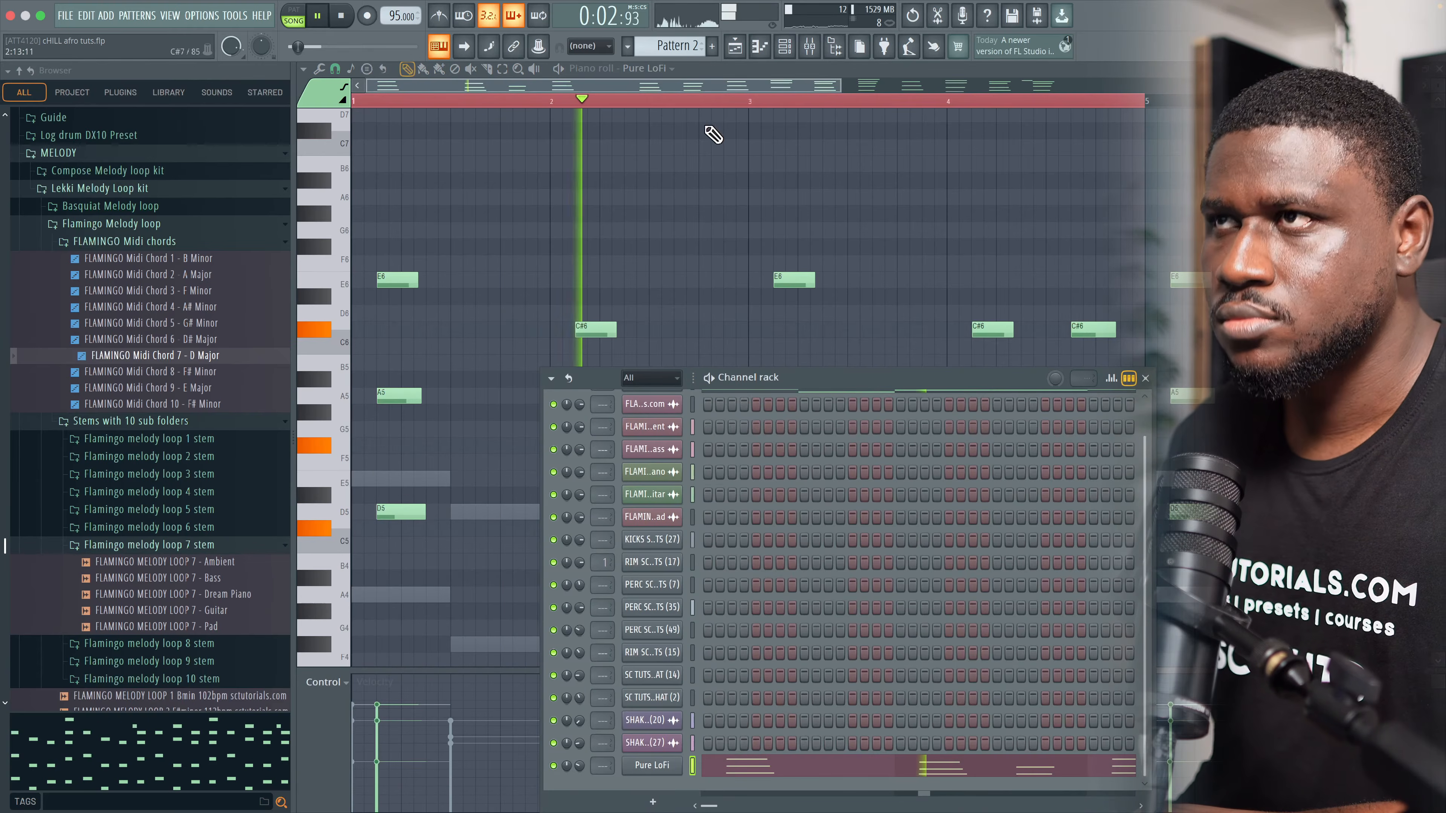
{"action": "left_click_drag", "start_coordinate": [833, 378], "coordinate": [826, 173]}
{"action": "key", "text": "space"}
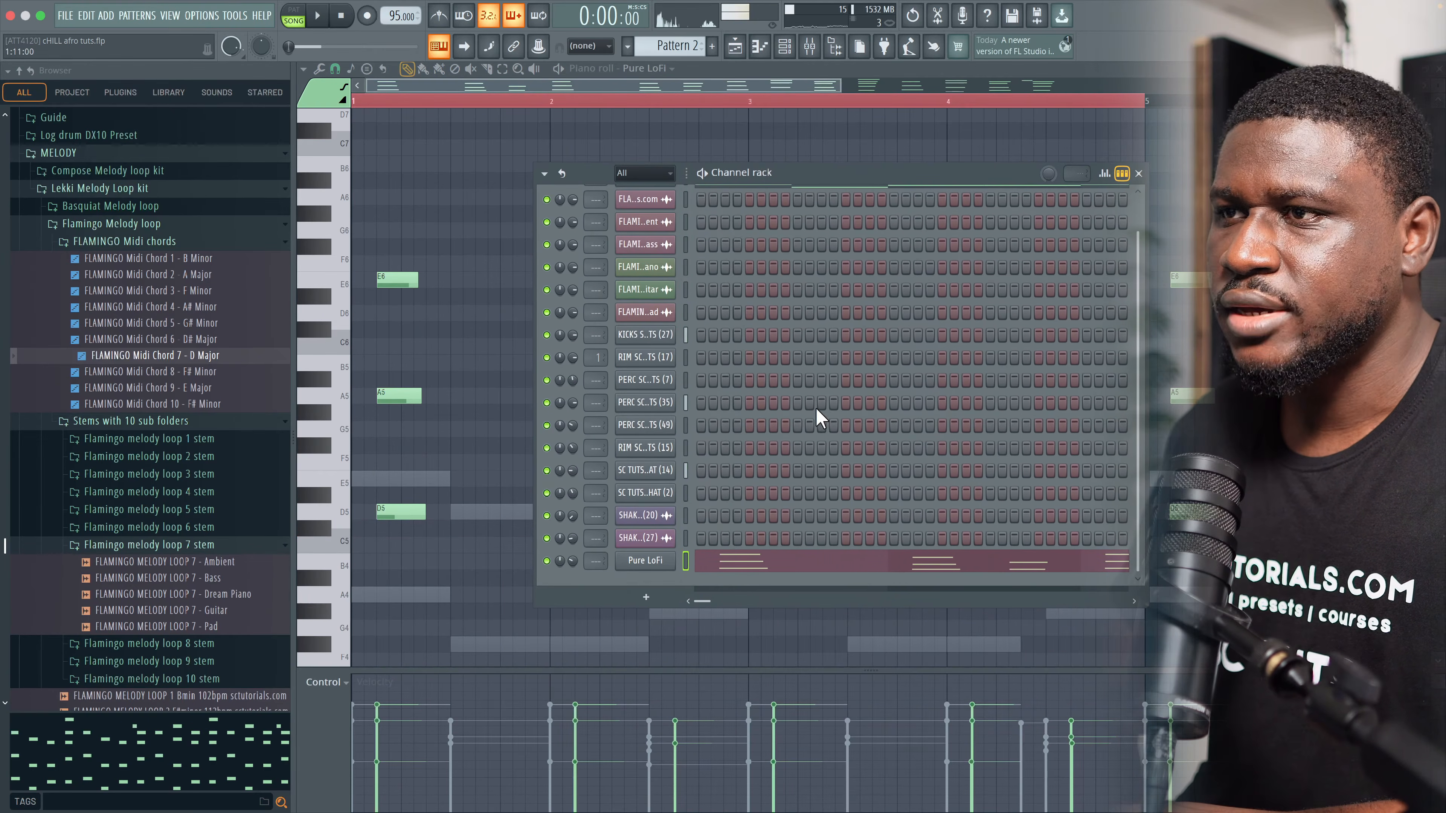
{"action": "left_click", "coordinate": [735, 48]}
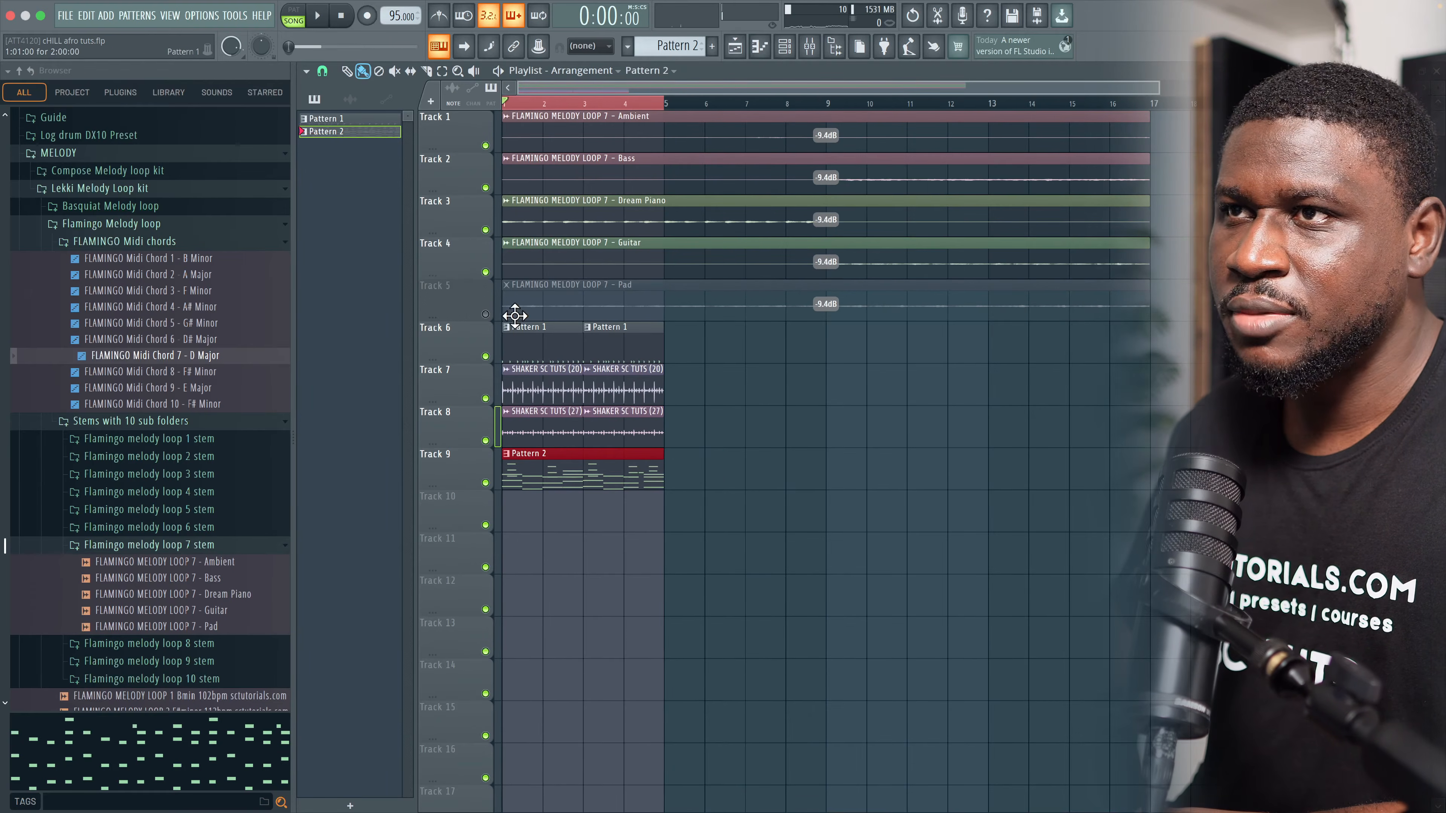
{"action": "left_click", "coordinate": [482, 314]}
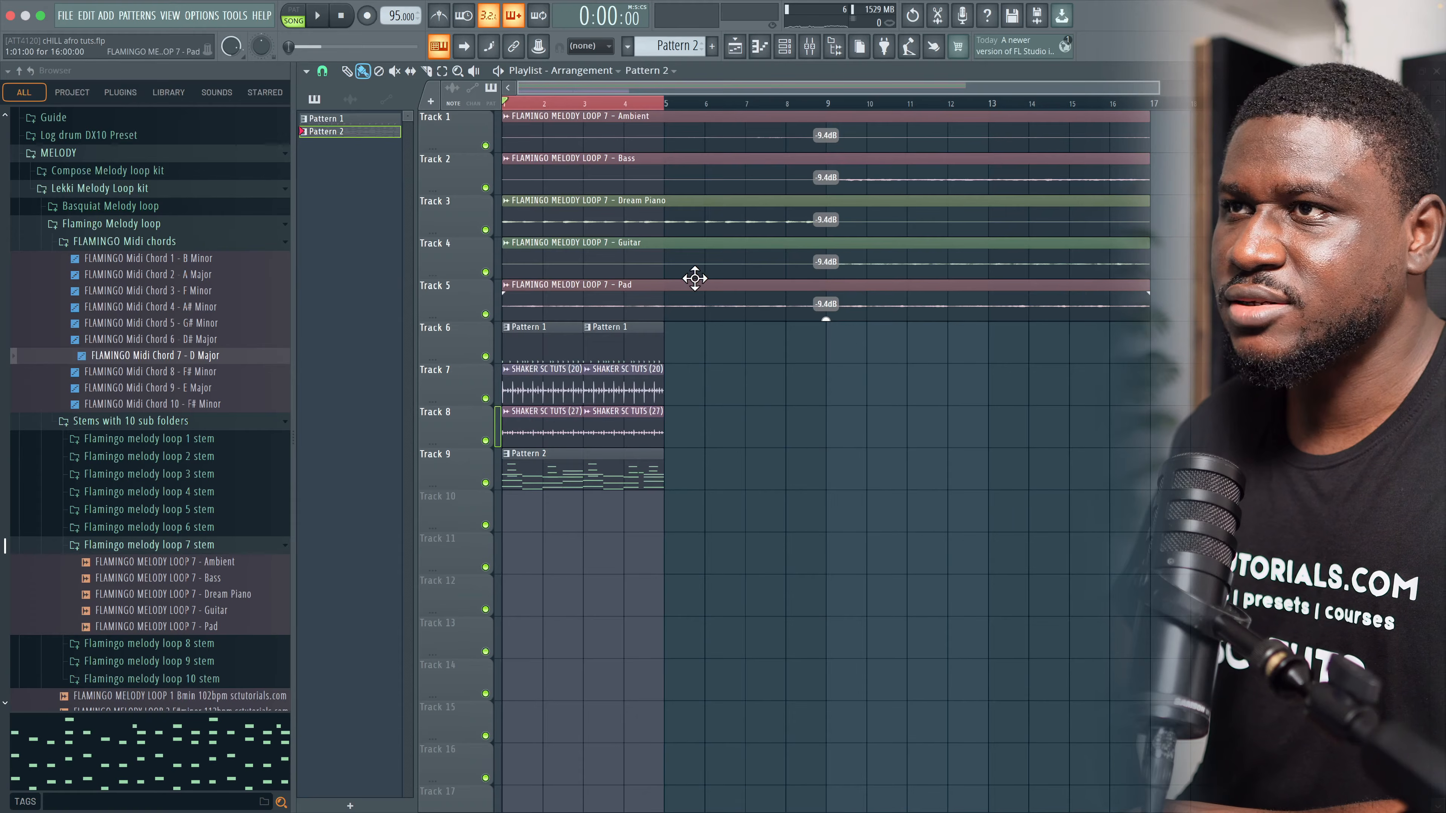
{"action": "key", "text": "space"}
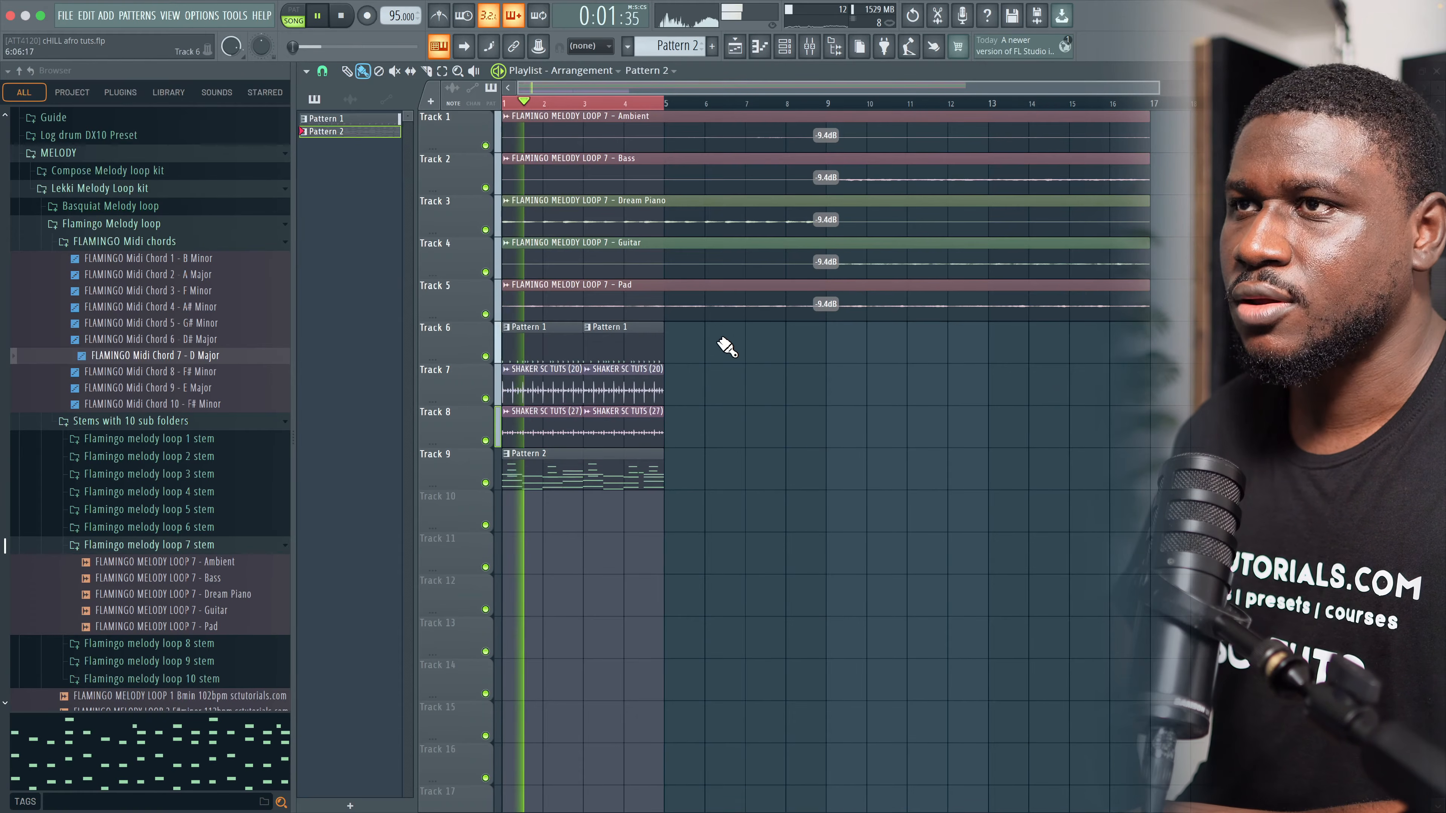
Step: Slice all five melody stem clips at bar 5 and delete the Pad section after the cut
{"action": "left_click", "coordinate": [426, 71]}
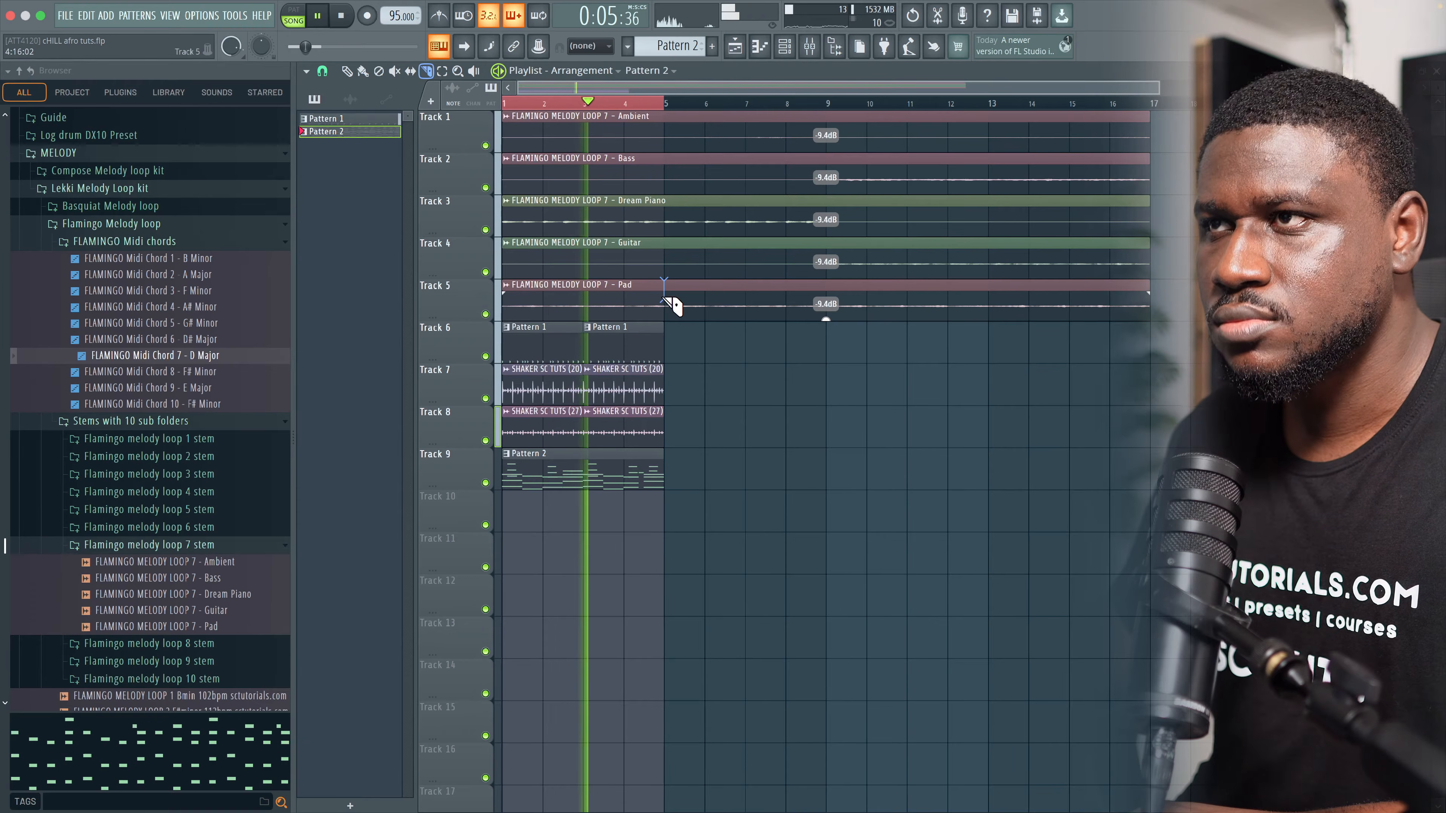
{"action": "left_click_drag", "start_coordinate": [677, 136], "coordinate": [672, 294]}
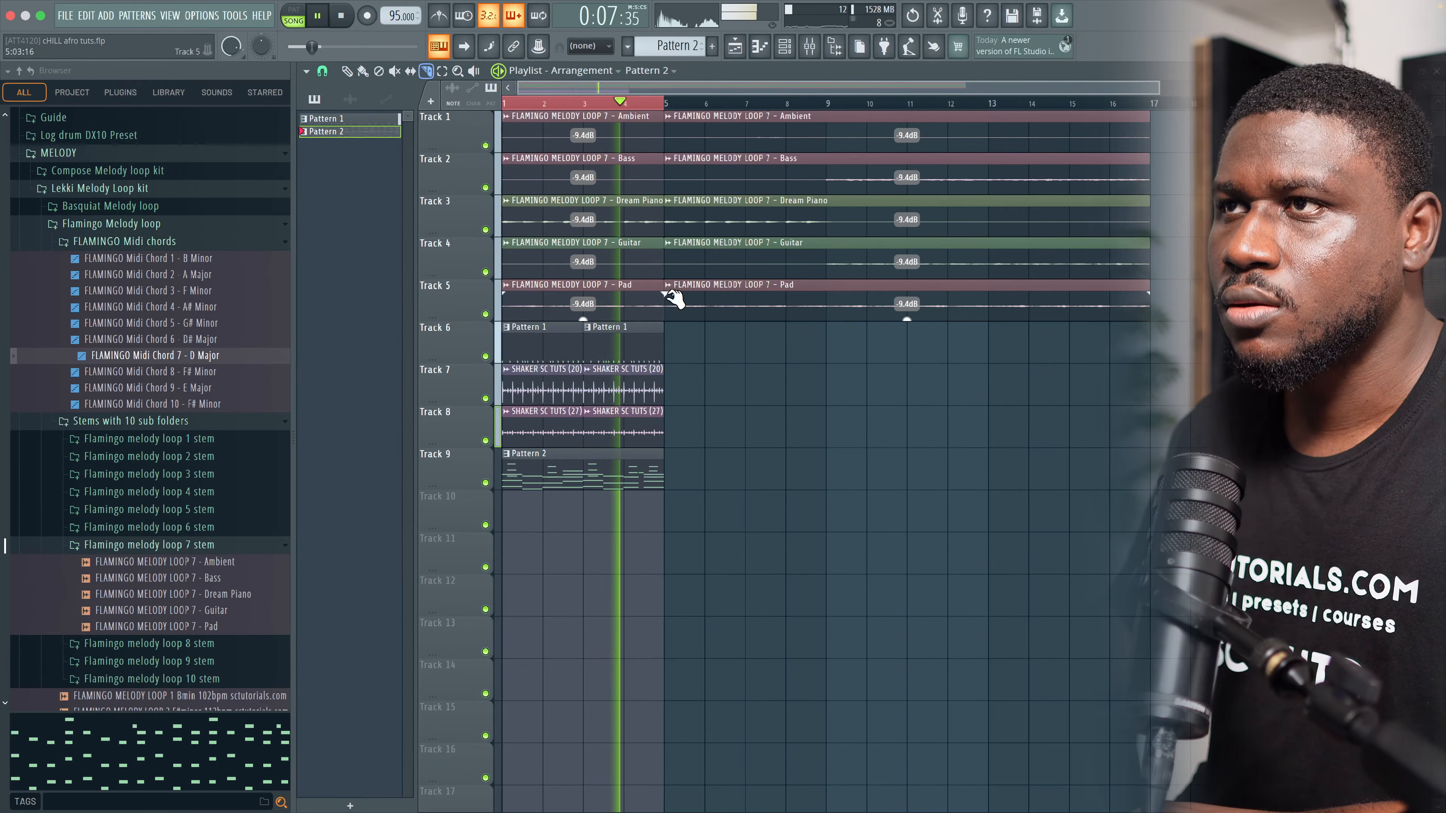
{"action": "left_click", "coordinate": [347, 71]}
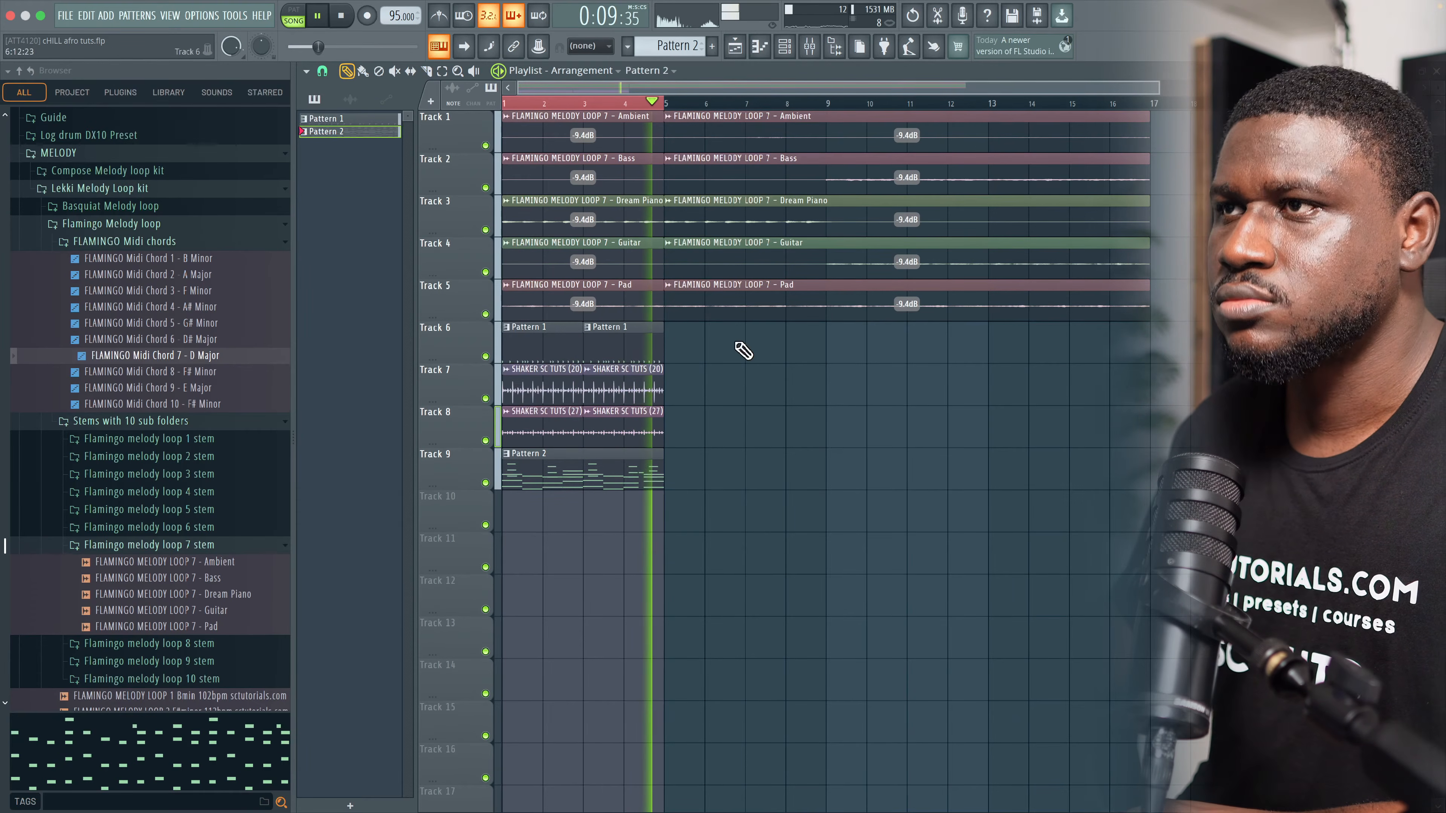
{"action": "right_click", "coordinate": [732, 302]}
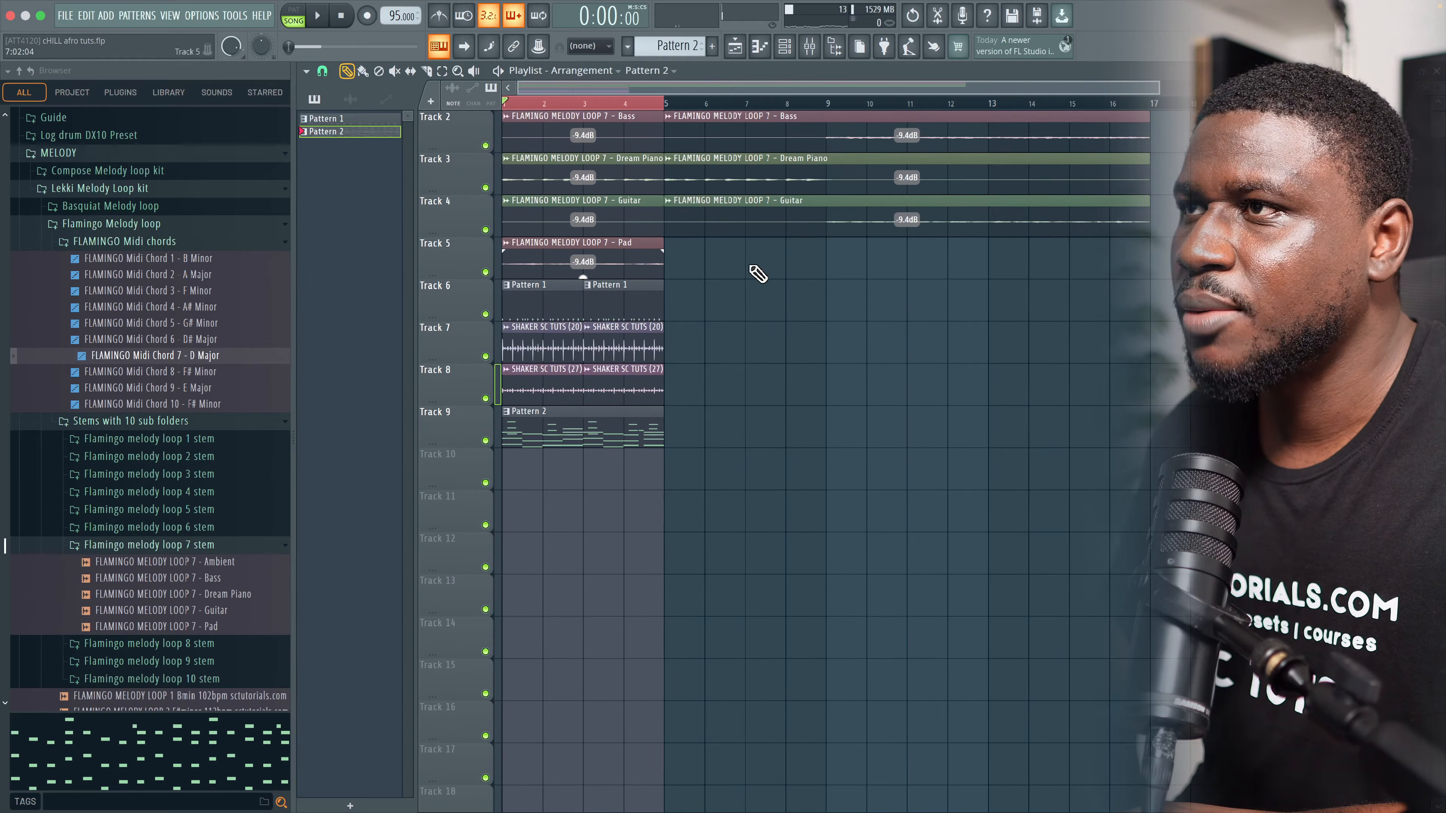
{"action": "key", "text": "space"}
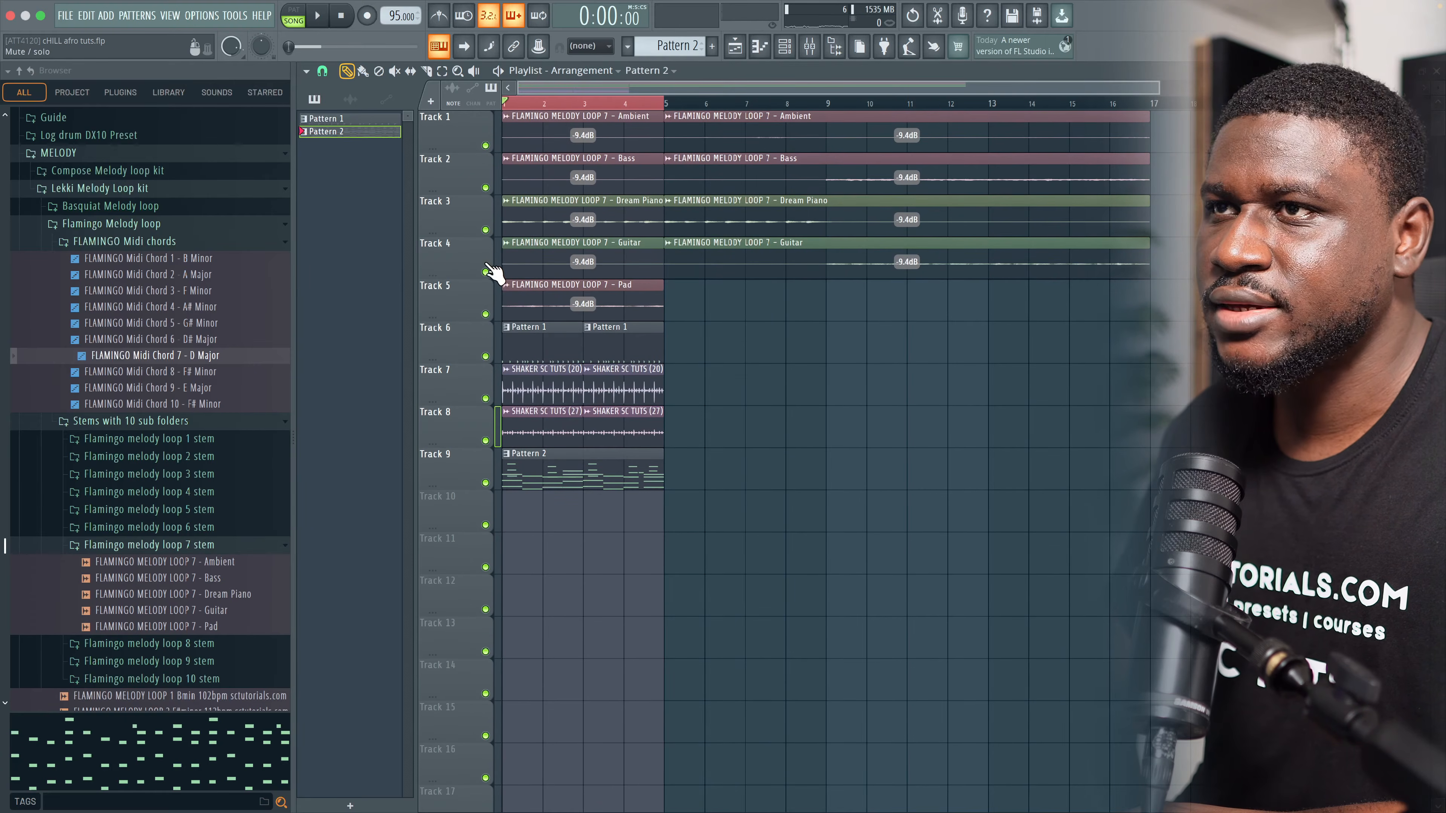
Step: Solo the Guitar track and replace its first clip with the section from bar 9 onward, placed at bar 1
{"action": "right_click", "coordinate": [485, 272]}
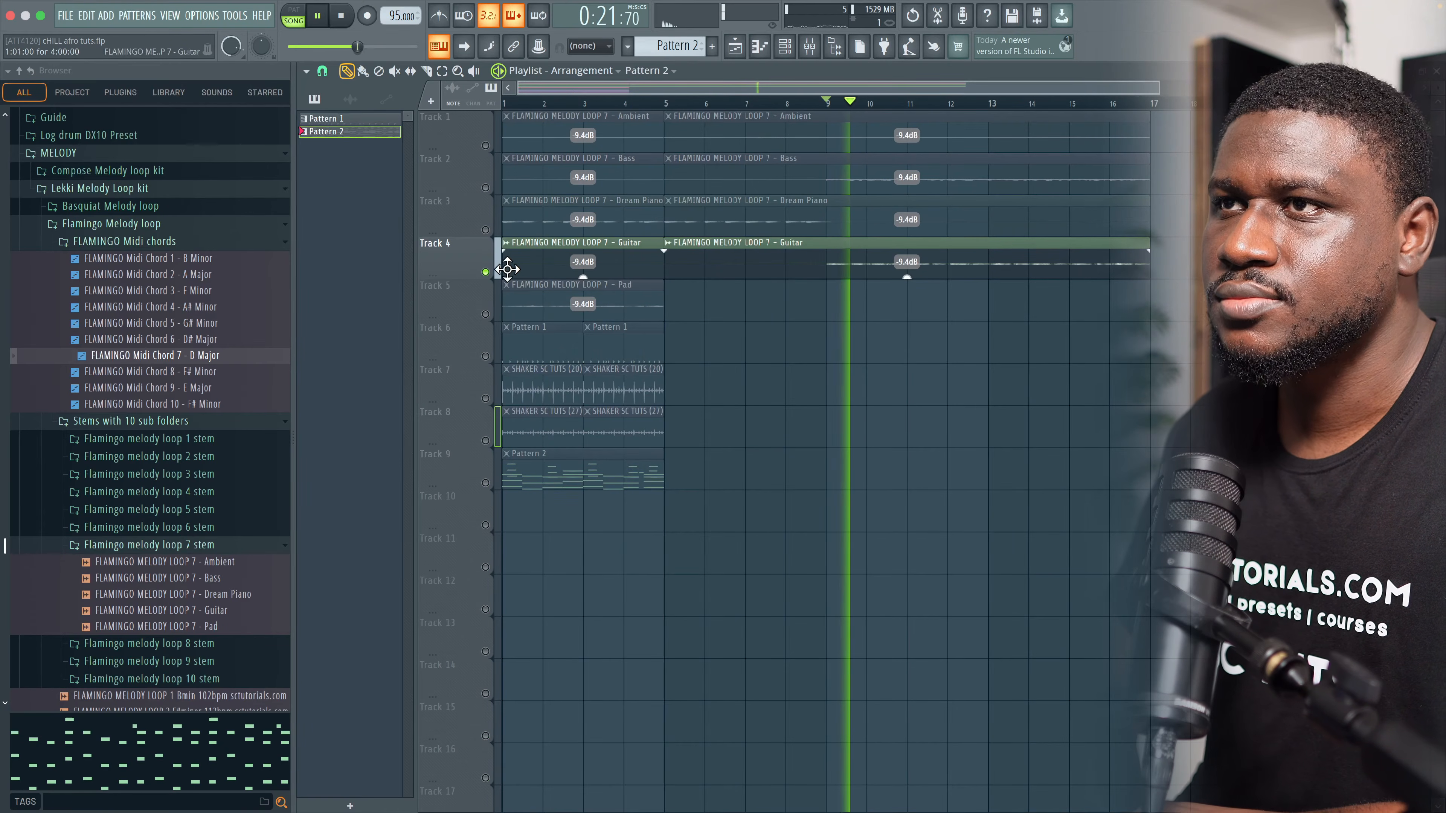
{"action": "left_click_drag", "start_coordinate": [499, 269], "coordinate": [633, 265]}
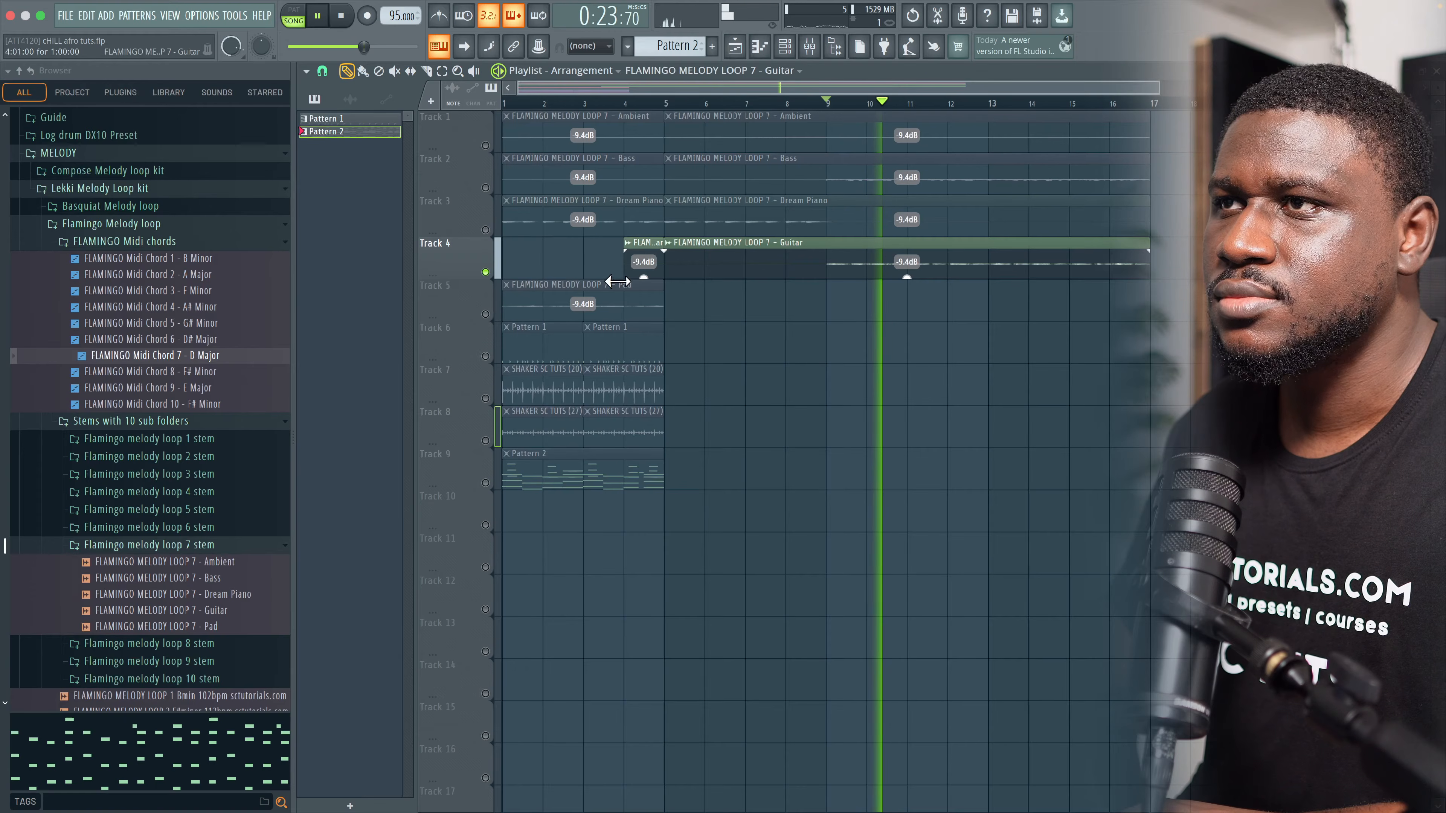
{"action": "right_click", "coordinate": [636, 259]}
{"action": "key", "text": "space"}
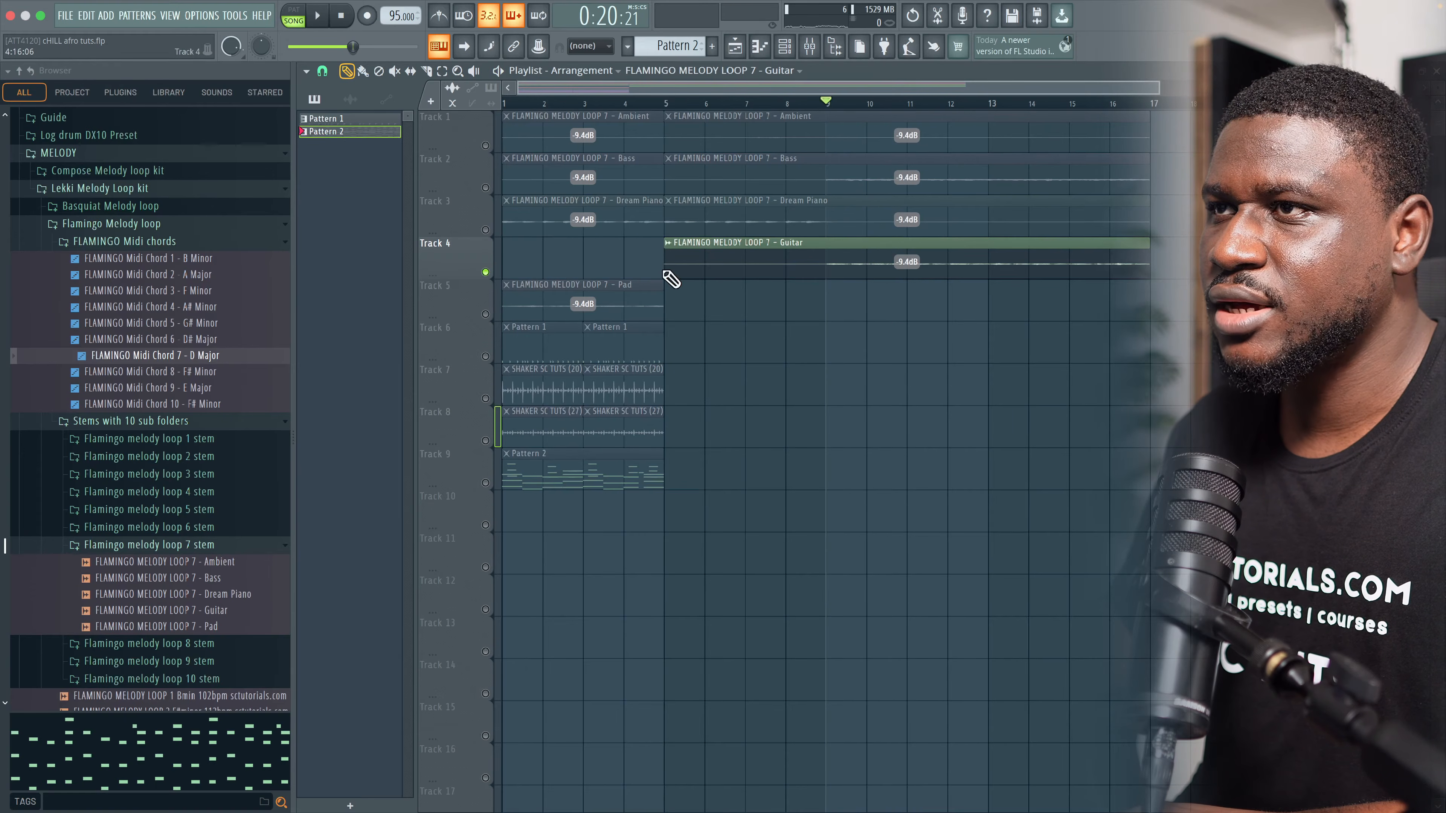
{"action": "left_click_drag", "start_coordinate": [655, 266], "coordinate": [744, 278]}
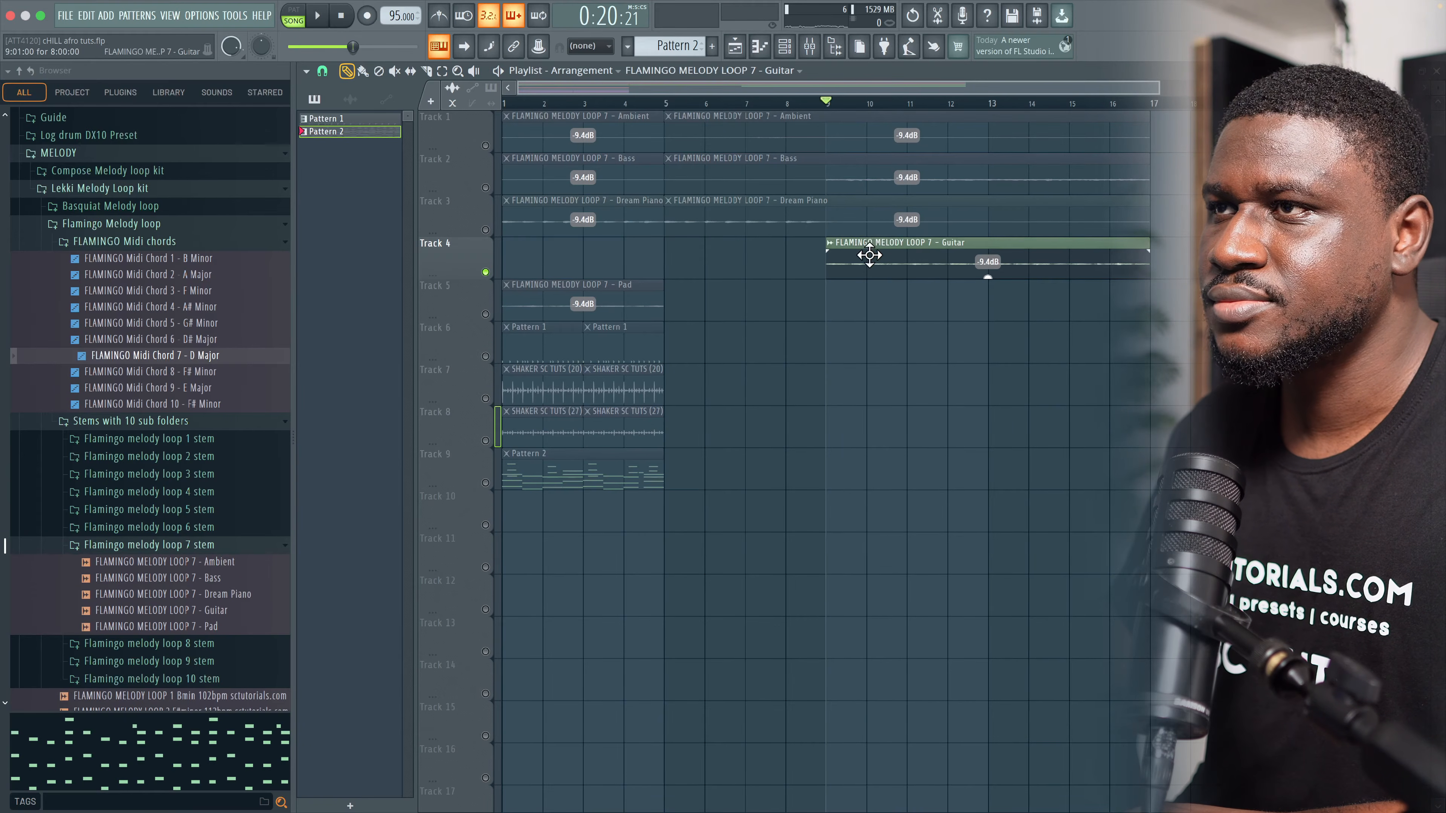
{"action": "left_click_drag", "start_coordinate": [869, 256], "coordinate": [545, 257]}
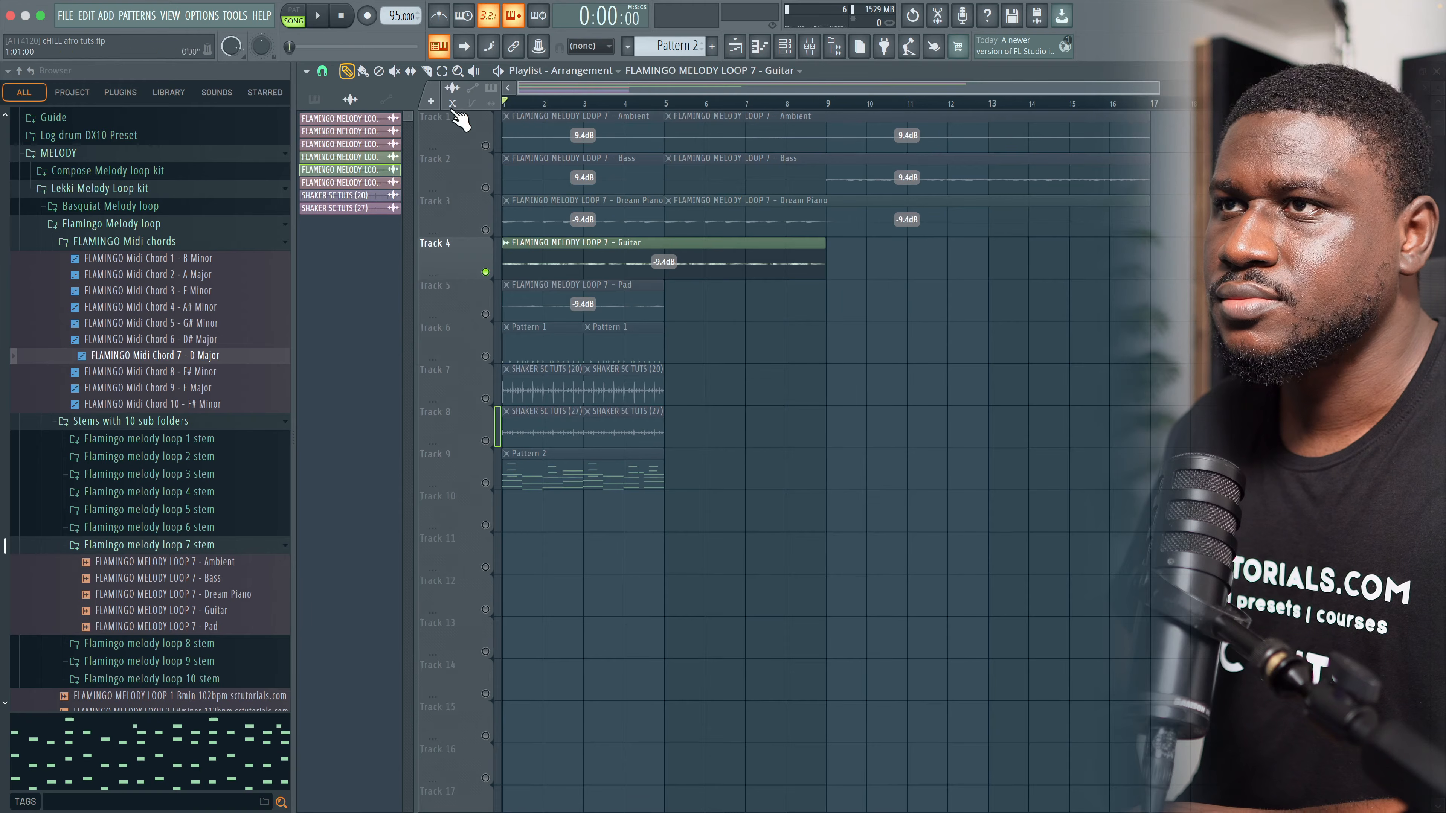
Step: Unsolo the Guitar track and trim its clip to end at bar 5, checking with song playback
{"action": "key", "text": "space"}
{"action": "key", "text": "space"}
{"action": "right_click", "coordinate": [490, 313]}
{"action": "right_click", "coordinate": [489, 314]}
{"action": "key", "text": "space"}
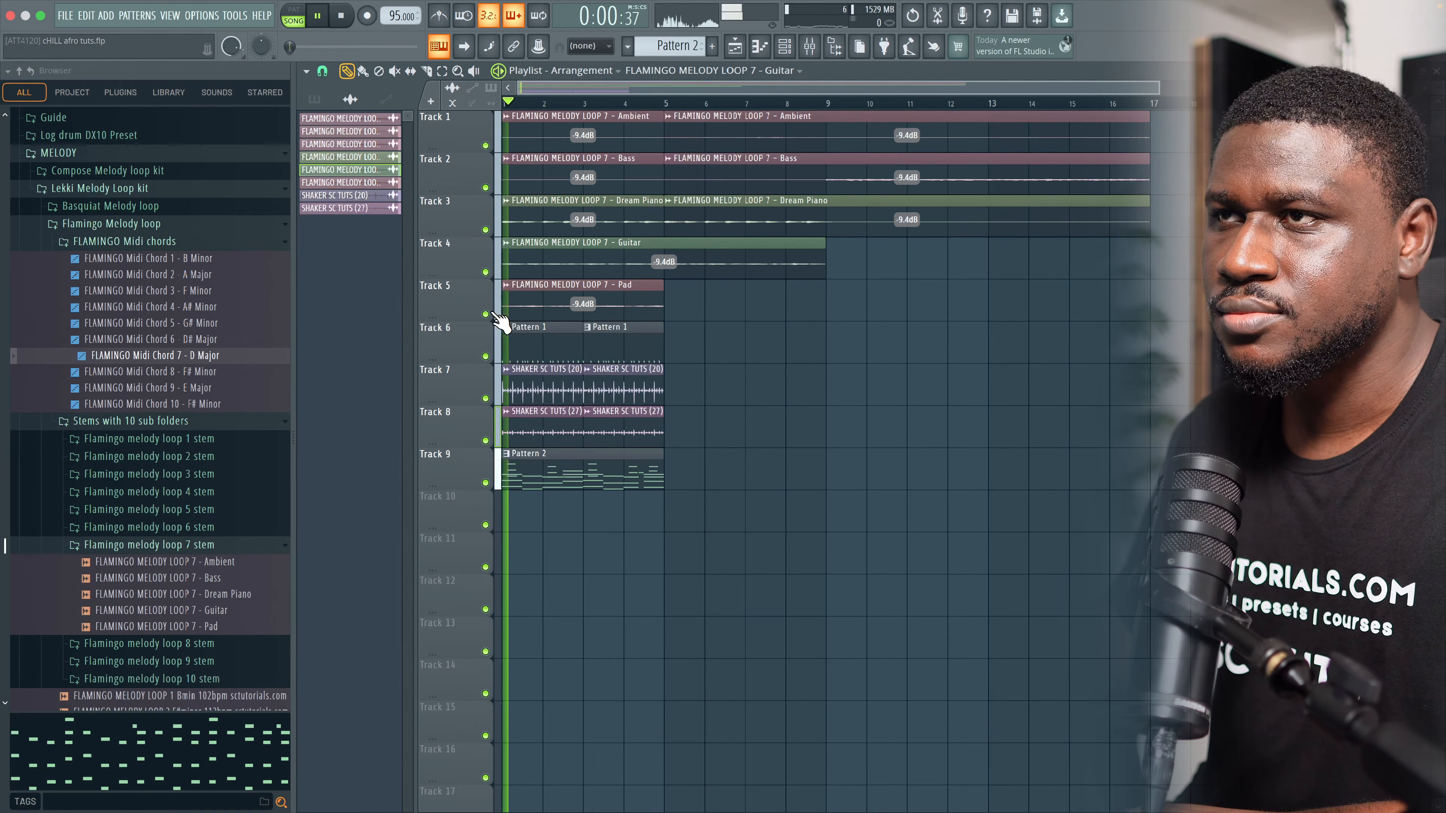
{"action": "double_click", "coordinate": [589, 257]}
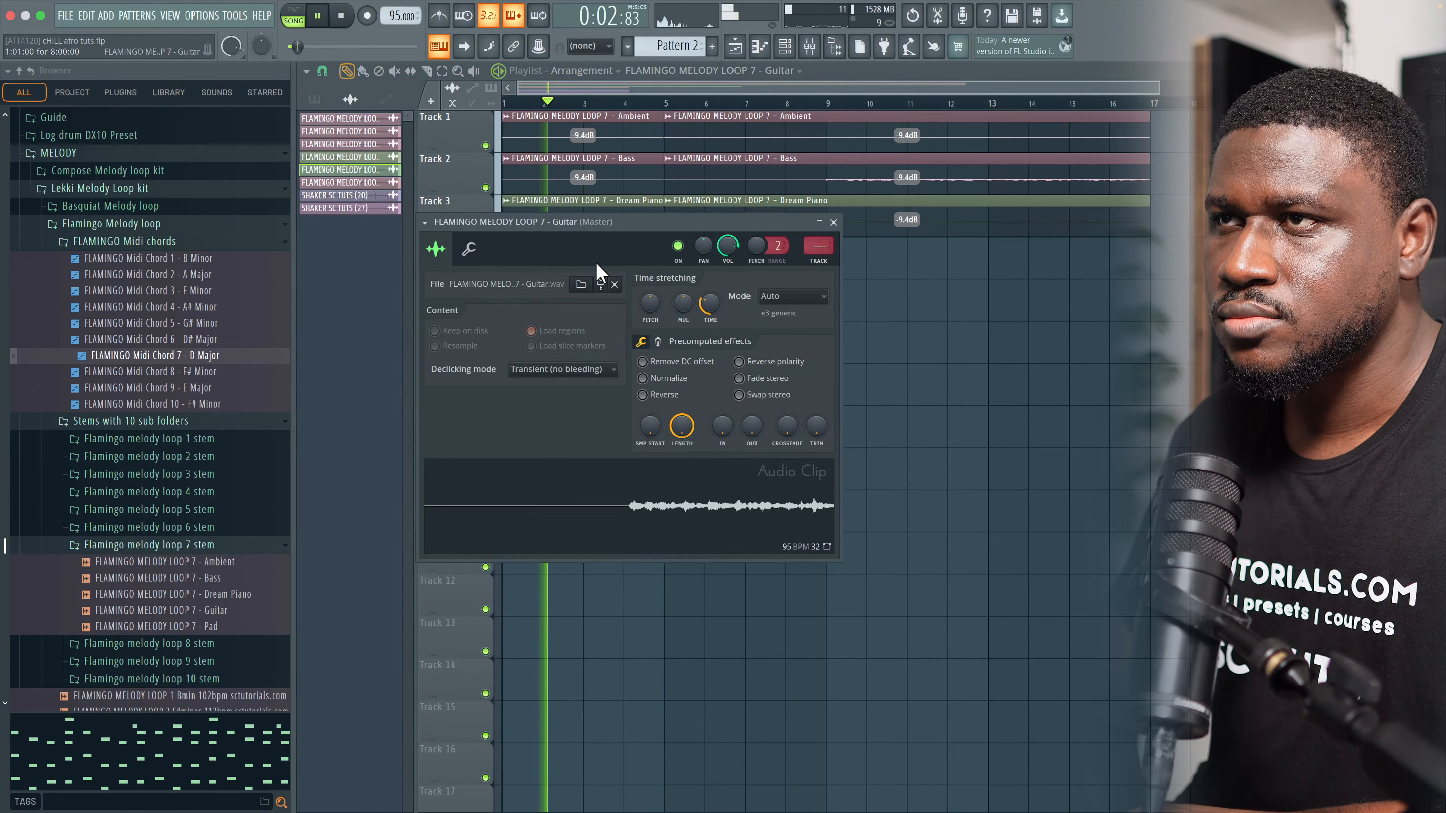
{"action": "right_click", "coordinate": [913, 342]}
{"action": "left_click_drag", "start_coordinate": [817, 265], "coordinate": [661, 275]}
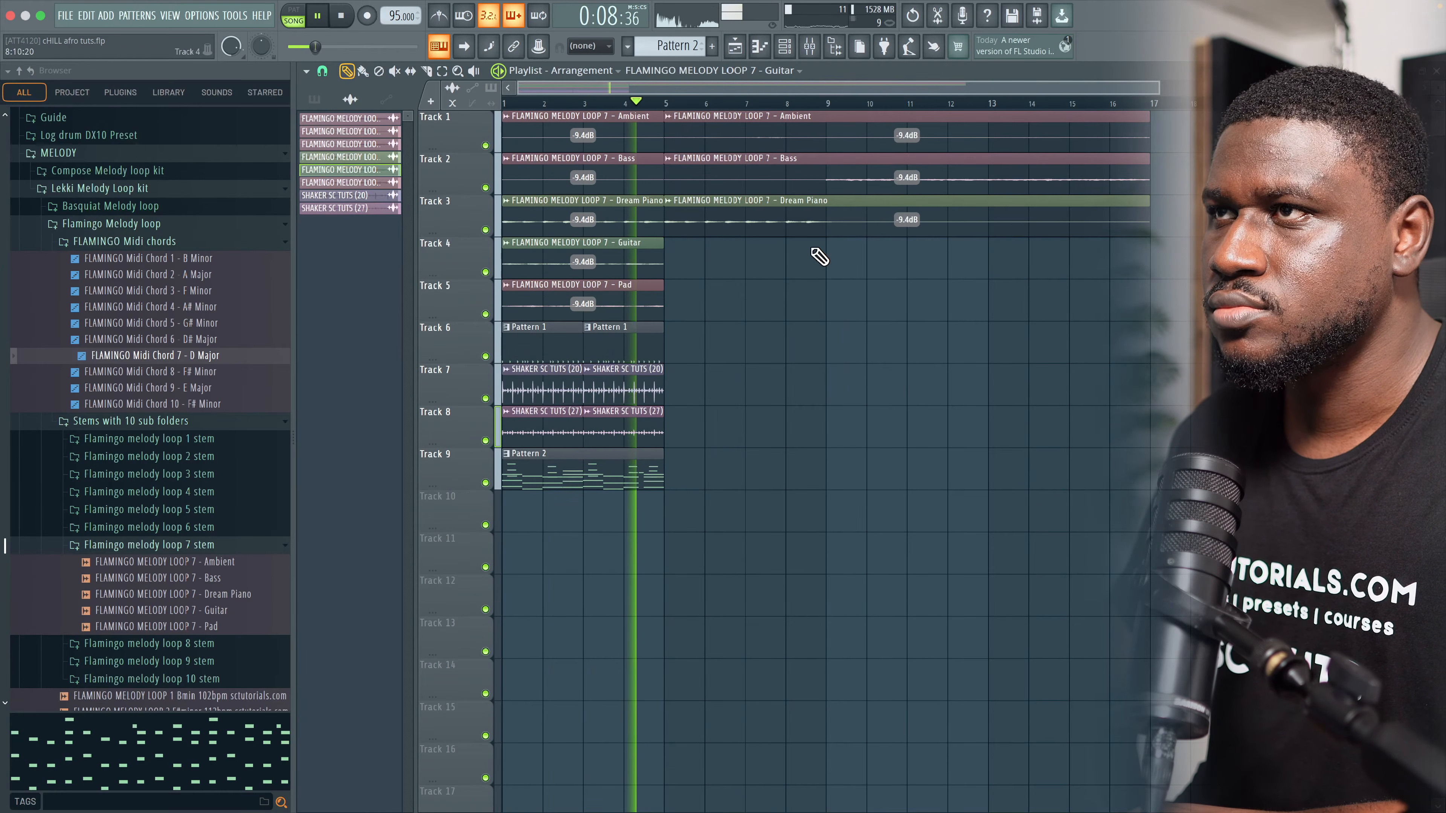
Step: Replace the first Bass clip with the section from bar 9 onward, placed at bar 1 and trimmed to four bars
{"action": "key", "text": "space"}
{"action": "key", "text": "space"}
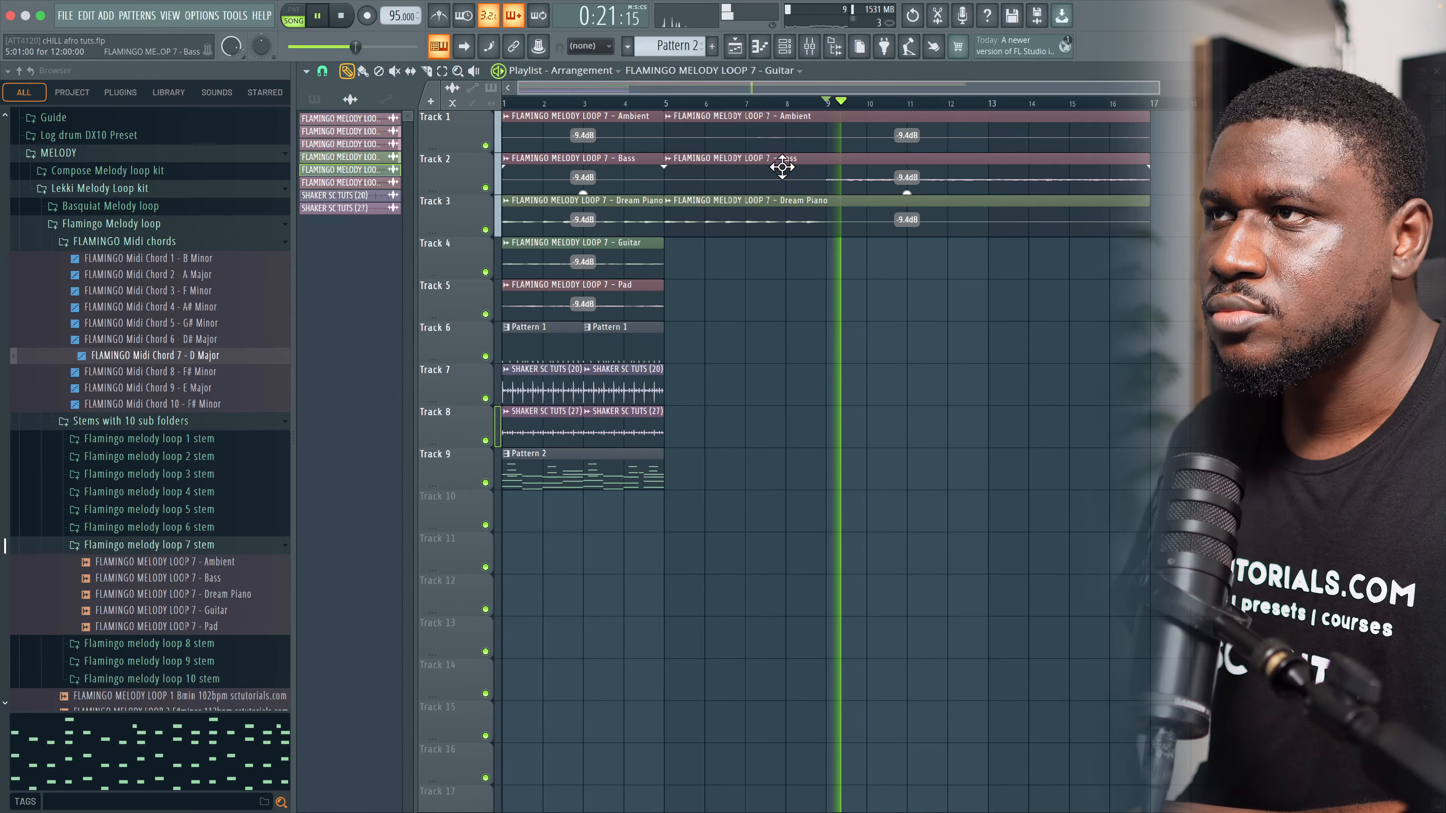
{"action": "right_click", "coordinate": [592, 154]}
{"action": "key", "text": "space"}
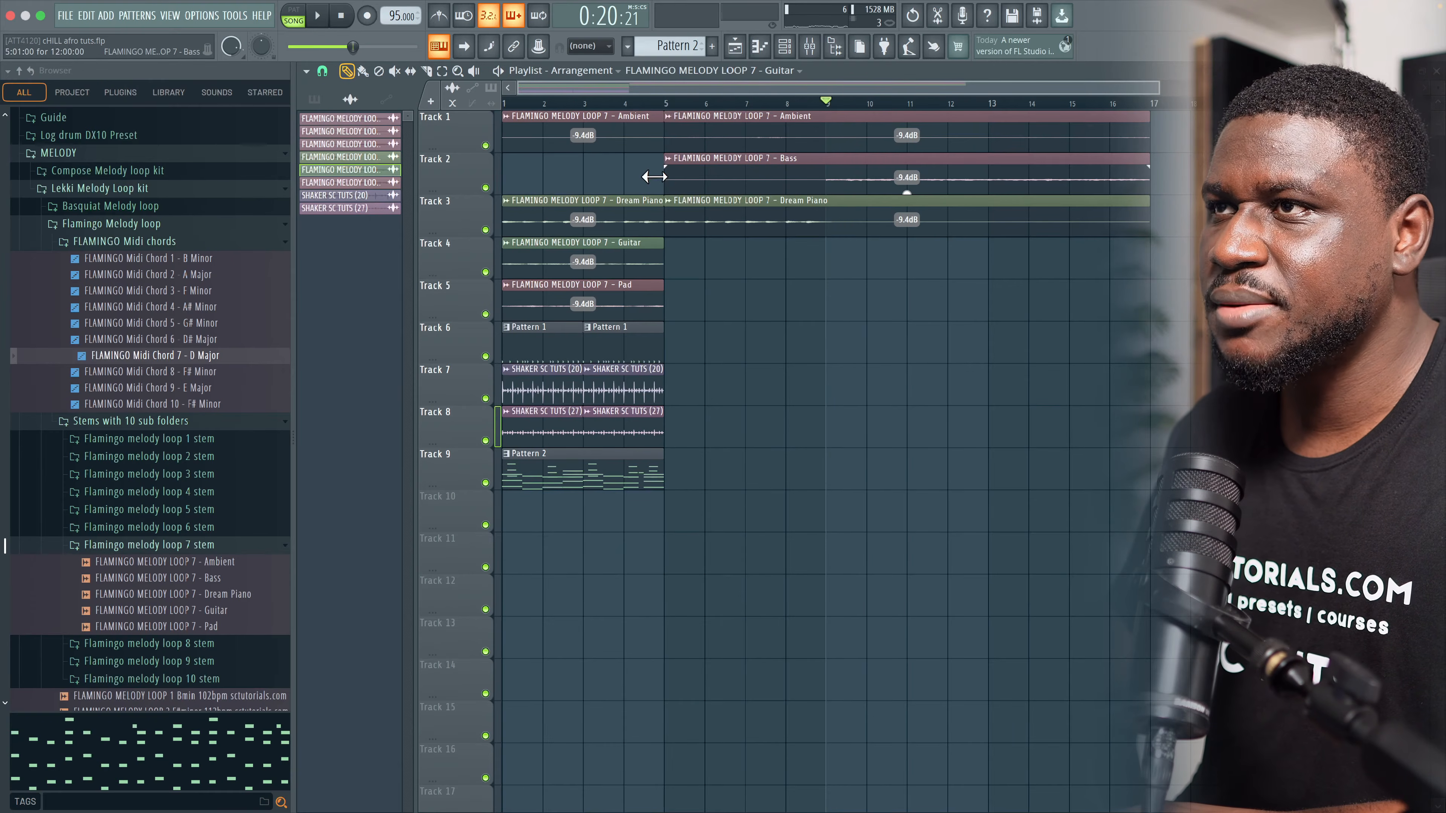
{"action": "left_click_drag", "start_coordinate": [654, 176], "coordinate": [539, 169]}
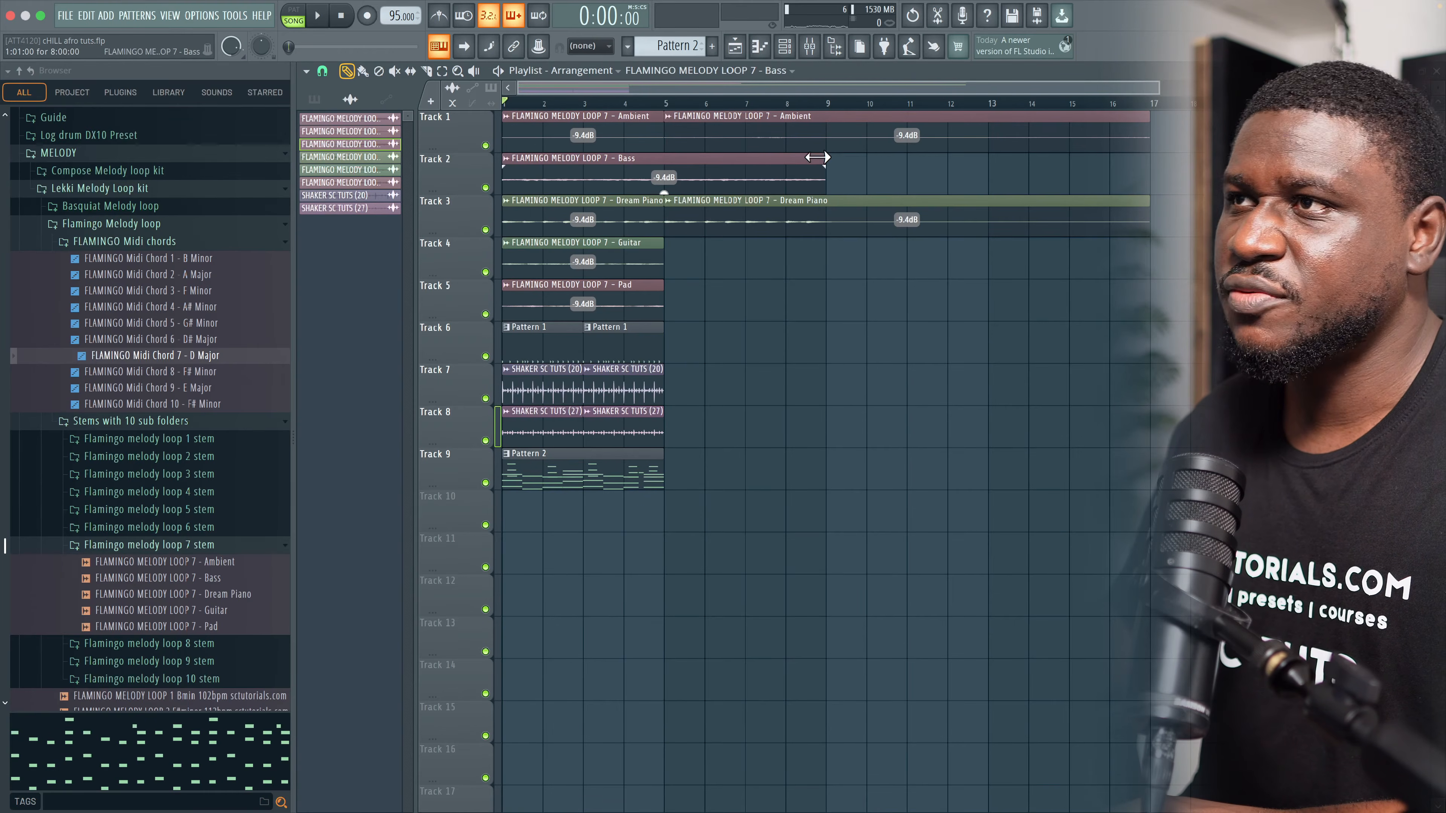
{"action": "left_click_drag", "start_coordinate": [817, 157], "coordinate": [702, 157]}
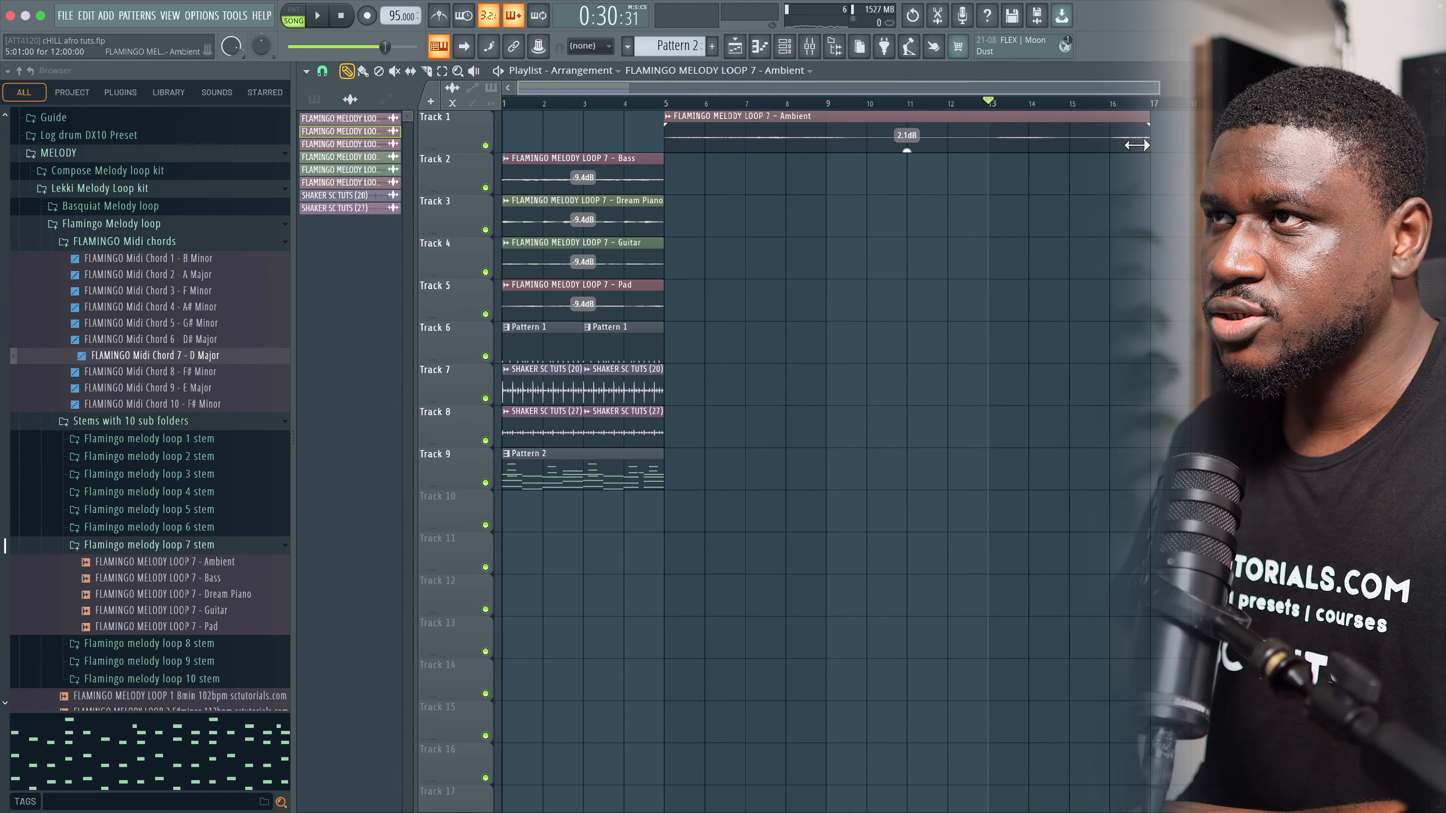
Step: Trim the remaining Ambient clip to four bars and move it to bar 1, checking with playback
{"action": "left_click_drag", "start_coordinate": [1136, 145], "coordinate": [873, 148]}
{"action": "left_click_drag", "start_coordinate": [674, 119], "coordinate": [512, 121]}
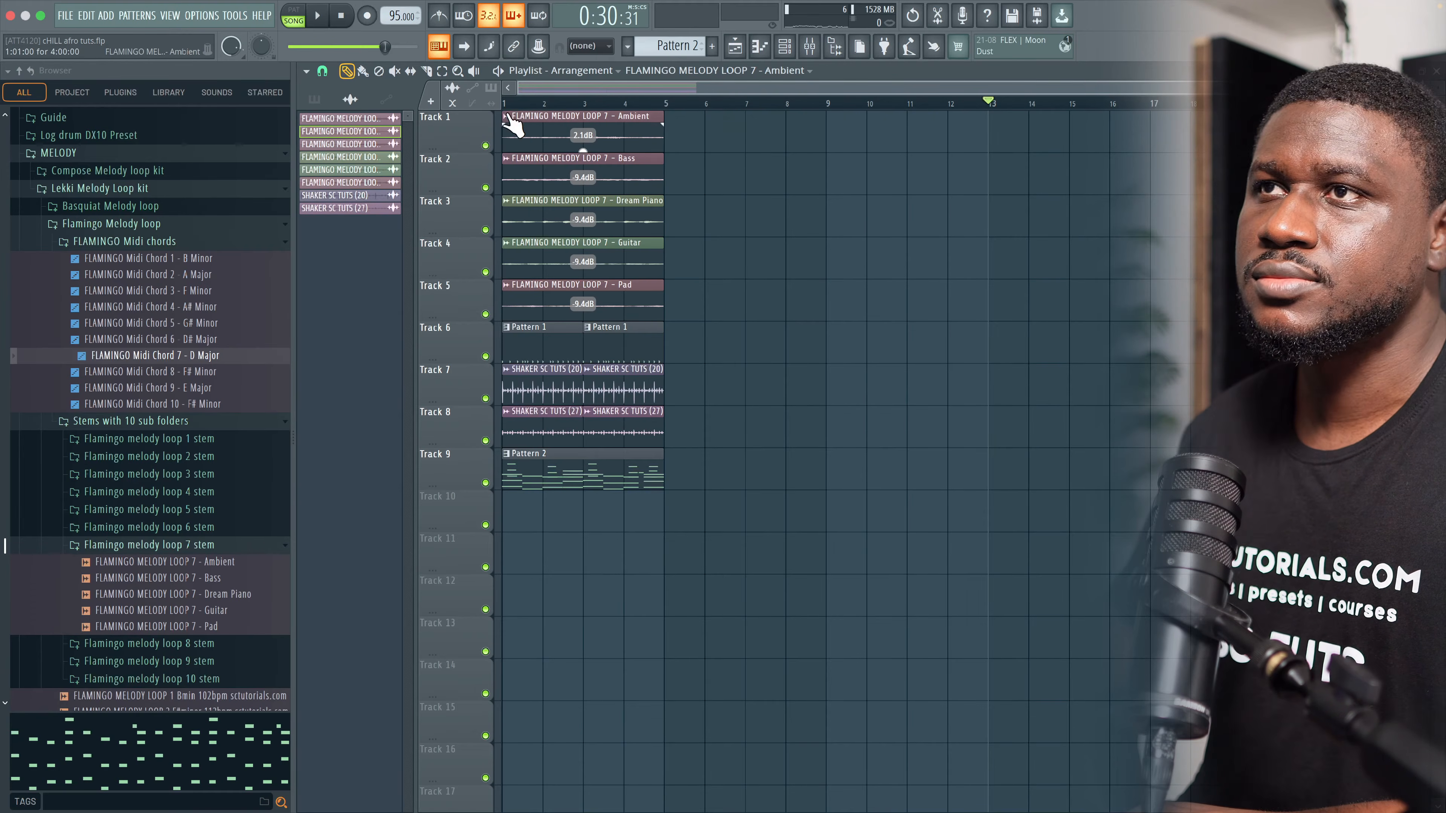
{"action": "key", "text": "space"}
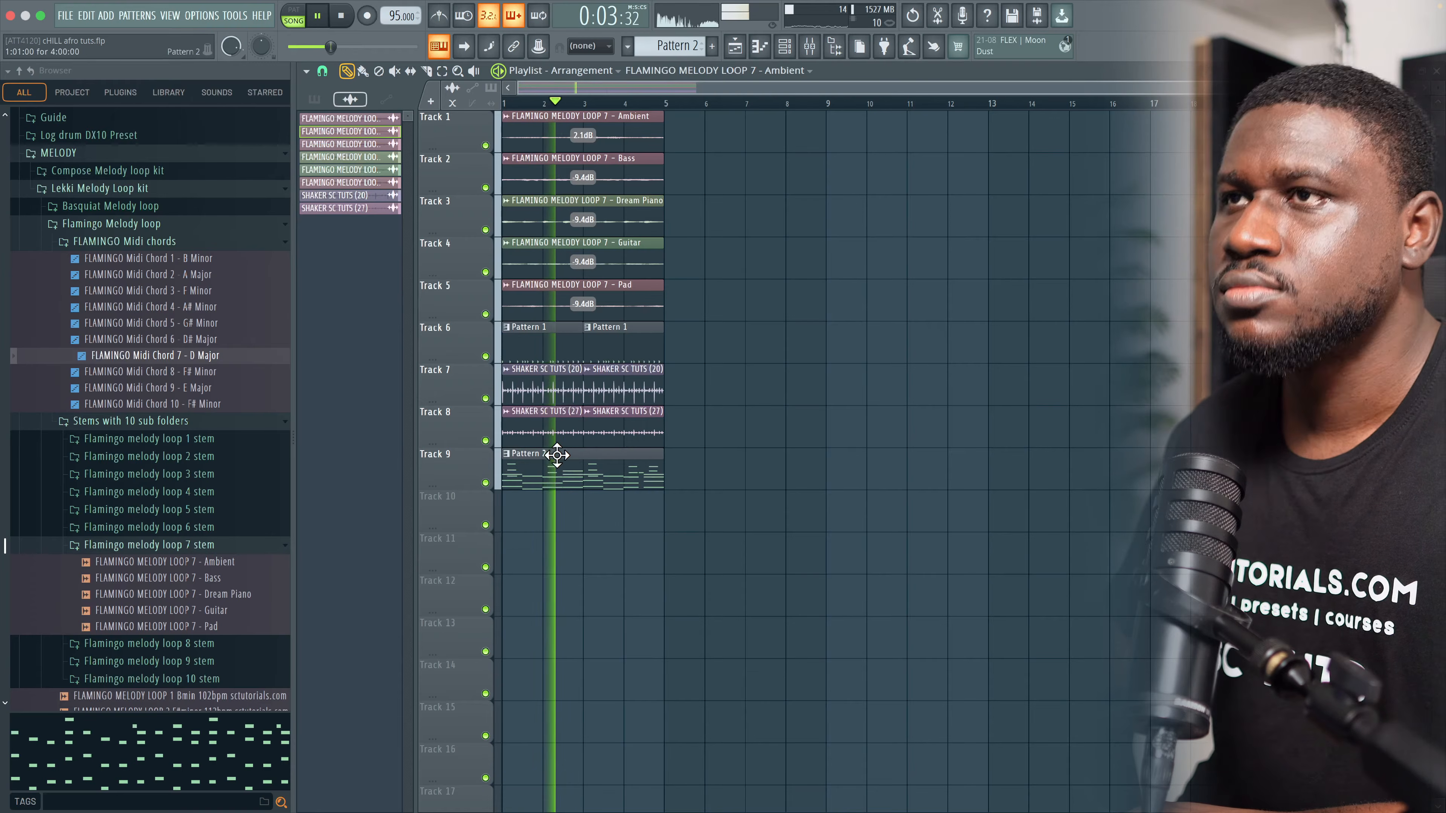
Step: Set the Ambient clip's gain to -1.0 dB and move the Pattern 2 track up between the Guitar and Pad tracks
{"action": "left_click_drag", "start_coordinate": [583, 148], "coordinate": [583, 152]}
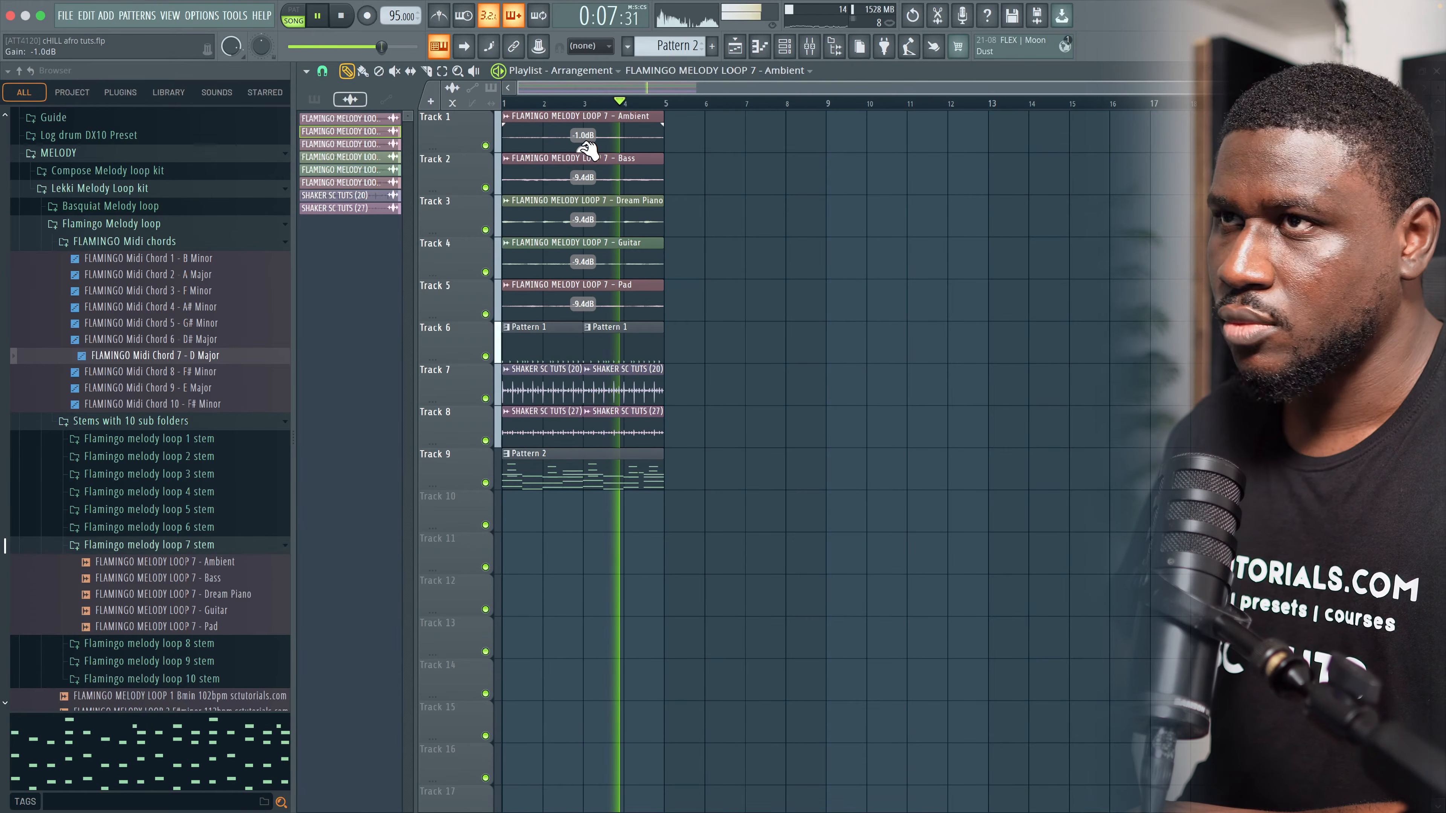
{"action": "key", "text": "space"}
{"action": "key", "text": "space"}
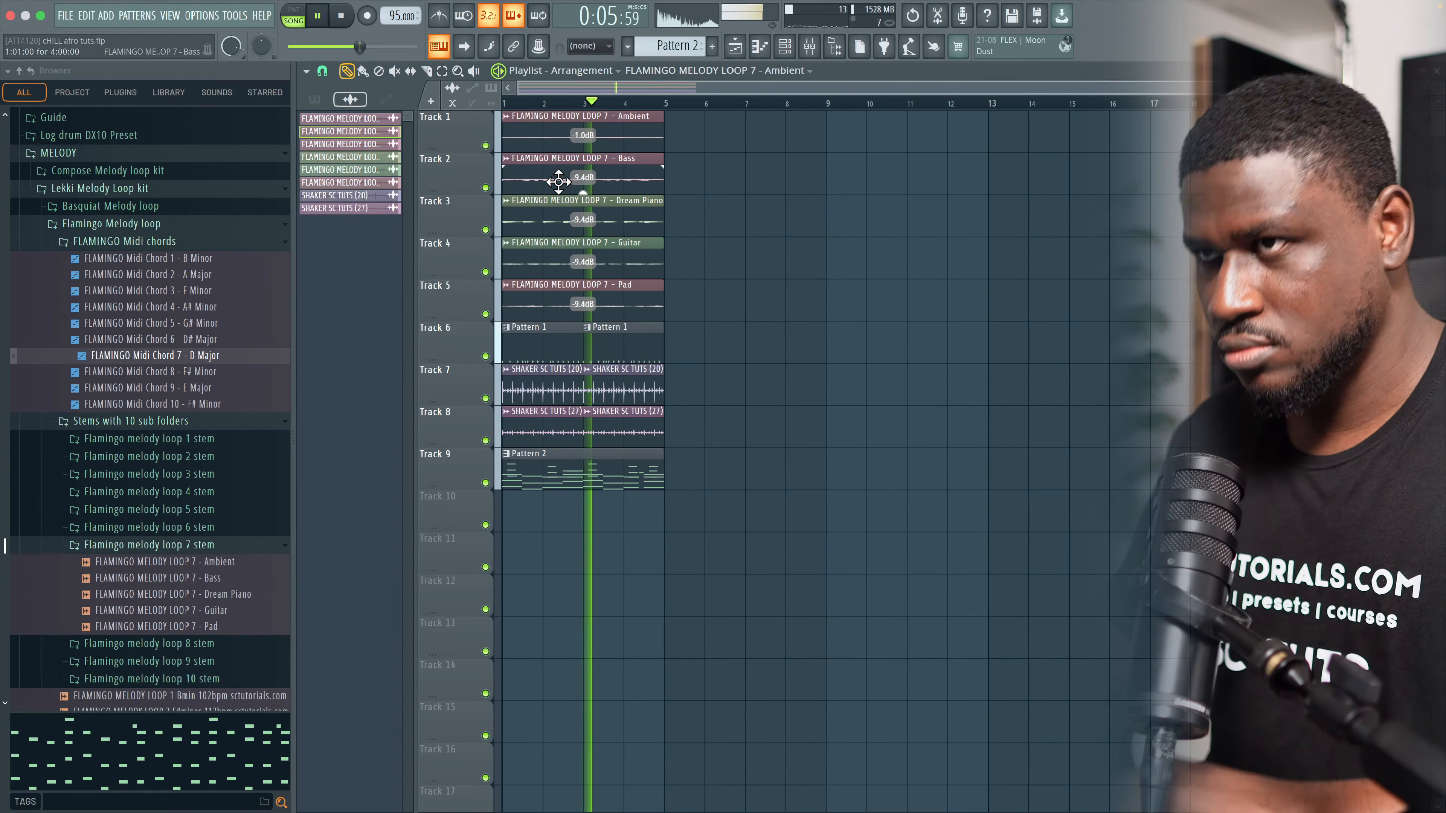
{"action": "left_click_drag", "start_coordinate": [456, 471], "coordinate": [458, 307]}
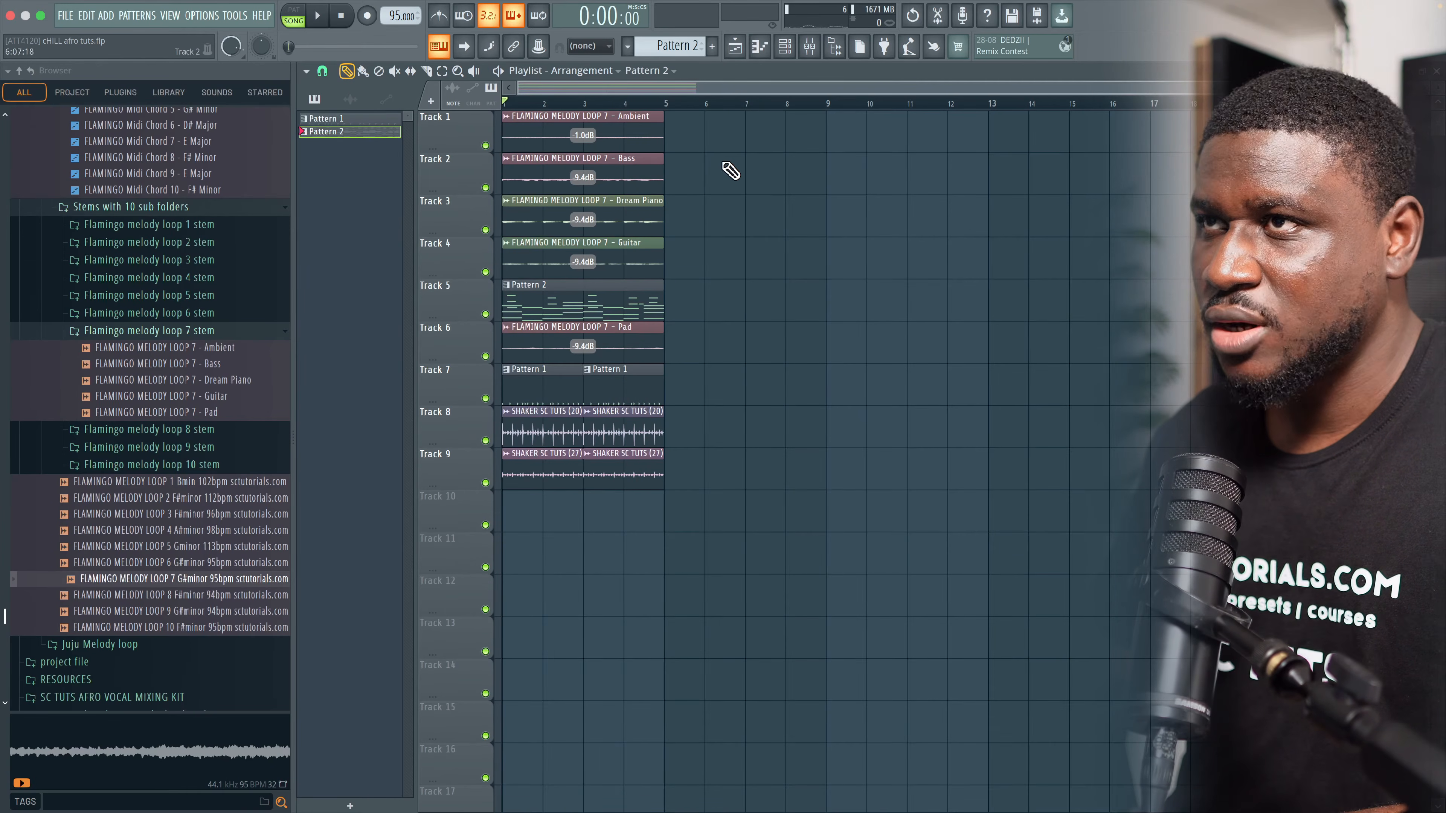
Step: Move the whole four-bar loop out to bar 61 and place copies of the Dream Piano and Guitar clips at bar 1, checking with playback
{"action": "left_click_drag", "start_coordinate": [718, 112], "coordinate": [450, 490]}
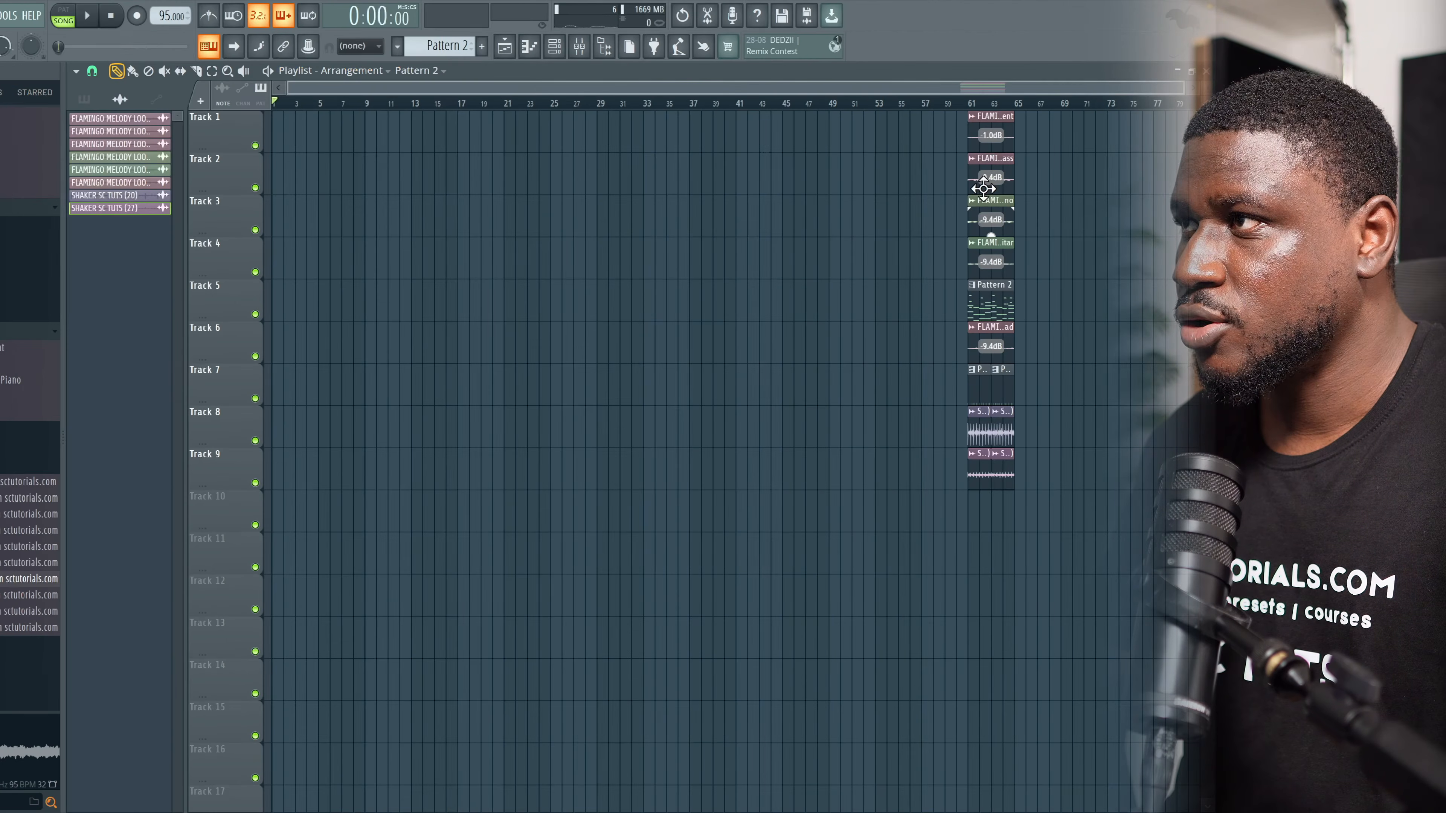
{"action": "left_click_drag", "start_coordinate": [982, 212], "coordinate": [139, 232]}
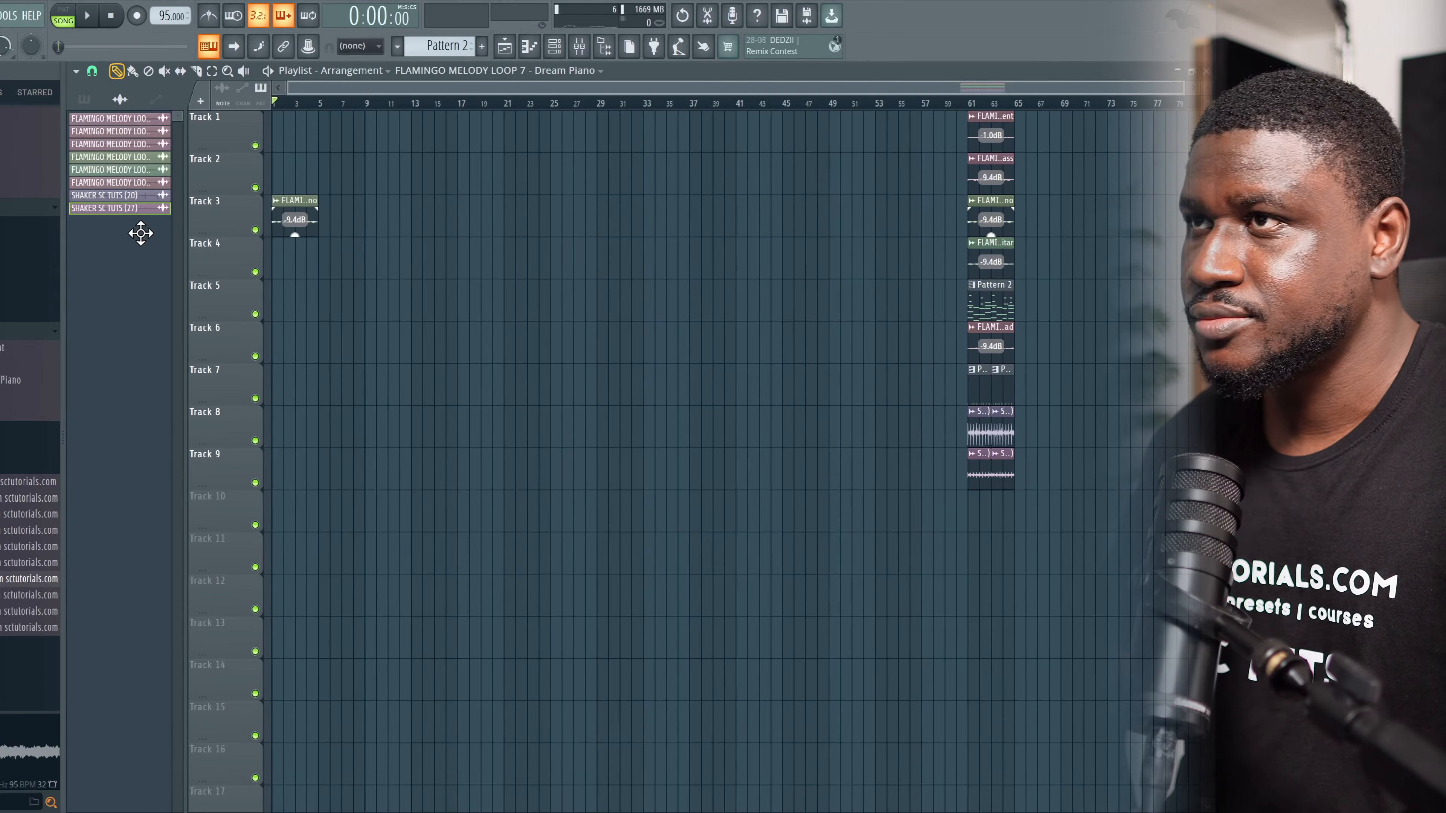
{"action": "key", "text": "space"}
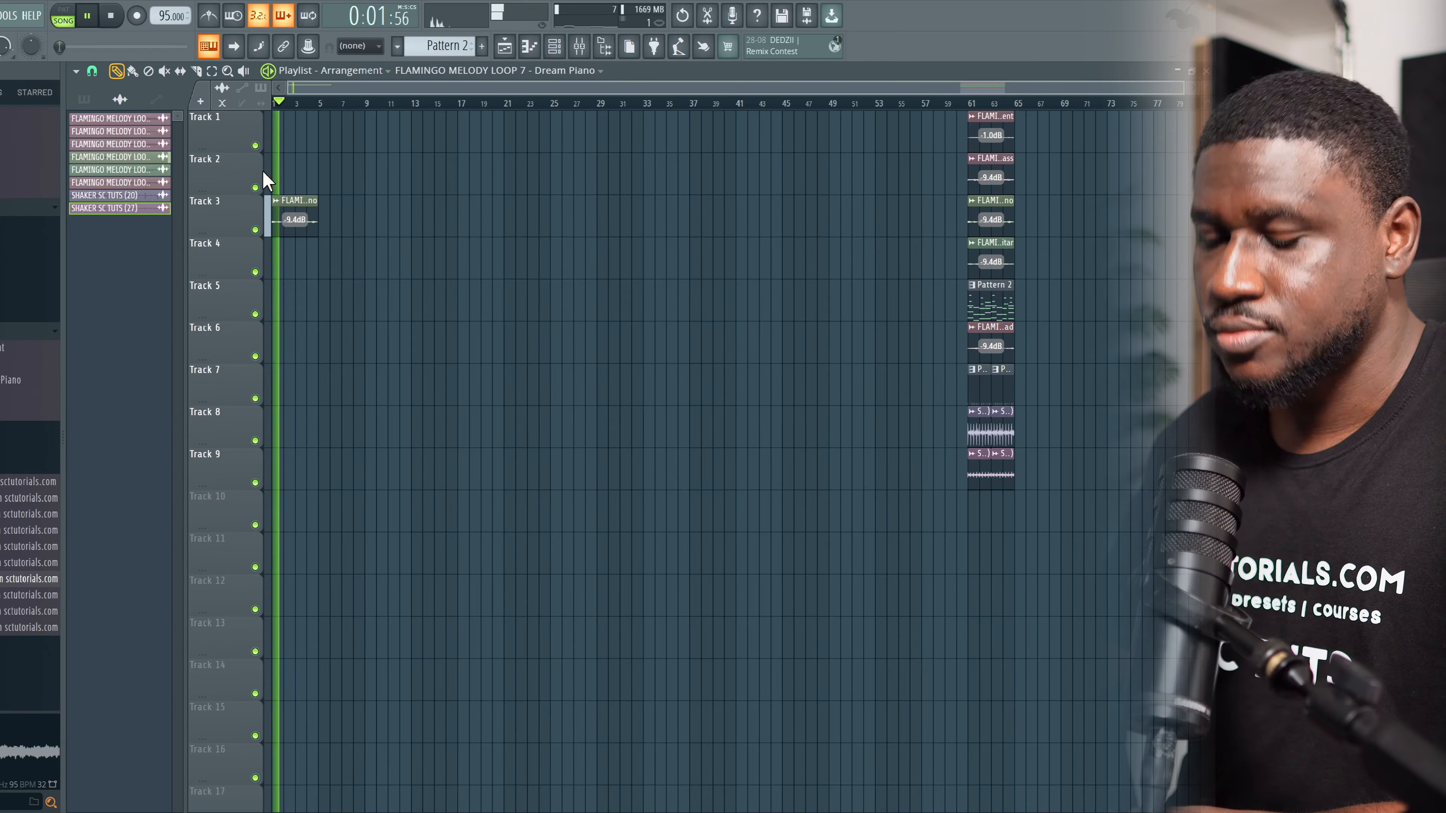
{"action": "key", "text": "space"}
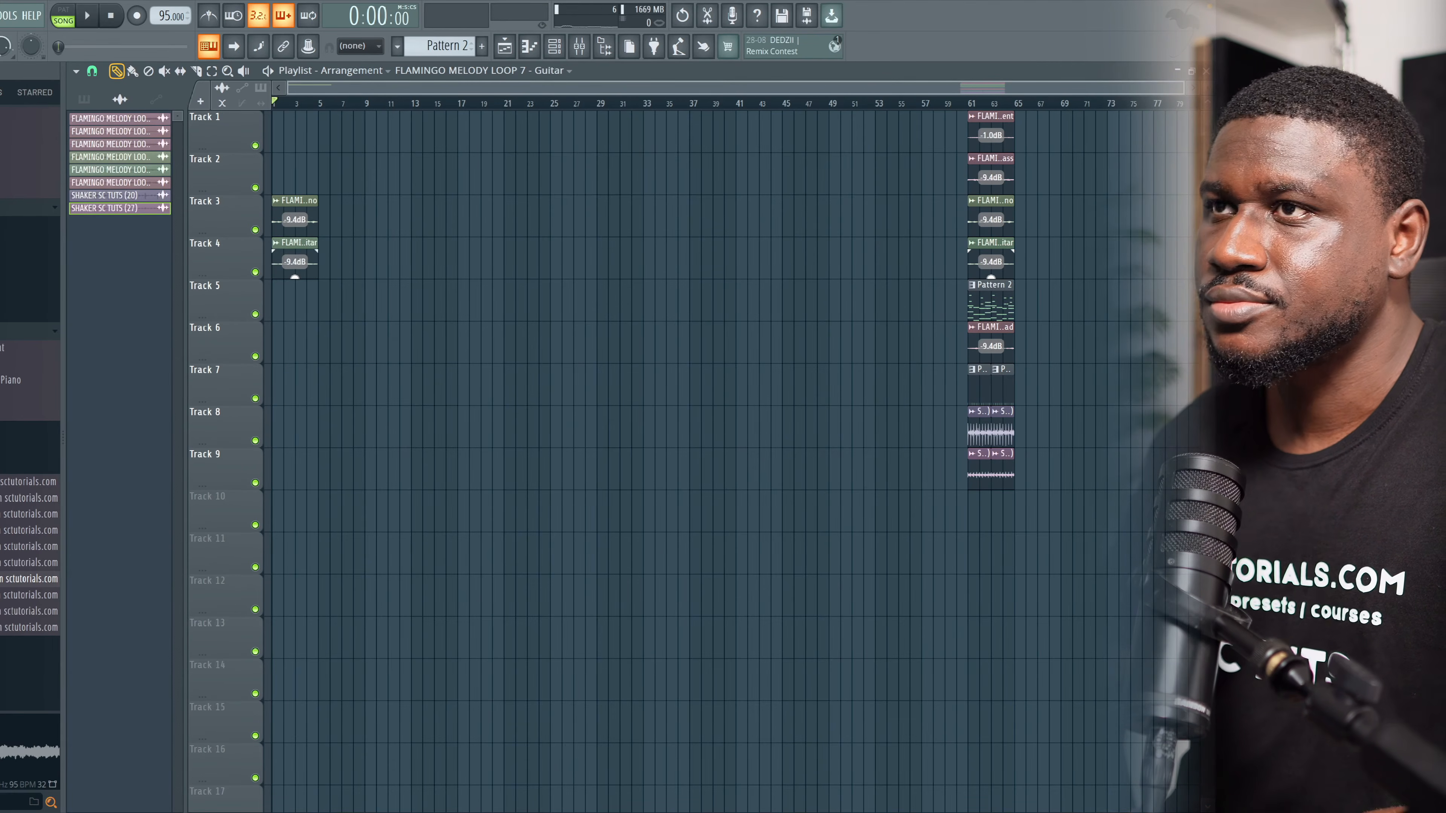
{"action": "key", "text": "space"}
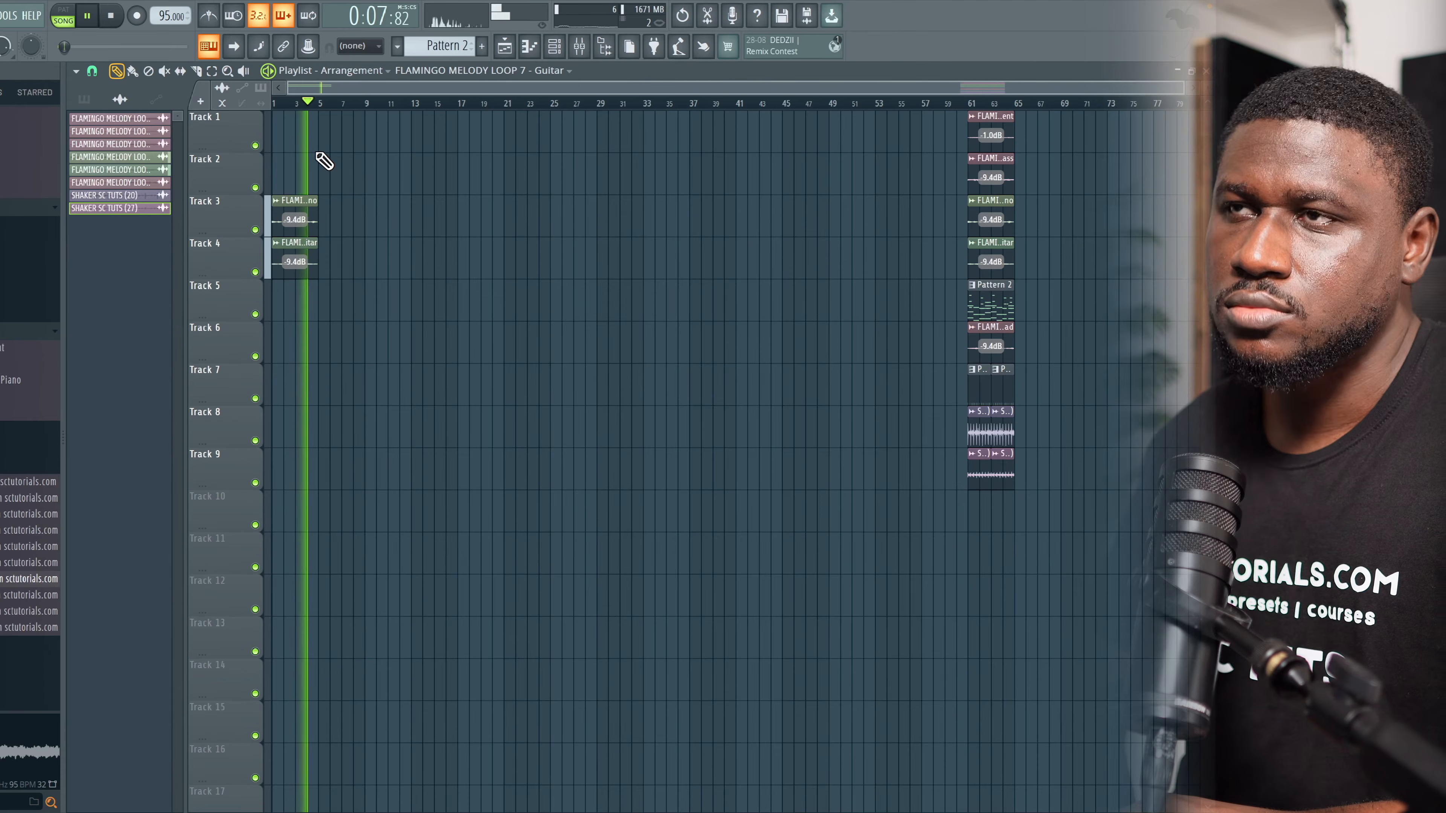
{"action": "key", "text": "space"}
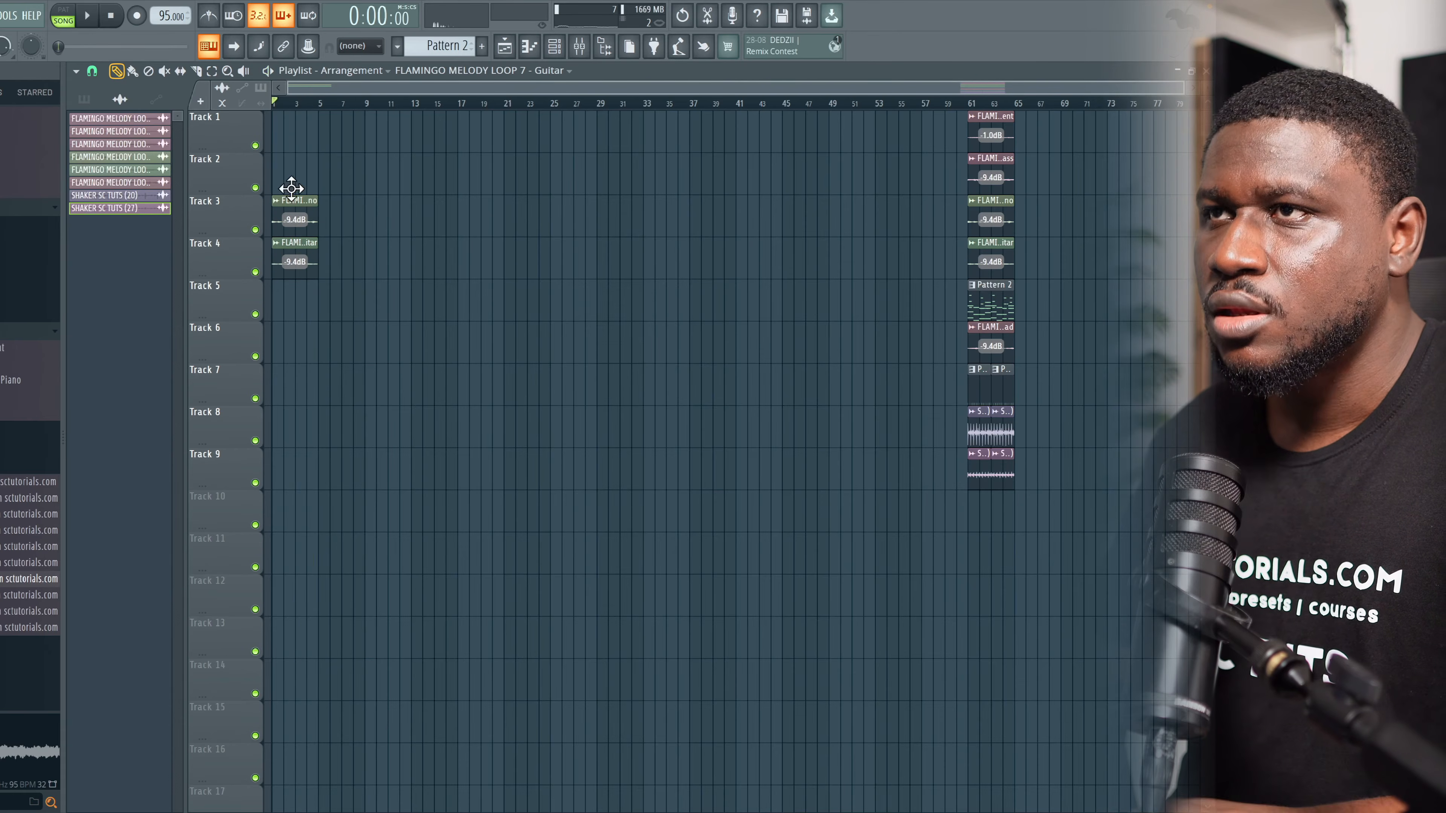
Step: Repeat the Dream Piano clip back to back along Track 3 up to bar 57
{"action": "key", "text": "ctrl+b"}
{"action": "key", "text": "ctrl+b"}
{"action": "key", "text": "ctrl+b"}
{"action": "key", "text": "ctrl+b"}
{"action": "key", "text": "ctrl+b"}
{"action": "key", "text": "ctrl+b"}
{"action": "key", "text": "ctrl+b"}
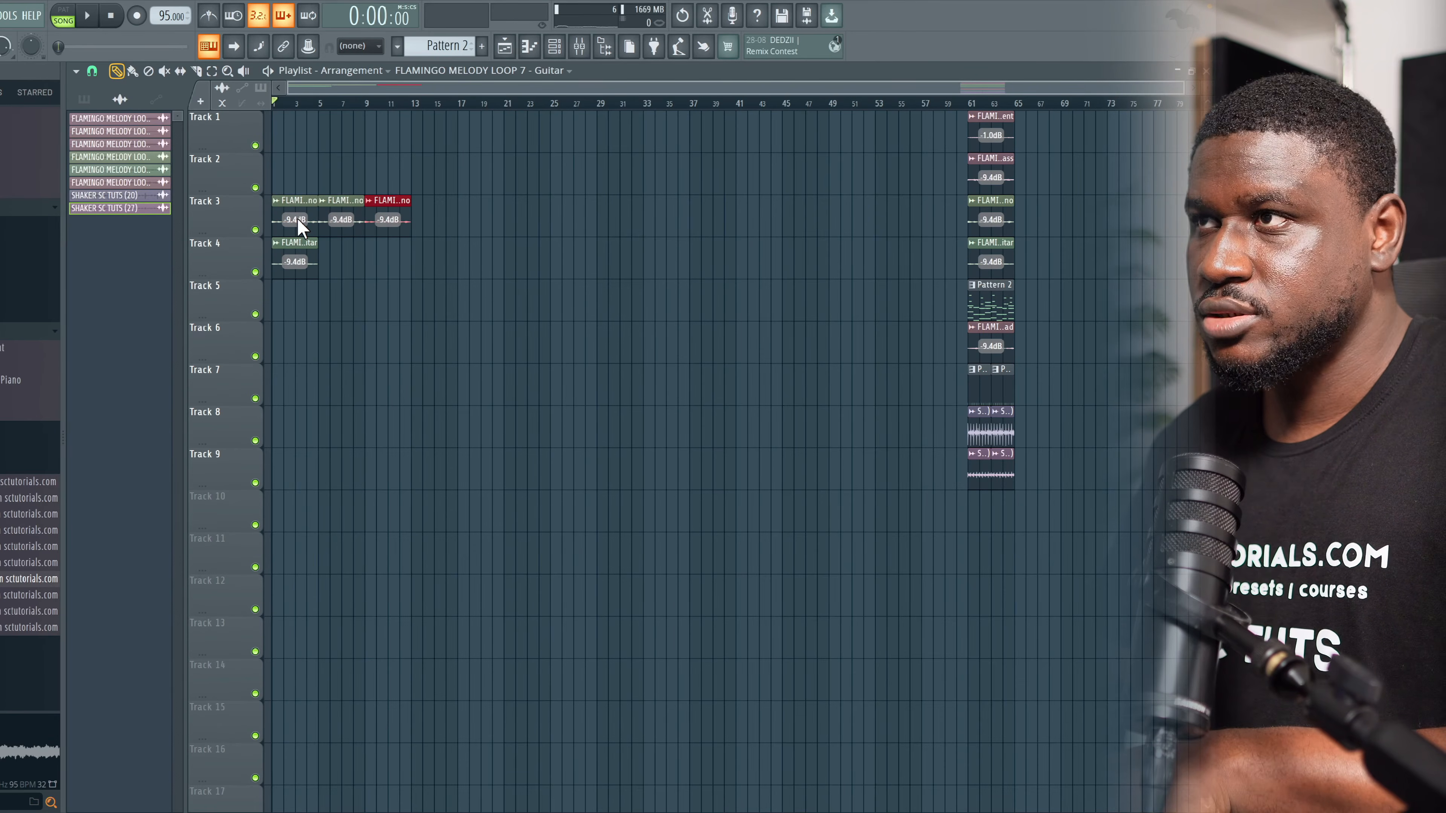
{"action": "key", "text": "ctrl+b"}
{"action": "key", "text": "ctrl+b"}
{"action": "key", "text": "ctrl+b"}
{"action": "key", "text": "ctrl+b"}
{"action": "key", "text": "ctrl+b"}
{"action": "key", "text": "ctrl+b"}
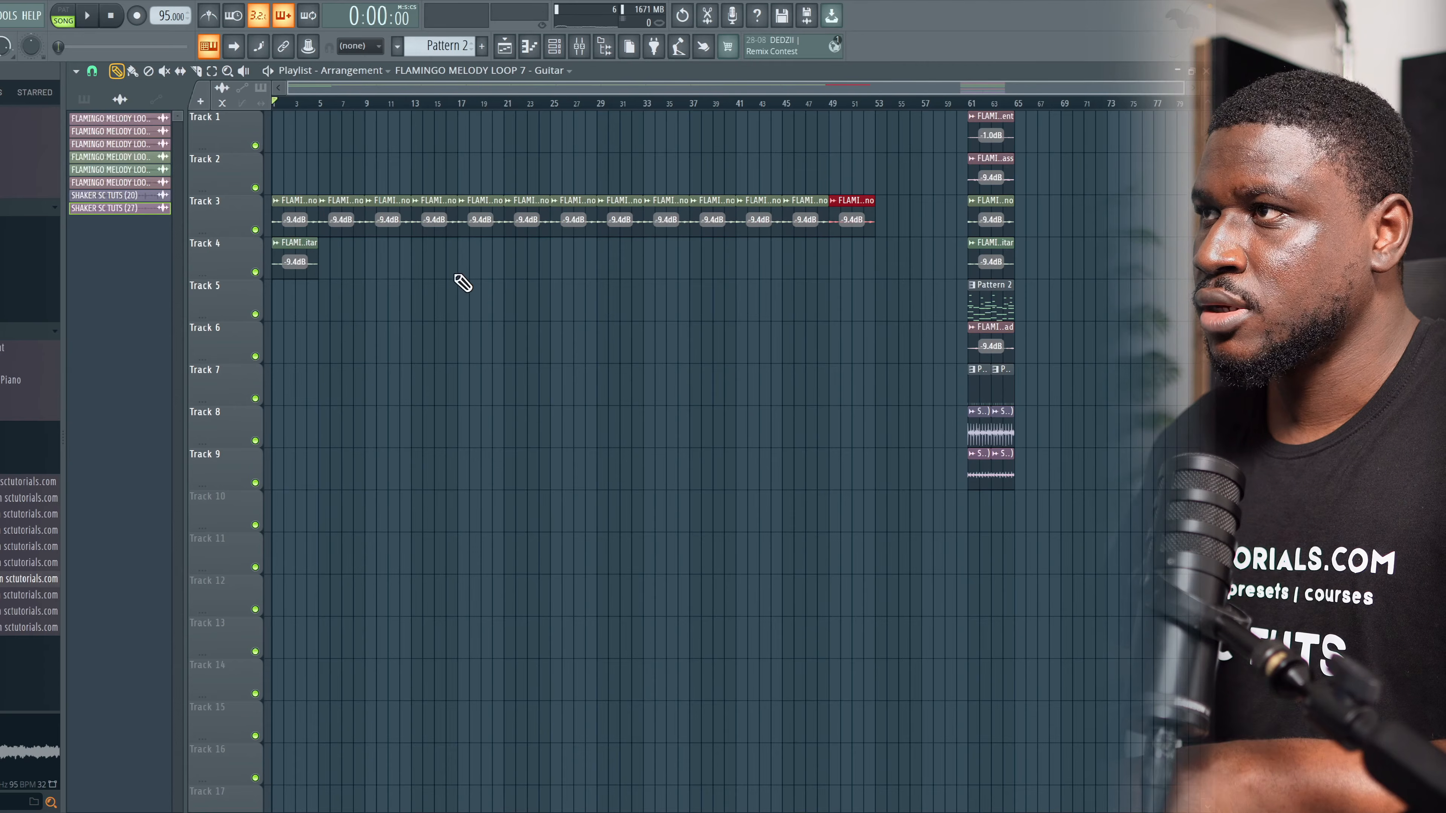
Step: Move the source loop clips to bar 81 and copy the Pattern 1 clips to bar 5, repeating them along Track 7 up to bar 57
{"action": "left_click_drag", "start_coordinate": [1072, 595], "coordinate": [1132, 122]}
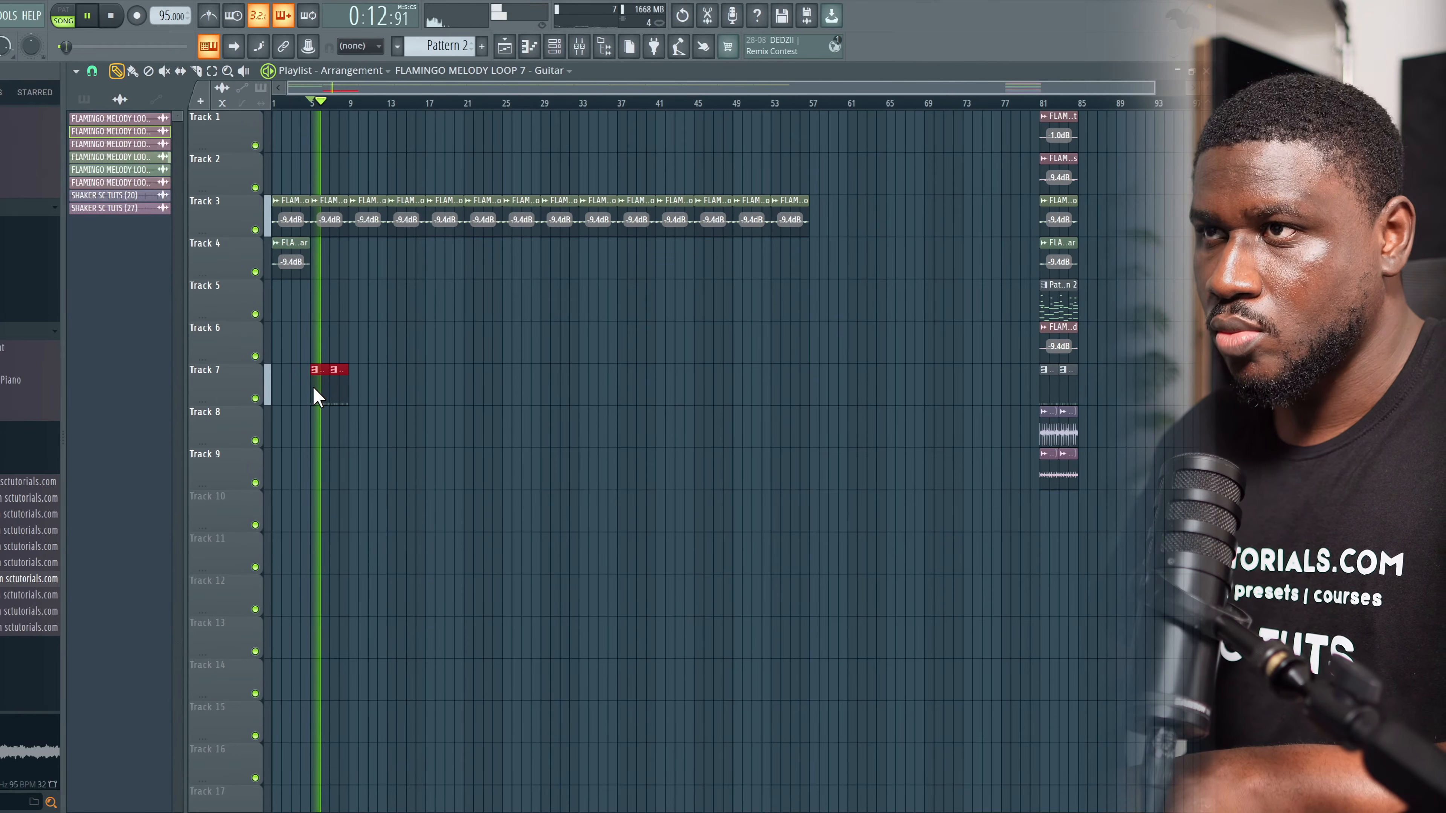
{"action": "key", "text": "ctrl+b"}
{"action": "key", "text": "ctrl+b"}
{"action": "key", "text": "ctrl+b"}
{"action": "key", "text": "ctrl+b"}
{"action": "key", "text": "ctrl+b"}
{"action": "key", "text": "ctrl+b"}
{"action": "key", "text": "ctrl+b"}
{"action": "key", "text": "ctrl+b"}
{"action": "key", "text": "ctrl+b"}
{"action": "key", "text": "ctrl+b"}
{"action": "key", "text": "ctrl+b"}
{"action": "key", "text": "ctrl+b"}
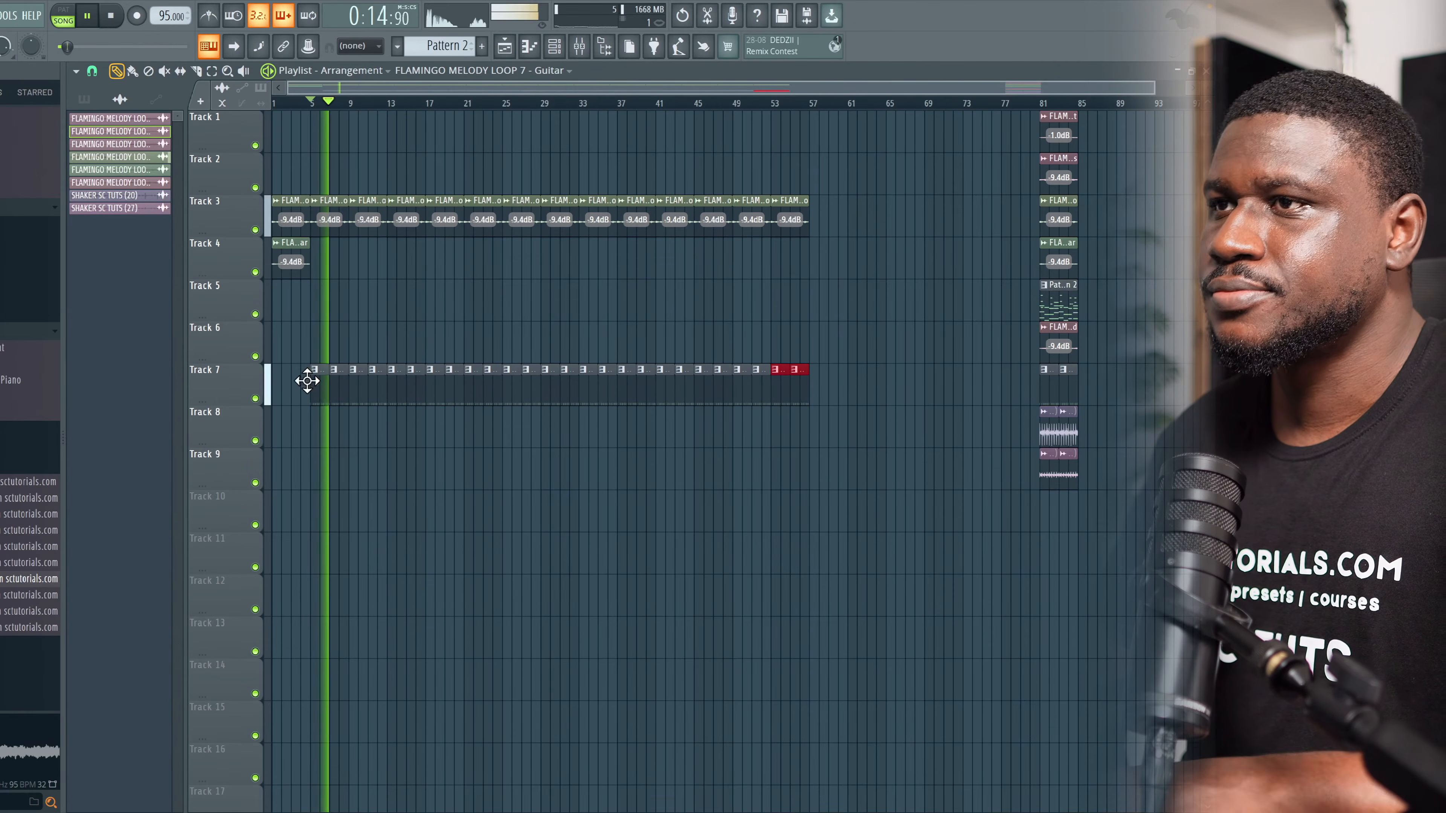
{"action": "left_click", "coordinate": [375, 471]}
{"action": "key", "text": "space"}
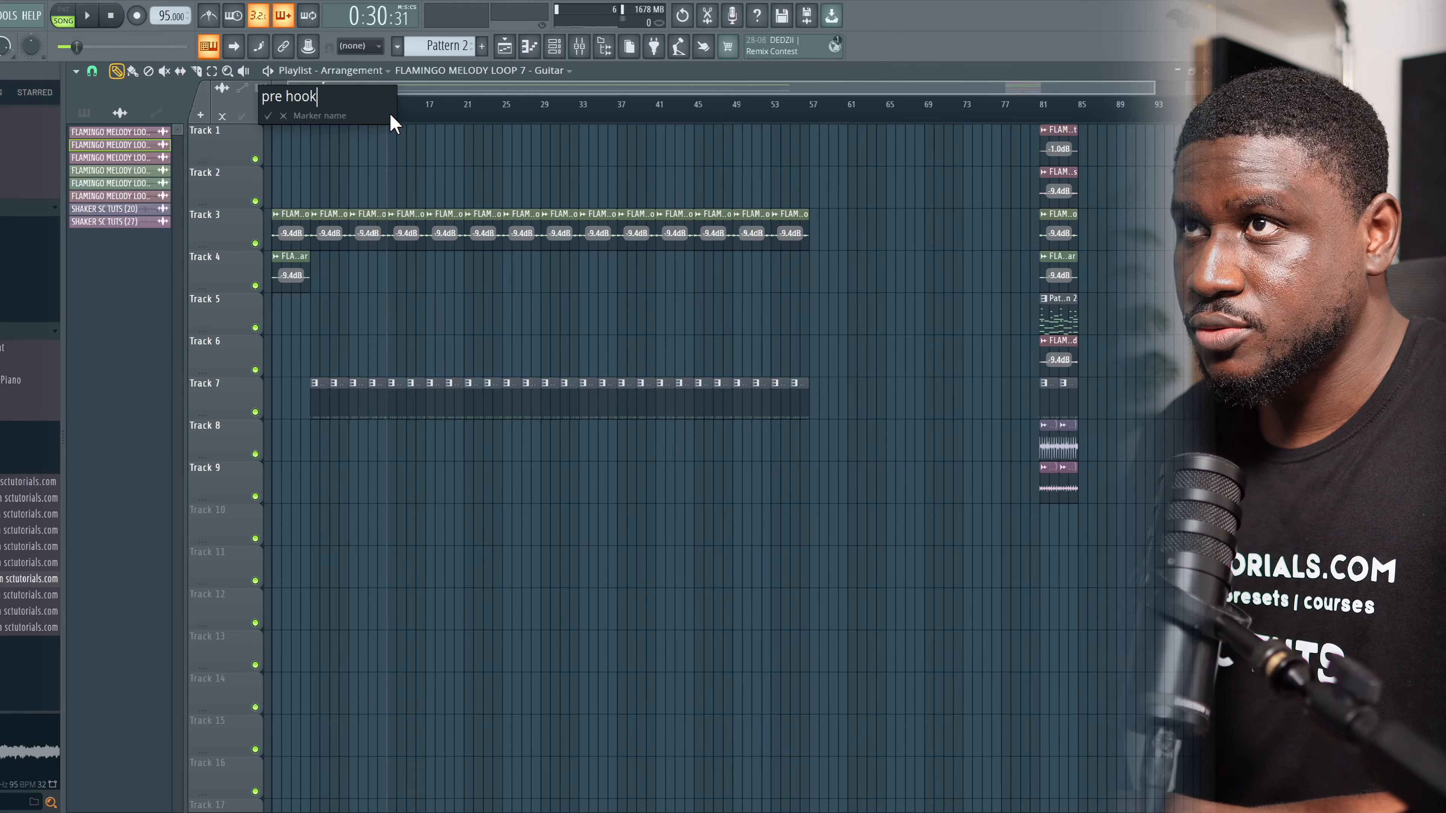
Step: Add playlist markers named "verse 1" at bar 5, "pre hook" at bar 13 and "hook 1" at bar 21
{"action": "key", "text": "Return"}
{"action": "left_click", "coordinate": [463, 111]}
{"action": "key", "text": "alt+t"}
{"action": "type", "text": "hook 1"}
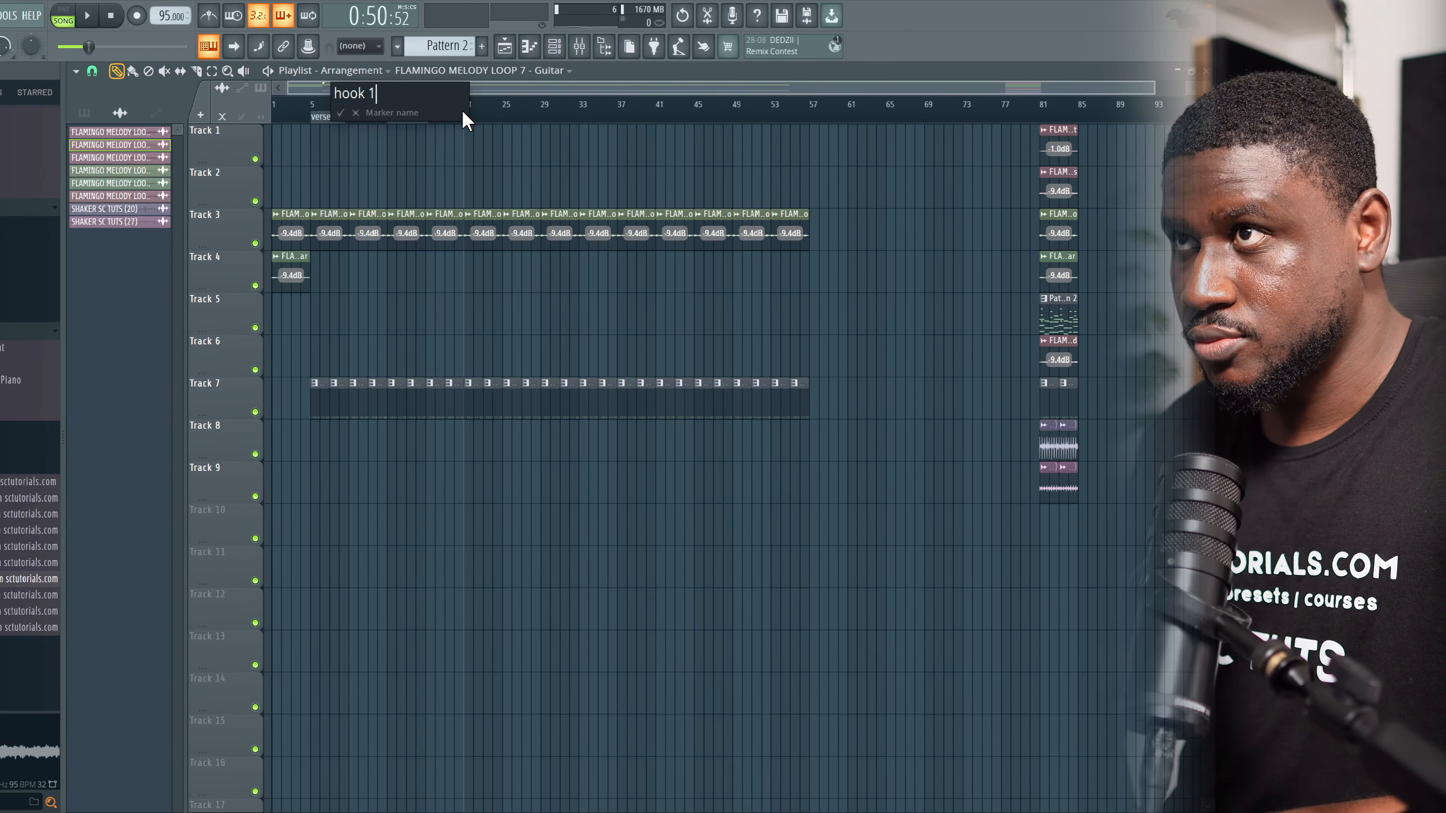
{"action": "key", "text": "Return"}
Step: Add playlist markers "verse 2" at bar 29, "pre hook 2" at bar 37, "hook 2" at bar 45 and "outro" at bar 53
{"action": "left_click", "coordinate": [538, 114]}
{"action": "key", "text": "alt+t"}
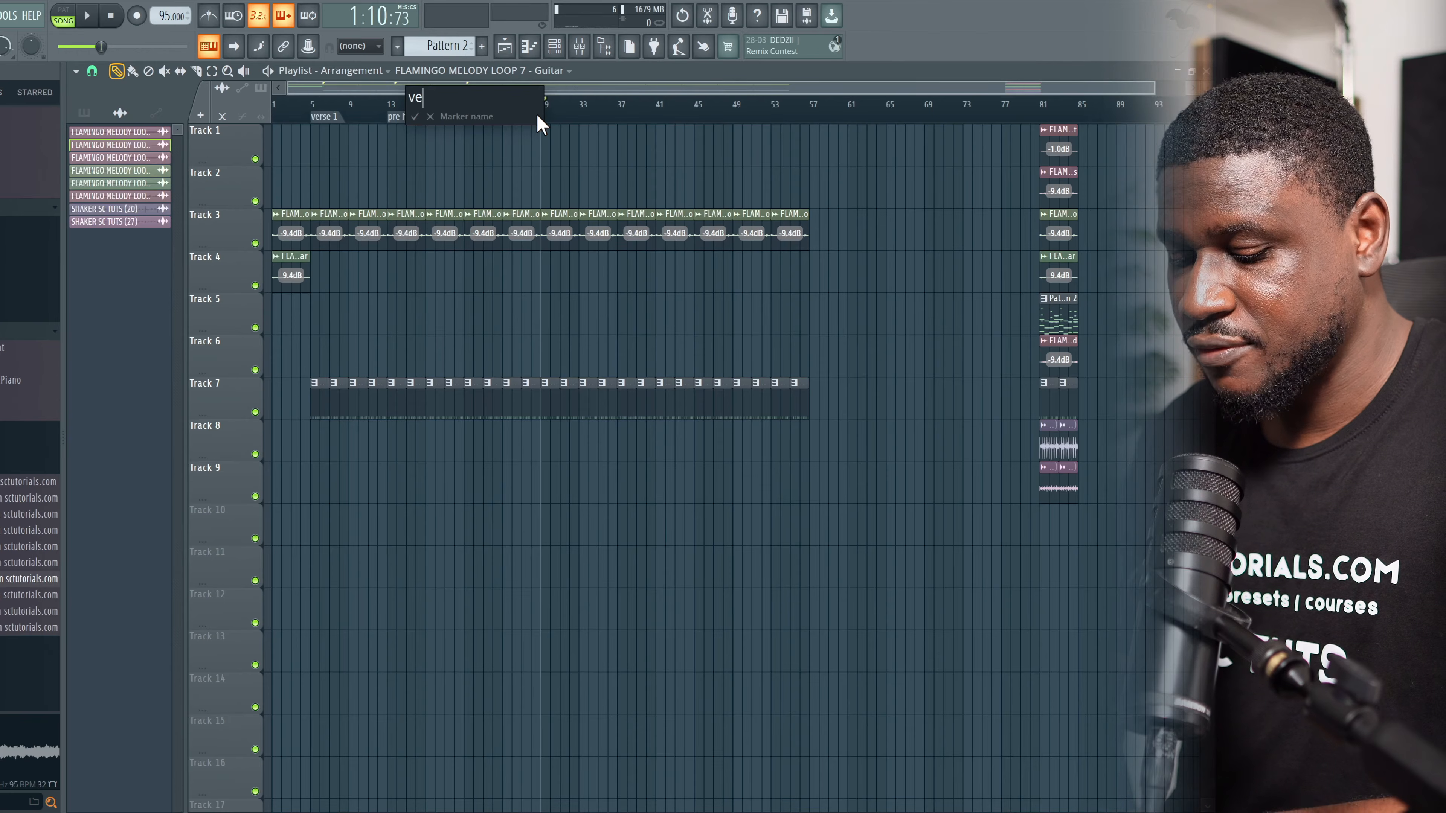
{"action": "type", "text": "verse 2"}
{"action": "key", "text": "Return"}
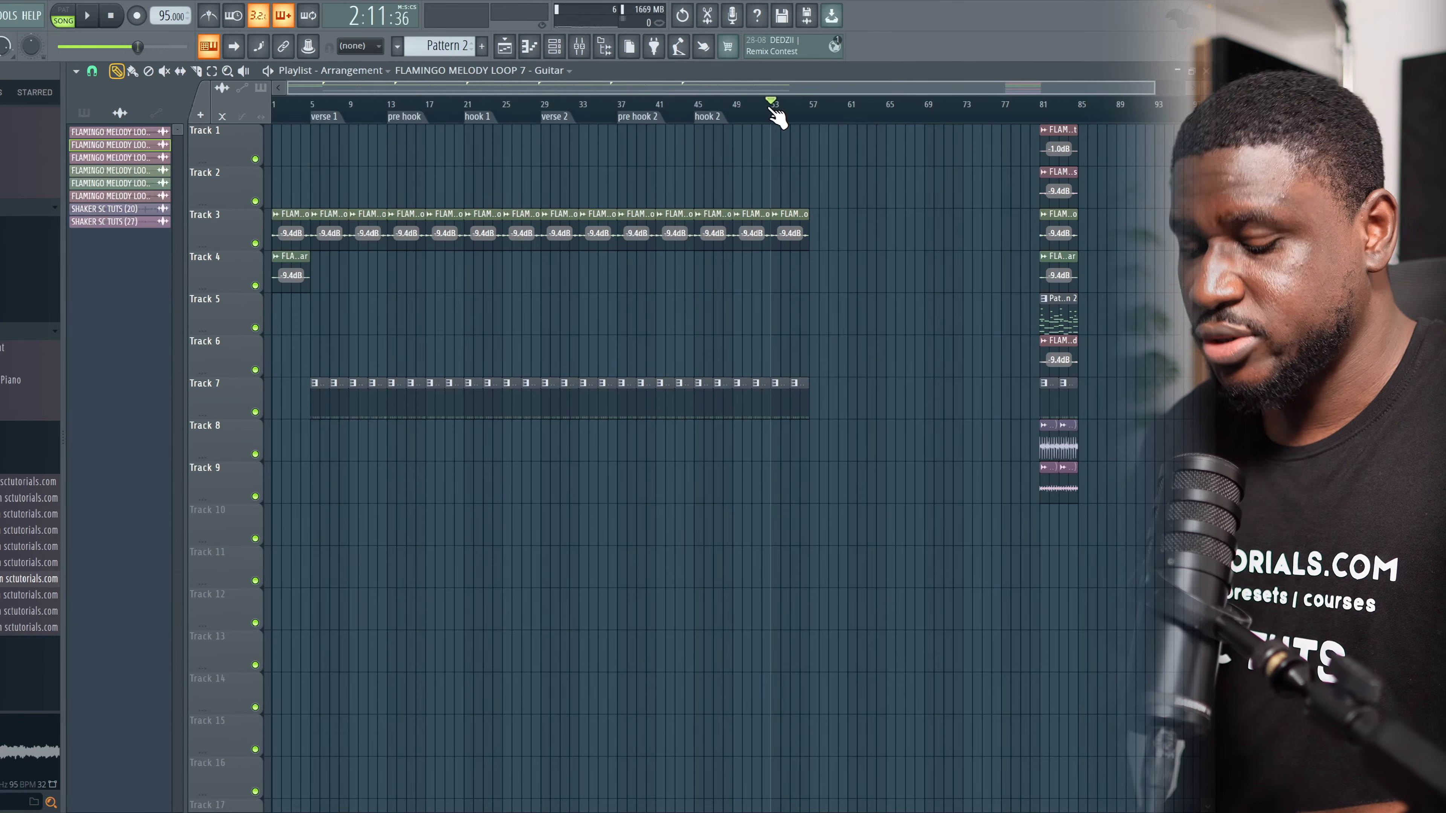
{"action": "type", "text": "outro"}
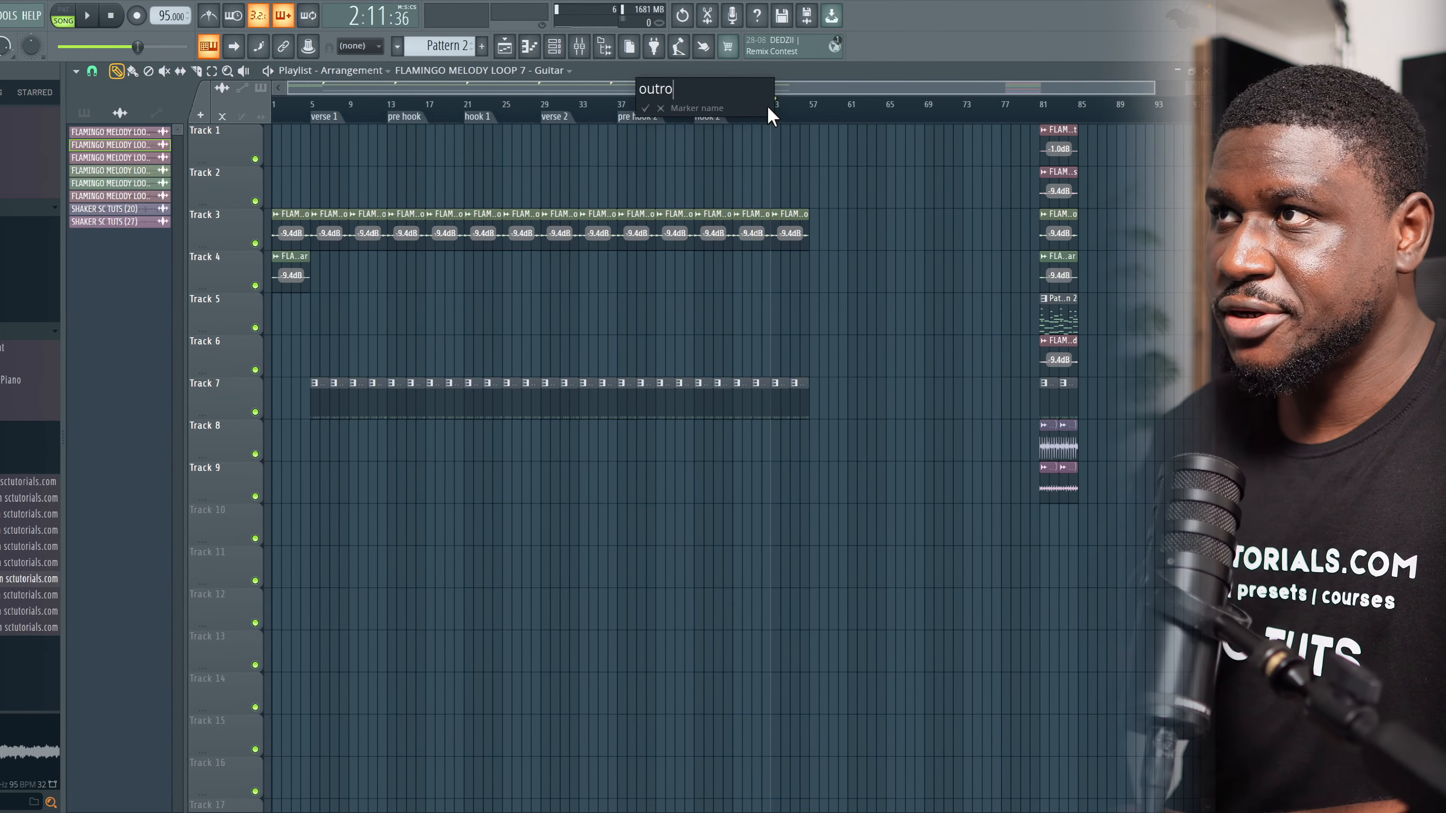
{"action": "key", "text": "Return"}
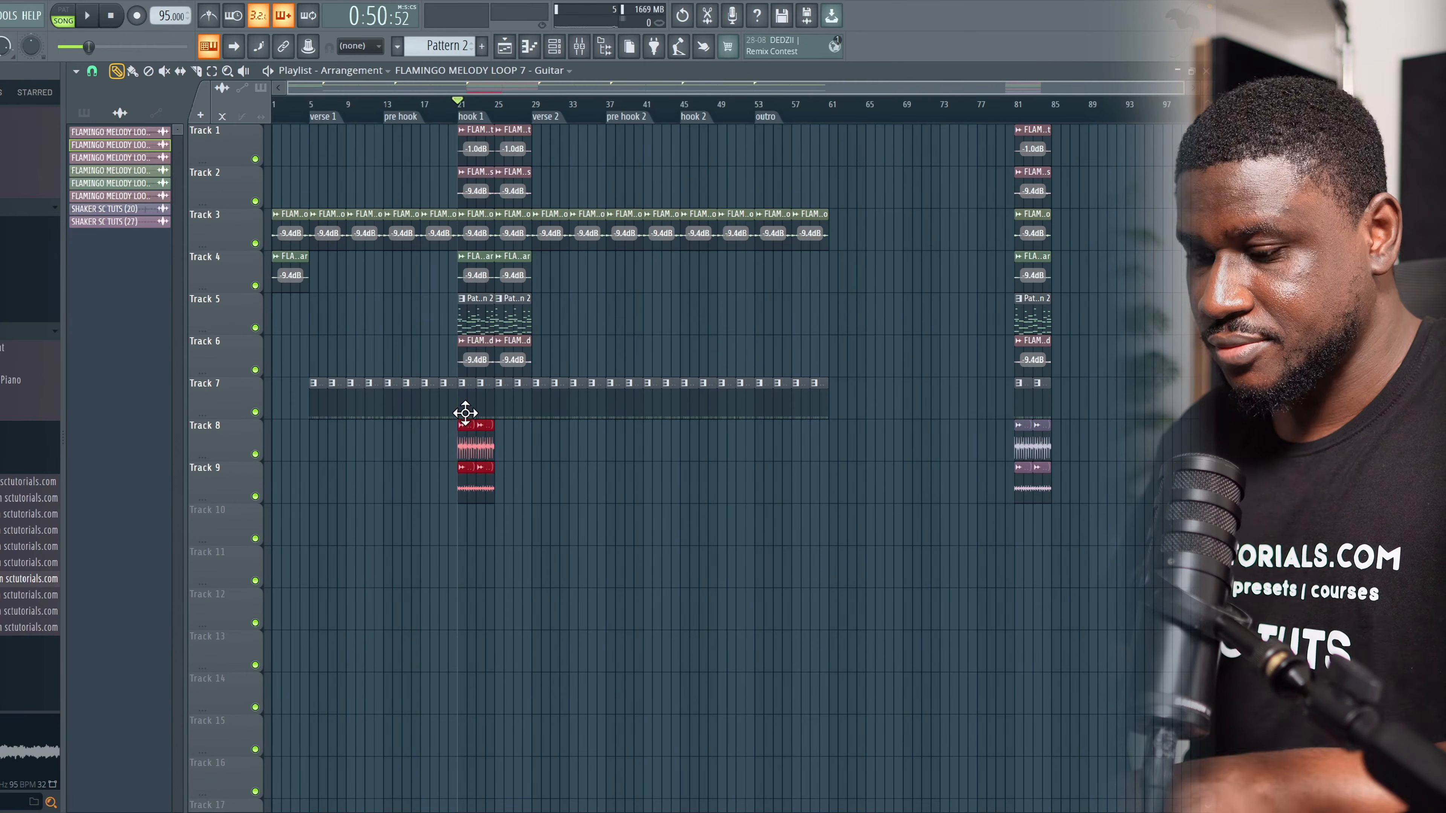
Step: Fill hook 1 from bar 21 to 29 with the Ambient, Bass, Guitar, Pattern 2, Pad and both shaker clips, checking with playback
{"action": "key", "text": "ctrl+b"}
{"action": "key", "text": "space"}
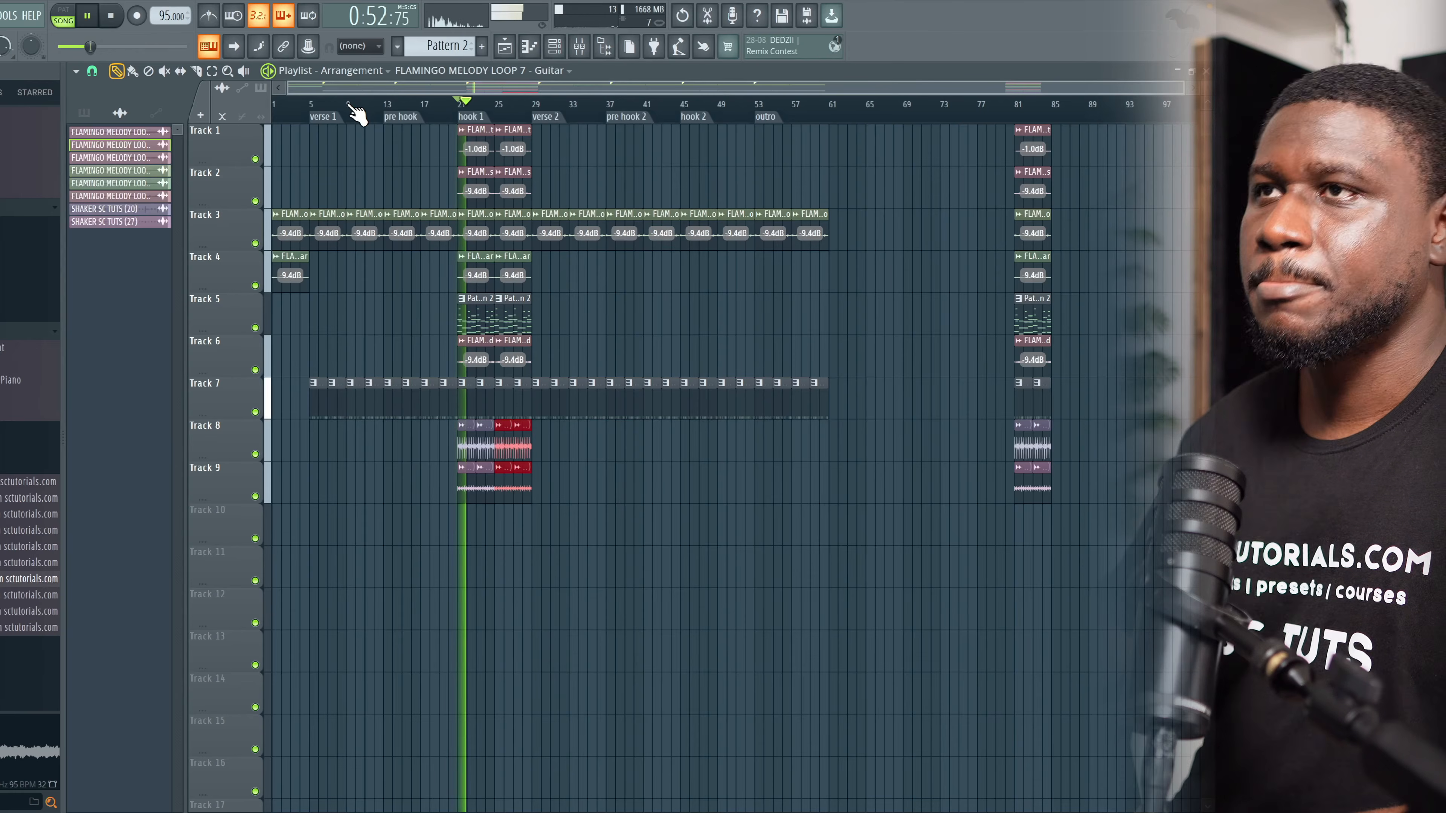
{"action": "left_click", "coordinate": [360, 108]}
{"action": "scroll", "coordinate": [361, 117], "scroll_direction": "up", "scroll_amount": 3}
{"action": "key", "text": "space"}
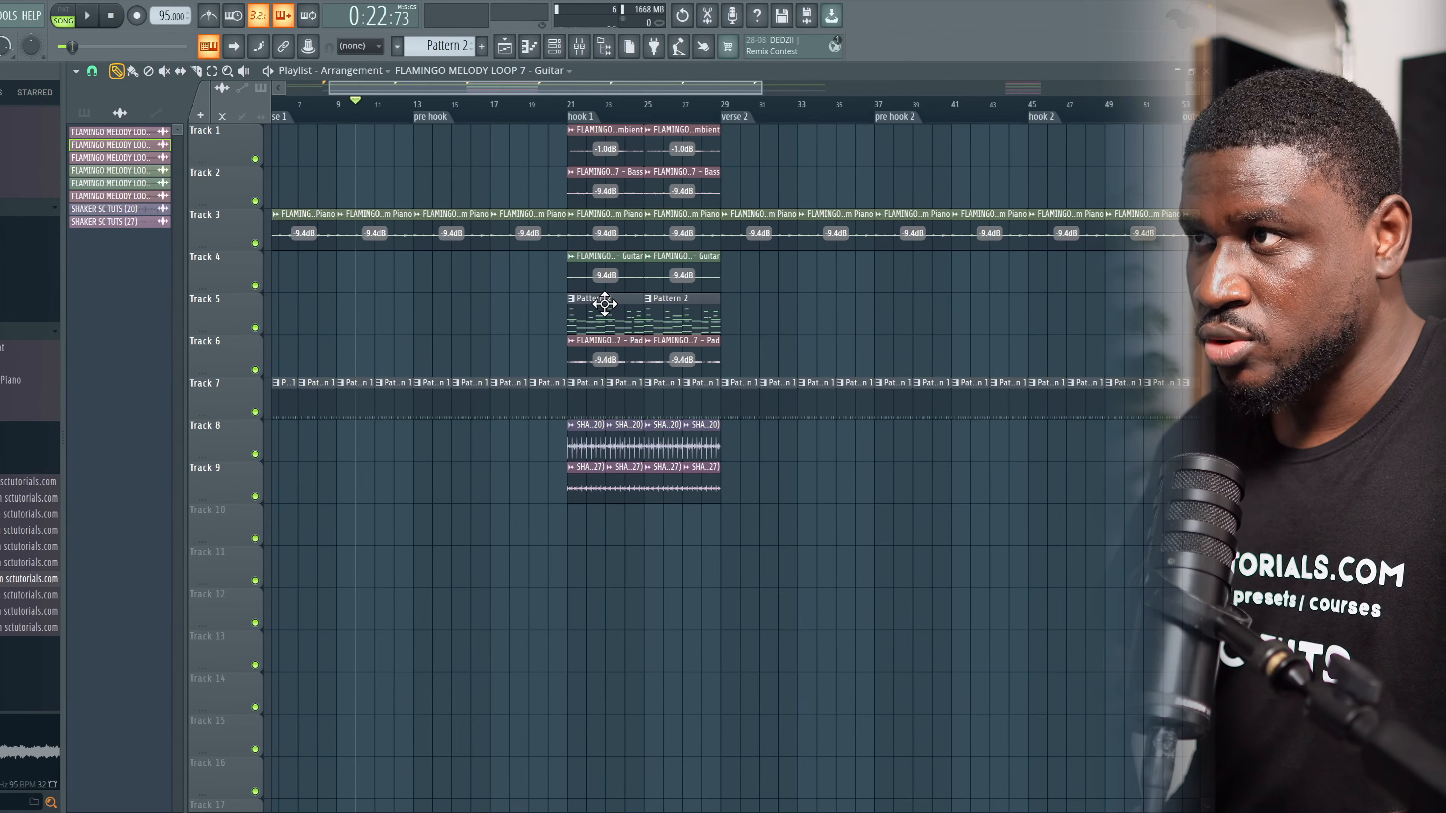
Step: Copy the Pattern 2 and Pad clips from hook 1 into the pre hook at bar 13, checking with playback
{"action": "left_click_drag", "start_coordinate": [565, 302], "coordinate": [736, 332]}
{"action": "left_click_drag", "start_coordinate": [615, 311], "coordinate": [463, 311]}
{"action": "key", "text": "space"}
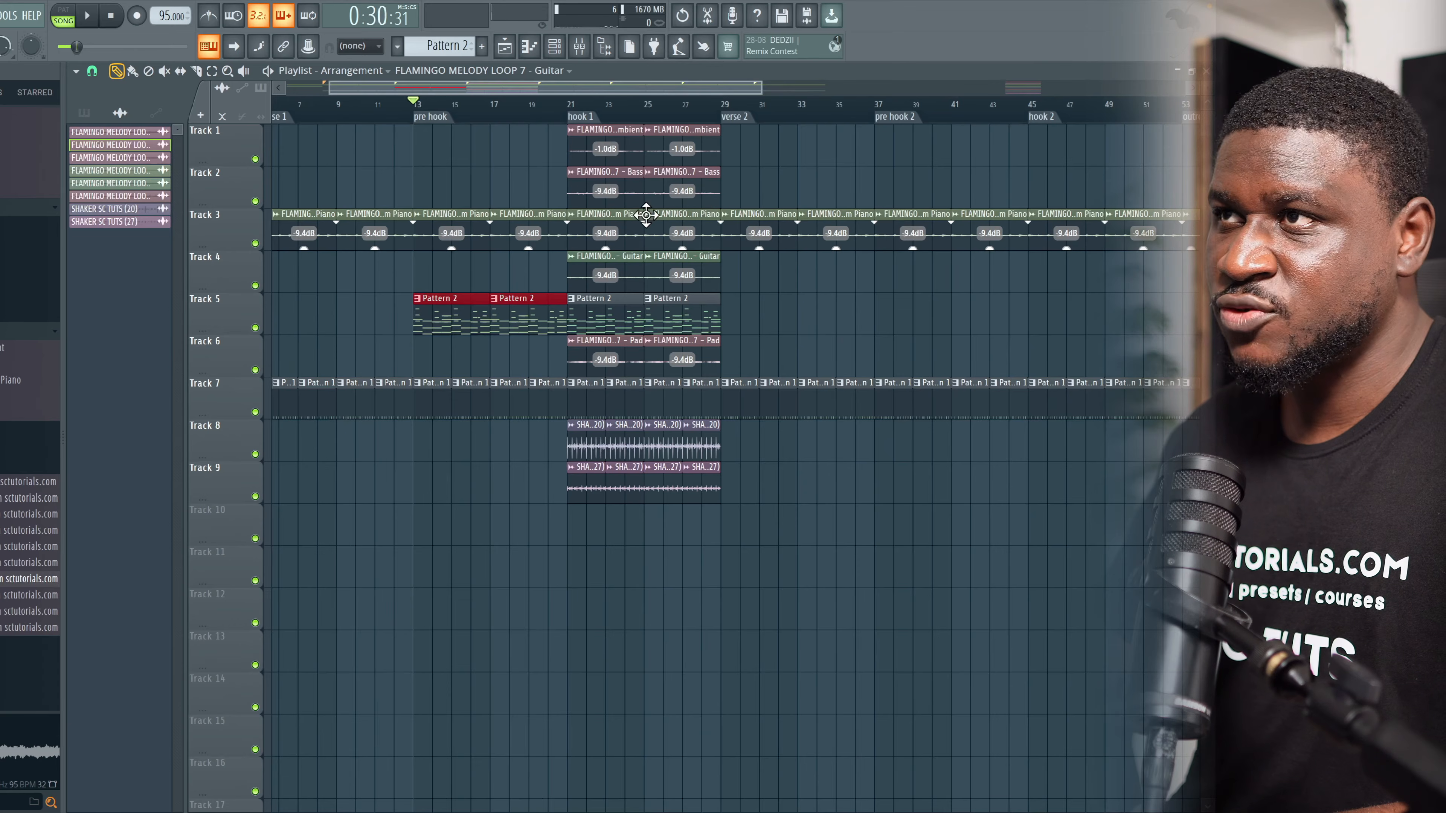
{"action": "key", "text": "space"}
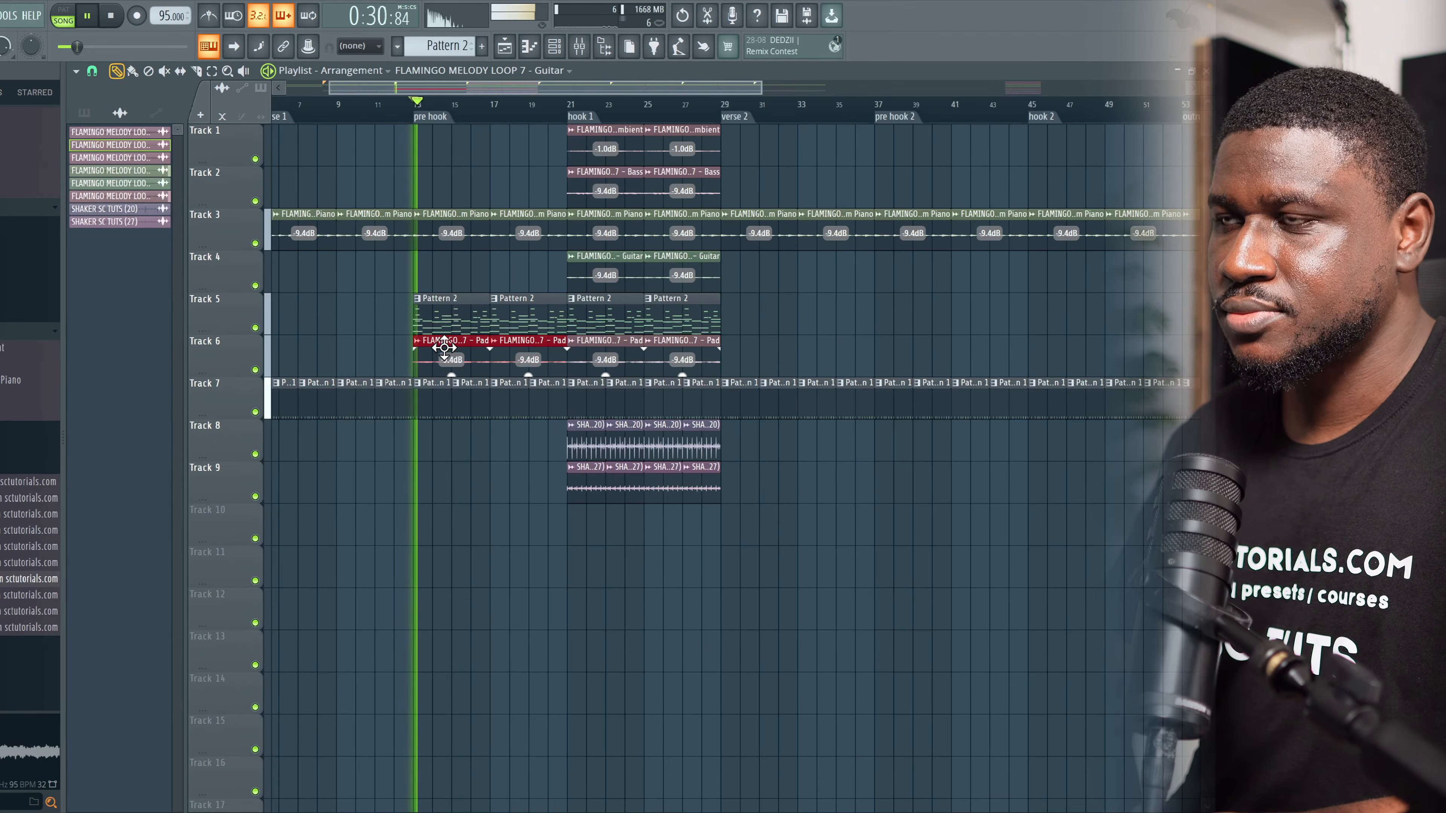
{"action": "scroll", "coordinate": [524, 346], "scroll_direction": "down", "scroll_amount": 2}
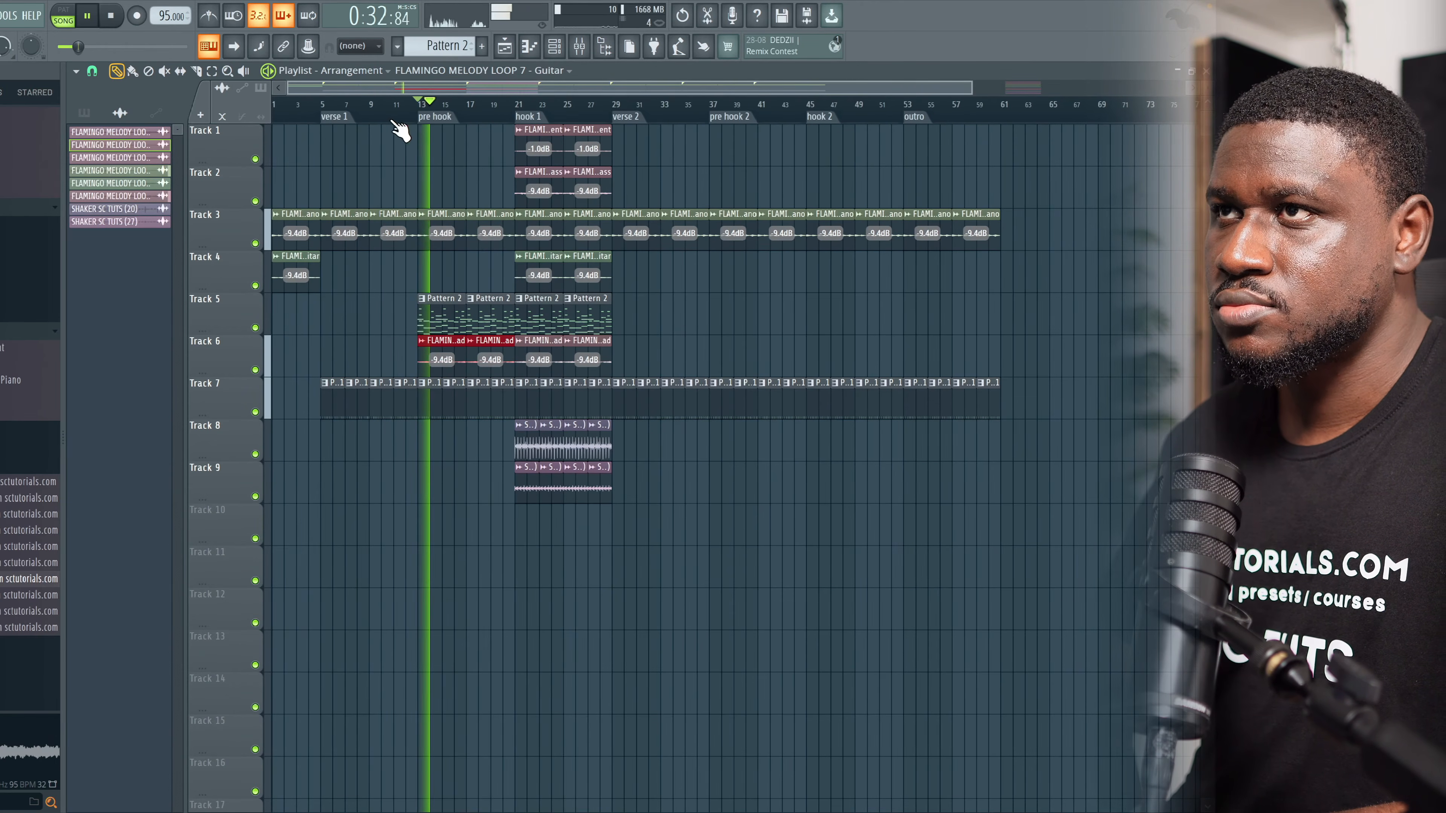
{"action": "left_click", "coordinate": [327, 114]}
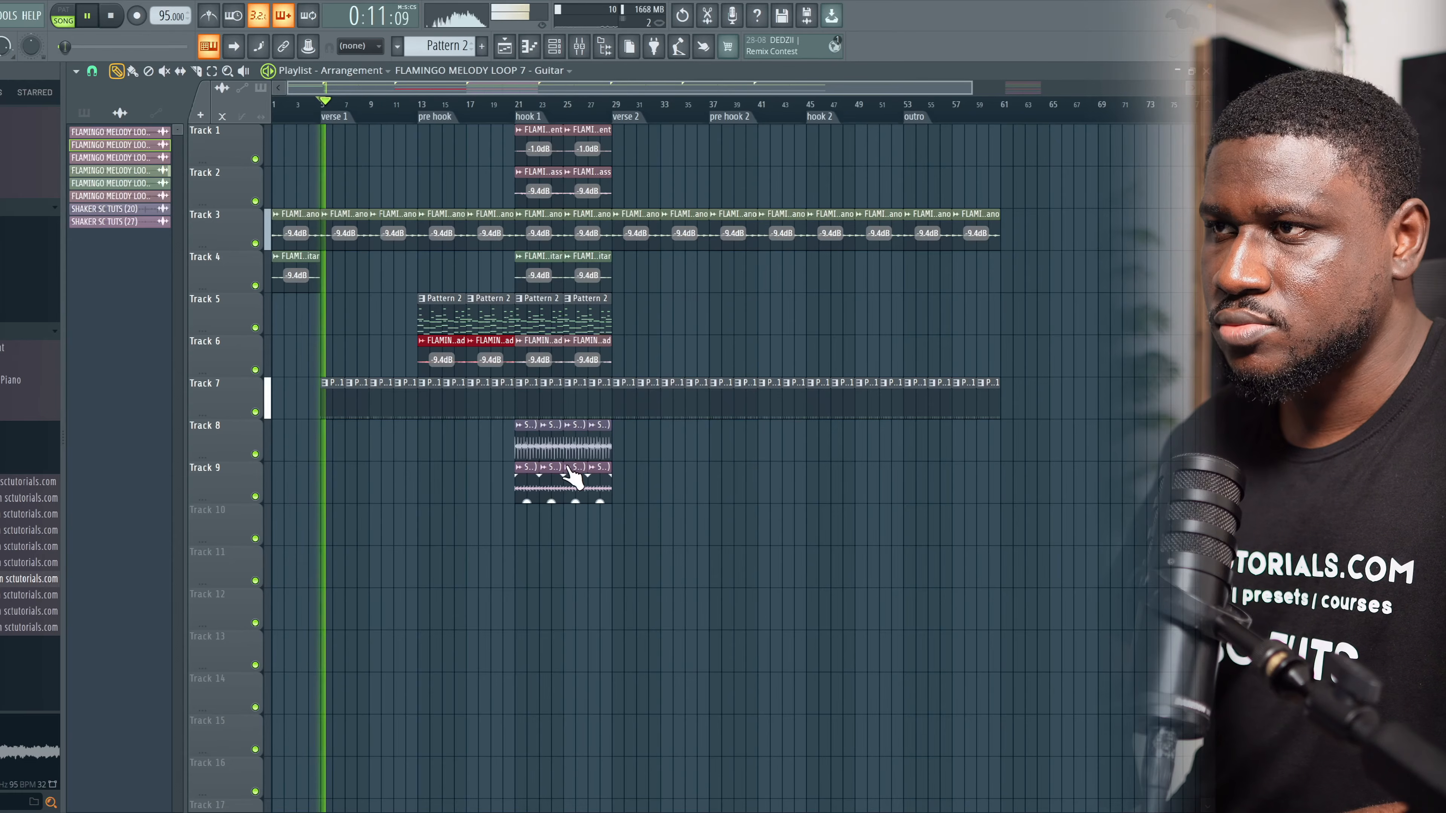
Step: Copy the SHAKER SC TUTS (27) clip to bar 13 on Track 9 and repeat it through the pre hook up to bar 21
{"action": "left_click", "coordinate": [519, 478]}
{"action": "left_click", "coordinate": [419, 474]}
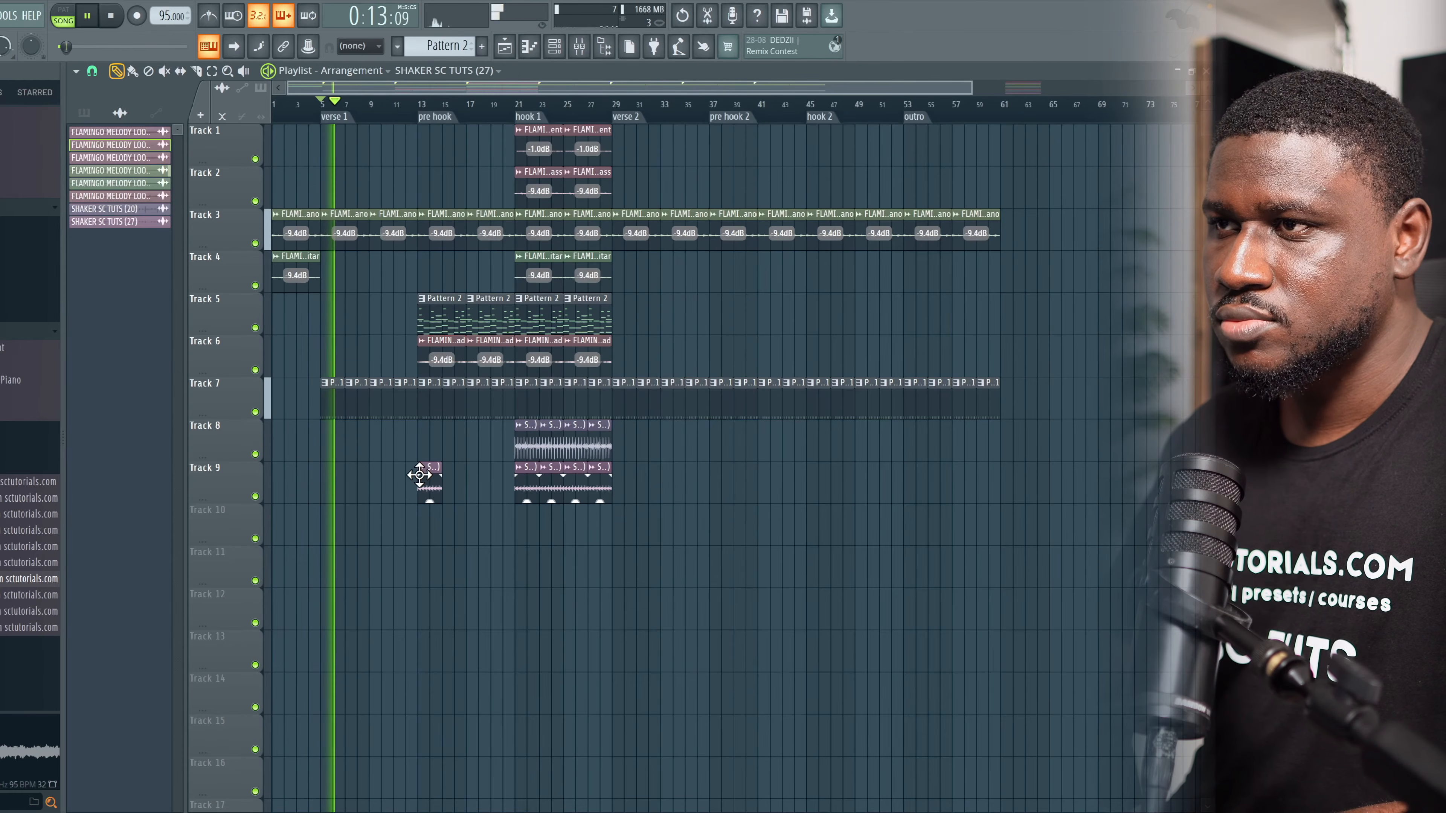
{"action": "left_click", "coordinate": [407, 116]}
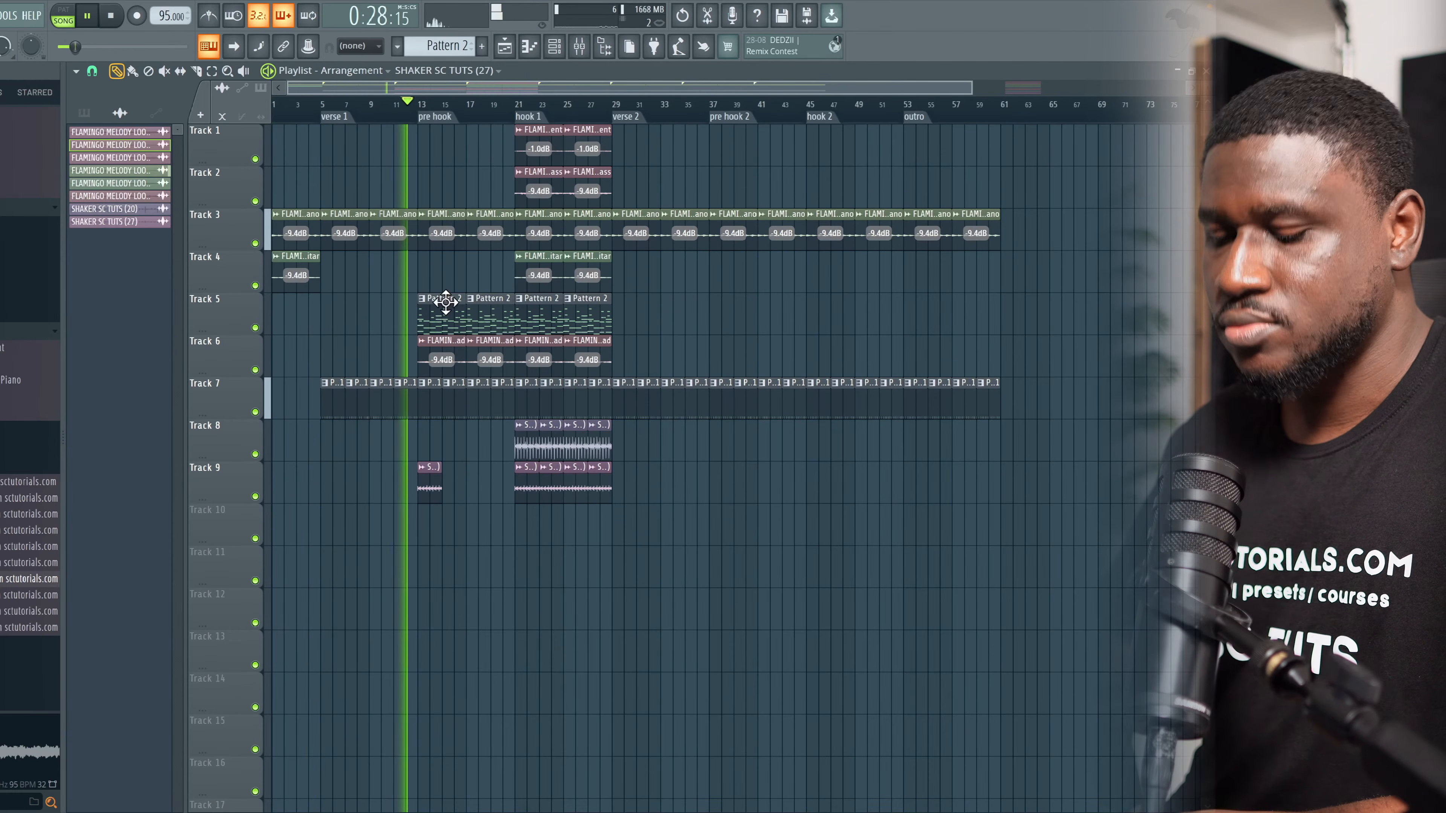
{"action": "left_click_drag", "start_coordinate": [468, 489], "coordinate": [434, 494]}
{"action": "key", "text": "ctrl+b"}
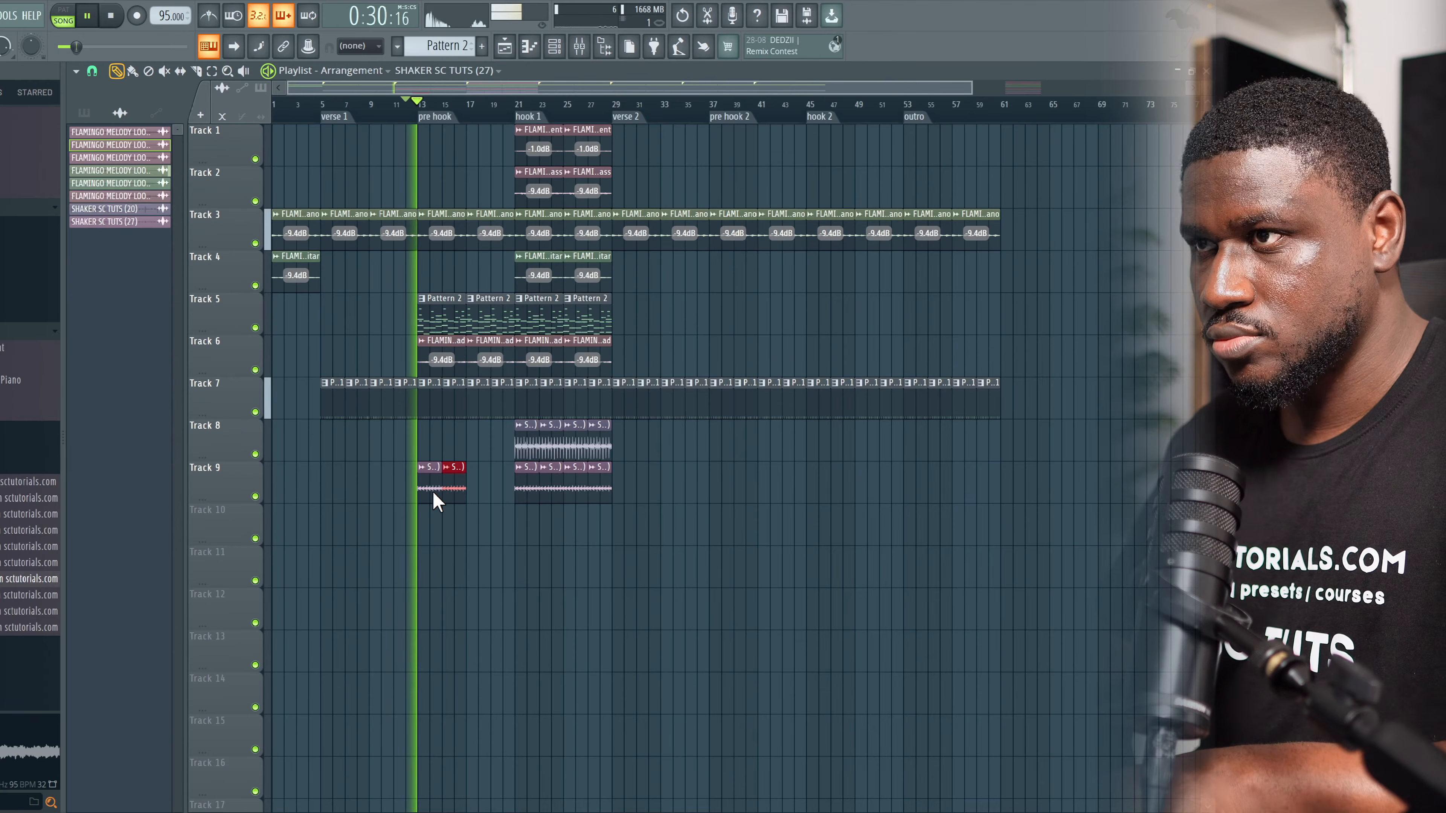
{"action": "key", "text": "ctrl+b"}
{"action": "key", "text": "ctrl+b"}
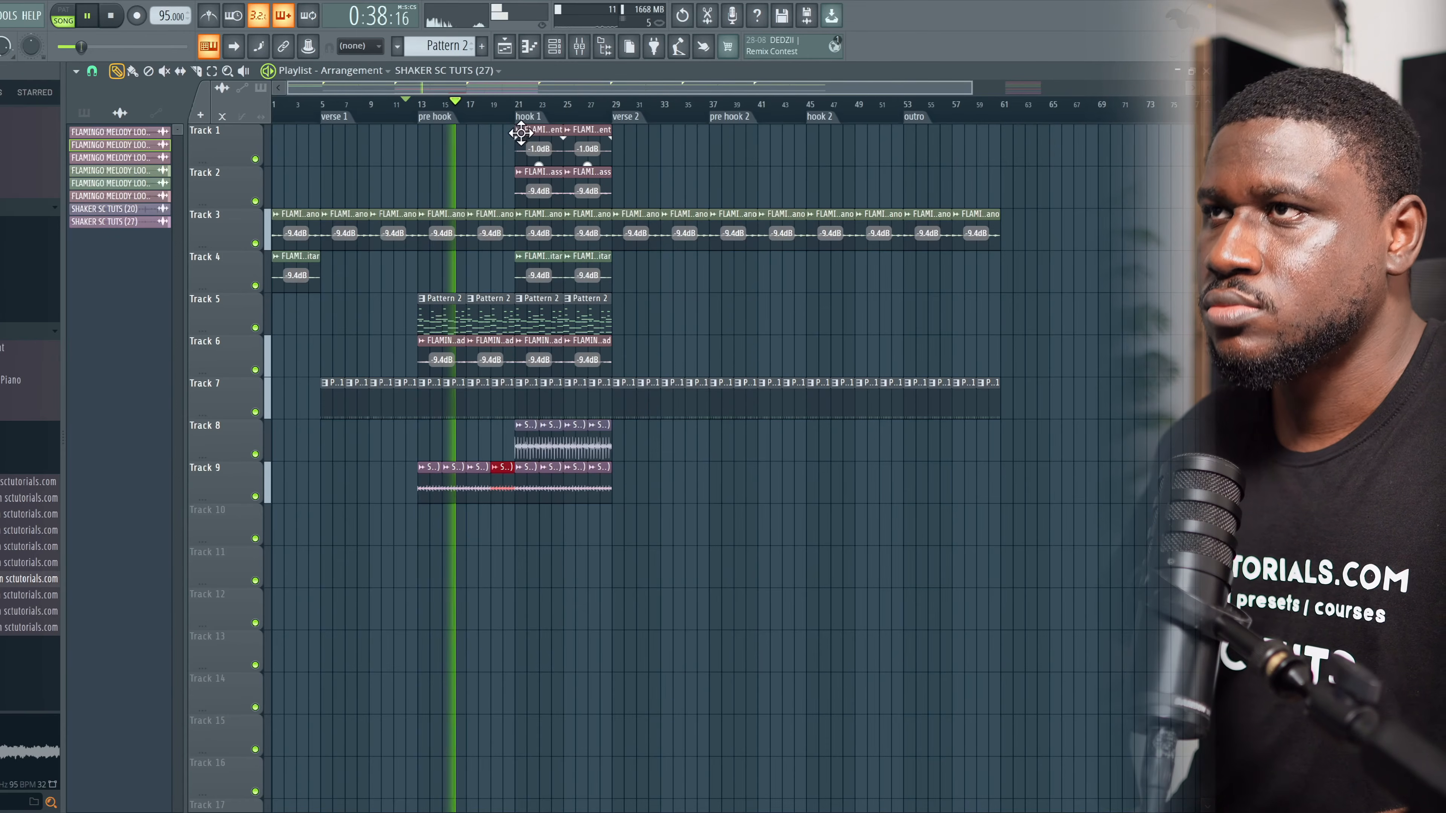
Step: Copy the pre hook and hook 1 clips, except Dream Piano and Pattern 1, to bar 37 for pre hook 2 and hook 2
{"action": "left_click_drag", "start_coordinate": [637, 420], "coordinate": [398, 480]}
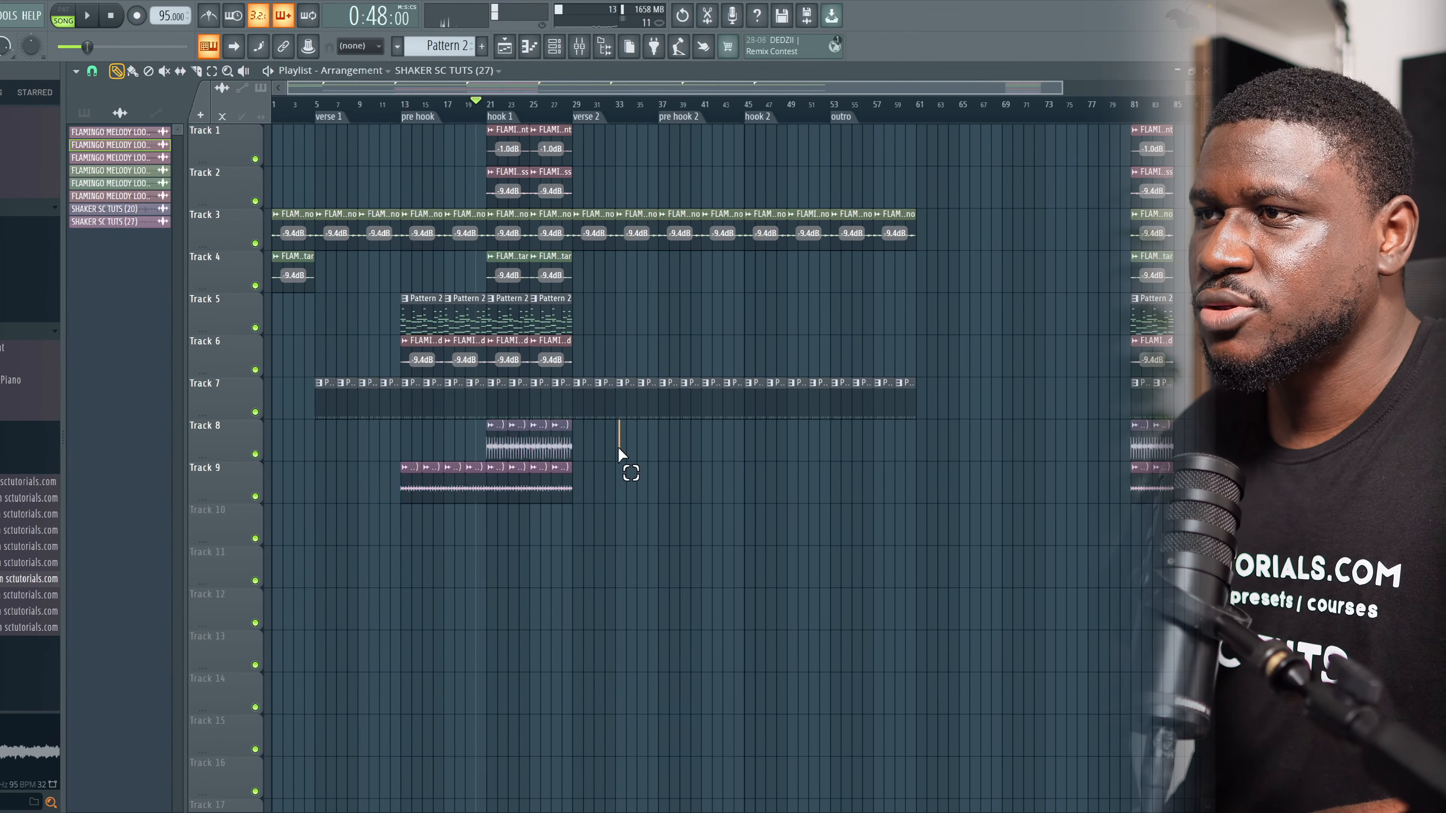
{"action": "left_click_drag", "start_coordinate": [623, 252], "coordinate": [379, 377]}
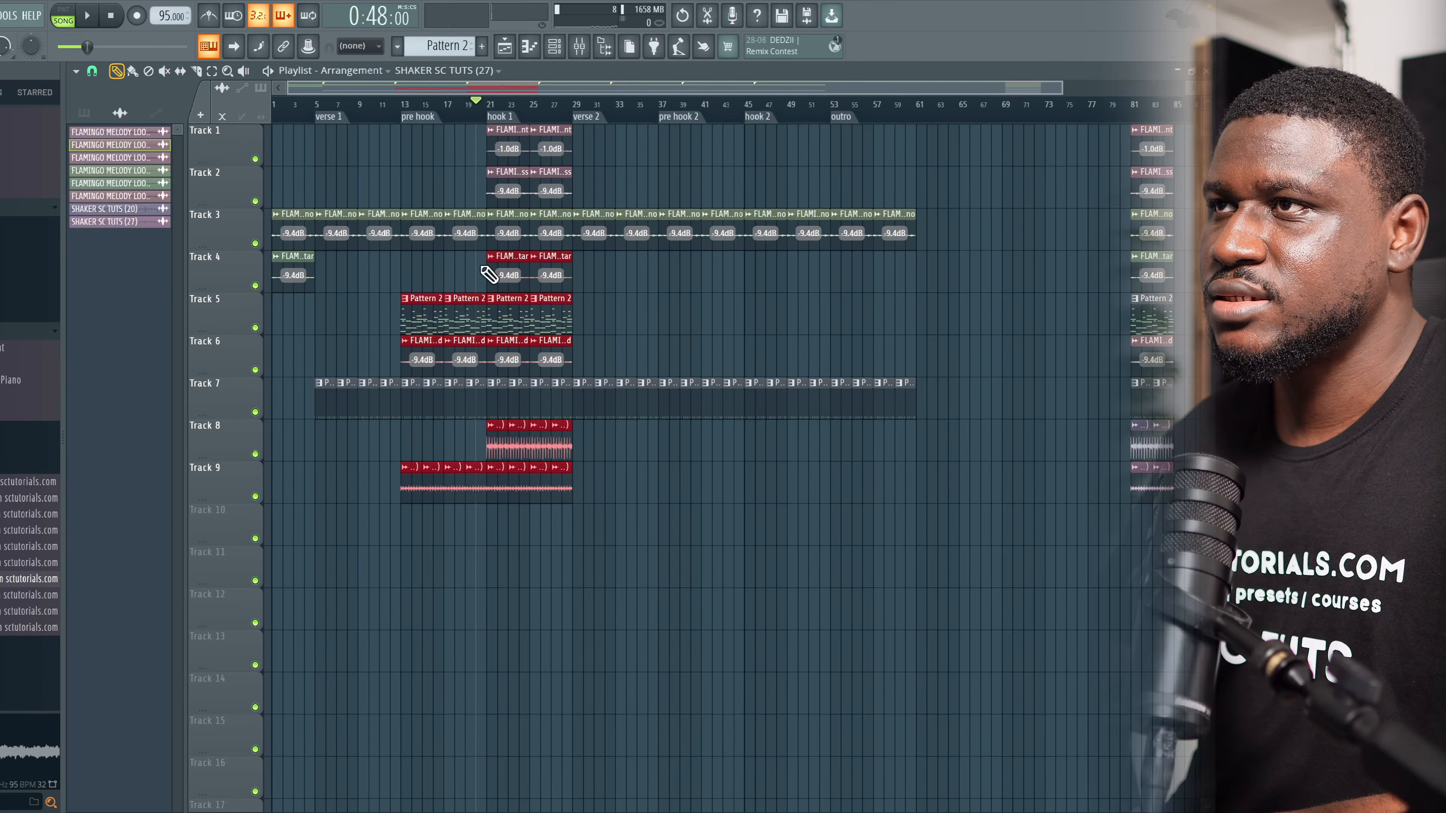
{"action": "left_click_drag", "start_coordinate": [607, 132], "coordinate": [753, 188]}
{"action": "left_click", "coordinate": [625, 196]}
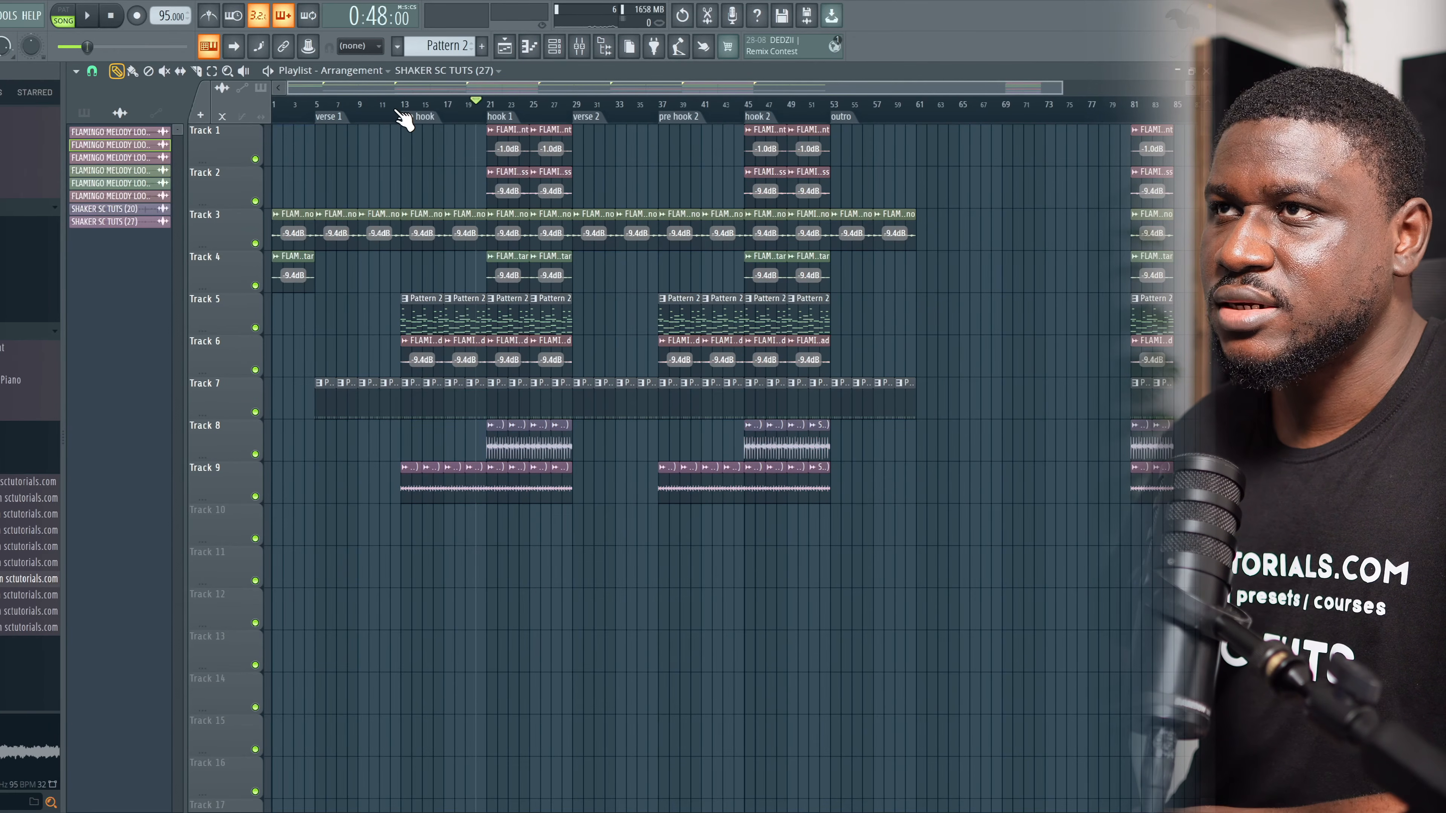
Step: Set the playhead at hook 1, load the QuartetStr D.Vib program in a TRITON Extreme channel and show its channel settings
{"action": "left_click", "coordinate": [486, 106]}
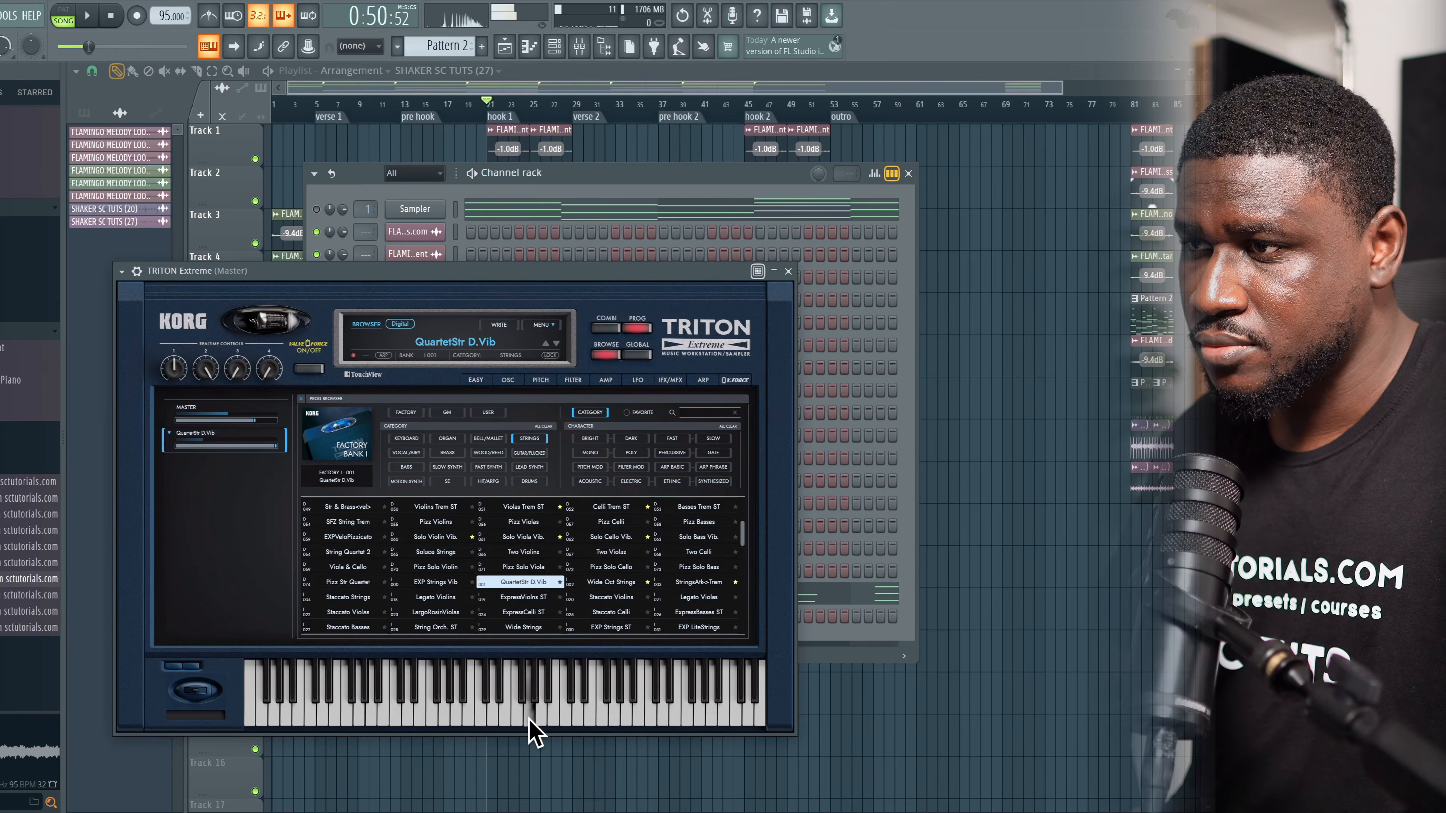
{"action": "left_click", "coordinate": [140, 273]}
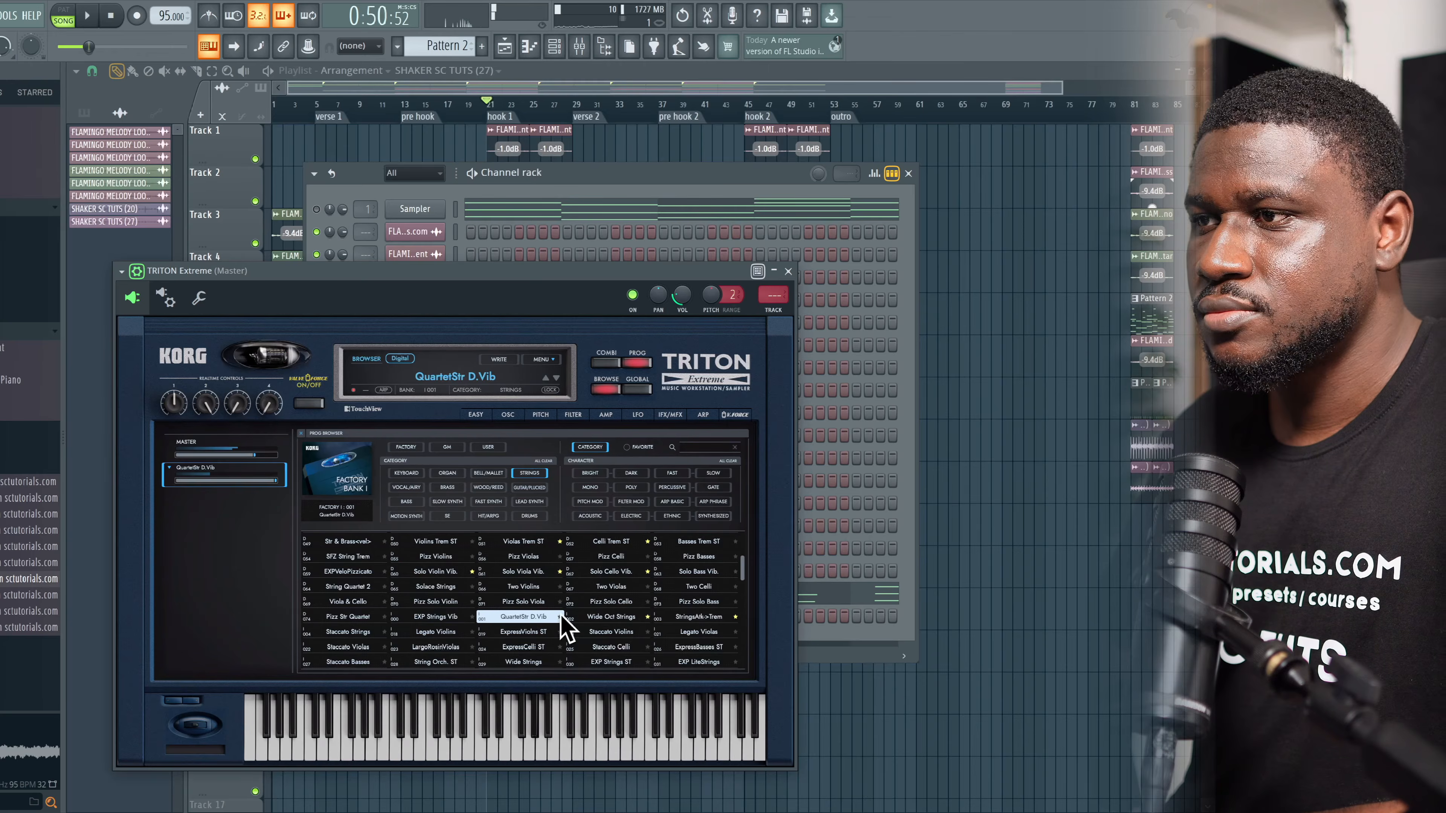
Step: Copy the Sampler channel's notes from Pattern 2 and paste them into the Sampler channel of Pattern 3
{"action": "right_click", "coordinate": [432, 209]}
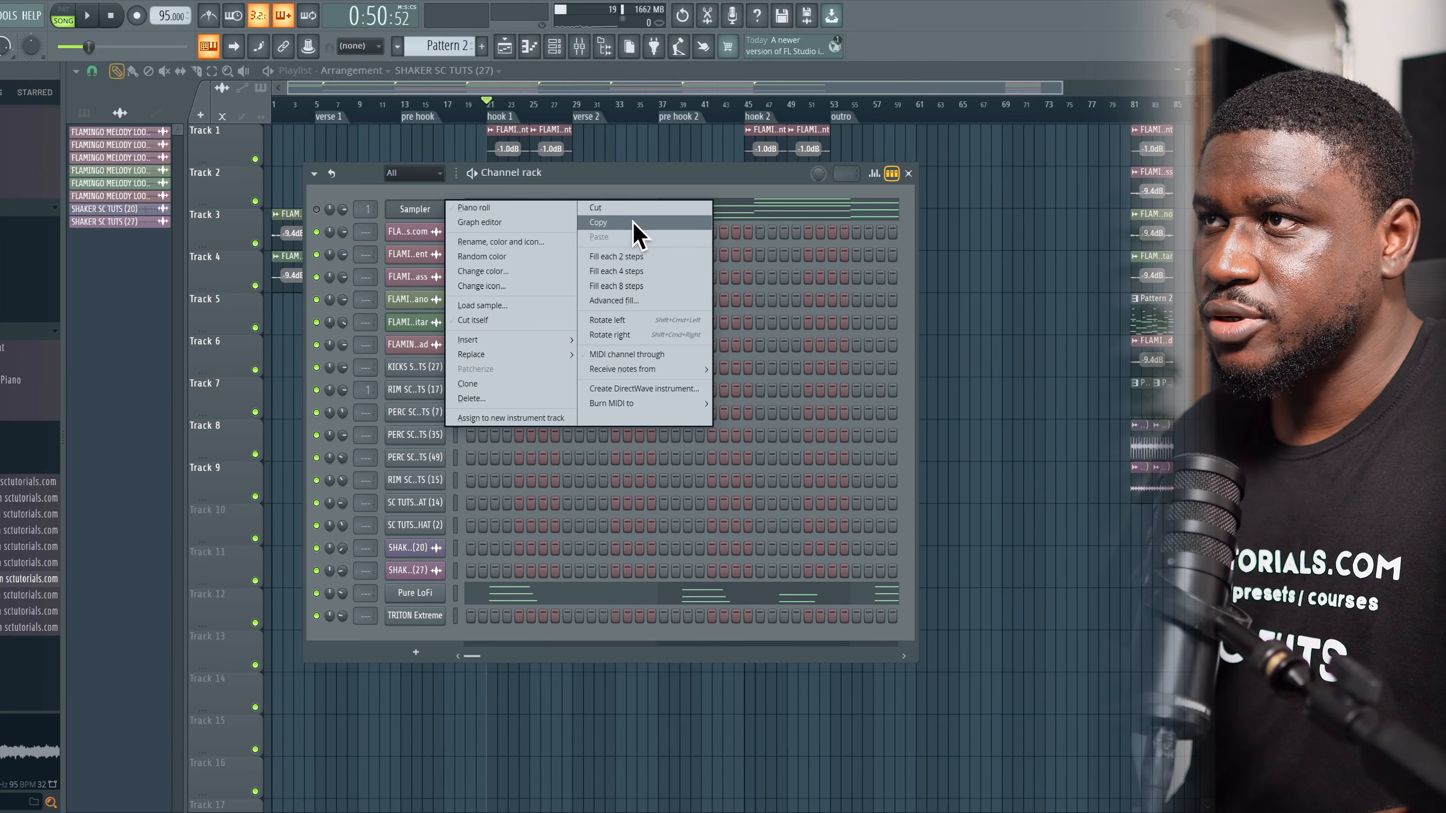
{"action": "left_click", "coordinate": [635, 221]}
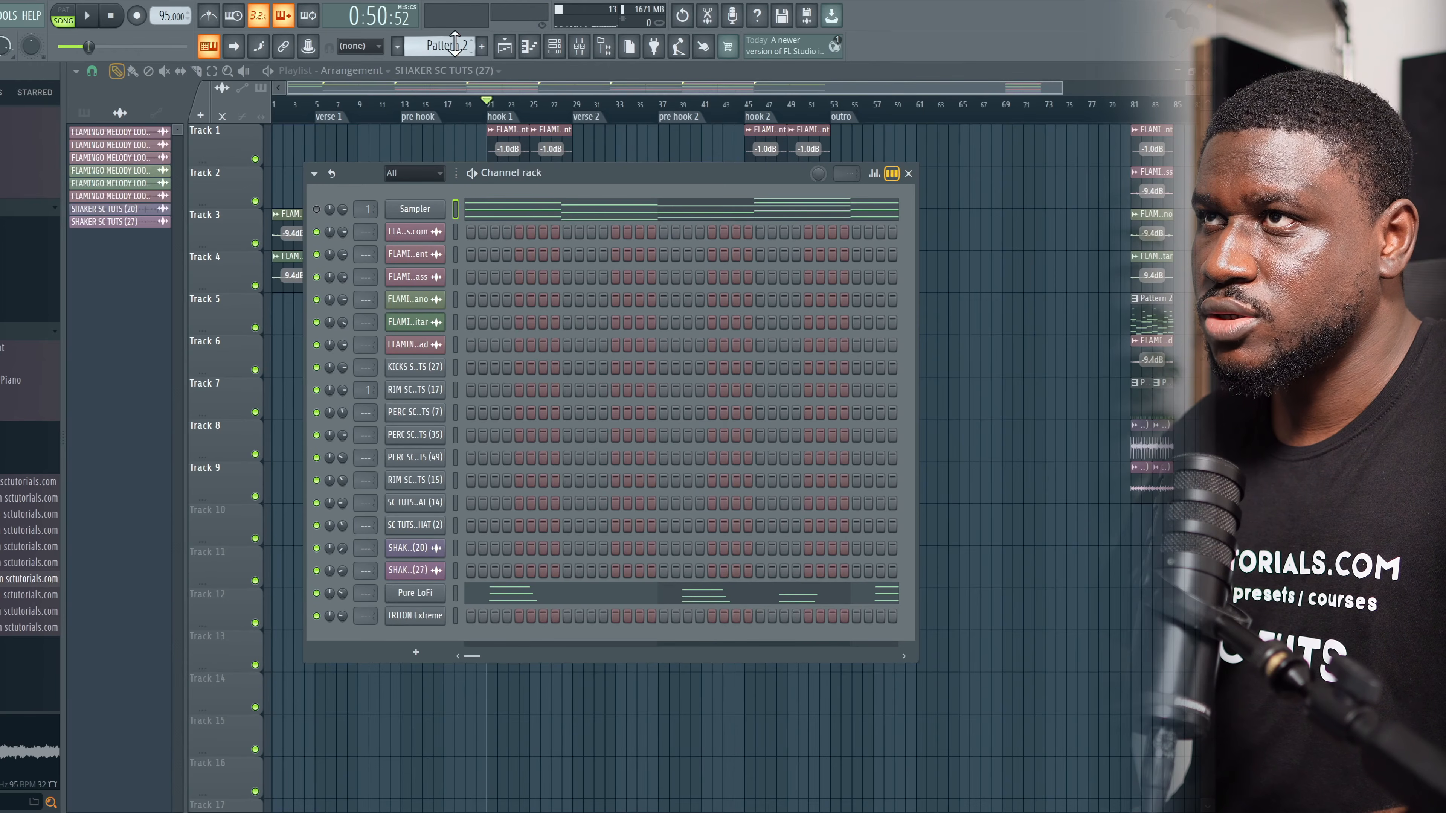
{"action": "scroll", "coordinate": [455, 45], "scroll_direction": "down", "scroll_amount": 1}
{"action": "right_click", "coordinate": [414, 210]}
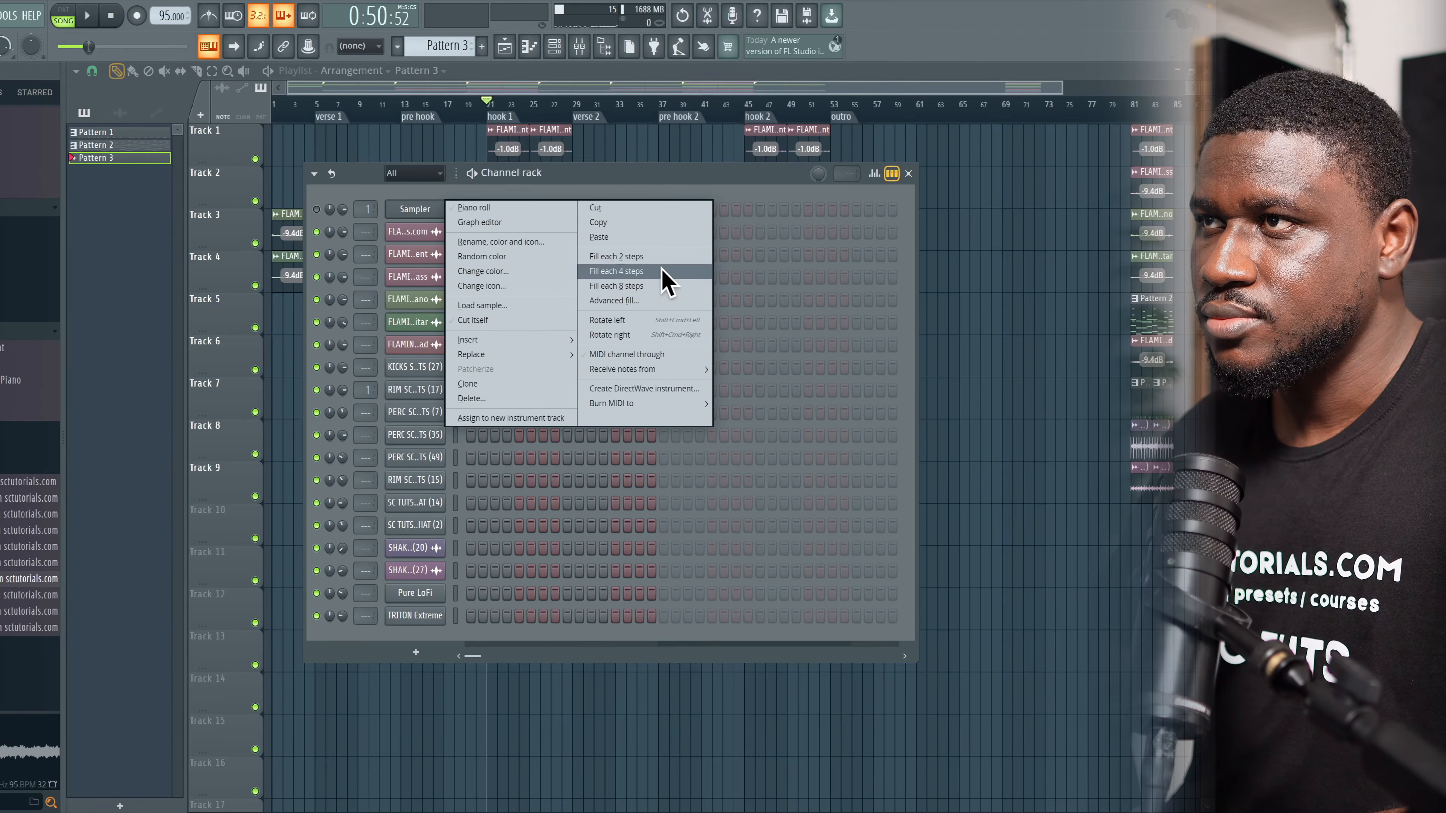
{"action": "left_click", "coordinate": [646, 237]}
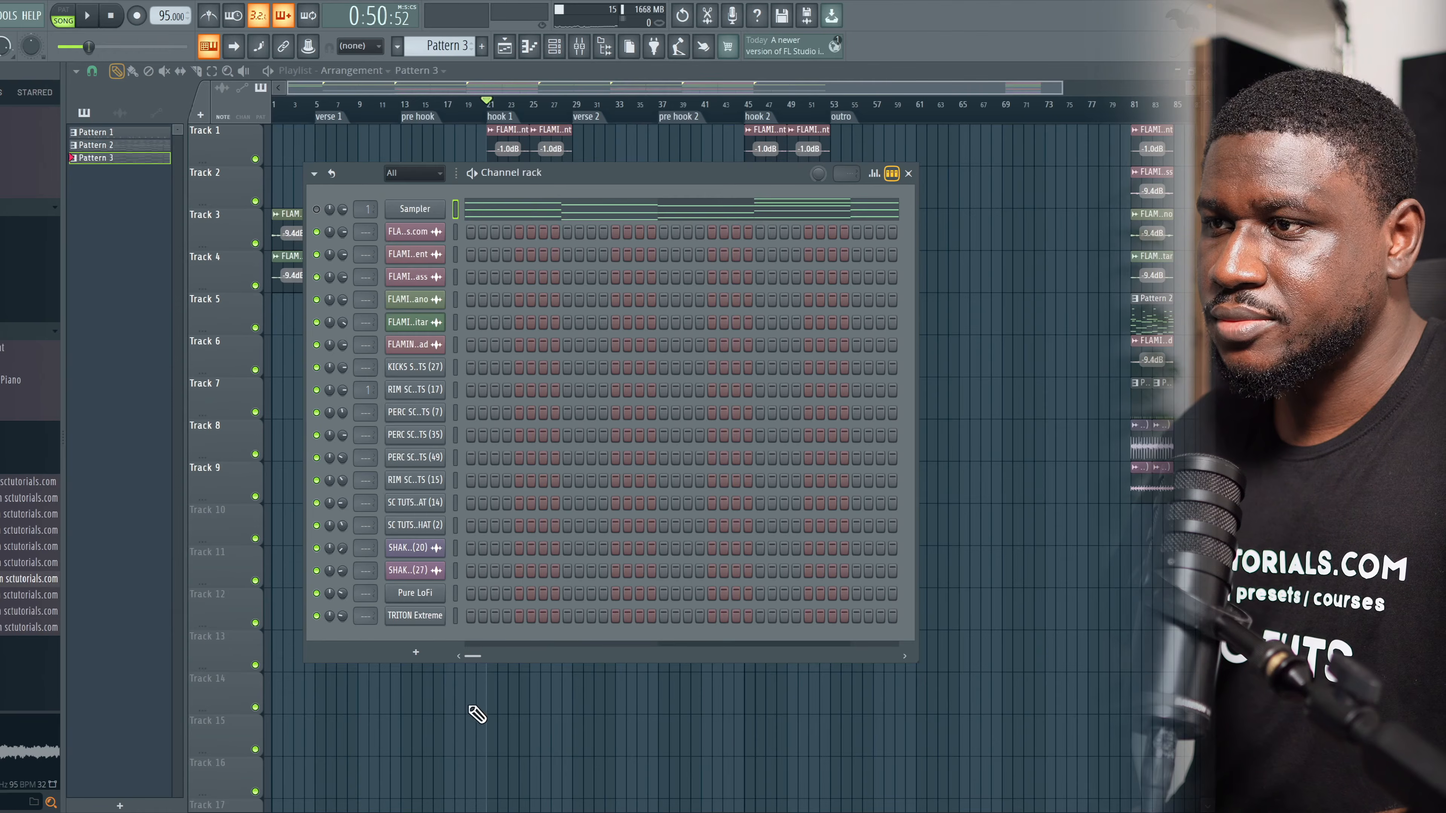
Step: Place Pattern 3 on Track 10 at hook 1 and show the TRITON Extreme channel's piano roll
{"action": "key", "text": "F6"}
{"action": "left_click", "coordinate": [493, 527]}
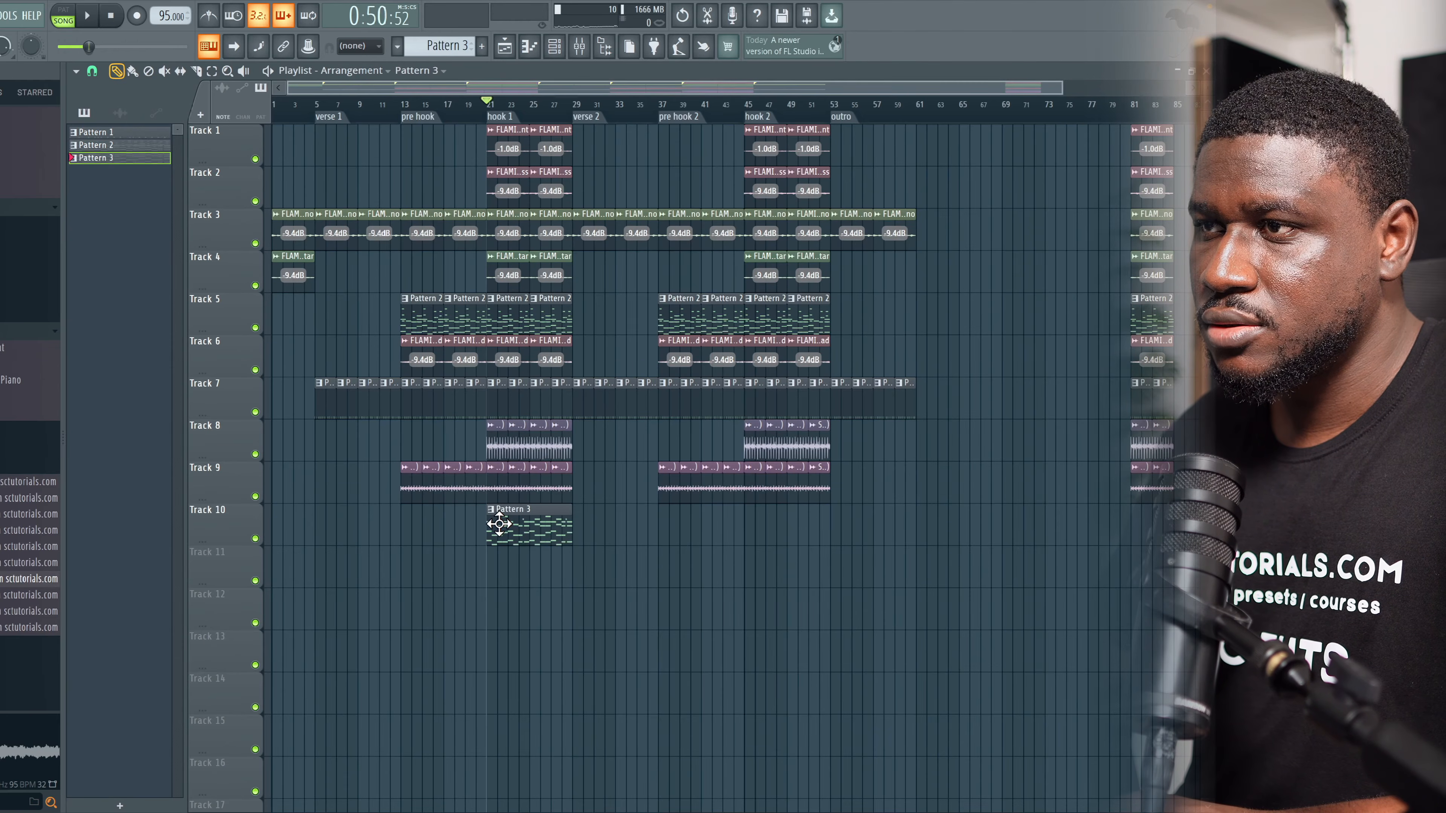
{"action": "left_click", "coordinate": [566, 55]}
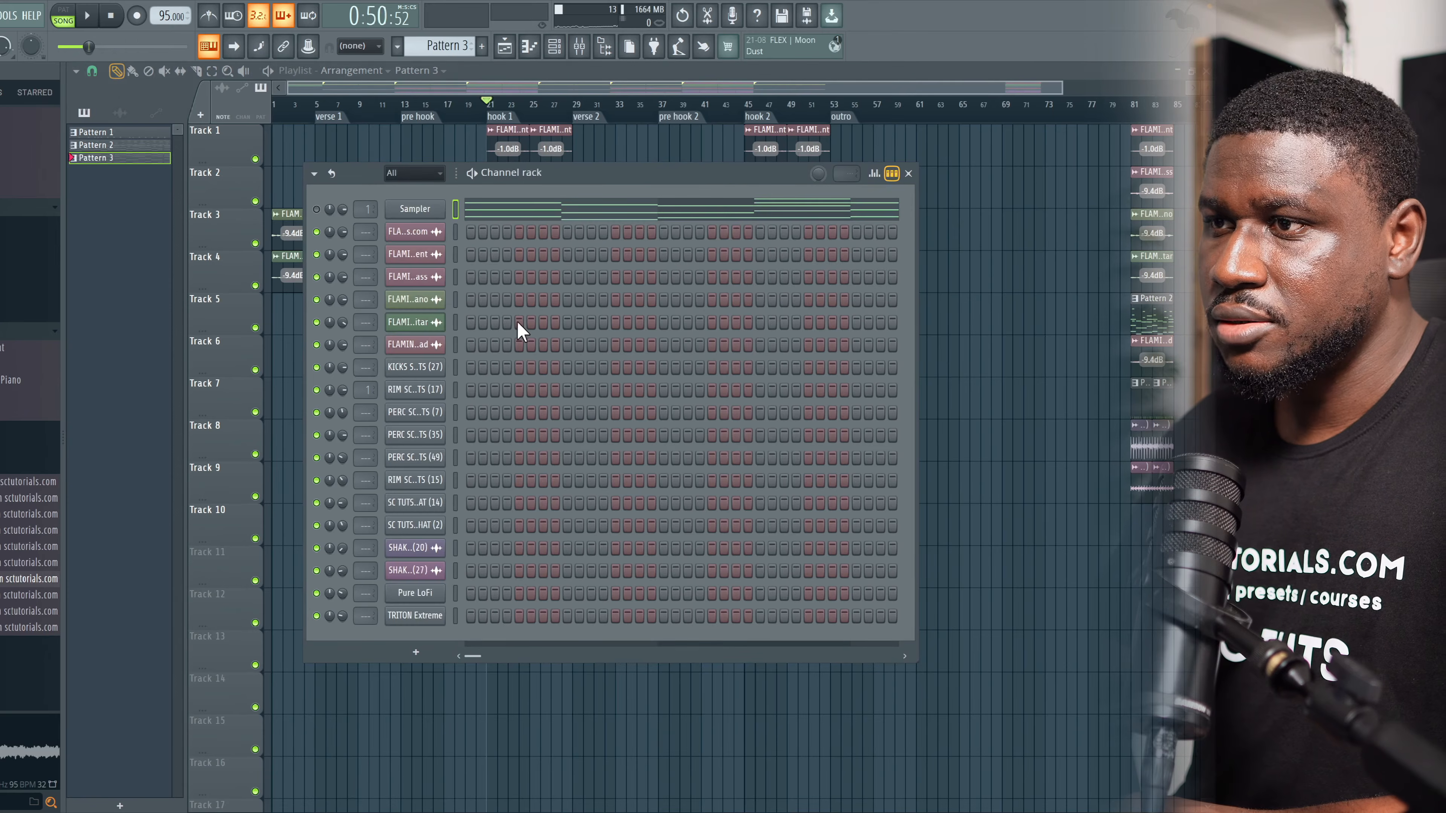
{"action": "right_click", "coordinate": [432, 625]}
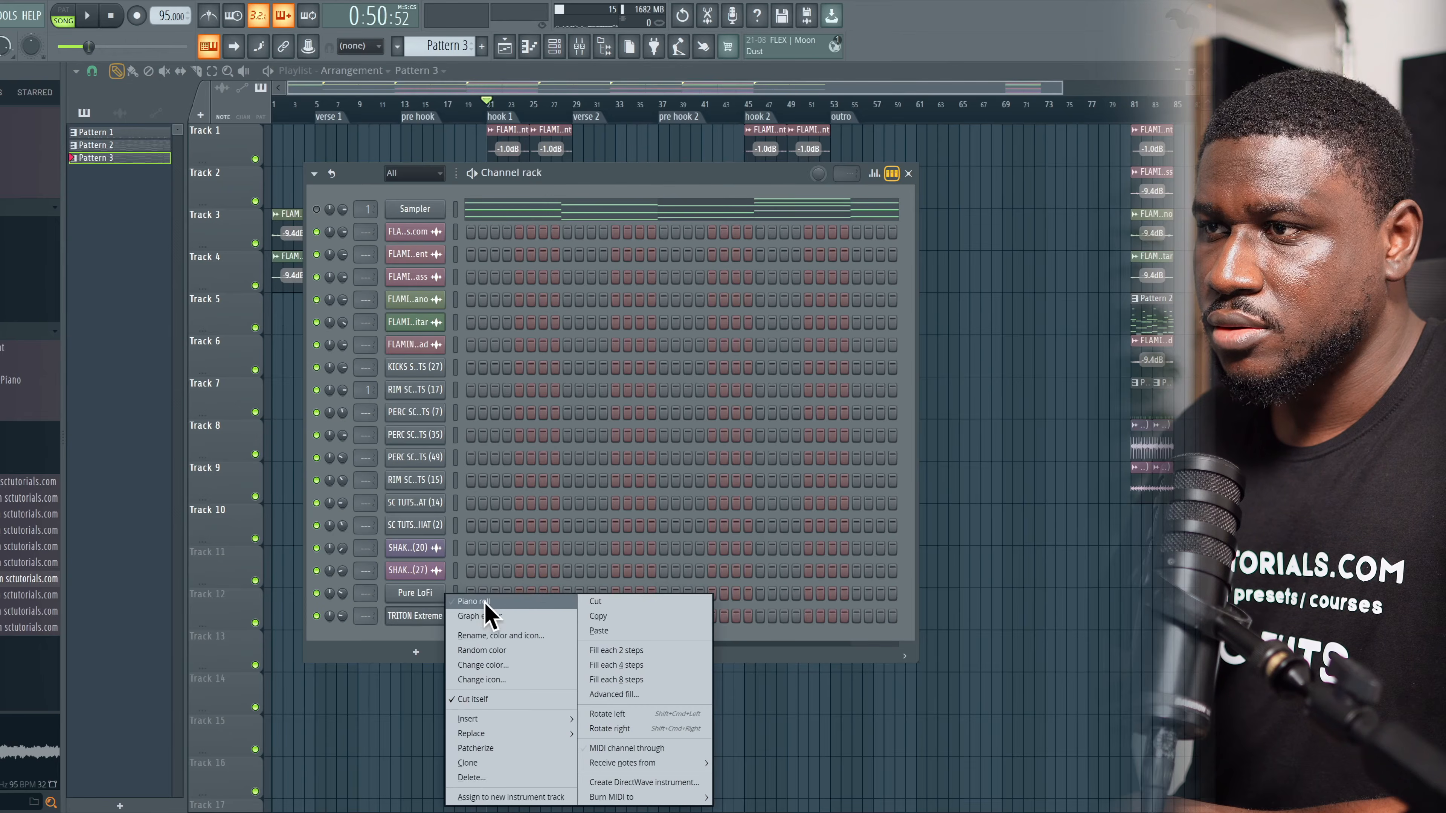
{"action": "left_click", "coordinate": [491, 616]}
Step: Enter a TRITON Extreme melody over bars 1 and 2 with the notes A4, B4, C#5, F#5, E5 and G#4
{"action": "left_click_drag", "start_coordinate": [178, 430], "coordinate": [209, 432]}
{"action": "left_click", "coordinate": [229, 353]}
{"action": "key", "text": "space"}
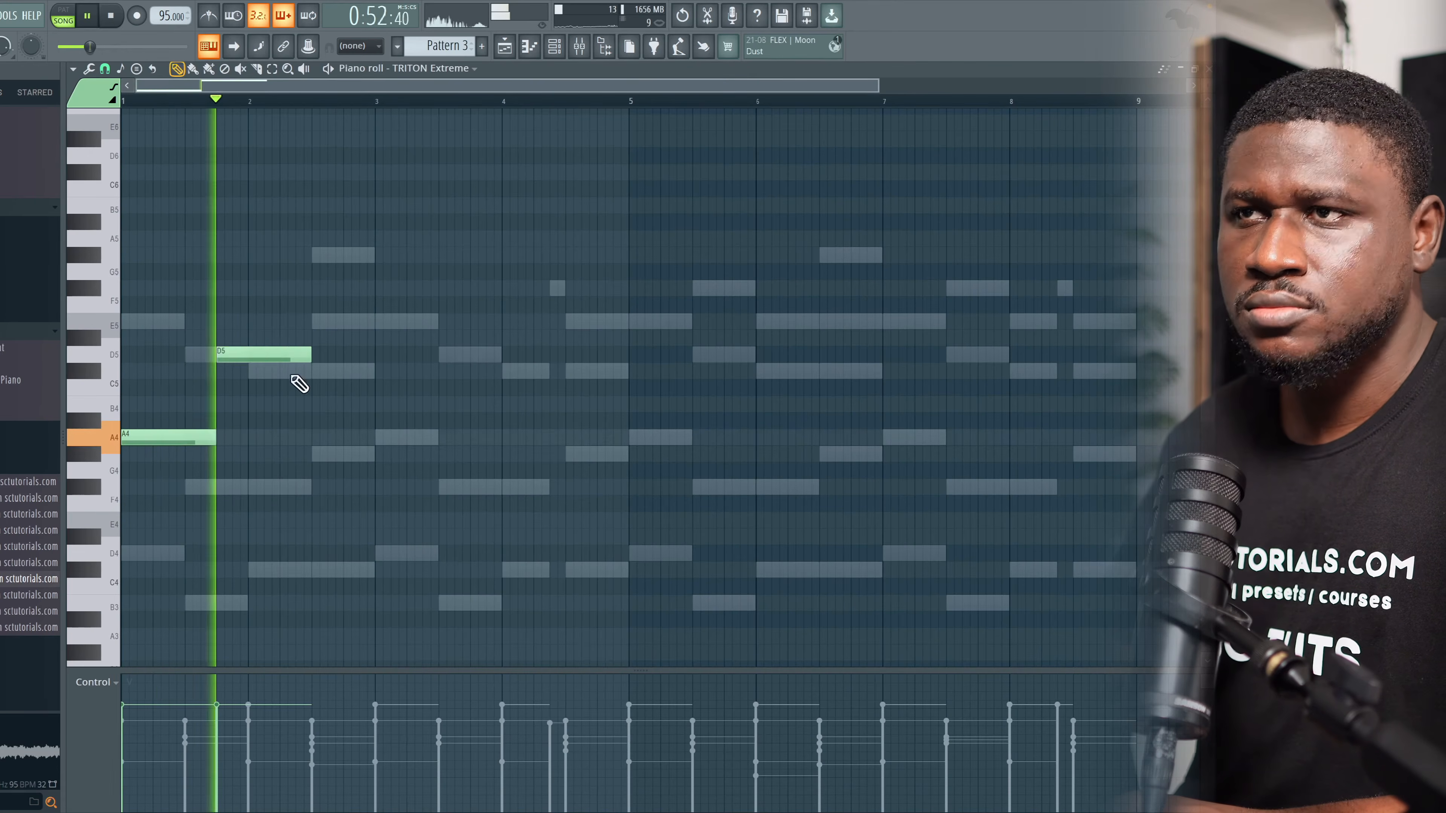
{"action": "left_click_drag", "start_coordinate": [288, 354], "coordinate": [336, 320]}
{"action": "left_click", "coordinate": [264, 370]}
{"action": "left_click", "coordinate": [332, 322]}
{"action": "left_click", "coordinate": [302, 338]}
{"action": "left_click", "coordinate": [361, 458]}
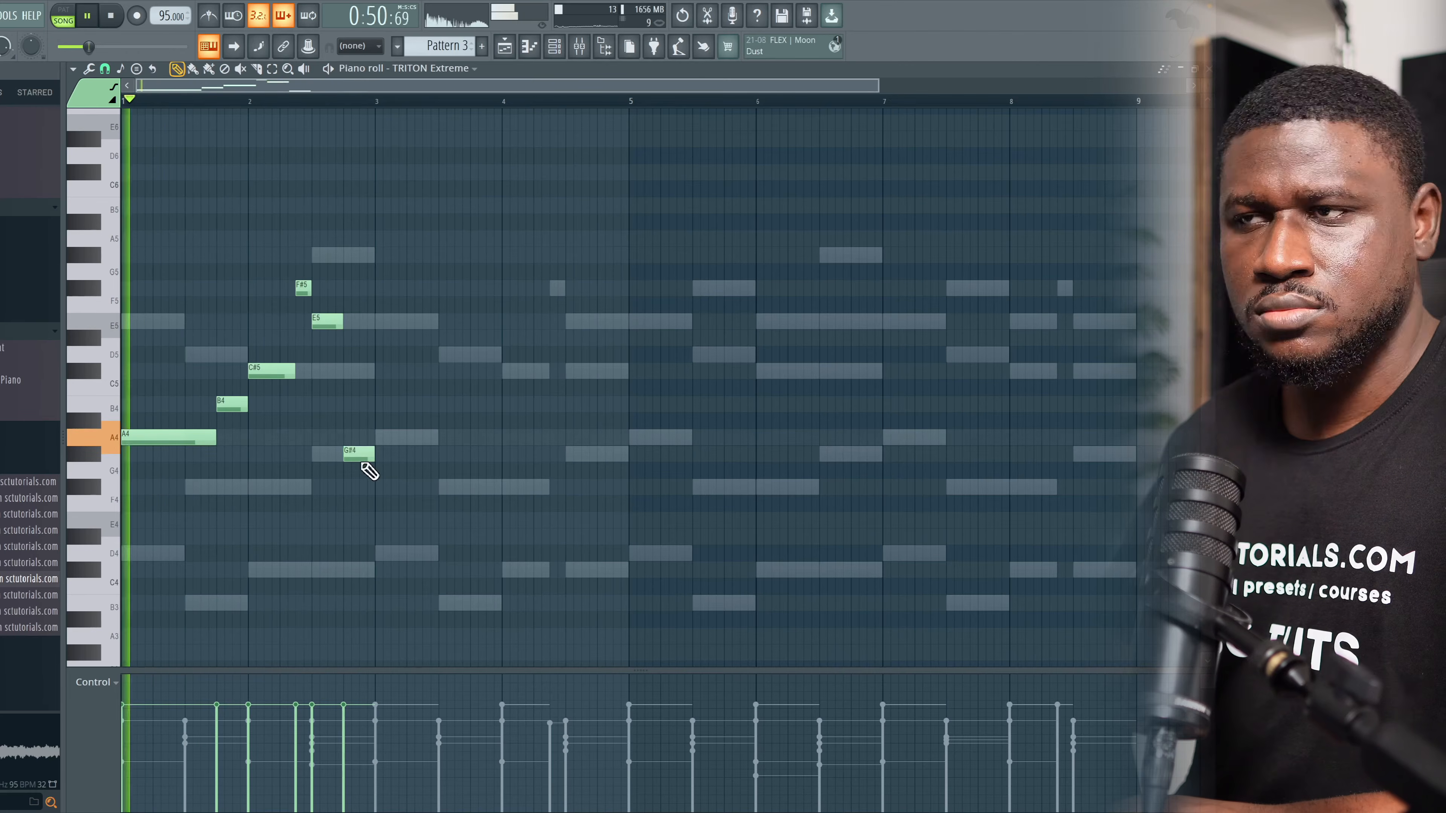
Step: Raise the last note of bar 2 to B4 and fill bar 3 with an A4 and an F#4 note
{"action": "left_click_drag", "start_coordinate": [356, 451], "coordinate": [435, 436]}
{"action": "left_click", "coordinate": [392, 437]}
{"action": "left_click", "coordinate": [455, 487]}
{"action": "left_click_drag", "start_coordinate": [470, 487], "coordinate": [500, 487]}
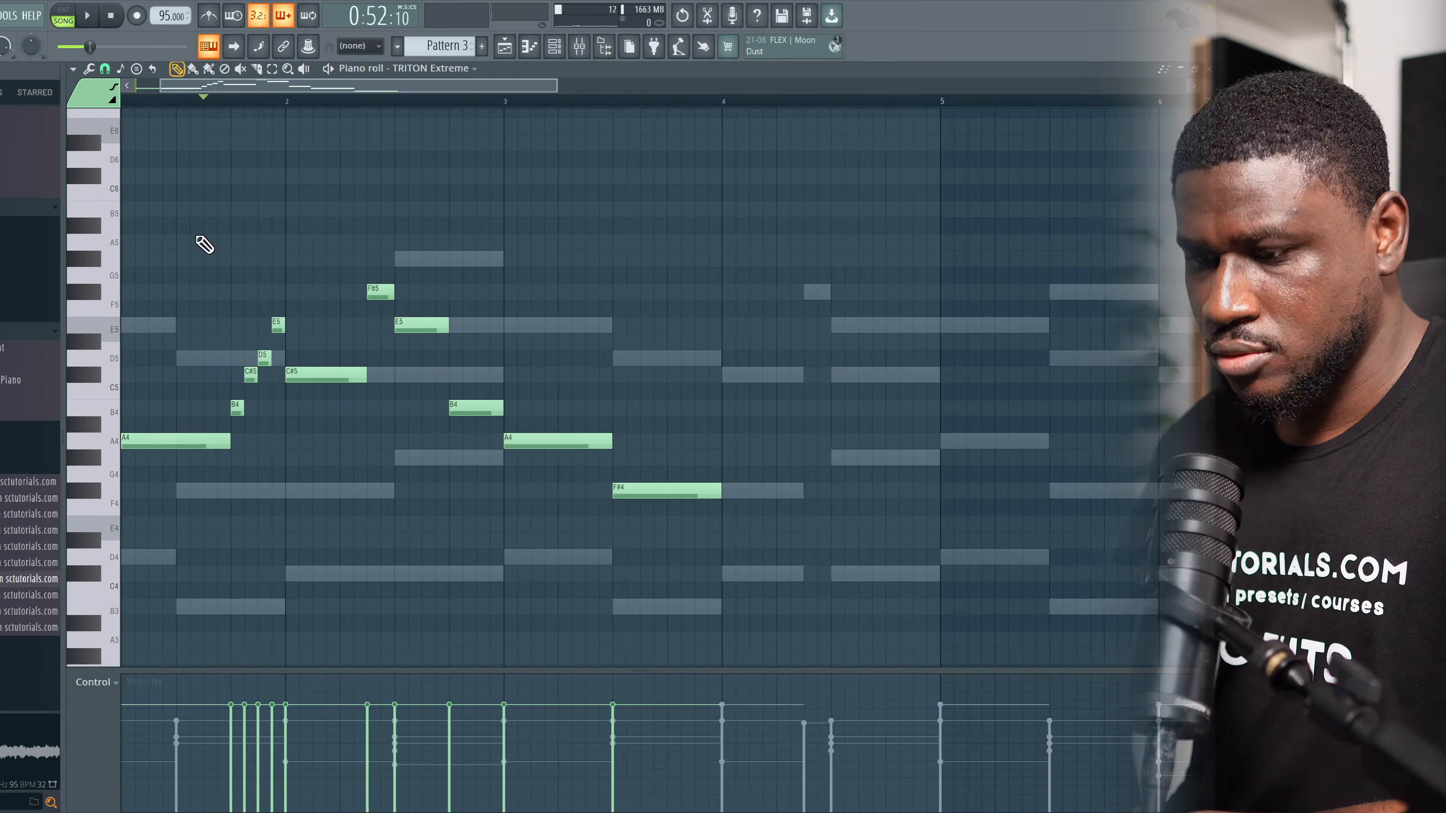
Step: Rework the short run leading into bar 2 into the notes A4, B4, E5 and F#5, and play it back
{"action": "left_click", "coordinate": [273, 375]}
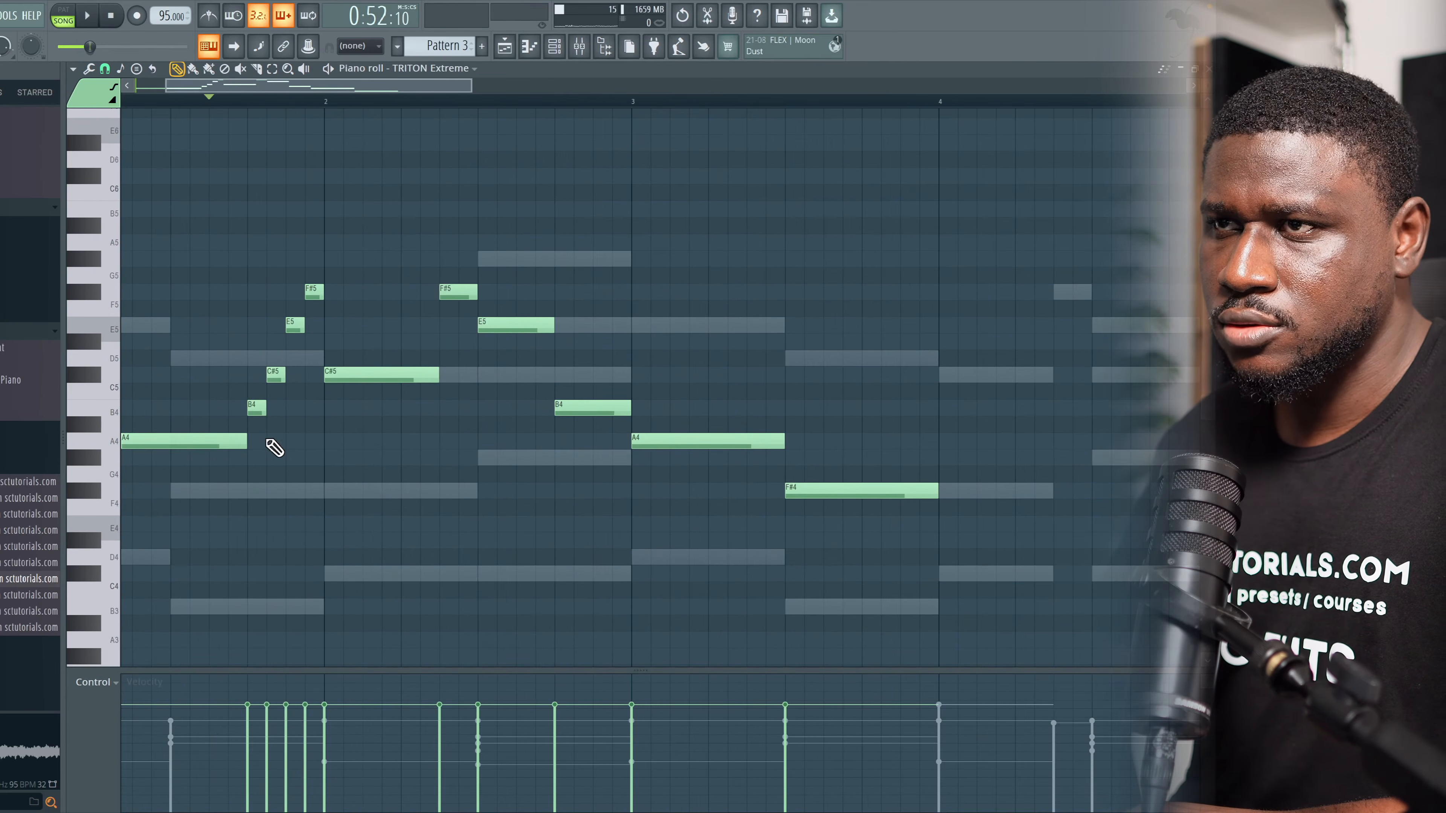
{"action": "scroll", "coordinate": [295, 346], "scroll_direction": "down", "scroll_amount": 3}
{"action": "key", "text": "space"}
{"action": "key", "text": "space"}
Step: Fill bar 4 with an A4 note followed by a B4 note of the same length
{"action": "left_click", "coordinate": [691, 457]}
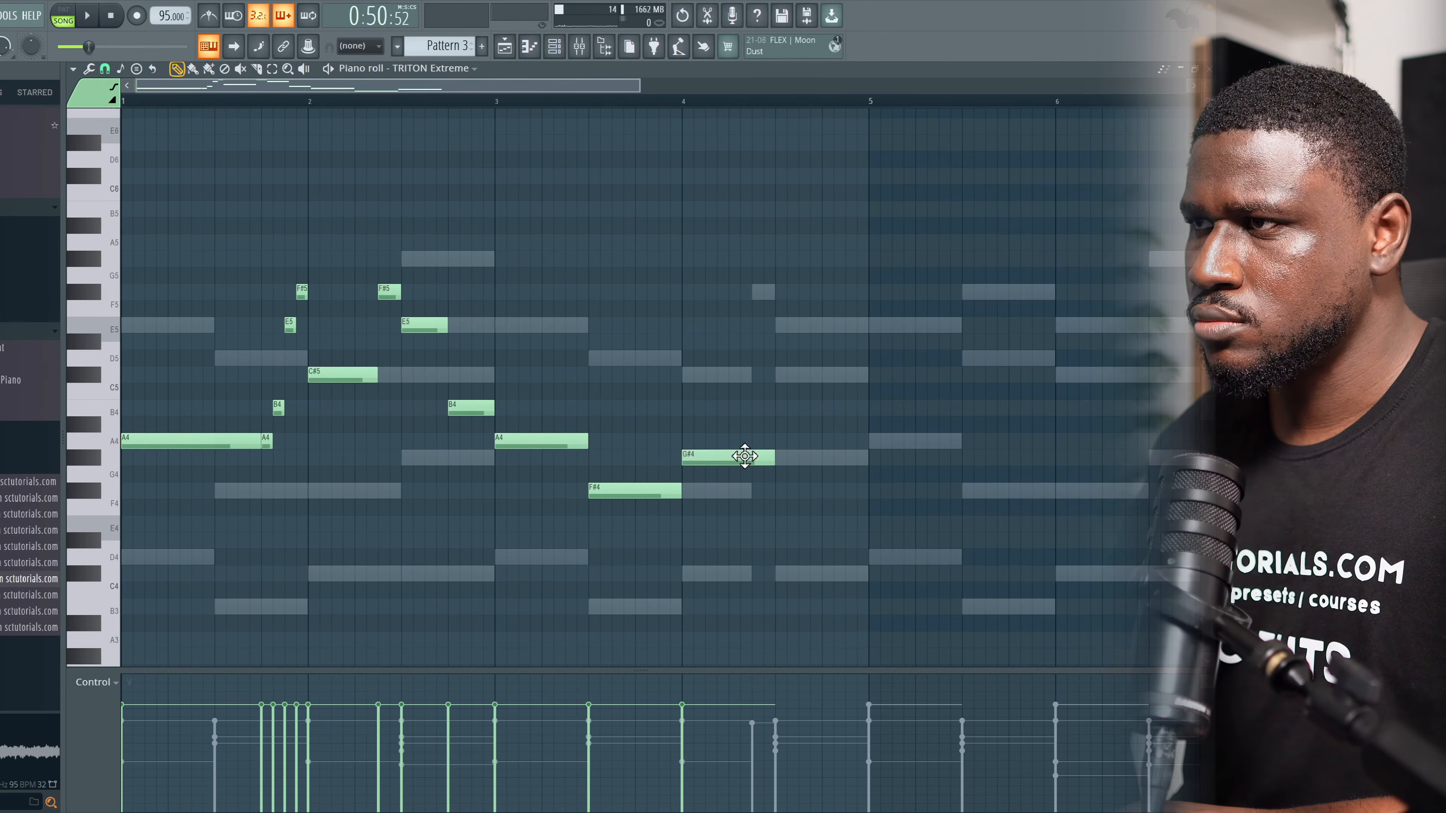
{"action": "left_click_drag", "start_coordinate": [744, 458], "coordinate": [744, 442]}
{"action": "key", "text": "space"}
{"action": "left_click", "coordinate": [787, 408]}
{"action": "scroll", "coordinate": [759, 423], "scroll_direction": "down", "scroll_amount": 1}
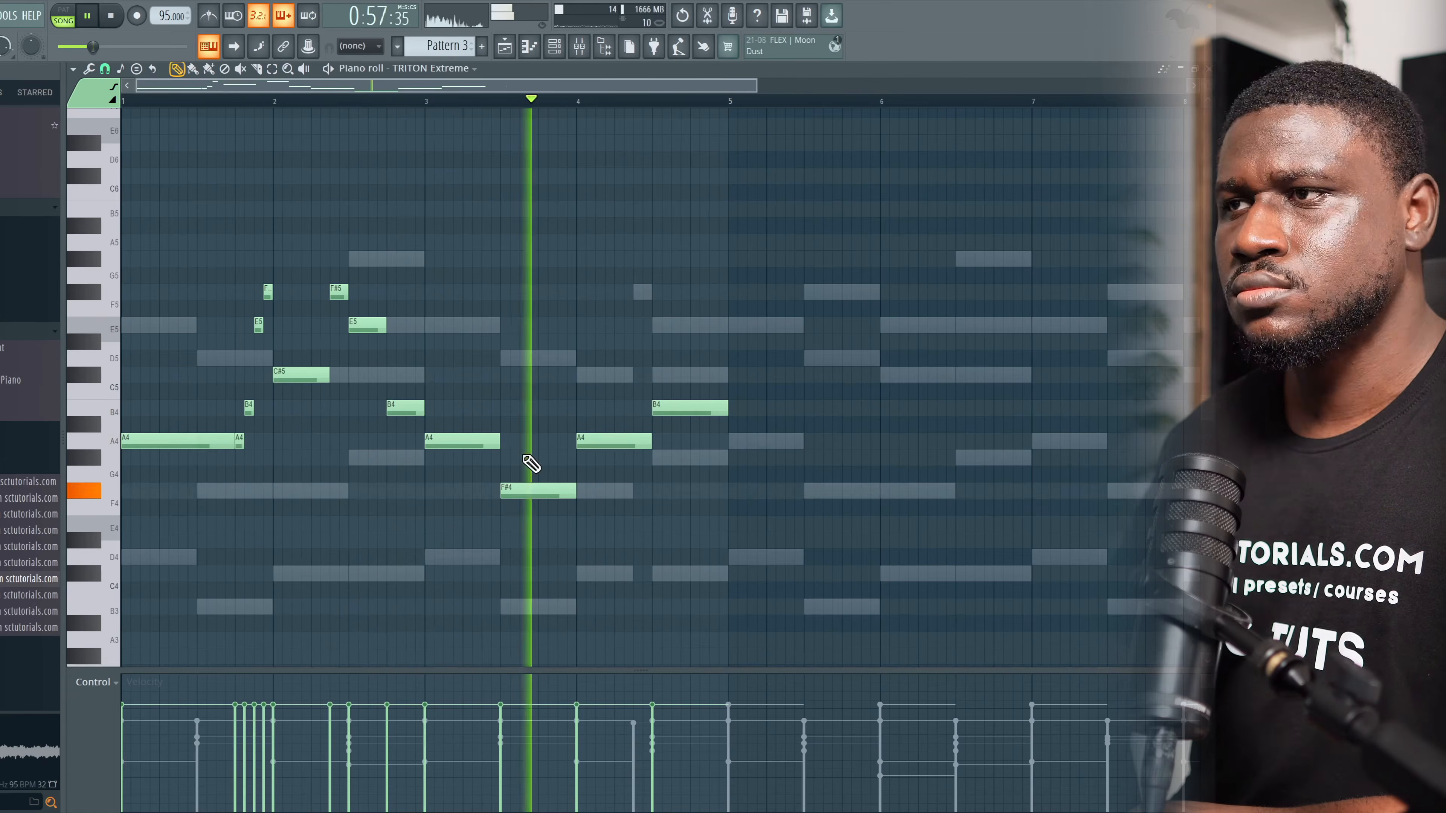
Step: Transpose the whole melody up one octave, lengthen the A5 in bar 3 and shorten the F#5 after it
{"action": "key", "text": "ctrl+Up"}
{"action": "key", "text": "F6"}
{"action": "key", "text": "F6"}
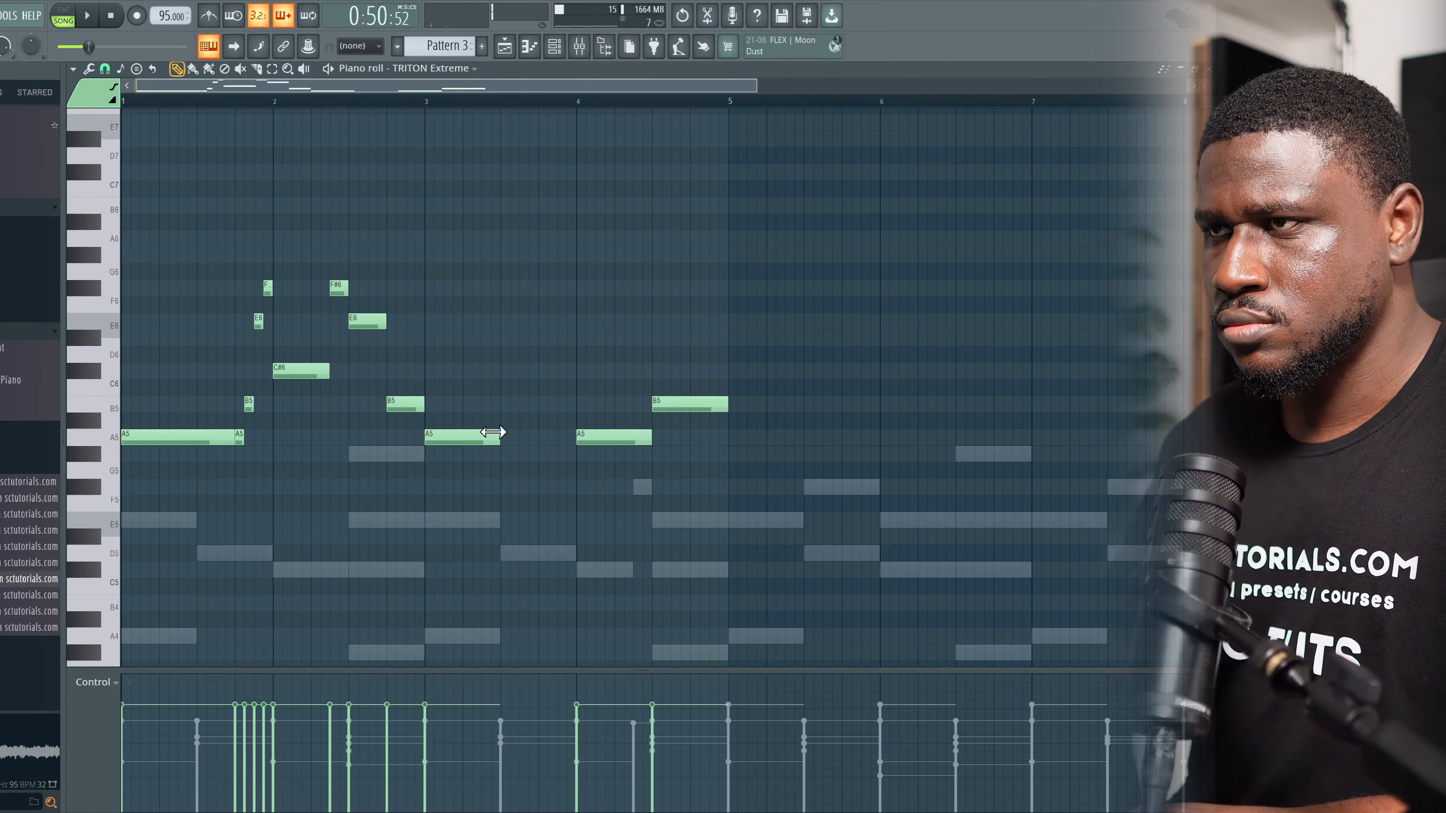
{"action": "key", "text": "space"}
{"action": "left_click_drag", "start_coordinate": [552, 549], "coordinate": [552, 484]}
{"action": "key", "text": "space"}
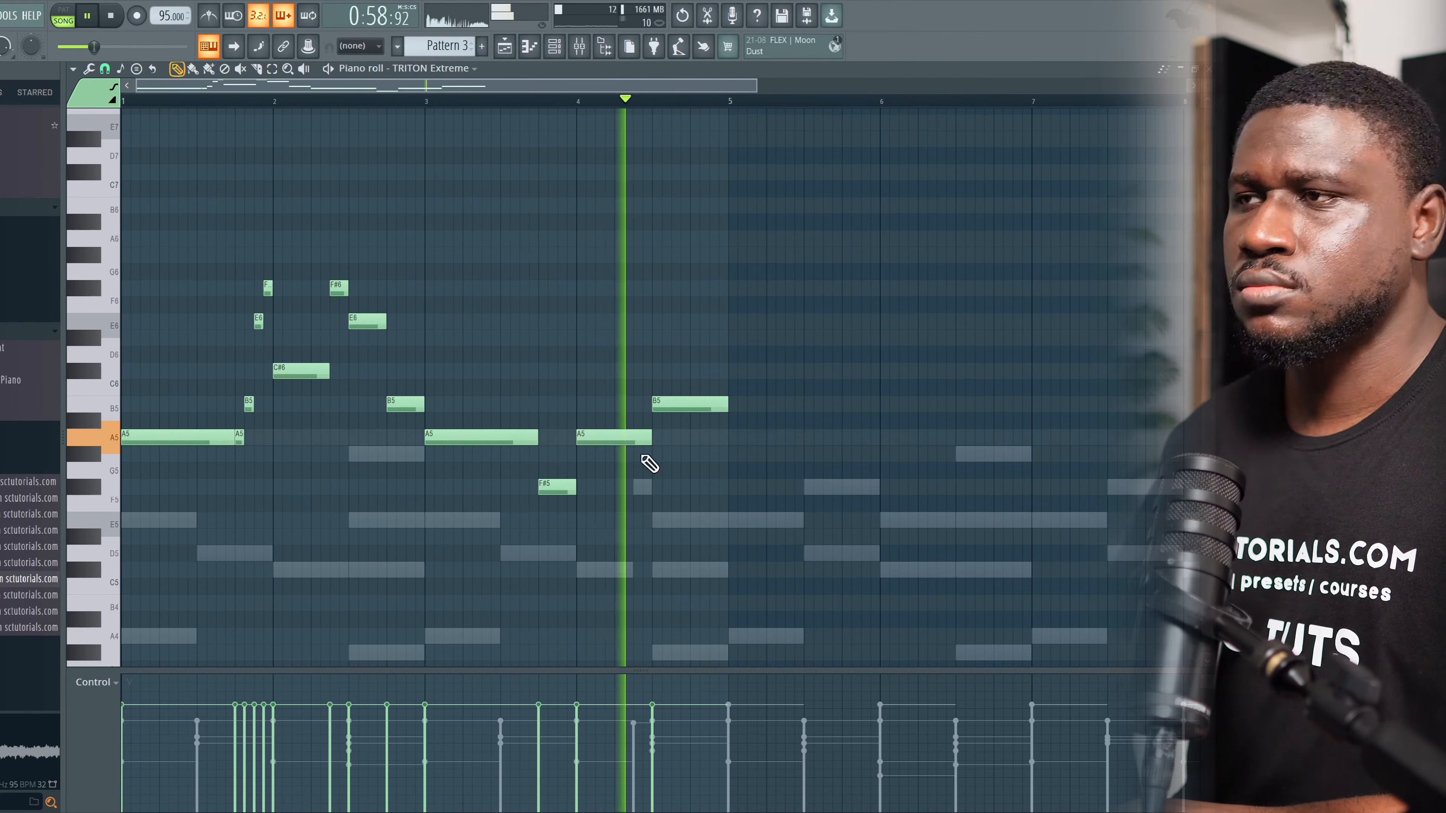
Step: Shorten the A5 at bar 4, insert a short C#6 between it and the B5, and play the melody from the start
{"action": "left_click_drag", "start_coordinate": [648, 438], "coordinate": [629, 437]}
{"action": "left_click", "coordinate": [641, 488]}
{"action": "mouse_move", "coordinate": [685, 489]}
{"action": "left_mouse_down"}
{"action": "mouse_move", "coordinate": [646, 489]}
{"action": "mouse_move", "coordinate": [641, 371]}
{"action": "left_mouse_up"}
{"action": "key", "text": "space"}
{"action": "key", "text": "space"}
{"action": "key", "text": "space"}
{"action": "left_click", "coordinate": [130, 101]}
{"action": "key", "text": "space"}
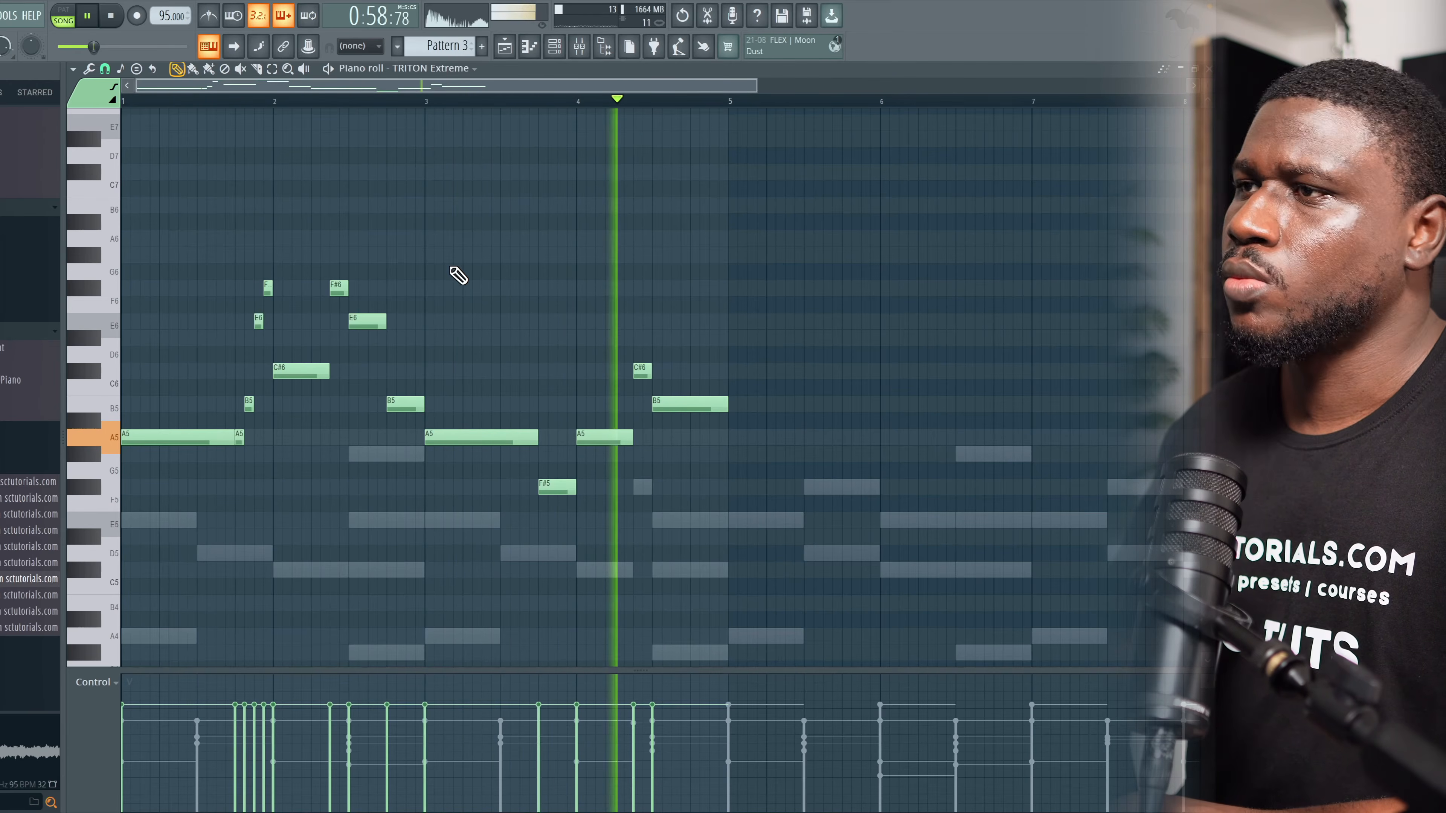
Step: Lower the short note in bar 4 to B5, and raise the note after it to C#6 at half its length
{"action": "key", "text": "space"}
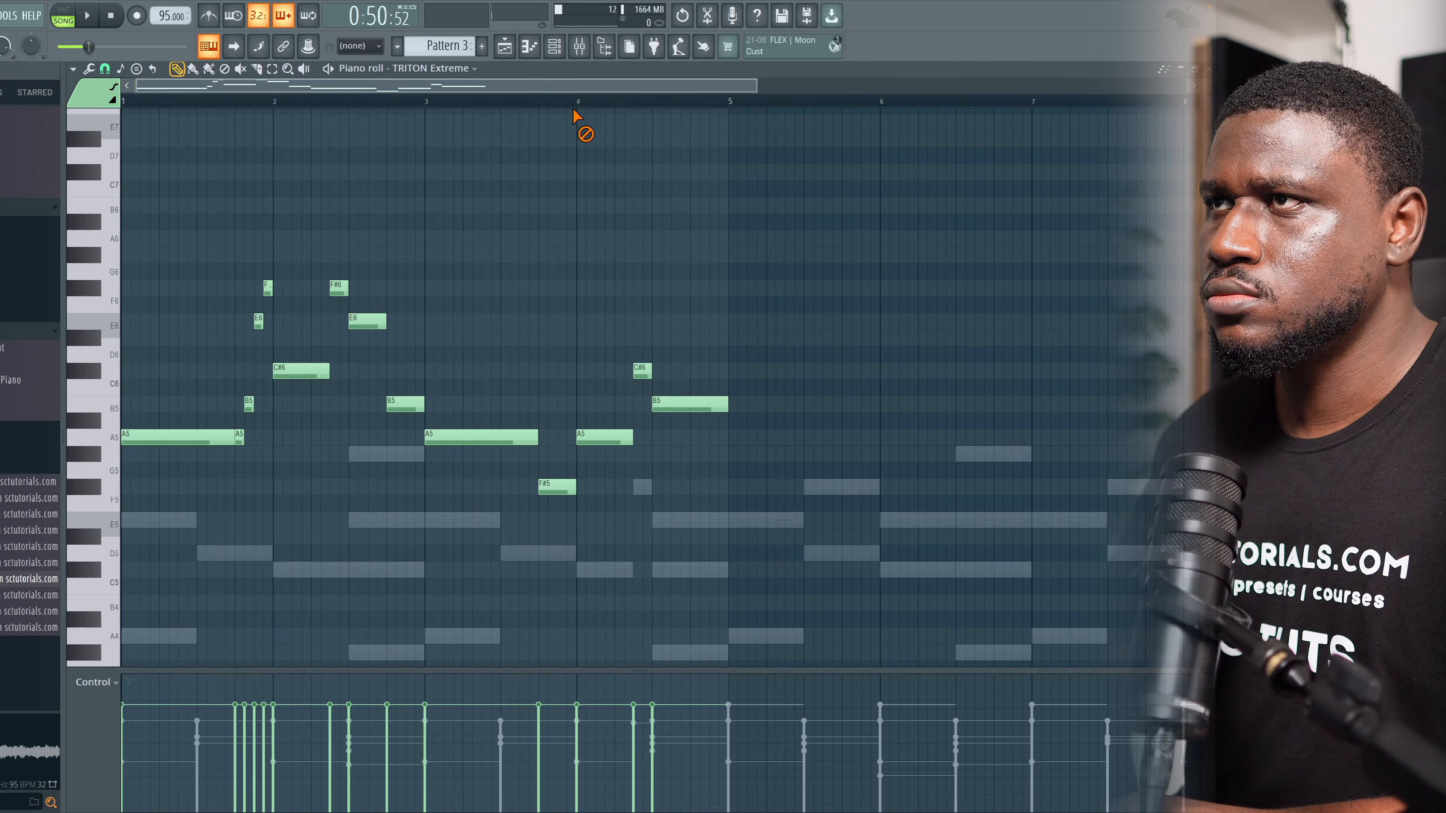
{"action": "key", "text": "space"}
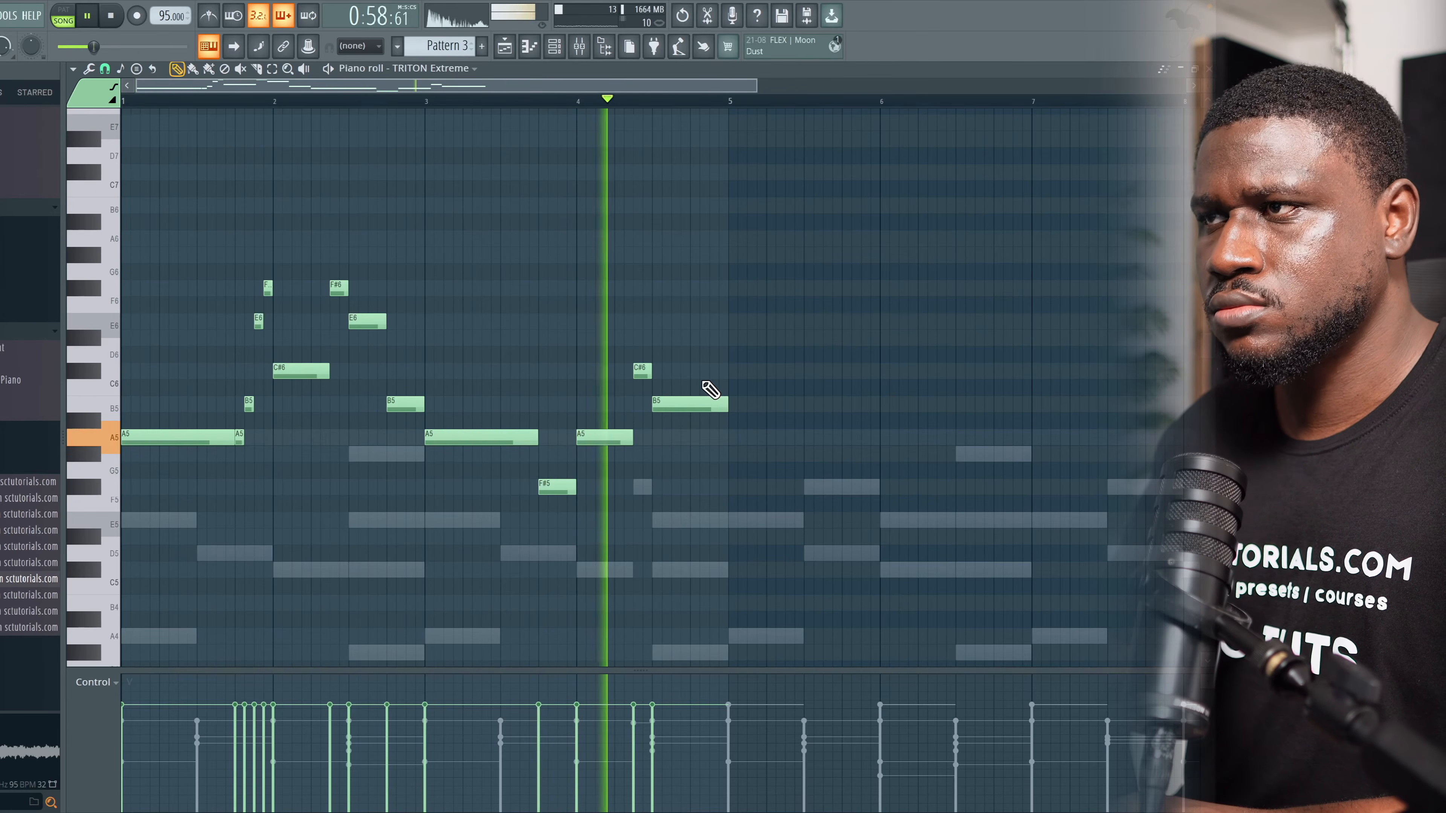
{"action": "key", "text": "space"}
{"action": "key", "text": "space"}
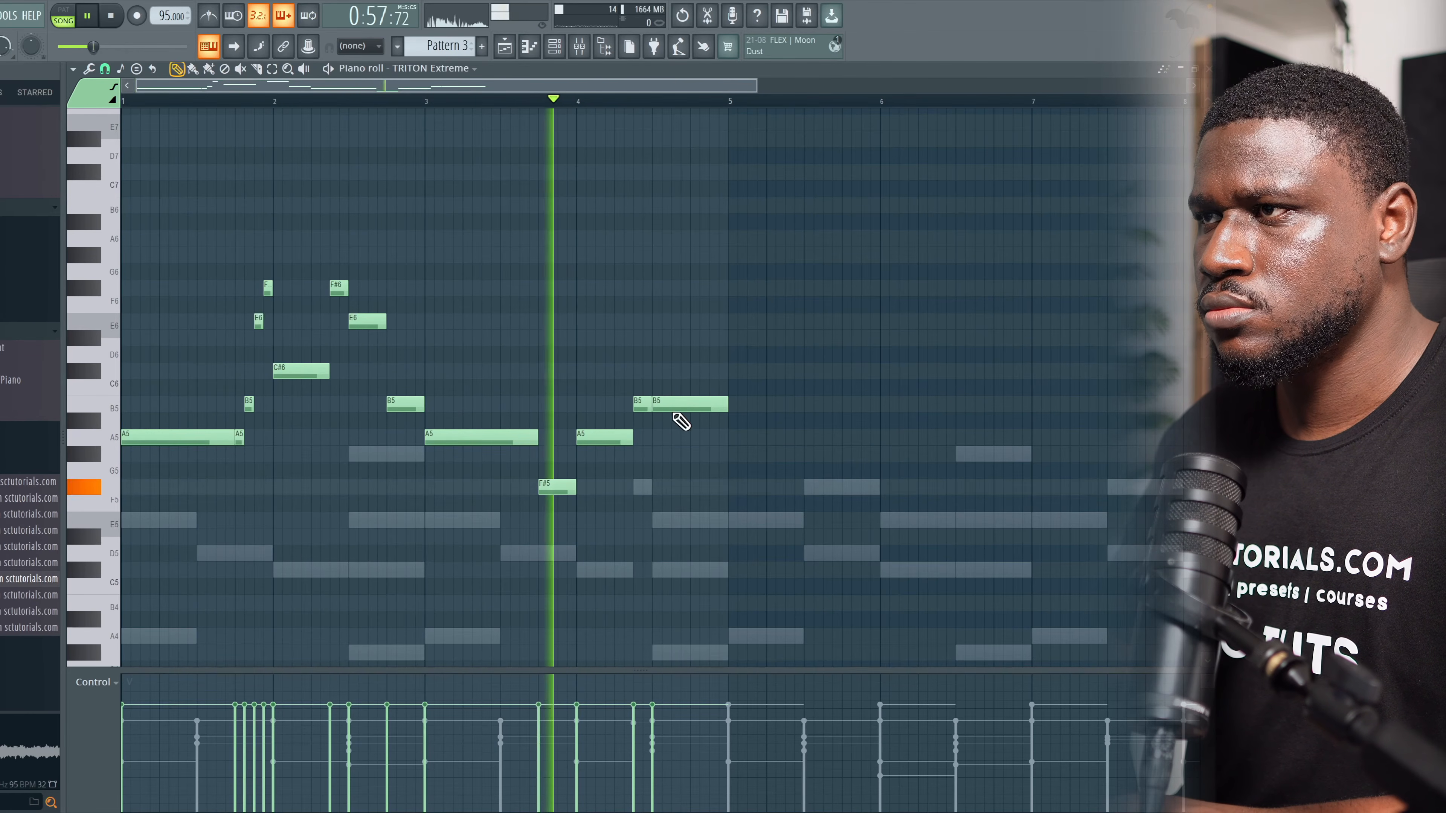
{"action": "left_click_drag", "start_coordinate": [661, 401], "coordinate": [687, 371]}
{"action": "key", "text": "space"}
{"action": "key", "text": "space"}
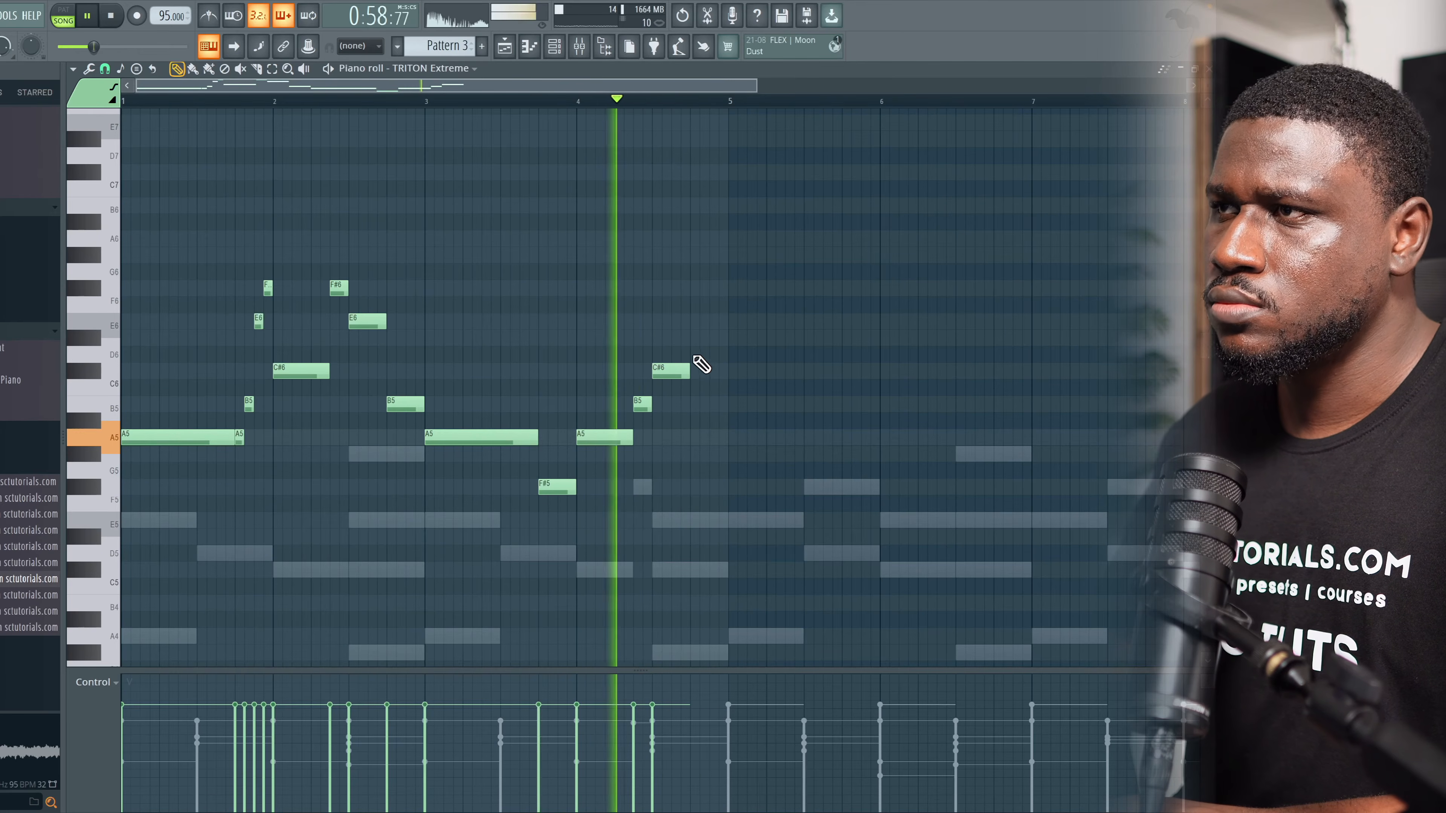
Step: Complete bar 4 with an E6 note and duplicate the whole melody one octave higher
{"action": "left_click", "coordinate": [695, 336]}
{"action": "key", "text": "space"}
{"action": "key", "text": "space"}
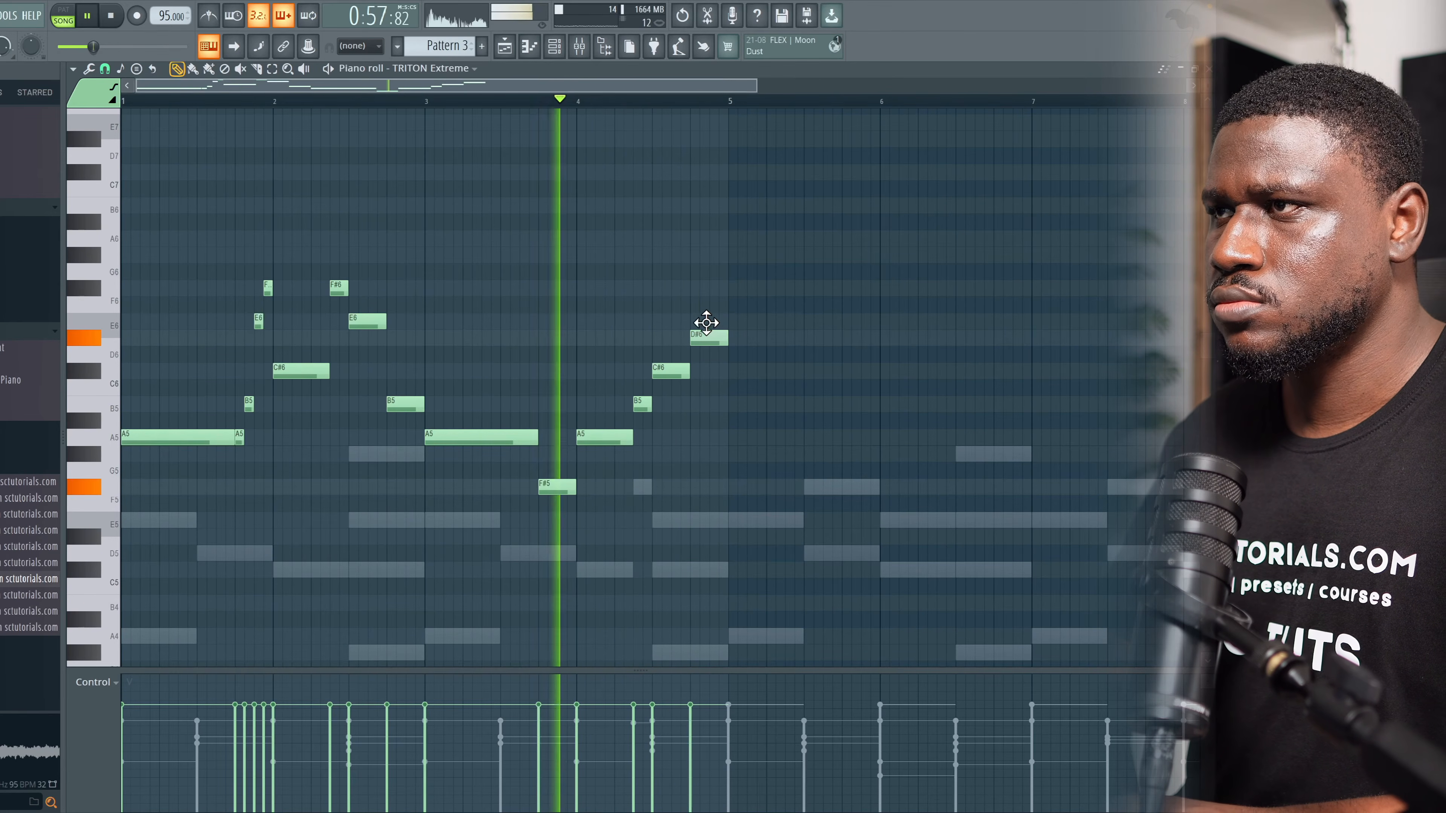
{"action": "left_click_drag", "start_coordinate": [707, 335], "coordinate": [707, 318]}
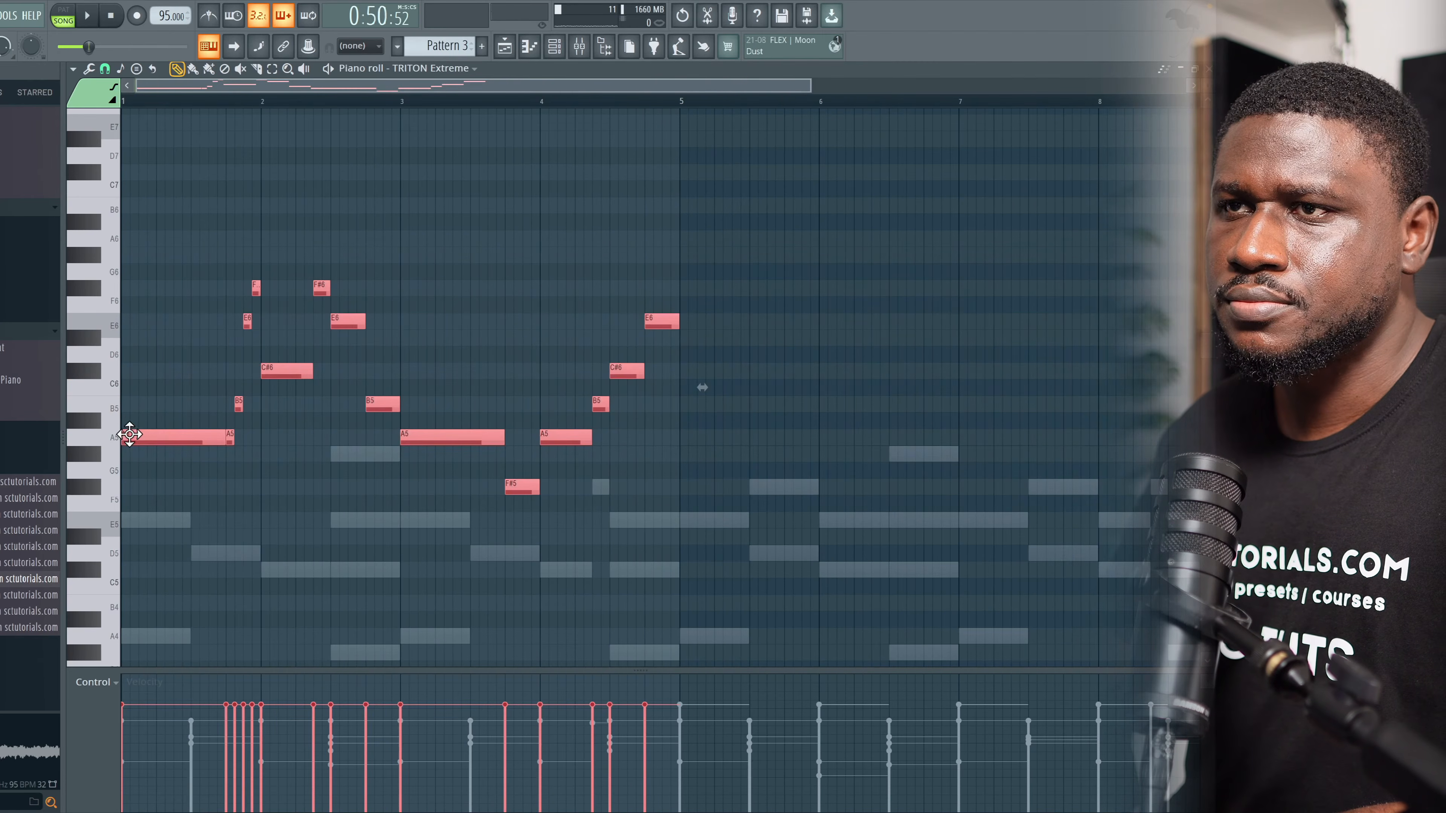
{"action": "left_click_drag", "start_coordinate": [130, 435], "coordinate": [142, 220]}
{"action": "key", "text": "space"}
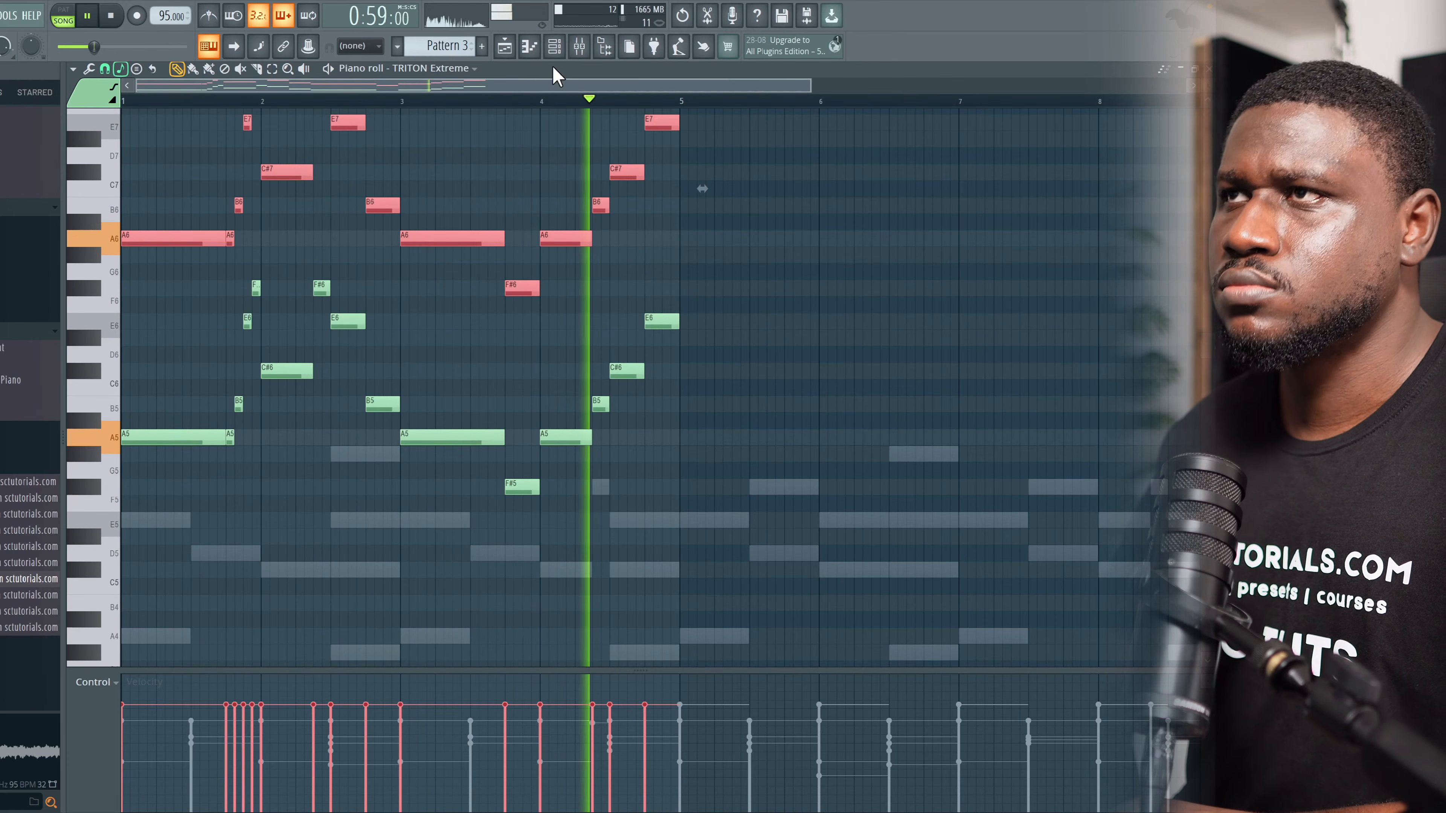
Step: Clone the TRITON Extreme channel and paste the Sampler channel's notes into the clone
{"action": "key", "text": "F6"}
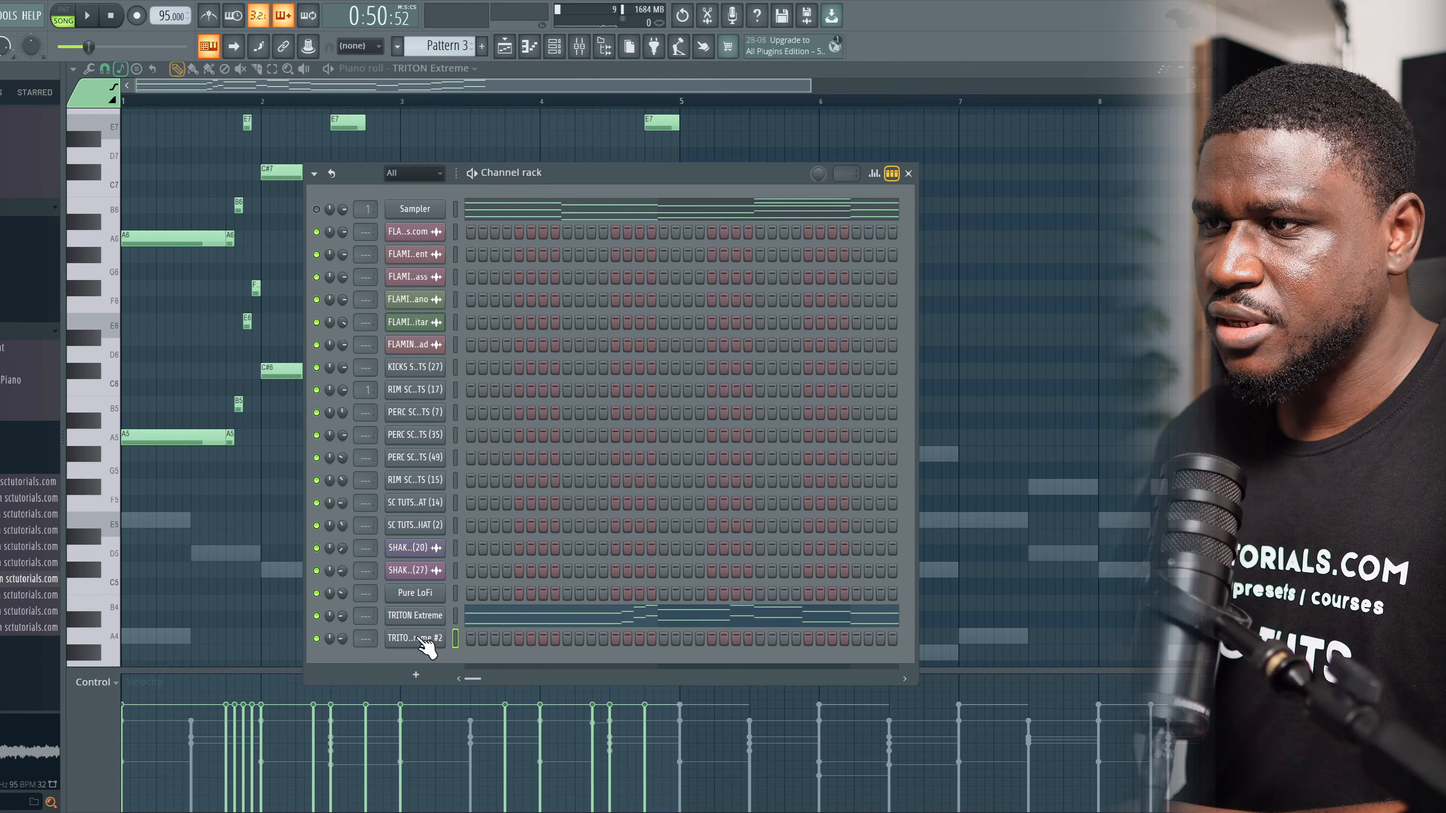
{"action": "right_click", "coordinate": [391, 615]}
{"action": "left_click", "coordinate": [565, 635]}
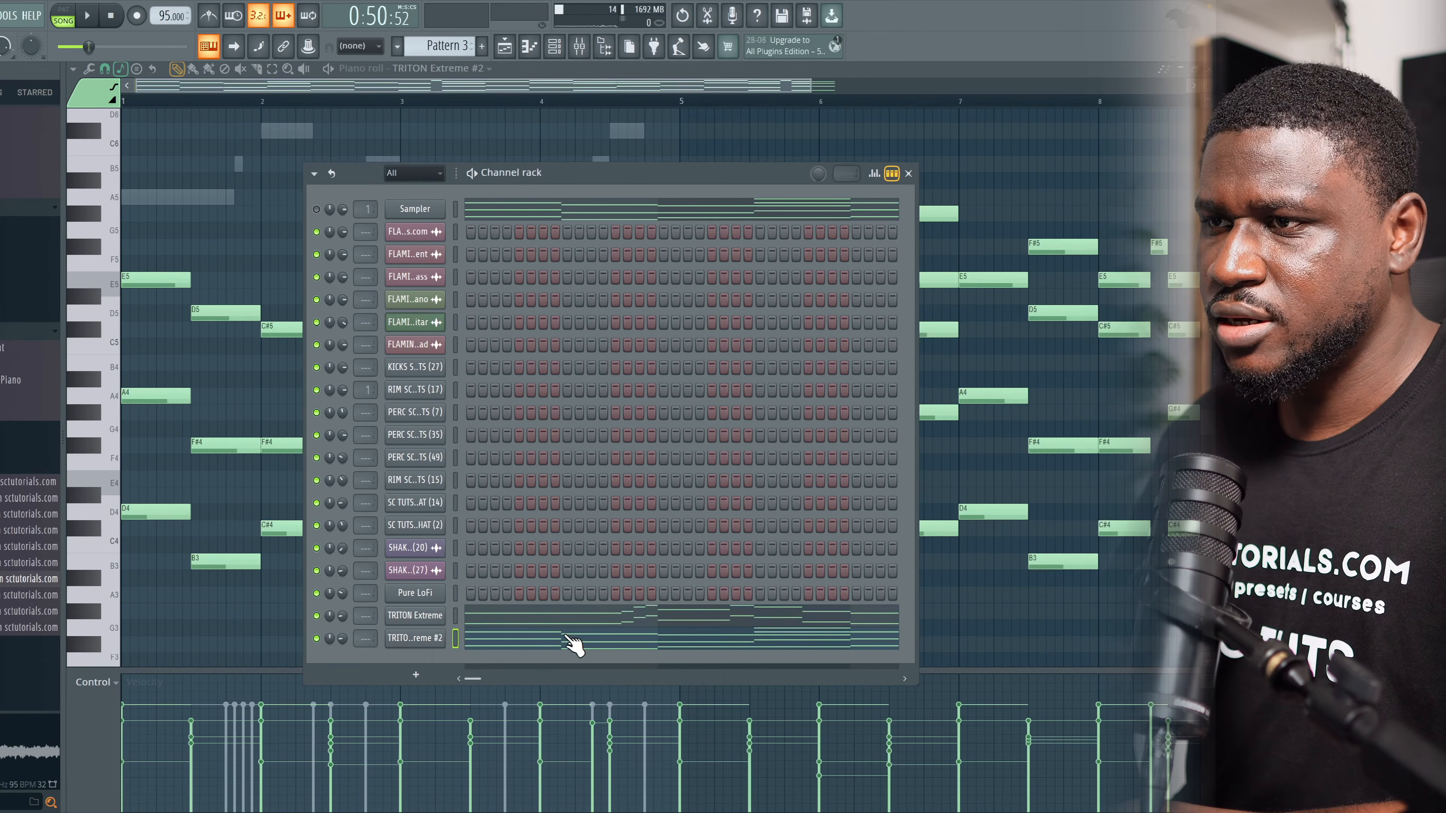
Step: Audition strings programs in TRITON Extreme #2, load Producer Strings and play Pattern 3 with the channel's piano roll shown
{"action": "left_click", "coordinate": [409, 648]}
{"action": "left_click", "coordinate": [541, 613]}
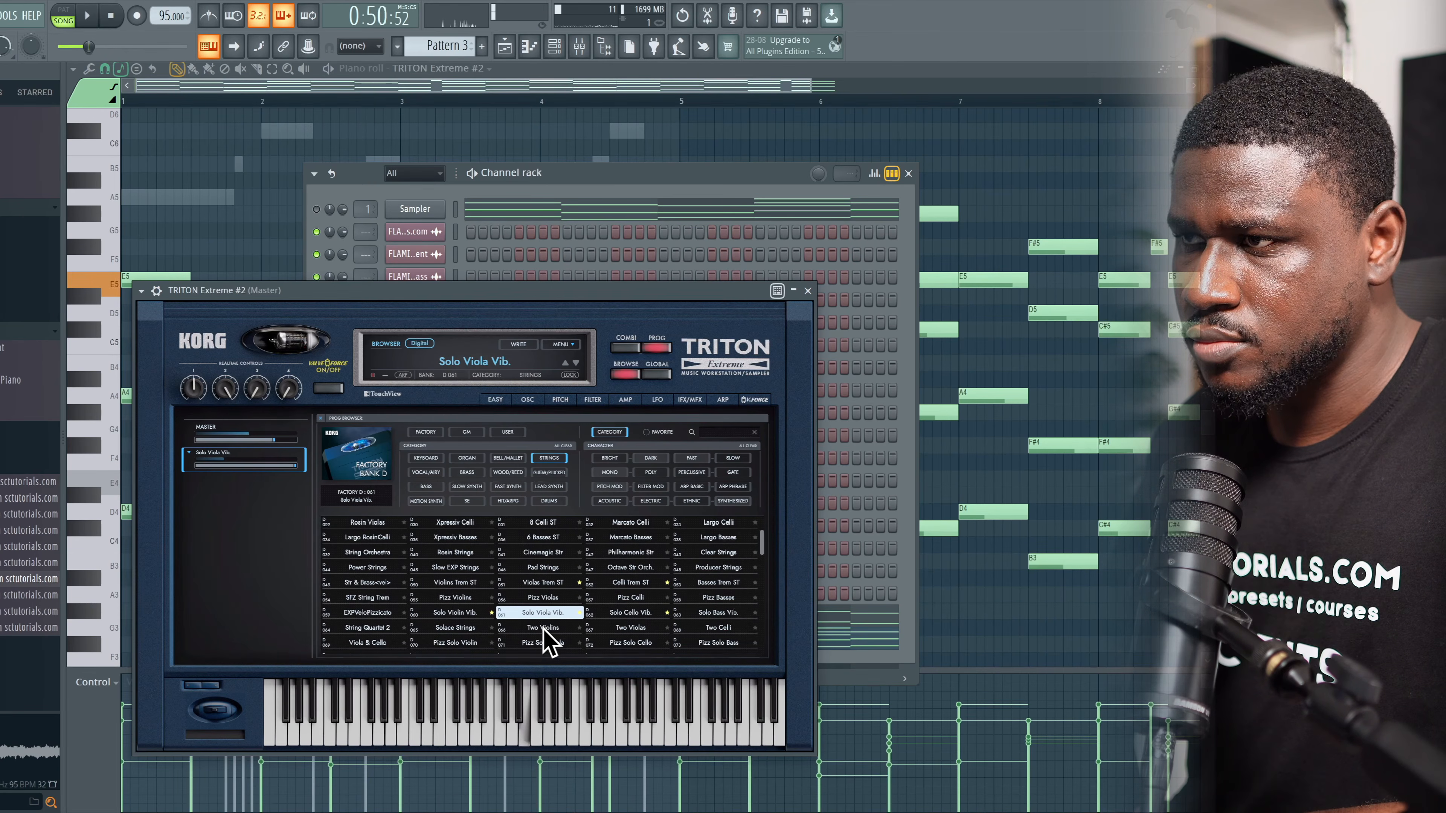
{"action": "scroll", "coordinate": [561, 649], "scroll_direction": "down", "scroll_amount": 1}
{"action": "left_click", "coordinate": [608, 639]}
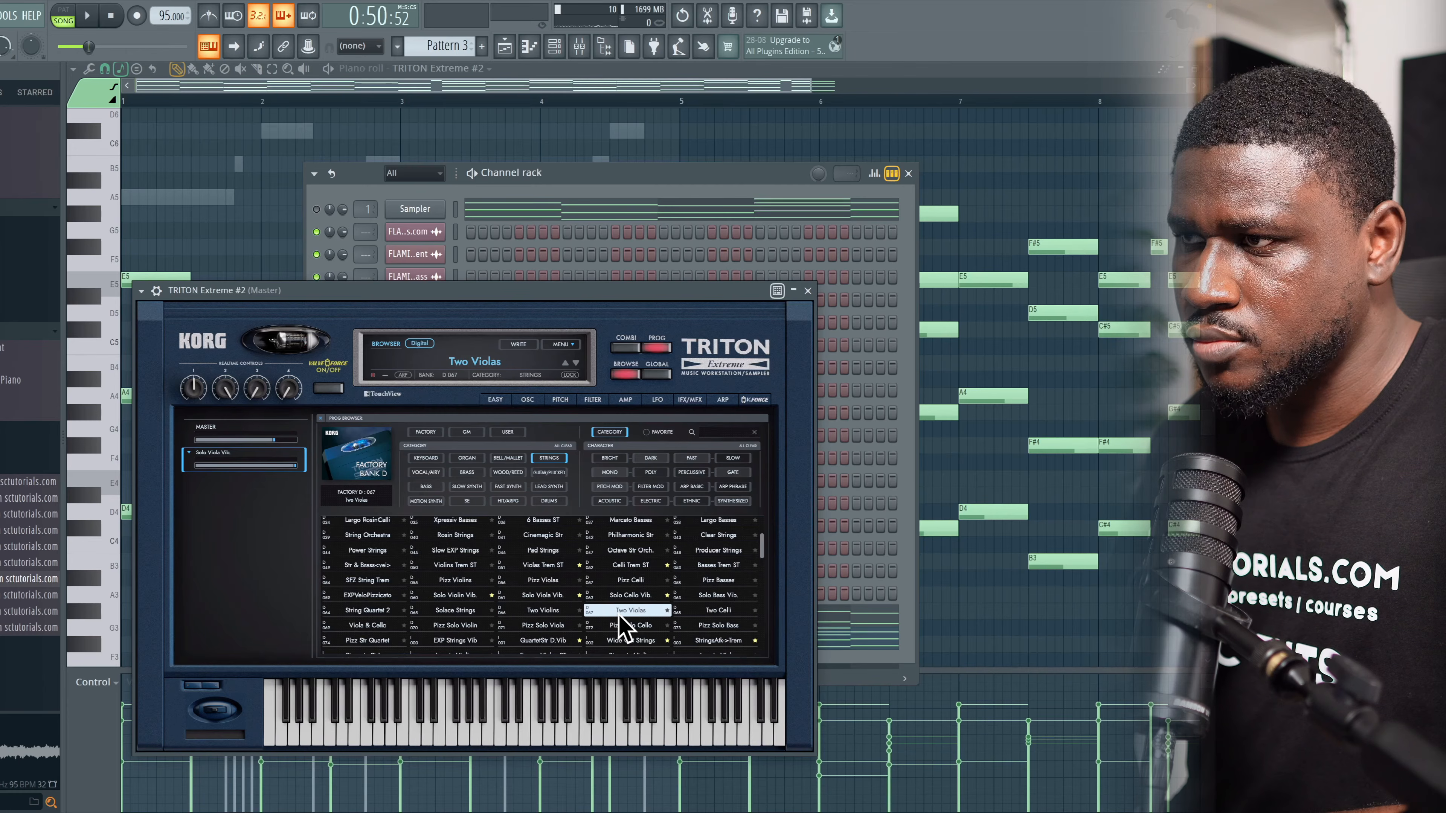
{"action": "scroll", "coordinate": [619, 627], "scroll_direction": "down", "scroll_amount": 1}
{"action": "scroll", "coordinate": [629, 640], "scroll_direction": "down", "scroll_amount": 1}
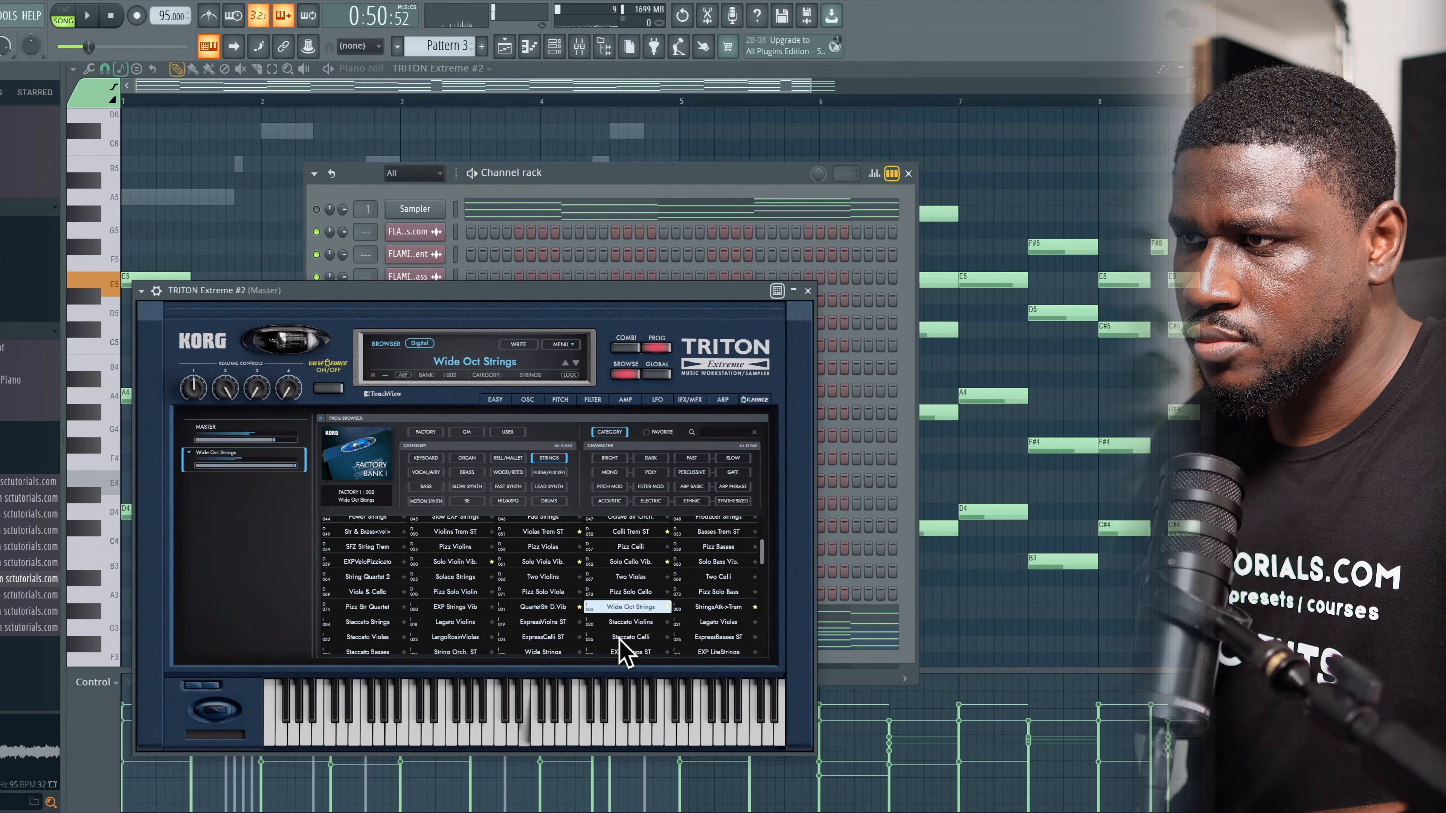
{"action": "key", "text": "space"}
{"action": "left_click", "coordinate": [809, 292]}
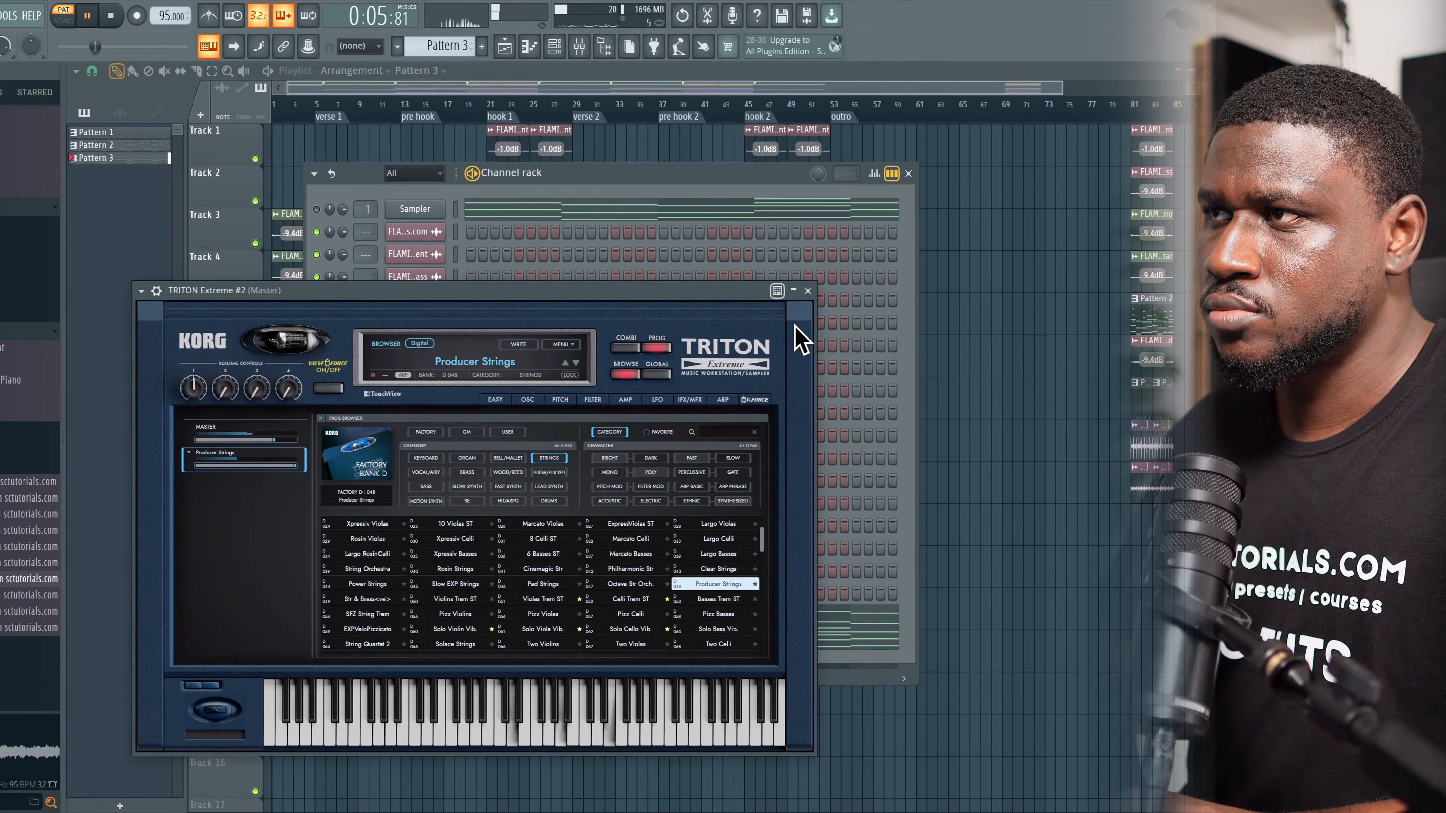
{"action": "left_click", "coordinate": [809, 292]}
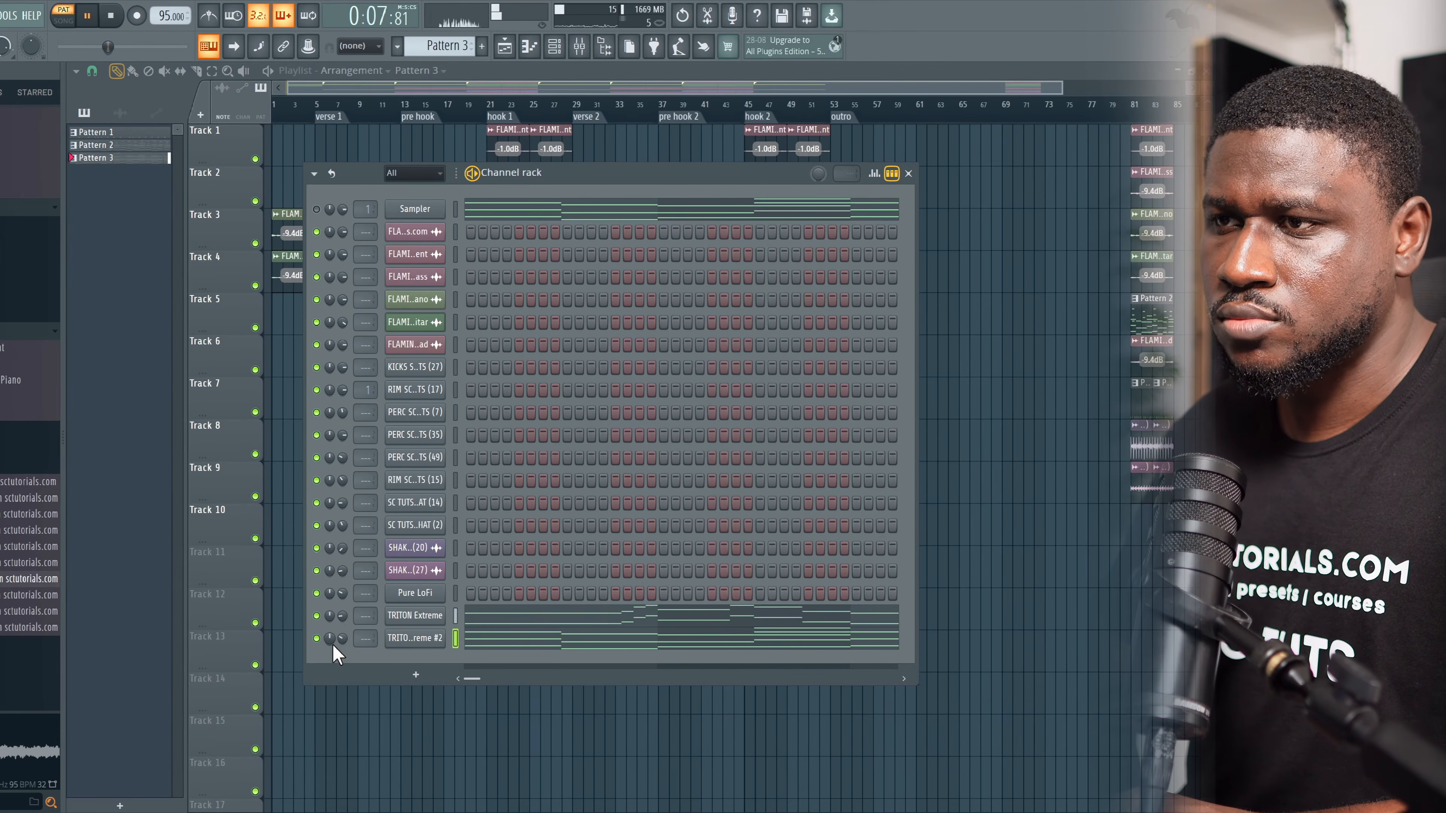
{"action": "left_click", "coordinate": [493, 648]}
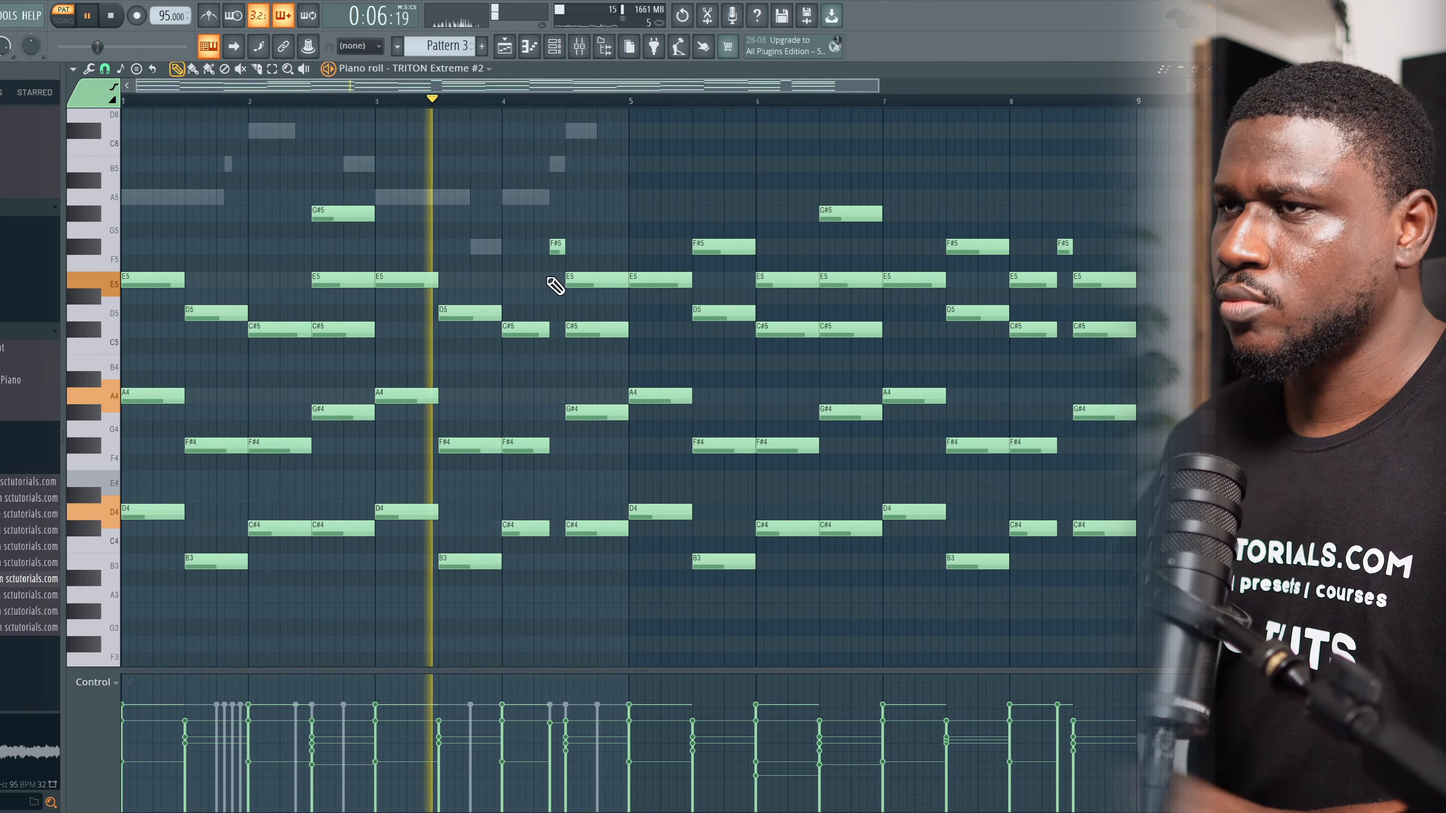
Step: Repeat the shortened Pattern 3 clip on Track 10 to fill hook 1 and copy both clips to hook 2
{"action": "key", "text": "F6"}
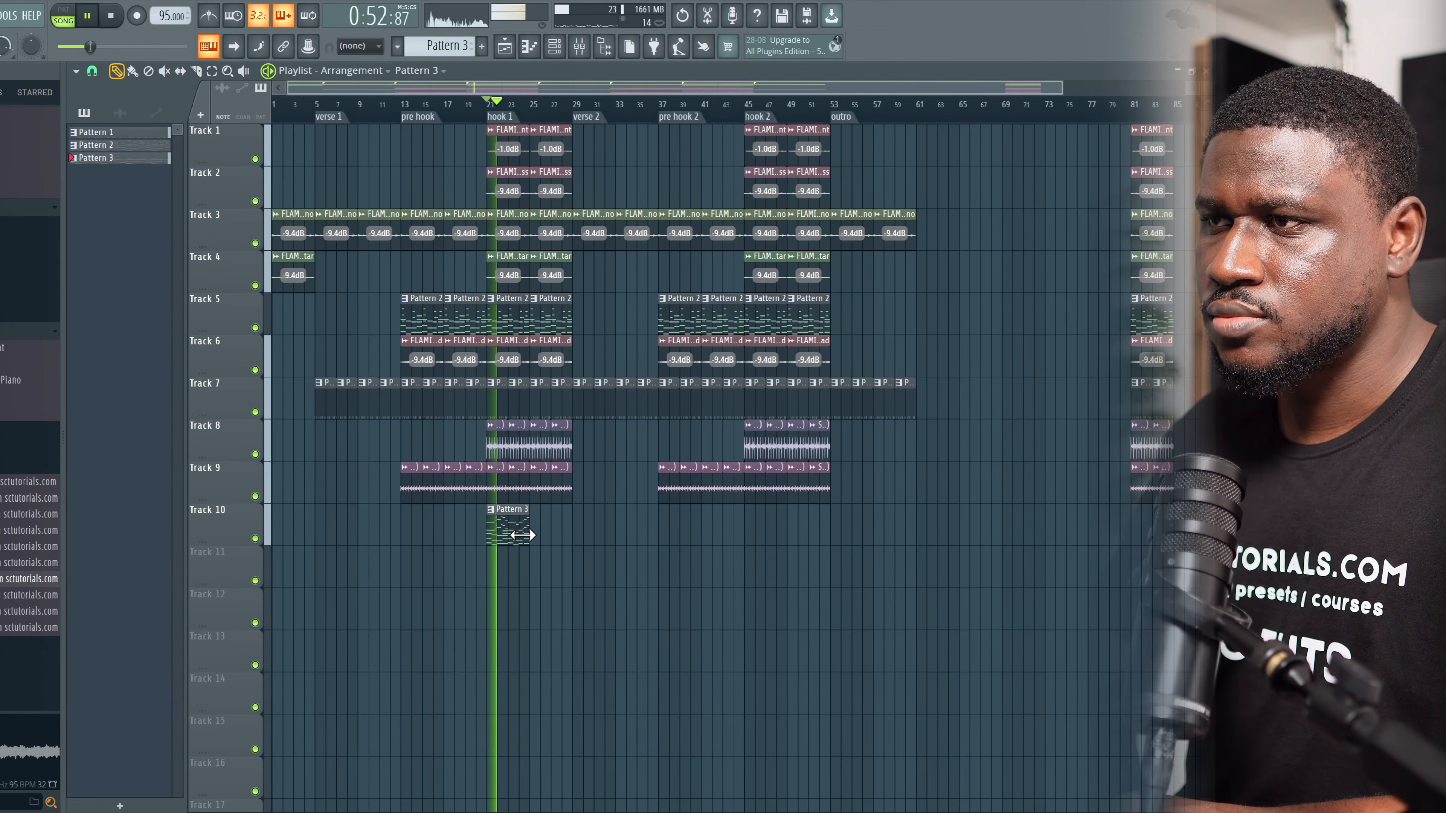
{"action": "key", "text": "ctrl+b"}
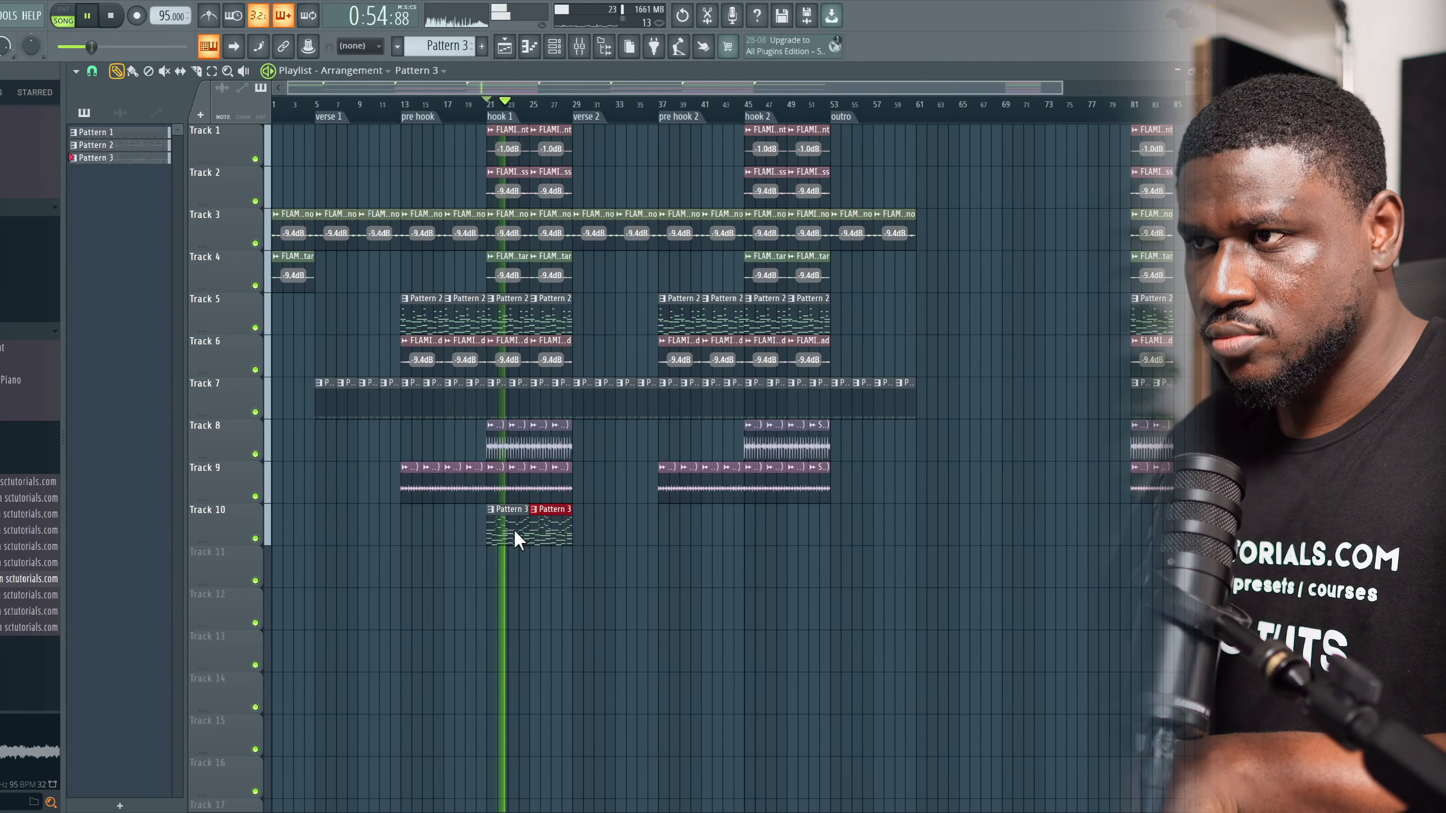
{"action": "left_click", "coordinate": [523, 603], "text": "ctrl"}
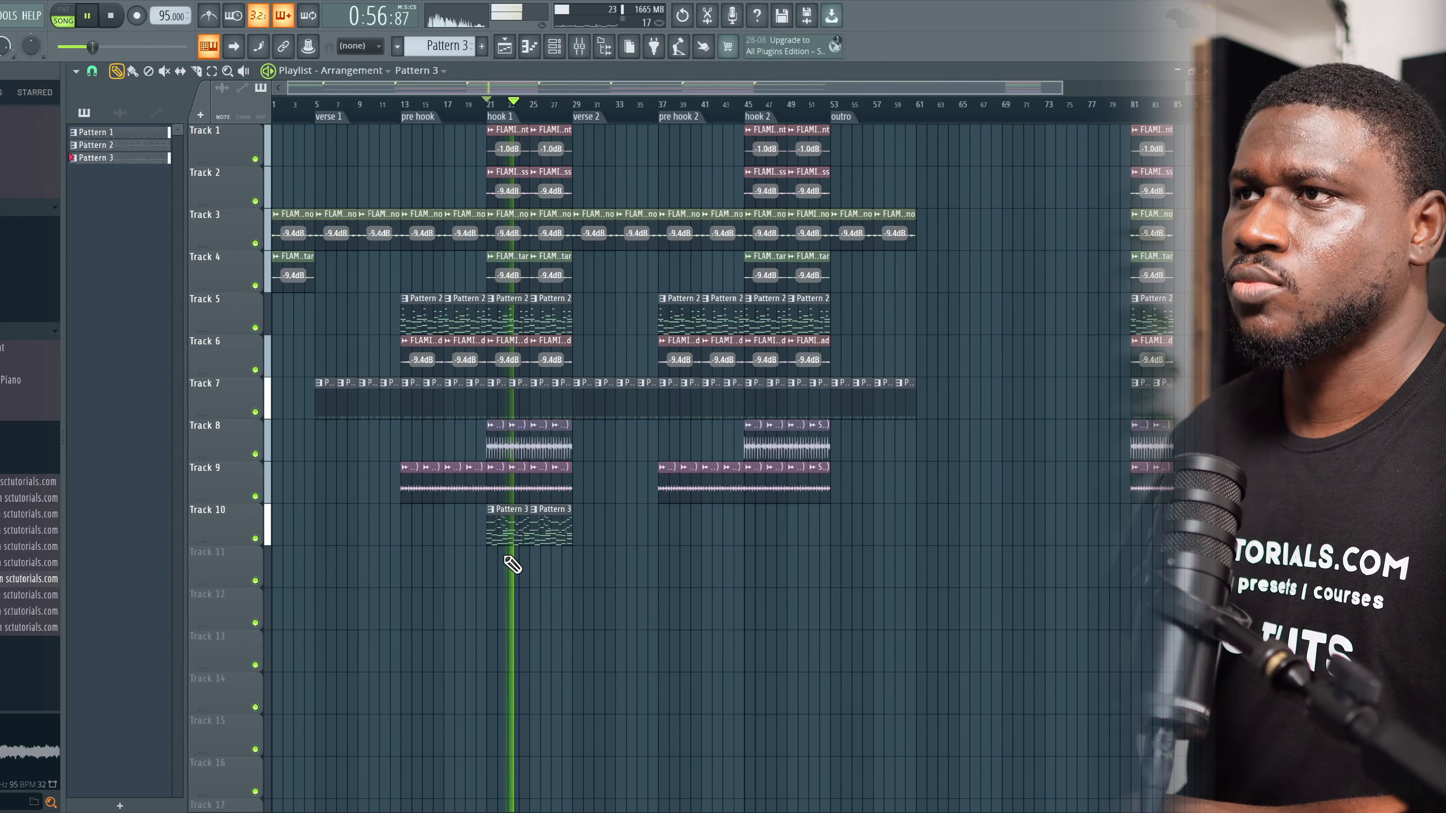
{"action": "left_click_drag", "start_coordinate": [493, 517], "coordinate": [595, 550]}
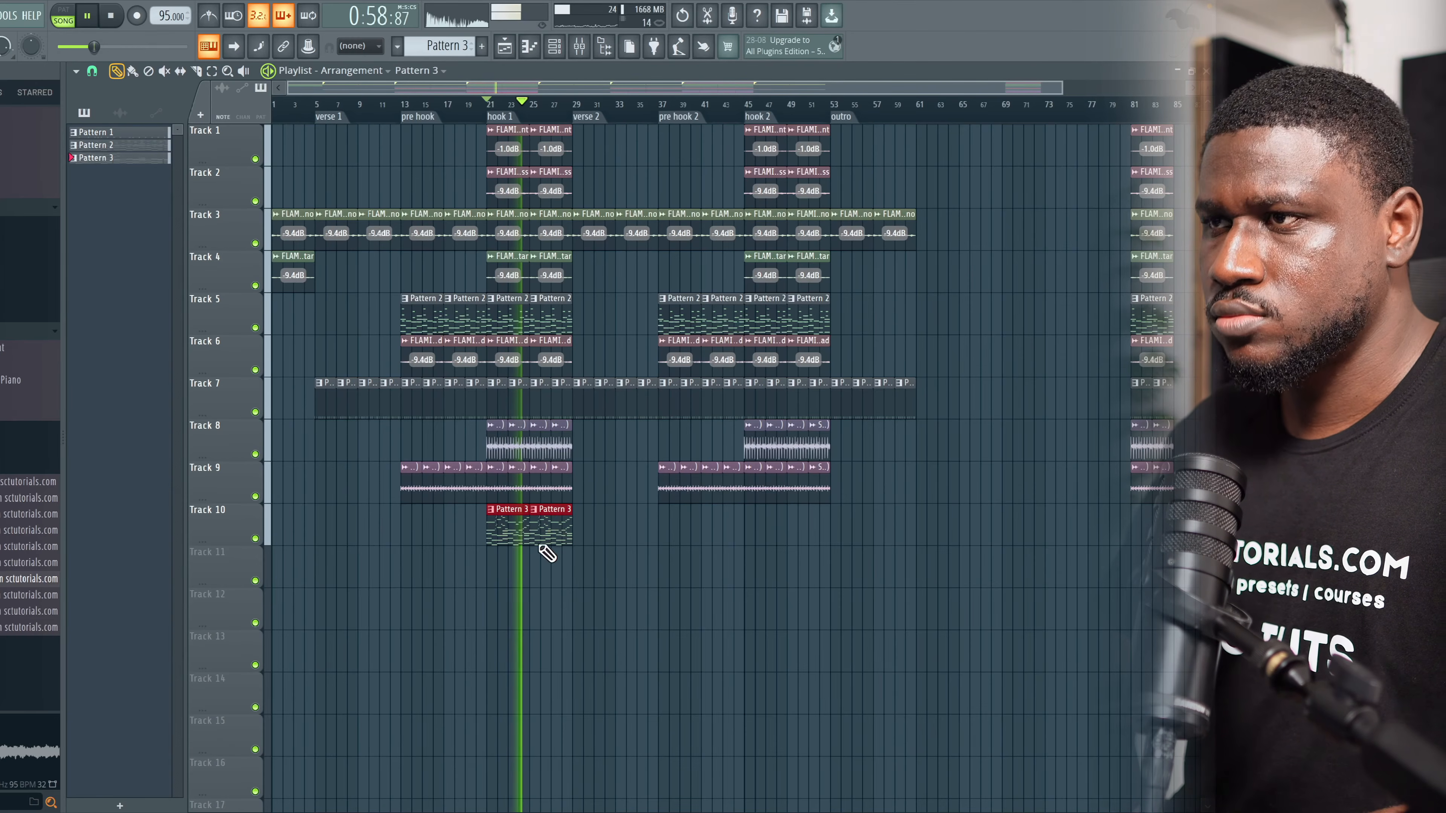
{"action": "left_click_drag", "start_coordinate": [508, 533], "coordinate": [760, 513]}
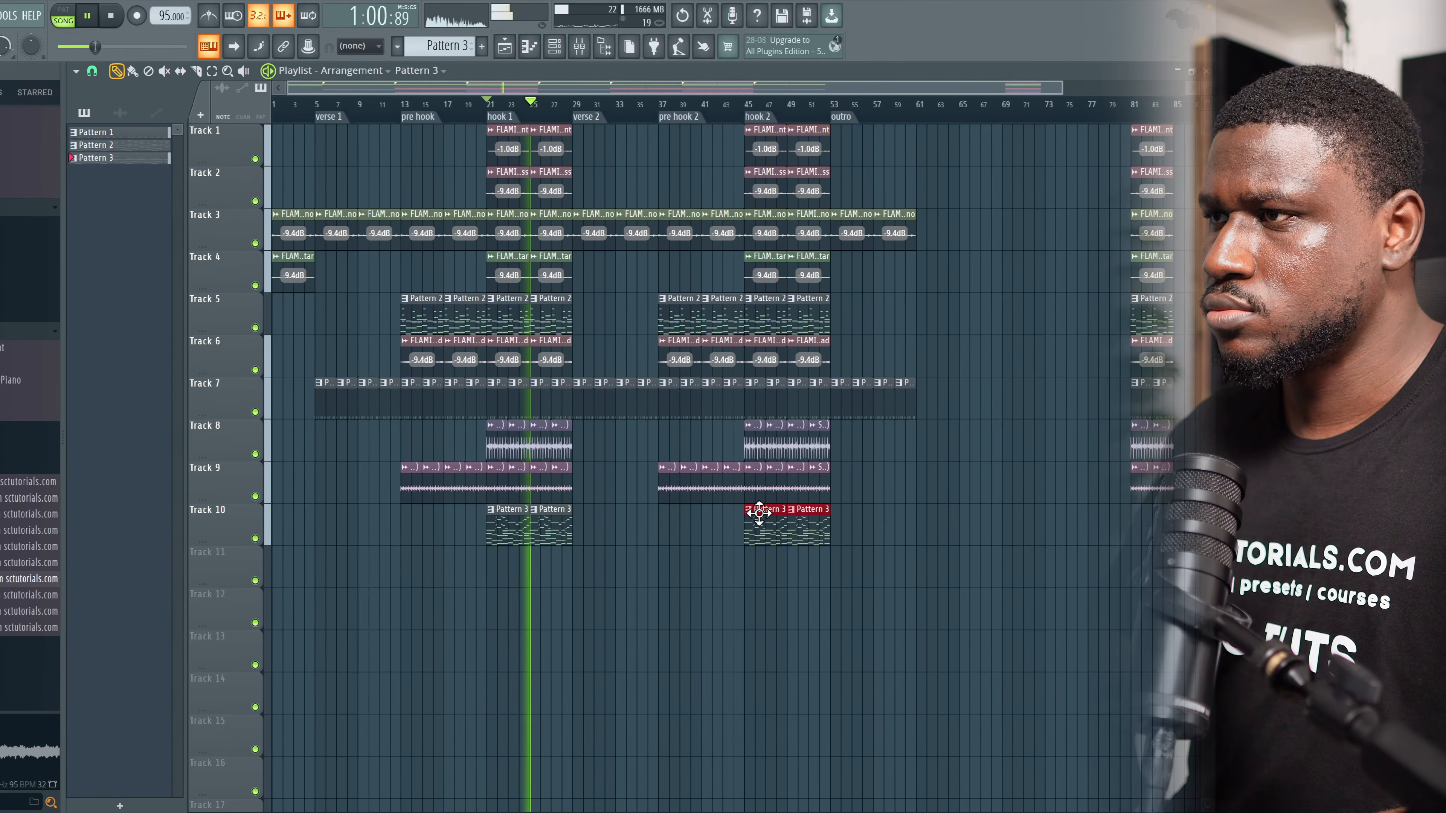
{"action": "left_click", "coordinate": [660, 593], "text": "ctrl"}
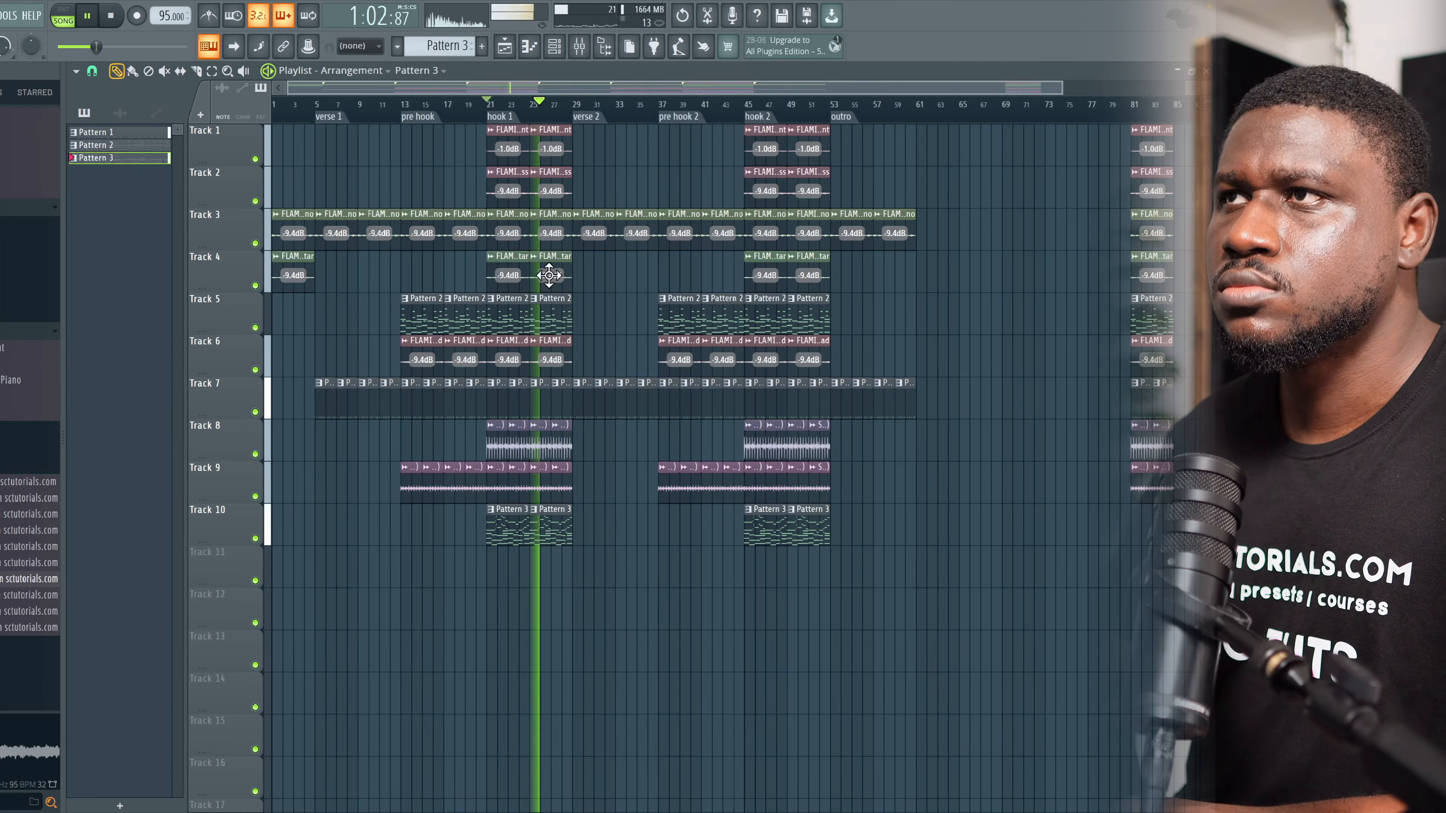
Step: Route both TRITON Extreme channels to mixer track 4 and load Fruity Parametric EQ 2 in its first effect slot
{"action": "key", "text": "space"}
{"action": "key", "text": "F9"}
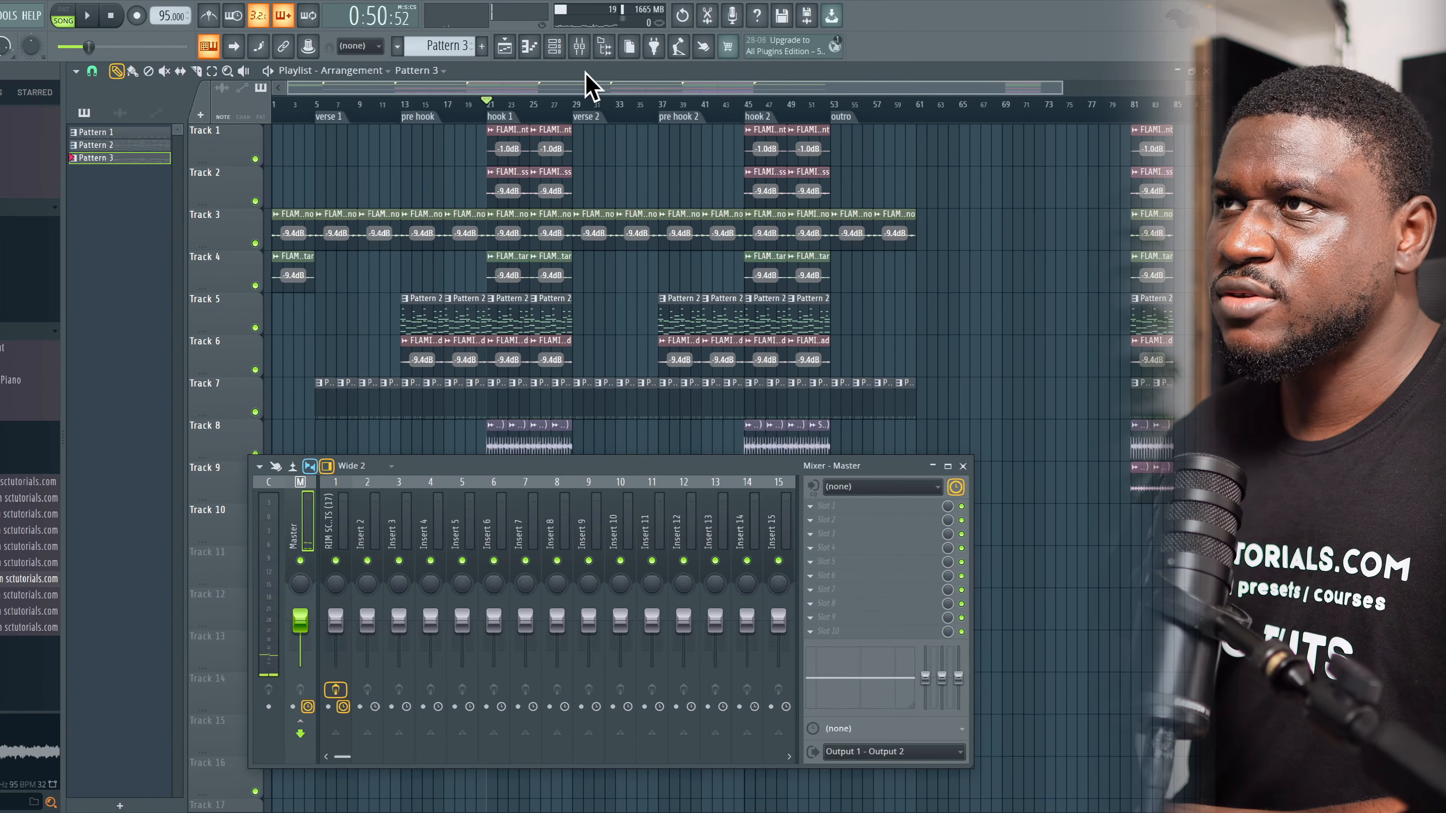
{"action": "left_click", "coordinate": [563, 48]}
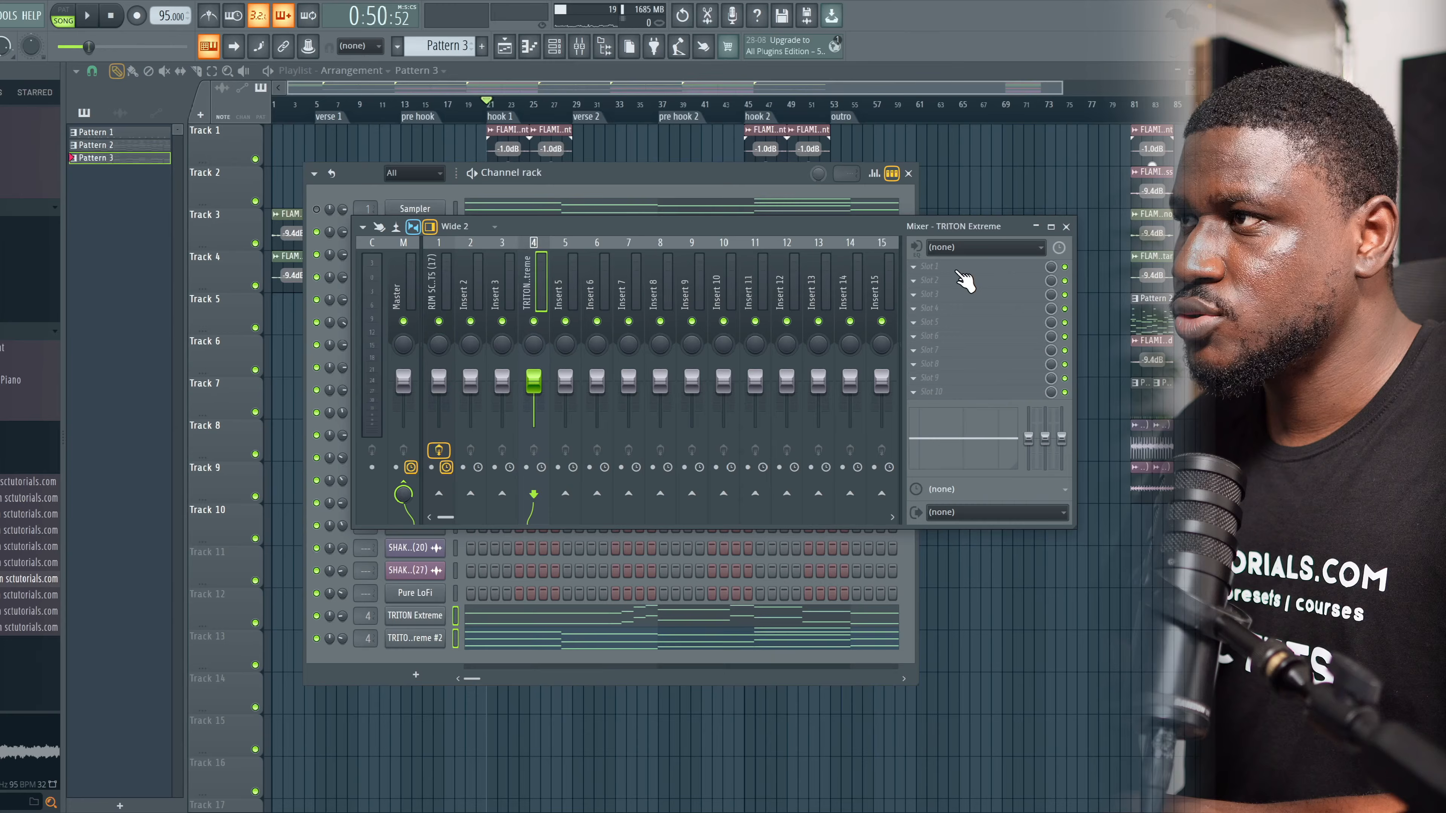
{"action": "left_click", "coordinate": [959, 270]}
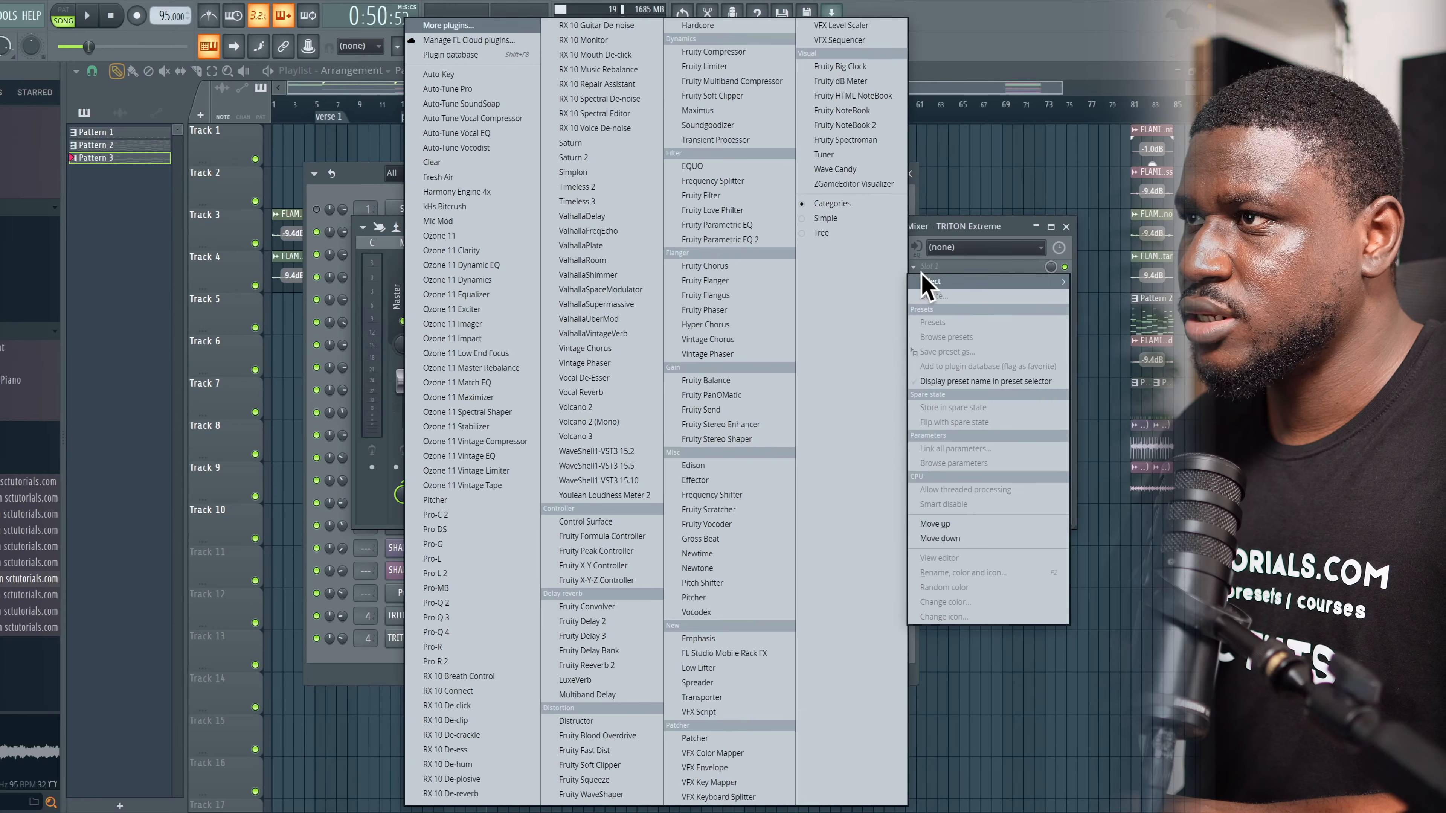
{"action": "left_click", "coordinate": [741, 238]}
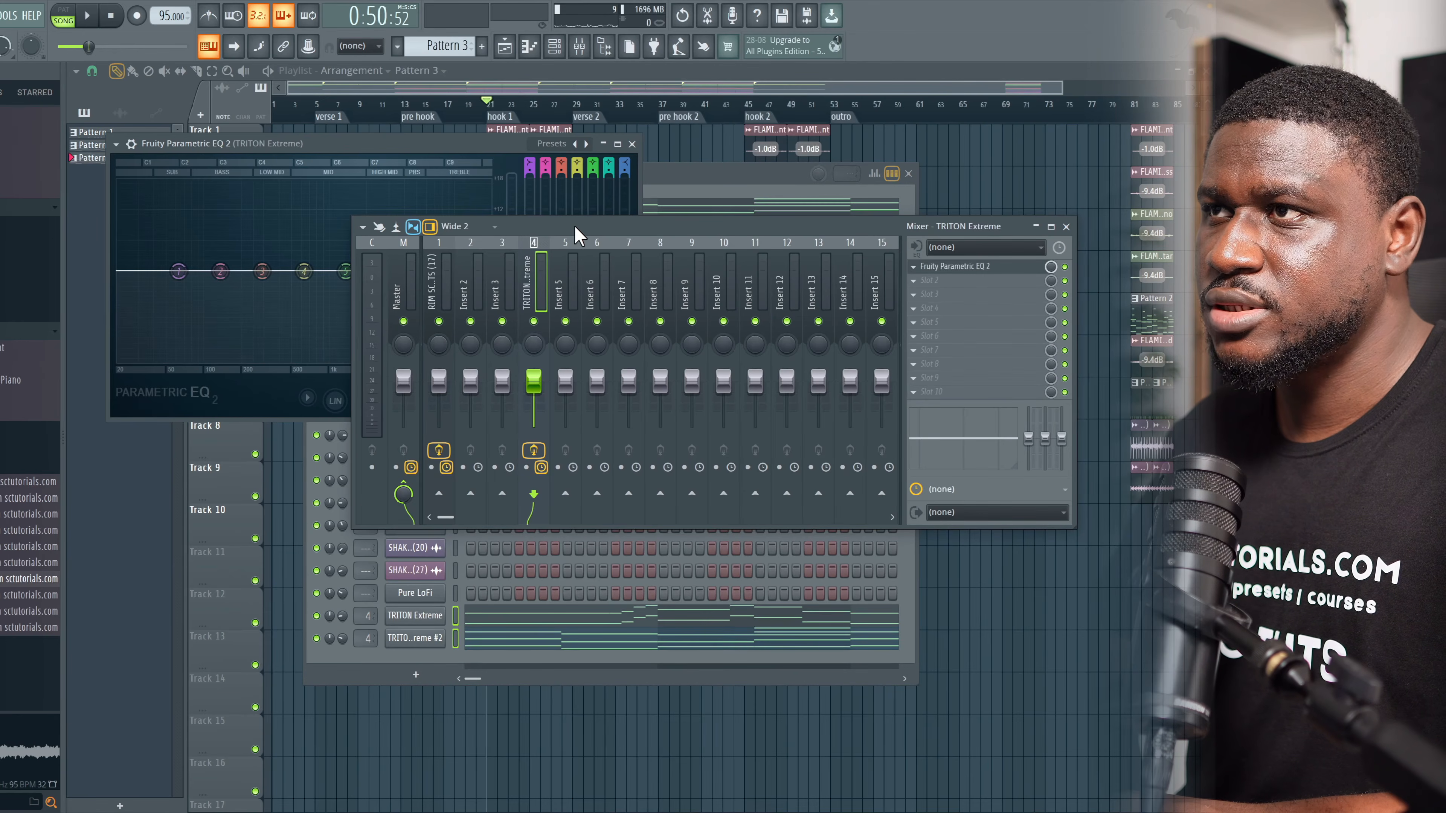
Step: Pull down bands 1 and 7 of the TRITON EQ to reduce its lows and highs during playback, and stop the playback
{"action": "left_click_drag", "start_coordinate": [576, 229], "coordinate": [614, 513]}
{"action": "key", "text": "space"}
{"action": "left_click_drag", "start_coordinate": [170, 289], "coordinate": [247, 362]}
{"action": "left_click_drag", "start_coordinate": [429, 272], "coordinate": [444, 360]}
{"action": "left_click_drag", "start_coordinate": [247, 363], "coordinate": [233, 360]}
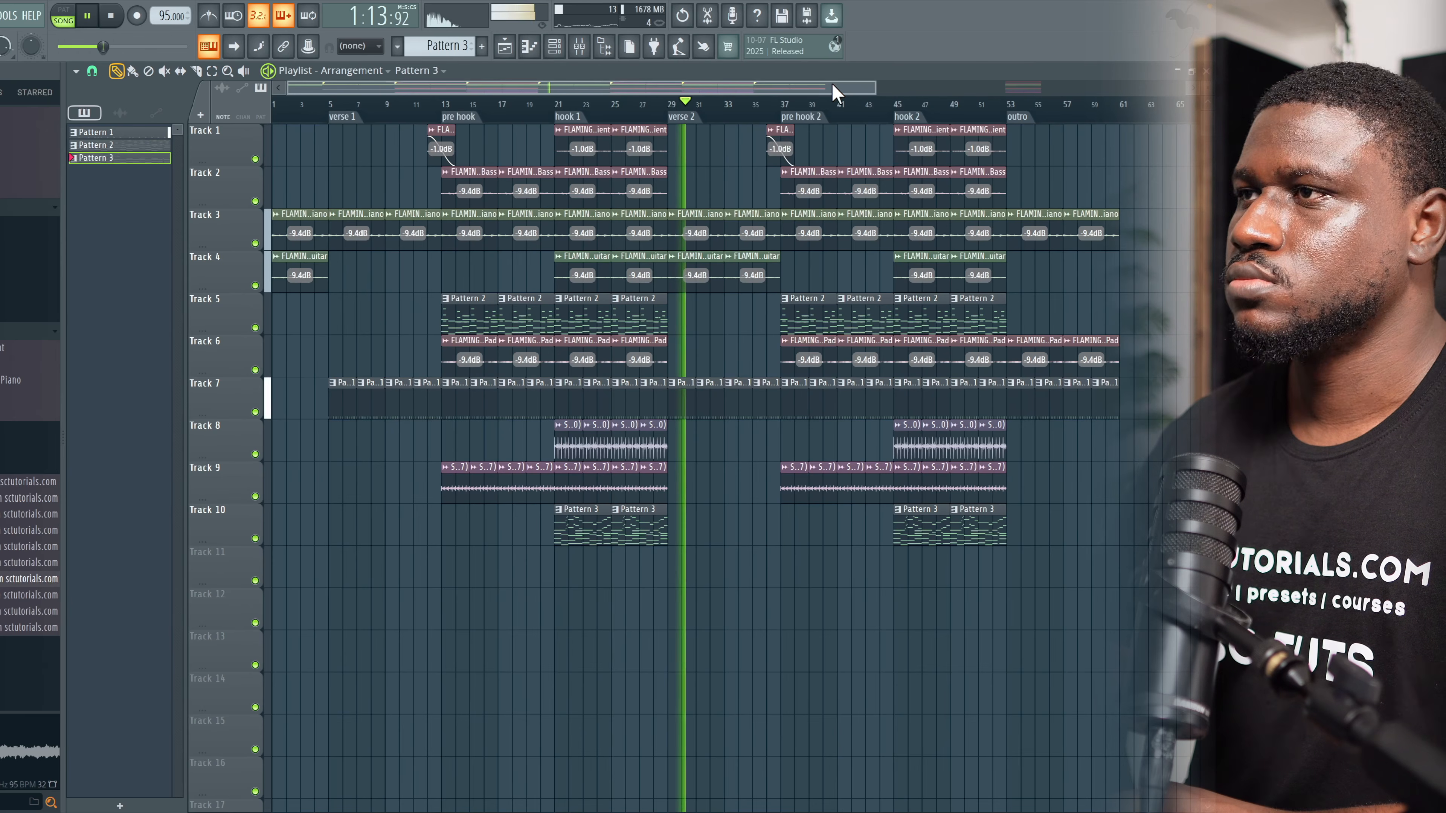
{"action": "key", "text": "space"}
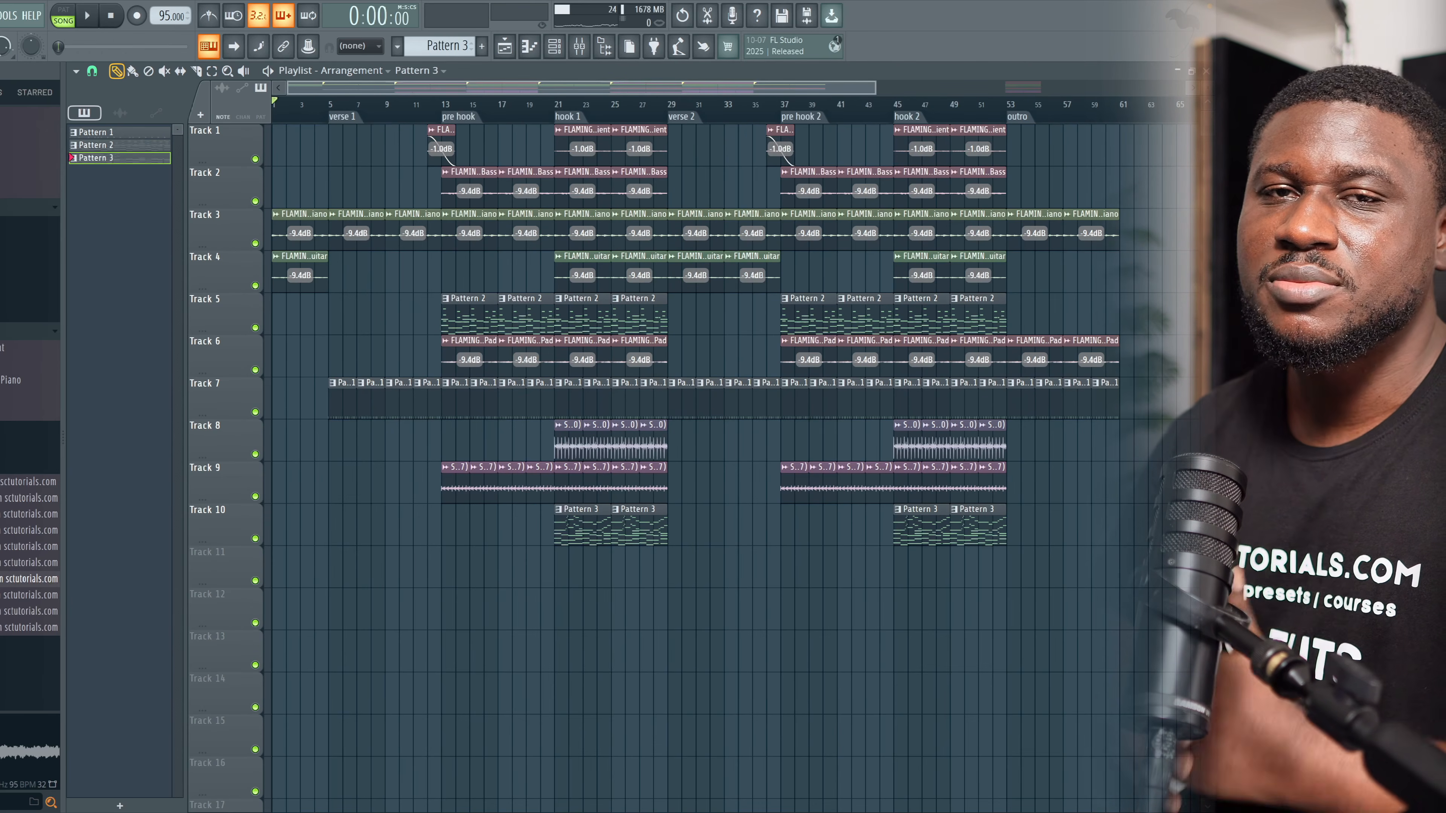